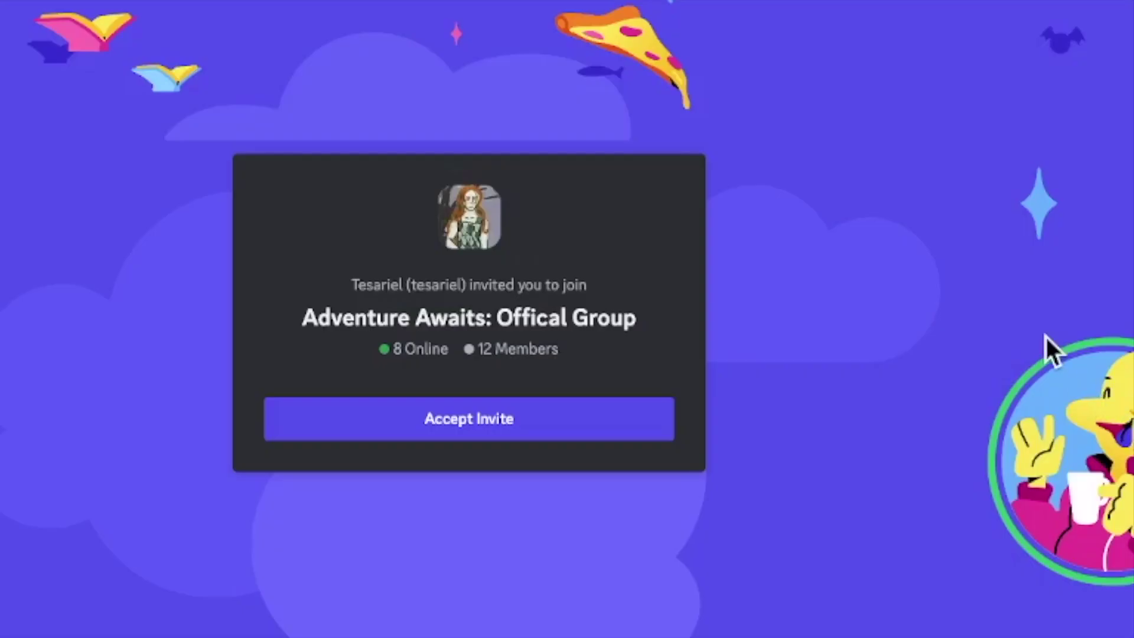
Accept the invitation to join the Adventure Awaits group
left_click(467, 416)
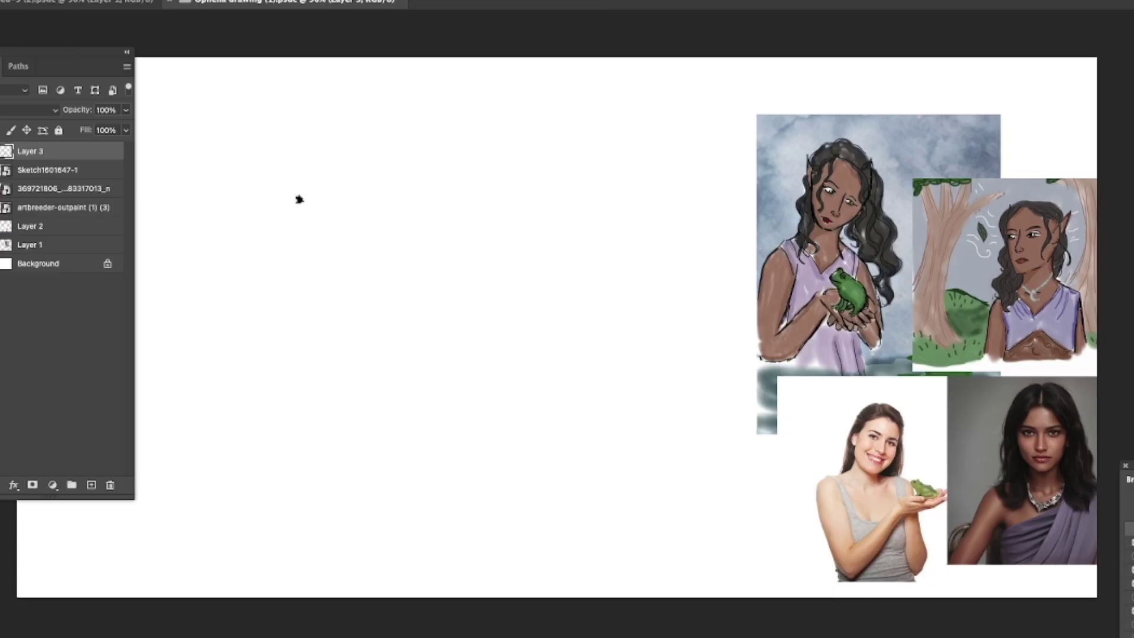
Sketch a blue face outline with two pointed ears and a nose on Layer 3
mouse_move(299, 199)
left_mouse_down()
mouse_move(332, 89)
mouse_move(335, 225)
mouse_move(368, 262)
mouse_move(448, 201)
mouse_move(440, 71)
left_mouse_up()
mouse_move(319, 188)
left_mouse_down()
mouse_move(287, 85)
mouse_move(316, 142)
left_mouse_up()
mouse_move(462, 188)
left_mouse_down()
mouse_move(486, 99)
mouse_move(455, 185)
left_mouse_up()
mouse_move(394, 140)
left_mouse_down()
mouse_move(401, 220)
mouse_move(394, 206)
left_mouse_up()
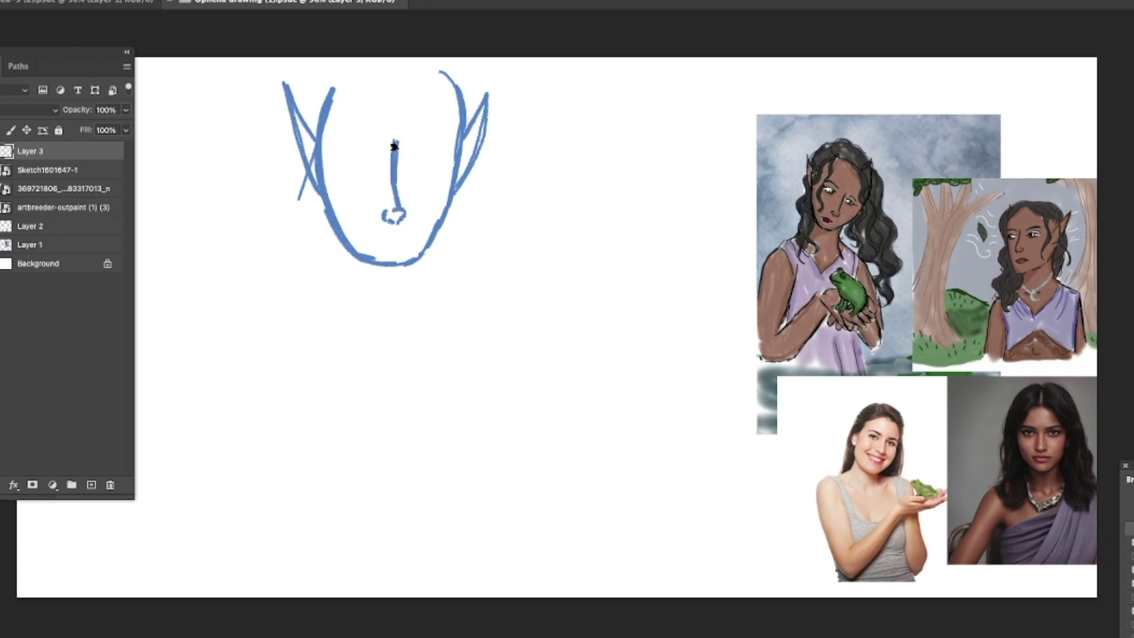
Sketch the eyes, pupils, eyebrows and mouth on the first face
mouse_move(338, 166)
left_mouse_down()
mouse_move(373, 165)
mouse_move(361, 168)
left_mouse_up()
mouse_move(331, 154)
left_mouse_down()
mouse_move(375, 146)
mouse_move(442, 157)
left_mouse_up()
left_click_drag(410, 170, 421, 156)
left_click_drag(406, 144, 439, 142)
left_click_drag(370, 243, 406, 244)
left_click_drag(372, 247, 380, 245)
left_click_drag(348, 169, 329, 169)
left_click_drag(420, 161, 442, 159)
Rough in the chin, neck, shoulders and upper body beneath the first face
mouse_move(346, 238)
left_mouse_down()
mouse_move(366, 262)
mouse_move(408, 266)
left_mouse_up()
left_click_drag(344, 301, 344, 248)
left_click_drag(303, 294, 343, 278)
left_click_drag(433, 233, 432, 293)
mouse_move(435, 265)
left_mouse_down()
mouse_move(456, 284)
mouse_move(501, 285)
mouse_move(534, 384)
left_mouse_up()
mouse_move(466, 292)
left_mouse_down()
mouse_move(486, 395)
mouse_move(471, 455)
left_mouse_up()
Sketch the arms and lower torso of the first figure
left_click_drag(297, 300, 303, 381)
left_click_drag(332, 388, 323, 295)
left_click_drag(290, 360, 307, 455)
left_click_drag(347, 347, 379, 512)
left_click_drag(400, 497, 472, 358)
Hide Layer 3, add a new layer, and sketch a fresh blue head outline on it
left_click(0, 151)
left_click(92, 485)
mouse_move(357, 76)
left_mouse_down()
mouse_move(347, 187)
mouse_move(422, 224)
left_mouse_up()
left_click_drag(430, 222, 445, 178)
left_click_drag(418, 68, 456, 121)
Sketch the neck, shoulders and bent near arm of the new figure
left_click_drag(357, 204, 324, 260)
left_click_drag(430, 213, 434, 257)
left_click_drag(434, 245, 486, 256)
left_click_drag(324, 265, 316, 345)
mouse_move(371, 328)
left_mouse_down()
mouse_move(321, 266)
mouse_move(370, 437)
left_mouse_up()
mouse_move(414, 443)
left_mouse_down()
mouse_move(527, 307)
mouse_move(486, 294)
mouse_move(381, 384)
left_mouse_up()
left_click_drag(387, 363, 378, 333)
Sketch the cupped hands with fingers, the far forearm and the sides of the torso
mouse_move(567, 278)
left_mouse_down()
mouse_move(547, 228)
mouse_move(493, 245)
left_mouse_up()
left_click_drag(502, 331, 517, 380)
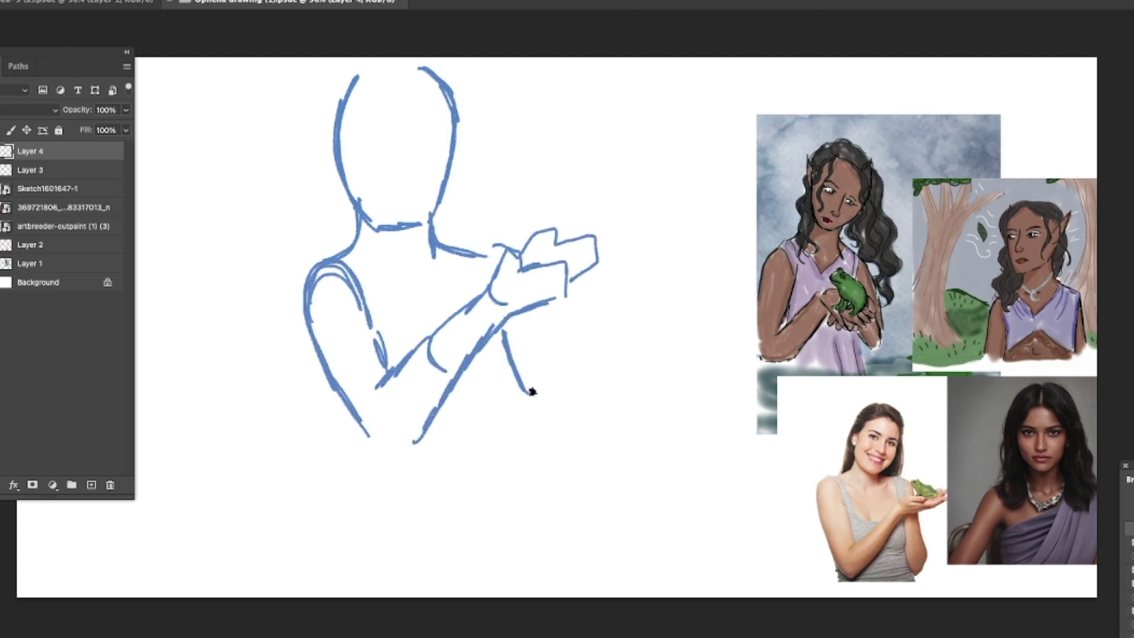
left_click_drag(537, 301, 534, 393)
left_click_drag(392, 440, 386, 496)
mouse_move(553, 460)
left_mouse_down()
mouse_move(580, 267)
mouse_move(547, 241)
mouse_move(523, 252)
mouse_move(552, 226)
mouse_move(514, 229)
mouse_move(575, 251)
mouse_move(517, 219)
left_mouse_up()
Try out the nose and an eye, then erase and redraw the head outline with a new jaw and nose
mouse_move(422, 183)
left_mouse_down()
mouse_move(415, 134)
mouse_move(387, 152)
mouse_move(361, 147)
left_mouse_up()
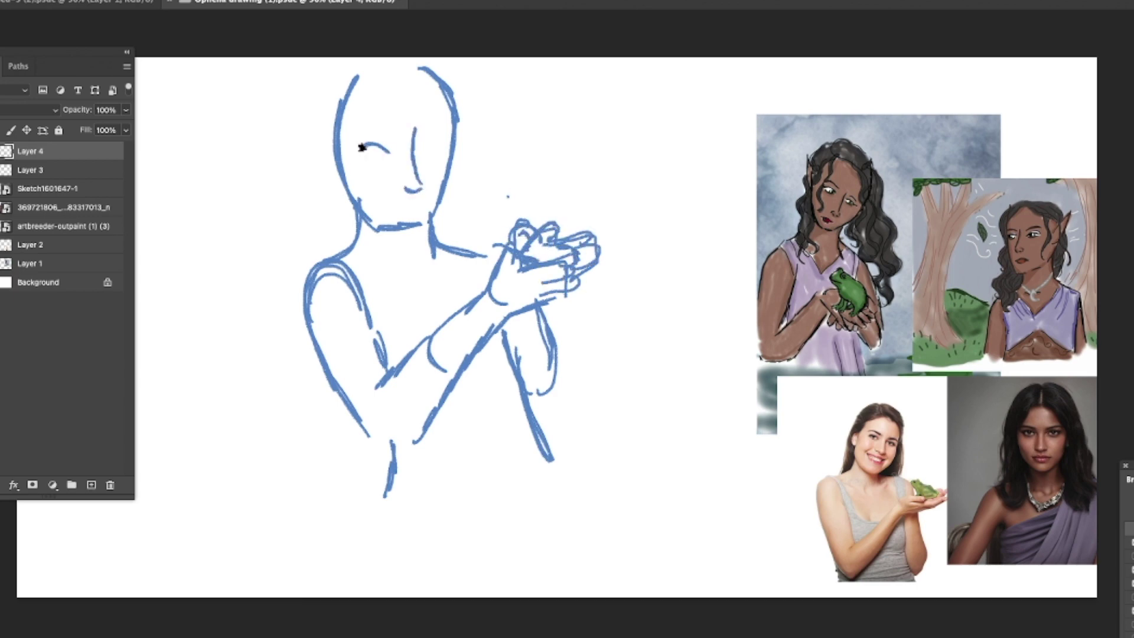
key("e")
mouse_move(370, 77)
left_mouse_down()
mouse_move(395, 227)
mouse_move(418, 134)
mouse_move(402, 147)
mouse_move(412, 217)
mouse_move(371, 206)
left_mouse_up()
key("b")
left_click_drag(377, 212, 434, 221)
mouse_move(444, 220)
left_mouse_down()
mouse_move(467, 126)
mouse_move(420, 171)
mouse_move(437, 172)
left_mouse_up()
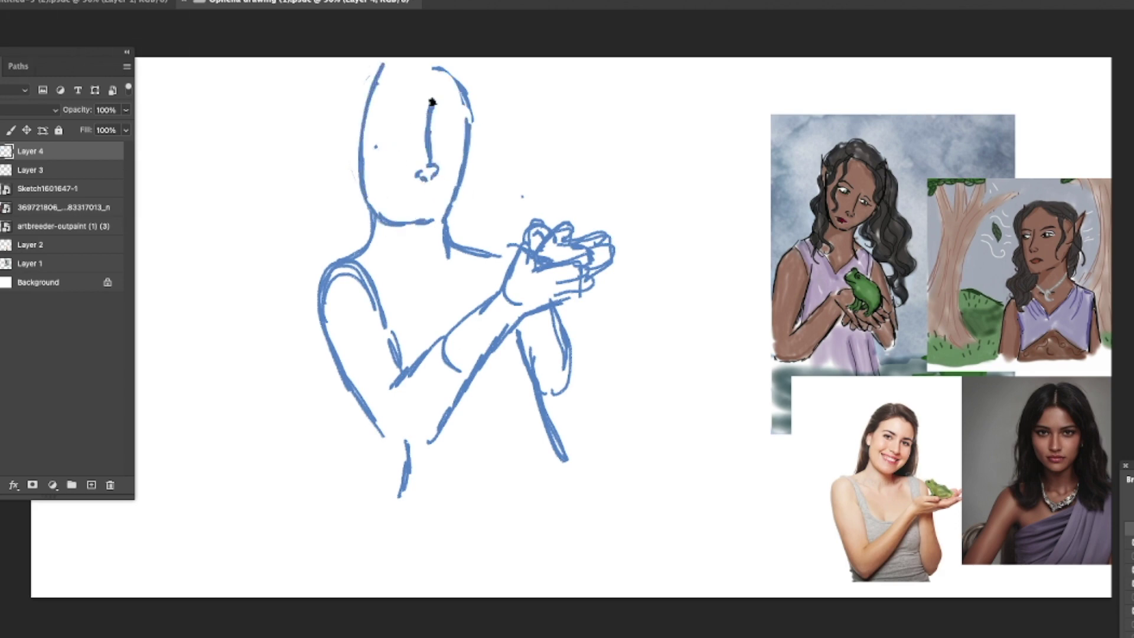
Add the eyes and mouth, and start the wavy hair around the head
left_click_drag(387, 129, 460, 131)
left_click_drag(408, 197, 429, 201)
mouse_move(378, 70)
left_mouse_down()
mouse_move(378, 222)
mouse_move(355, 254)
mouse_move(422, 307)
left_mouse_up()
left_click_drag(431, 67, 379, 121)
Sketch the wavy locks of hair falling beside the face onto the shoulder
left_click_drag(472, 108, 495, 178)
left_click_drag(470, 157, 492, 255)
left_click_drag(470, 202, 461, 273)
left_click_drag(484, 258, 467, 290)
left_click_drag(490, 222, 510, 253)
Sketch the sleeve bands, neckline and skirt folds of the dress
left_click_drag(325, 302, 384, 327)
left_click_drag(420, 285, 463, 263)
left_click_drag(488, 378, 469, 481)
left_click_drag(502, 378, 511, 463)
Draw a horizontal waterline on both sides of the waist and a crescent moon below the figure
left_click_drag(195, 470, 403, 460)
left_click_drag(428, 485, 750, 454)
mouse_move(576, 498)
left_mouse_down()
mouse_move(635, 537)
mouse_move(542, 508)
left_mouse_up()
Lower the Layer 4 sketch to 59% opacity and add a new layer above it
left_click(125, 111)
left_click(97, 131)
left_click(92, 485)
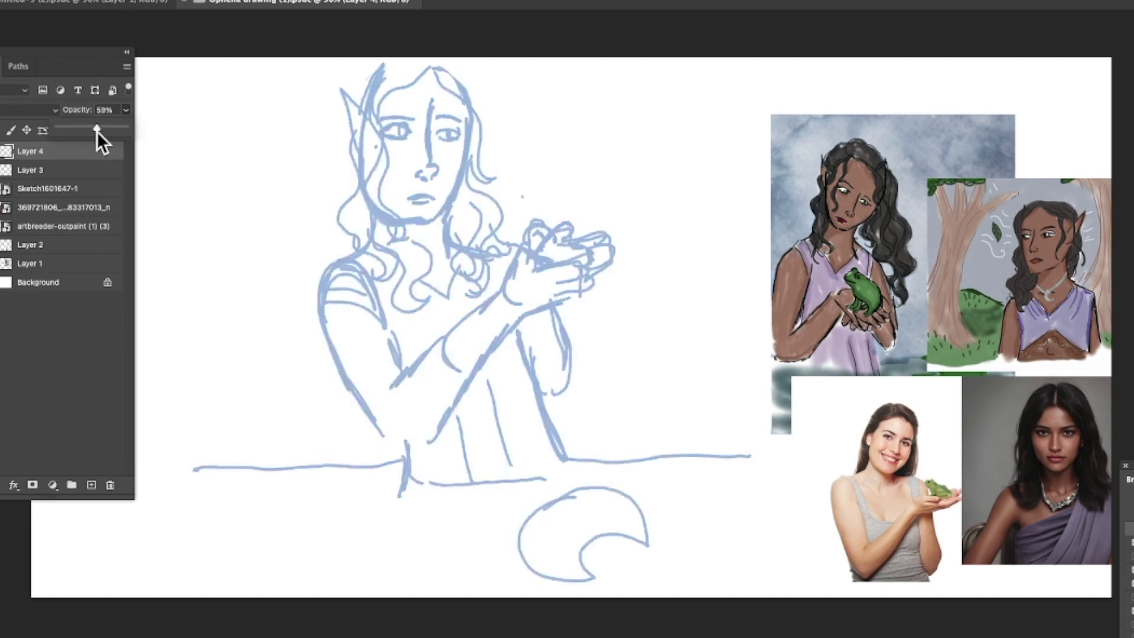
Ink the face outline, nose, eyebrows, eyes and mouth in black over the blue sketch
mouse_move(370, 107)
left_mouse_down()
mouse_move(413, 225)
mouse_move(465, 110)
mouse_move(432, 172)
left_mouse_up()
mouse_move(431, 172)
left_mouse_down()
mouse_move(417, 180)
mouse_move(440, 178)
left_mouse_up()
left_click_drag(428, 106, 434, 168)
left_click_drag(382, 134, 410, 138)
left_click_drag(396, 129, 463, 128)
left_click_drag(438, 138, 460, 139)
left_click_drag(447, 129, 456, 138)
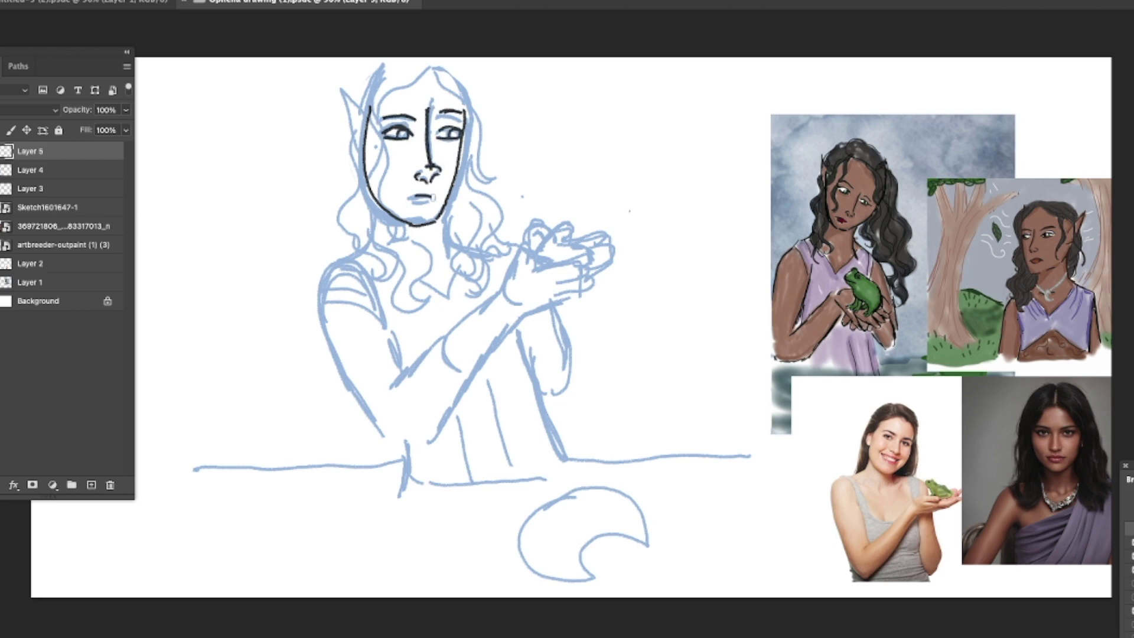
Ink the pointed ear, neck, shoulder line and the cupped hands with their fingers
mouse_move(365, 159)
left_mouse_down()
mouse_move(369, 109)
mouse_move(402, 74)
left_mouse_up()
left_click_drag(381, 209, 354, 258)
left_click_drag(442, 210, 491, 248)
mouse_move(544, 299)
left_mouse_down()
mouse_move(598, 281)
mouse_move(576, 278)
left_mouse_up()
mouse_move(567, 269)
left_mouse_down()
mouse_move(604, 260)
mouse_move(614, 233)
left_mouse_up()
left_click_drag(534, 260, 501, 289)
Ink the outlines of the near arm and the far forearm
left_click_drag(490, 298, 393, 390)
left_click_drag(325, 313, 390, 440)
left_click_drag(372, 322, 408, 375)
left_click_drag(390, 440, 431, 432)
left_click_drag(531, 308, 438, 426)
mouse_move(560, 304)
left_mouse_down()
mouse_move(573, 366)
mouse_move(541, 388)
left_mouse_up()
Ink the sleeve folds, the V-shaped neckline and the waist and side lines of the dress
mouse_move(338, 298)
left_mouse_down()
mouse_move(387, 330)
mouse_move(363, 287)
left_mouse_up()
left_click_drag(339, 278, 366, 270)
mouse_move(420, 275)
left_mouse_down()
mouse_move(462, 279)
mouse_move(523, 243)
left_mouse_up()
left_click_drag(527, 357, 511, 415)
left_click_drag(436, 433, 458, 437)
left_click_drag(413, 448, 408, 477)
left_click_drag(529, 378, 570, 457)
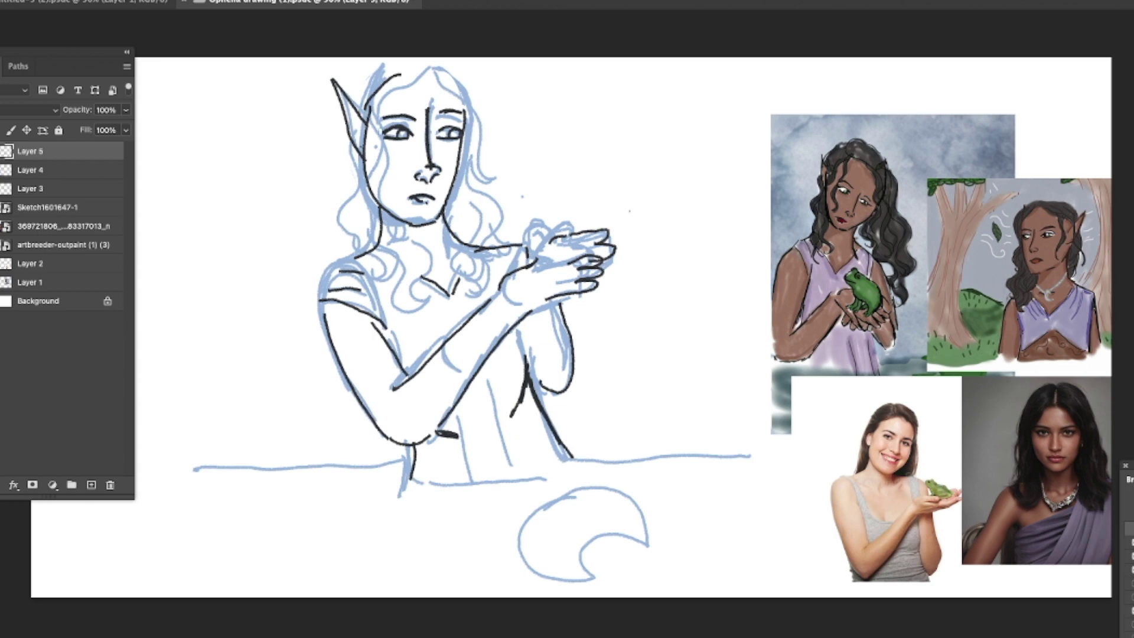
Ink a small frog with head, body and legs sitting in the cupped hands
left_click_drag(522, 207, 558, 263)
mouse_move(582, 241)
left_mouse_down()
mouse_move(589, 254)
mouse_move(555, 234)
left_mouse_up()
left_click_drag(555, 224, 530, 207)
left_click_drag(528, 248, 528, 266)
left_click_drag(526, 267, 551, 273)
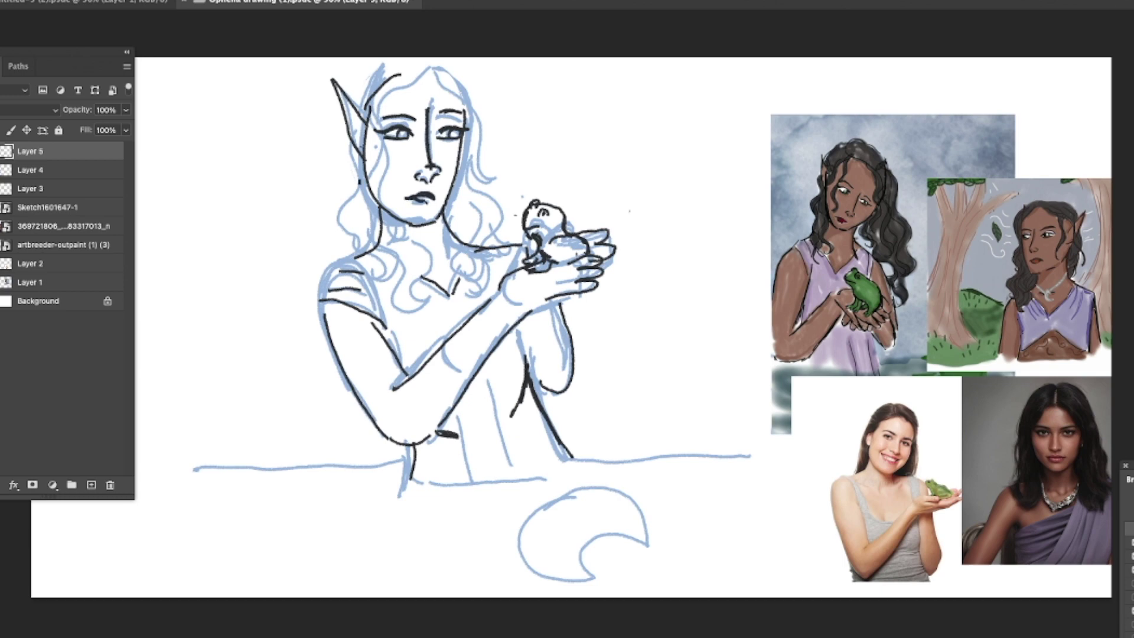
Ink the waterline on both sides of the waist and the fold lines across the dress's chest
left_click_drag(174, 459, 413, 451)
left_click_drag(568, 453, 751, 449)
left_click_drag(415, 296, 444, 319)
left_click_drag(397, 313, 422, 339)
left_click_drag(486, 279, 470, 311)
left_click_drag(502, 270, 495, 288)
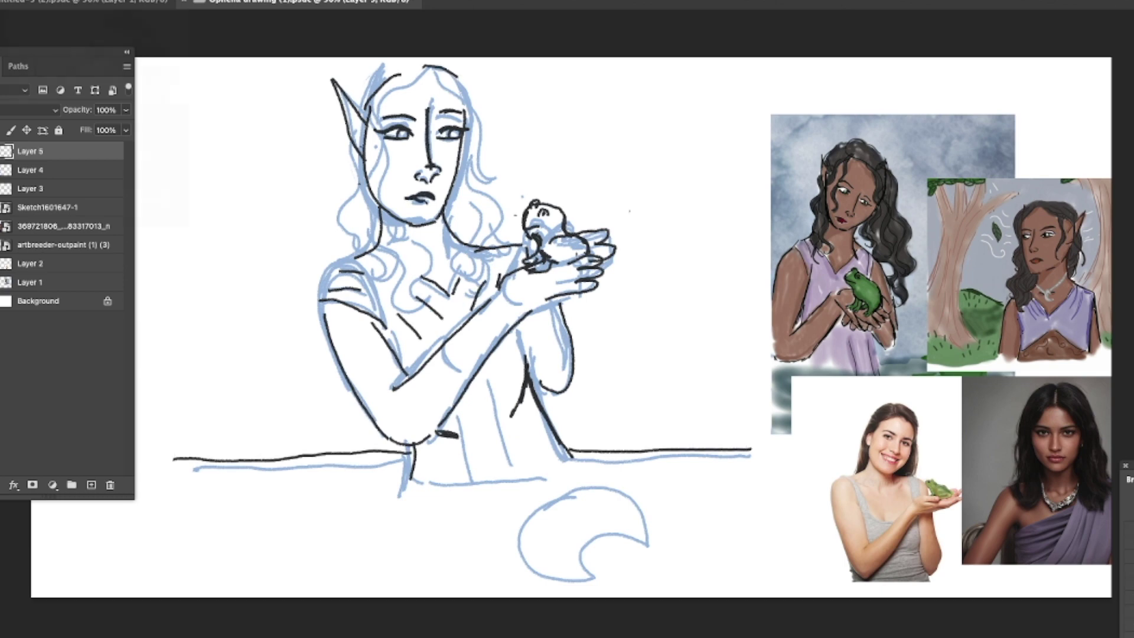
Switch to the HAIR - Thin brush and start painting dark strands beside the cheek and temple
left_click(6, 1)
left_click_drag(323, 249, 332, 287)
left_click(218, 435)
left_click_drag(367, 158, 362, 213)
left_click_drag(369, 160, 382, 189)
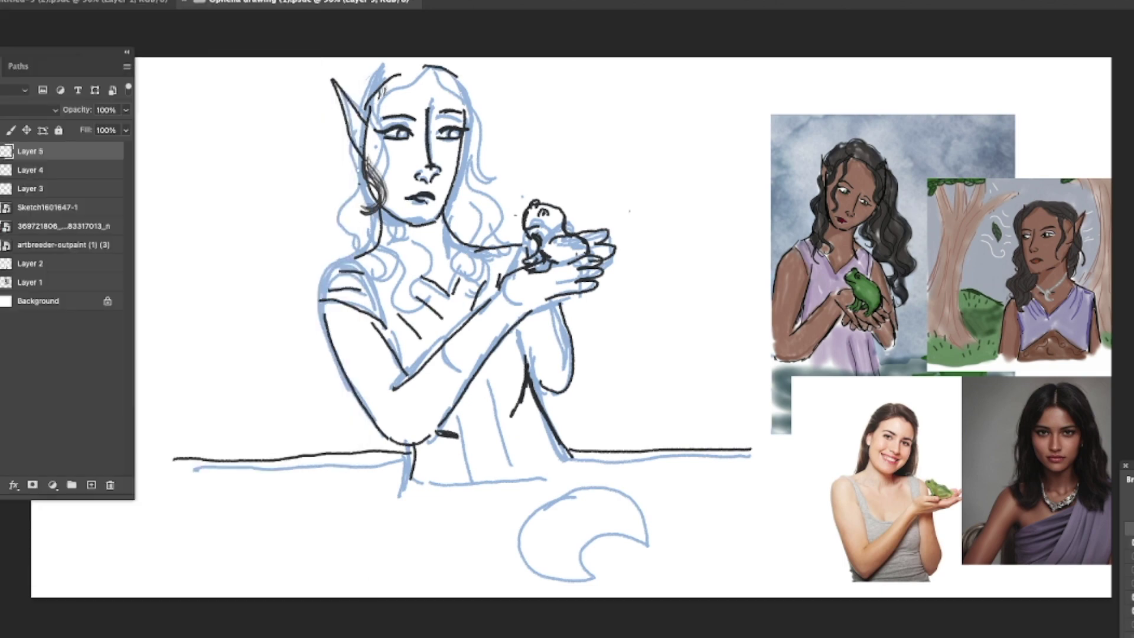
left_click_drag(383, 85, 377, 96)
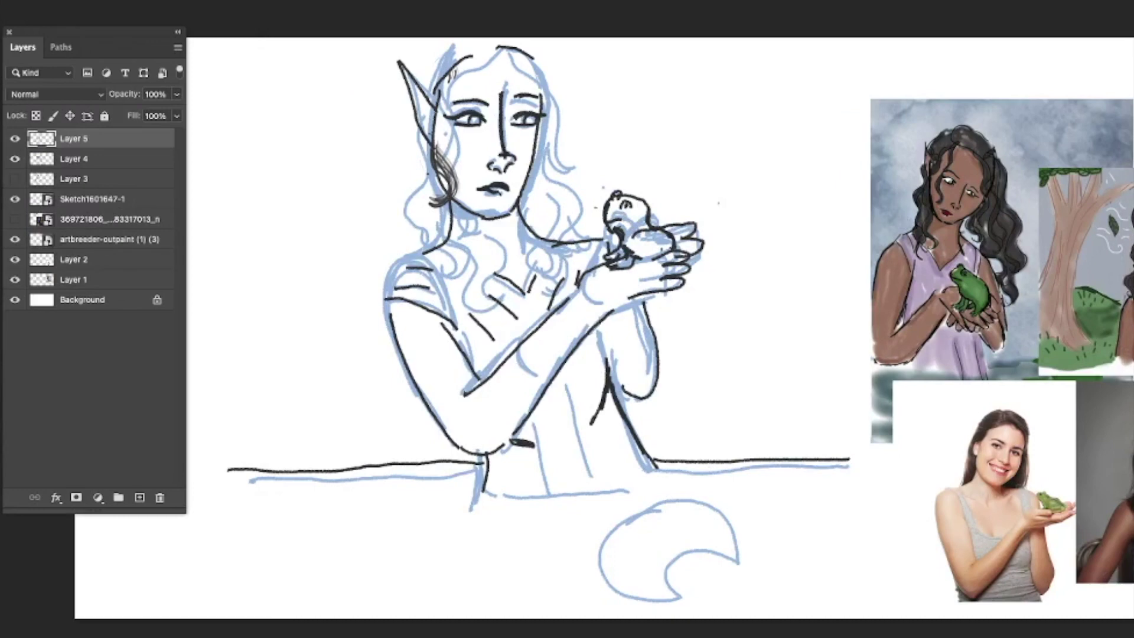
left_click_drag(437, 148, 1133, 395)
Adjust the hair brush size and paint dark hair down the ear side of the face and over the crown
left_click(137, 0)
left_click(148, 0)
mouse_move(453, 76)
left_mouse_down()
mouse_move(431, 211)
mouse_move(455, 174)
left_mouse_up()
left_click(68, 0)
left_click_drag(71, 7, 81, 5)
mouse_move(450, 84)
left_mouse_down()
mouse_move(523, 59)
mouse_move(422, 116)
mouse_move(437, 157)
mouse_move(425, 209)
mouse_move(437, 135)
mouse_move(550, 103)
mouse_move(564, 127)
mouse_move(529, 69)
left_mouse_up()
Readjust the hair brush size and paint the hair along the far side of the forehead
left_click(139, 0)
left_click(150, 6)
left_click(67, 0)
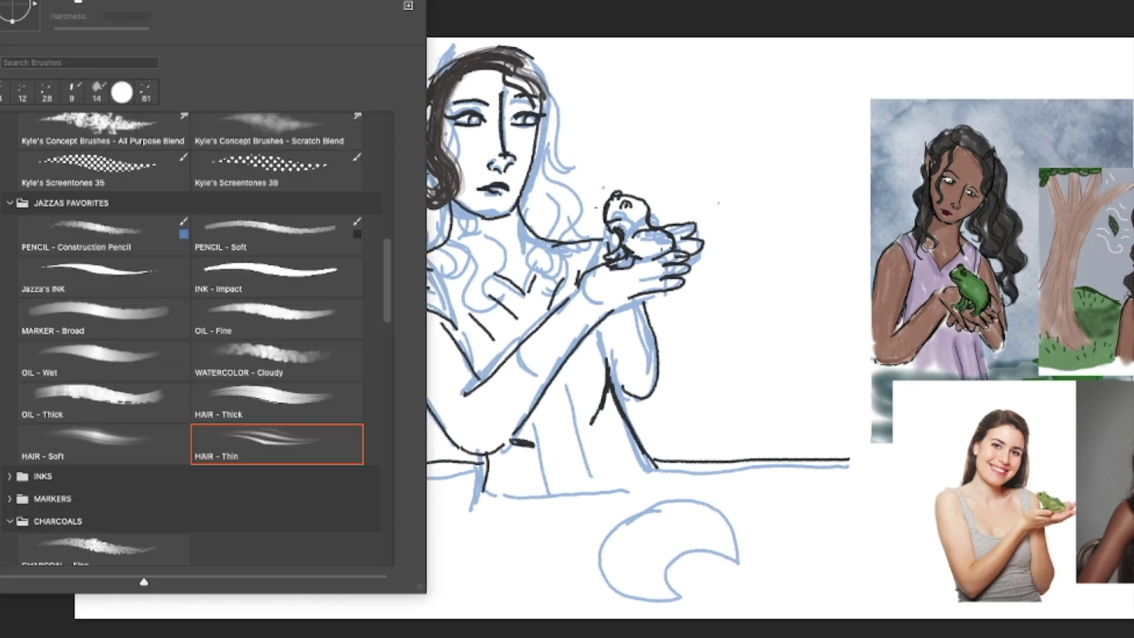
left_click_drag(77, 12, 69, 7)
mouse_move(508, 65)
left_mouse_down()
mouse_move(546, 96)
mouse_move(550, 160)
mouse_move(535, 79)
left_mouse_up()
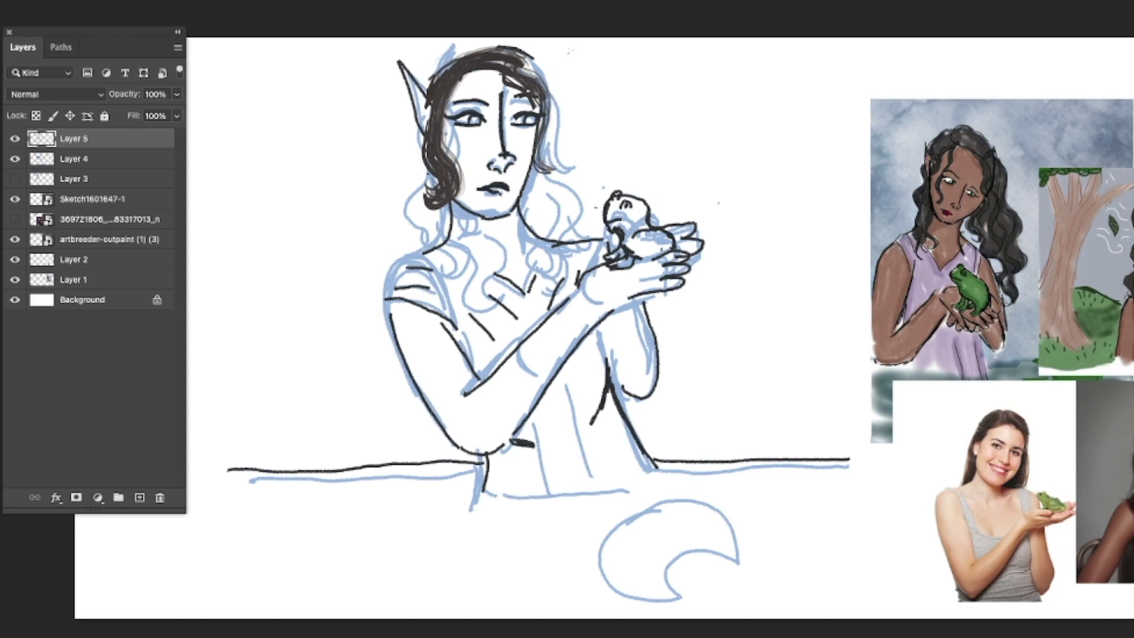
Paint curly locks down both sides of the face to the shoulders
mouse_move(523, 223)
left_mouse_down()
mouse_move(534, 229)
mouse_move(538, 172)
mouse_move(520, 260)
mouse_move(535, 163)
mouse_move(582, 266)
mouse_move(532, 160)
mouse_move(567, 239)
left_mouse_up()
mouse_move(529, 195)
left_mouse_down()
mouse_move(581, 251)
mouse_move(540, 157)
mouse_move(538, 101)
mouse_move(541, 154)
left_mouse_up()
mouse_move(424, 130)
left_mouse_down()
mouse_move(410, 172)
mouse_move(430, 177)
mouse_move(473, 254)
mouse_move(442, 206)
left_mouse_up()
left_click_drag(471, 248, 443, 214)
left_click_drag(424, 115, 407, 142)
left_click_drag(523, 62, 545, 92)
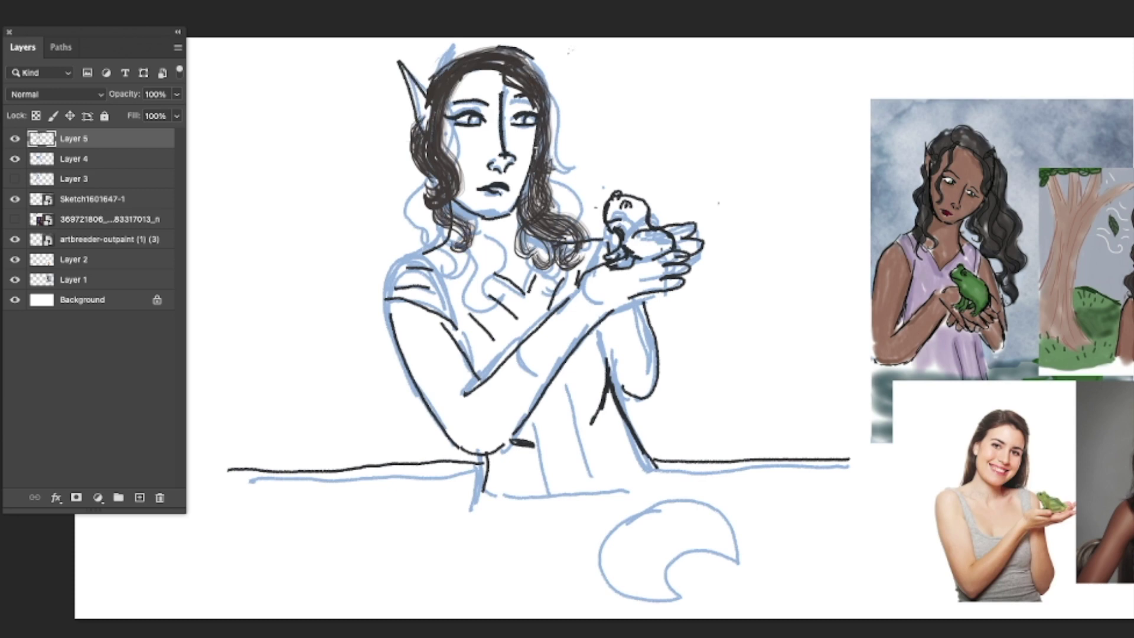
Add wispy curls along the outer edge of the hair on the frog side
left_click_drag(547, 139, 571, 188)
mouse_move(548, 118)
left_mouse_down()
mouse_move(586, 200)
mouse_move(577, 279)
mouse_move(562, 276)
left_mouse_up()
left_click_drag(579, 244, 598, 242)
left_click_drag(552, 171, 581, 177)
left_click_drag(536, 101, 570, 125)
left_click_drag(531, 71, 564, 108)
Fill out the curls on the ear side from the temple down to the shoulder
left_click_drag(446, 84, 450, 172)
mouse_move(443, 121)
left_mouse_down()
mouse_move(454, 168)
mouse_move(424, 195)
left_mouse_up()
left_click_drag(443, 210, 426, 259)
left_click_drag(446, 208, 423, 248)
left_click_drag(437, 171, 428, 197)
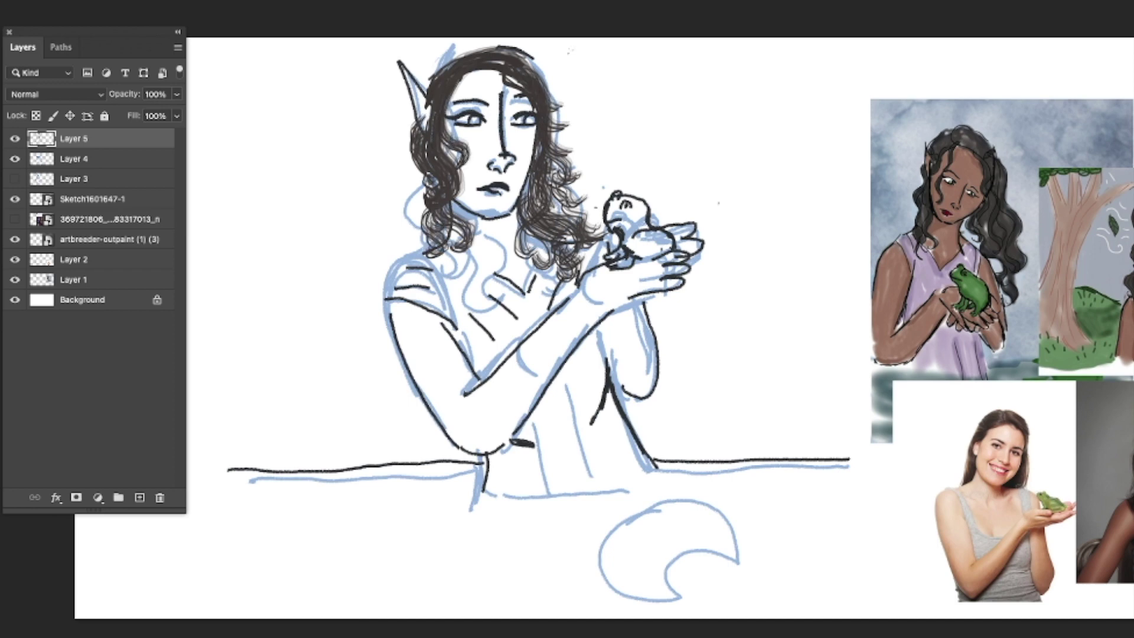
Sample the dark hair colour from the reference drawing and layer darker strands over the curls on the frog side
left_click(949, 146, "alt")
mouse_move(536, 173)
left_mouse_down()
mouse_move(565, 225)
mouse_move(578, 225)
left_mouse_up()
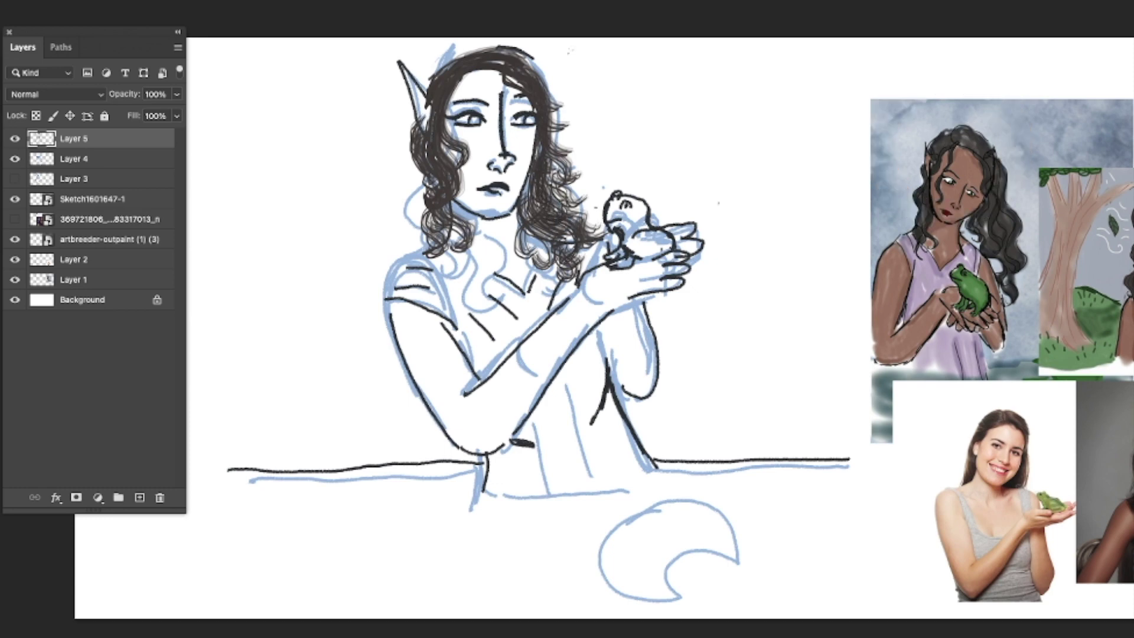
left_click(1072, 343)
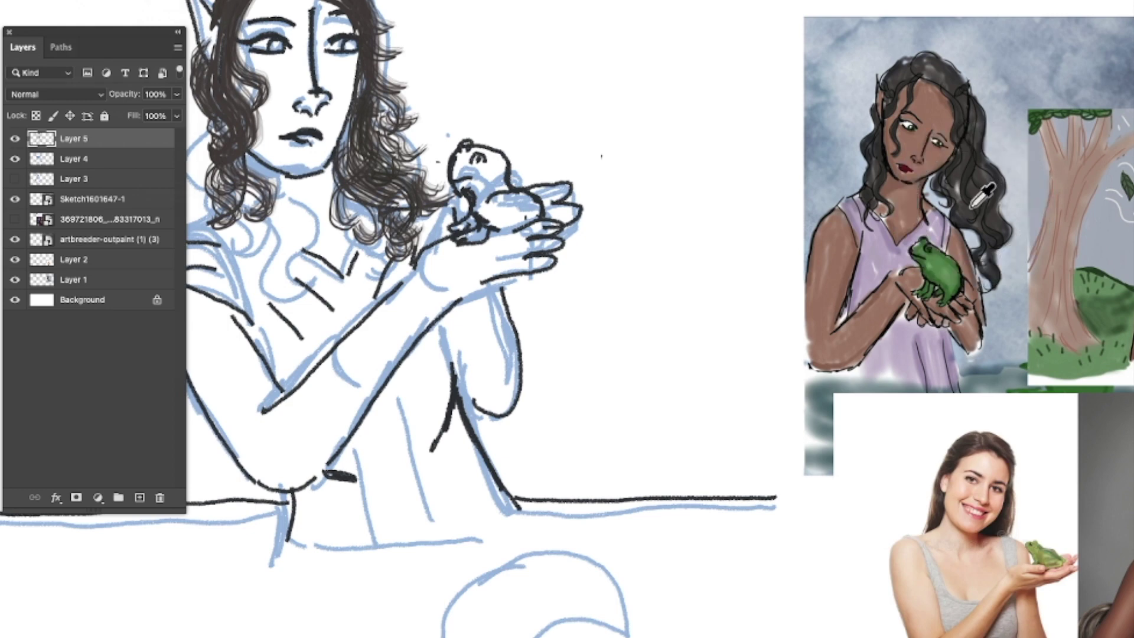
left_click(63, 2)
left_click(64, 2)
left_click_drag(367, 121, 411, 202)
left_click_drag(361, 127, 408, 196)
left_click_drag(360, 152, 407, 219)
left_click_drag(390, 194, 406, 235)
left_click_drag(384, 156, 354, 243)
left_click_drag(387, 77, 377, 168)
mouse_move(363, 3)
left_mouse_down()
mouse_move(390, 118)
mouse_move(365, 74)
left_mouse_up()
Darken the hair near the forehead and the long curls on the ear side with wavy strands
mouse_move(331, 1)
left_mouse_down()
mouse_move(364, 44)
mouse_move(402, 68)
left_mouse_up()
left_click_drag(369, 9, 399, 34)
left_click_drag(249, 8, 251, 106)
mouse_move(245, 3)
left_mouse_down()
mouse_move(224, 41)
mouse_move(218, 159)
left_mouse_up()
mouse_move(236, 50)
left_mouse_down()
mouse_move(212, 147)
mouse_move(260, 213)
left_mouse_up()
mouse_move(237, 161)
left_mouse_down()
mouse_move(266, 216)
mouse_move(273, 265)
left_mouse_up()
mouse_move(238, 182)
left_mouse_down()
mouse_move(267, 248)
mouse_move(236, 214)
mouse_move(238, 179)
mouse_move(210, 165)
mouse_move(189, 93)
mouse_move(203, 45)
left_mouse_up()
left_click_drag(207, 65, 210, 33)
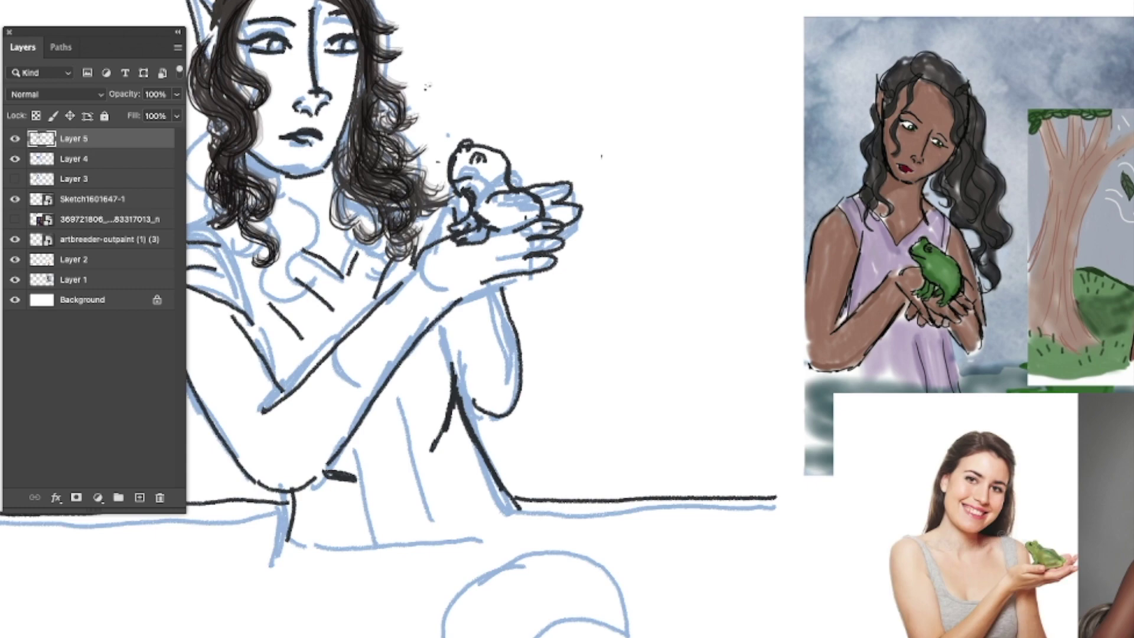
Clean up the stray line at the elbow, redraw the elbow contour, and ink the lower edge of the palm
left_click(66, 3)
left_click(696, 86)
left_click(65, 4)
double_click(322, 329)
mouse_move(232, 447)
left_mouse_down()
mouse_move(278, 472)
mouse_move(329, 456)
left_mouse_up()
left_click_drag(295, 505, 294, 461)
left_click(59, 2)
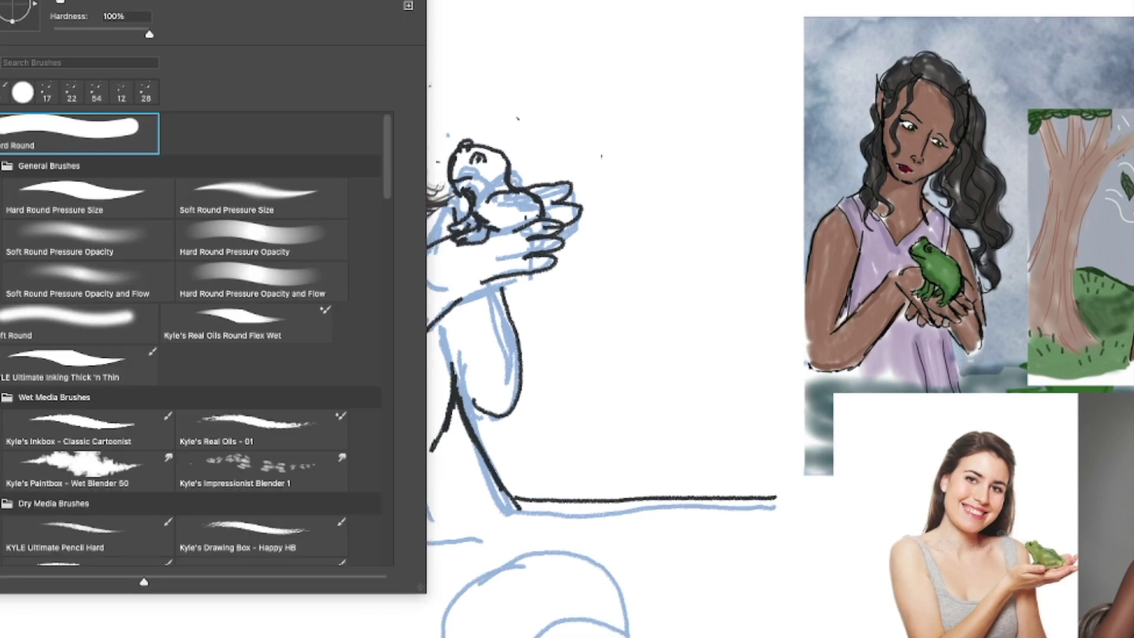
left_click(782, 120)
mouse_move(357, 478)
left_mouse_down()
mouse_move(247, 476)
mouse_move(220, 451)
left_mouse_up()
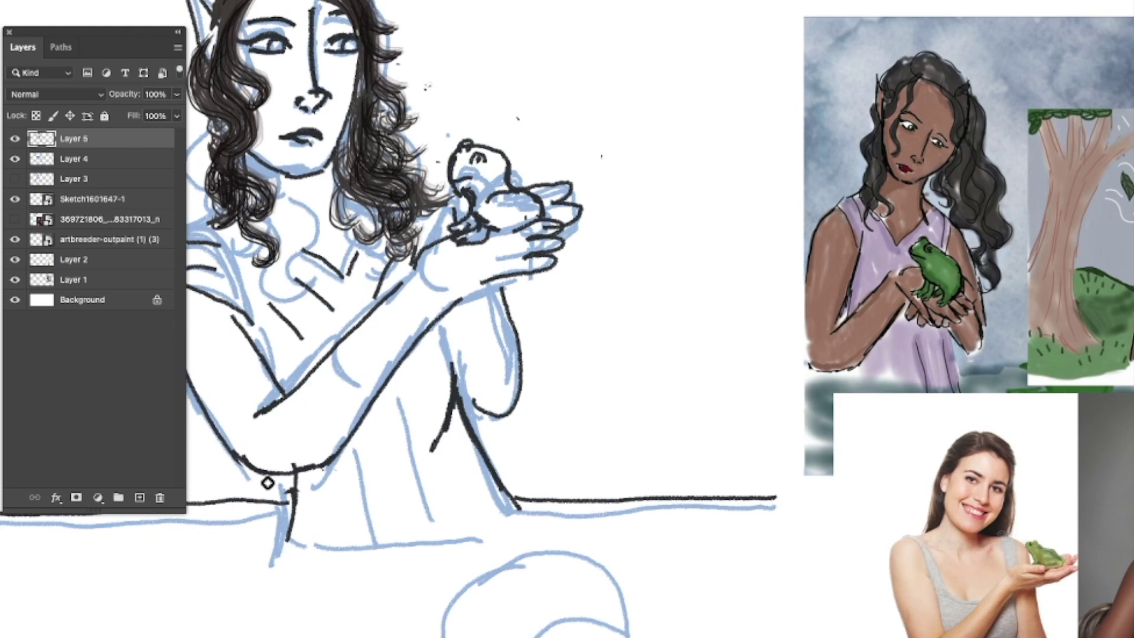
mouse_move(483, 287)
left_mouse_down()
mouse_move(448, 290)
mouse_move(425, 264)
left_mouse_up()
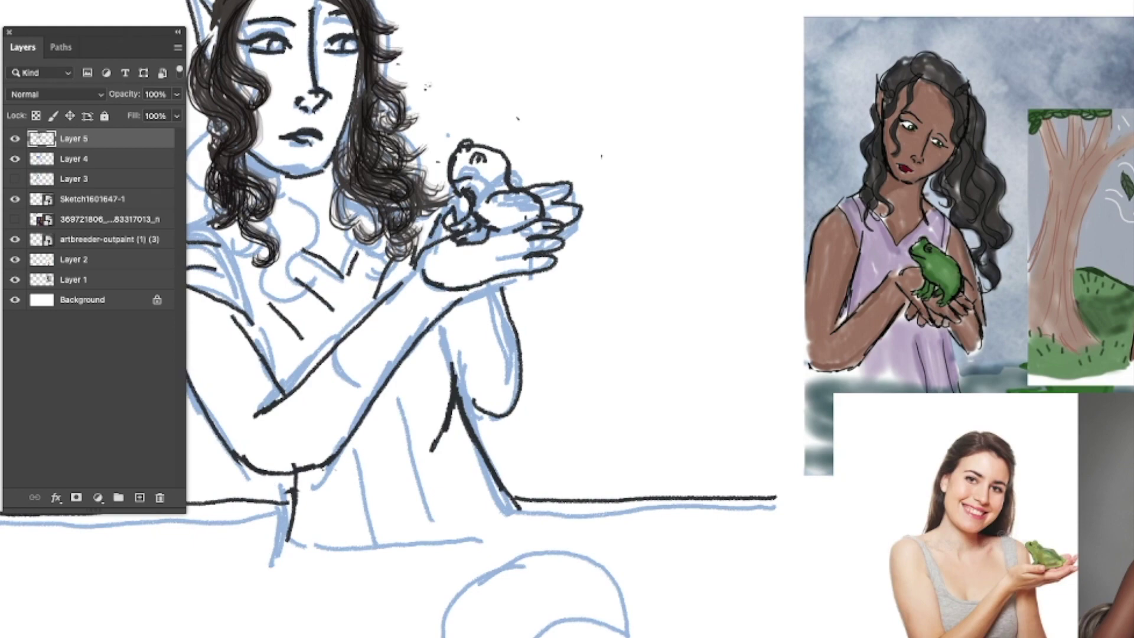
Ink the crescent moon below the figure and touch up the shoulder, torso and forearm outlines
key("ctrl+minus")
key("ctrl+minus")
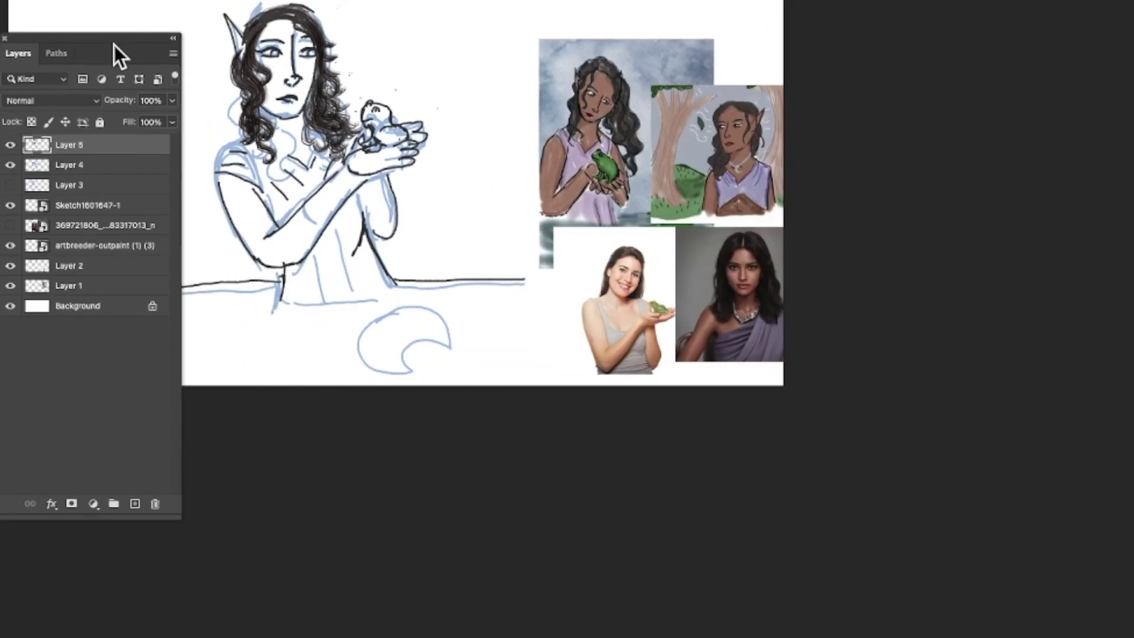
mouse_move(379, 315)
left_mouse_down()
mouse_move(363, 357)
mouse_move(367, 332)
mouse_move(413, 353)
mouse_move(405, 300)
mouse_move(384, 318)
left_mouse_up()
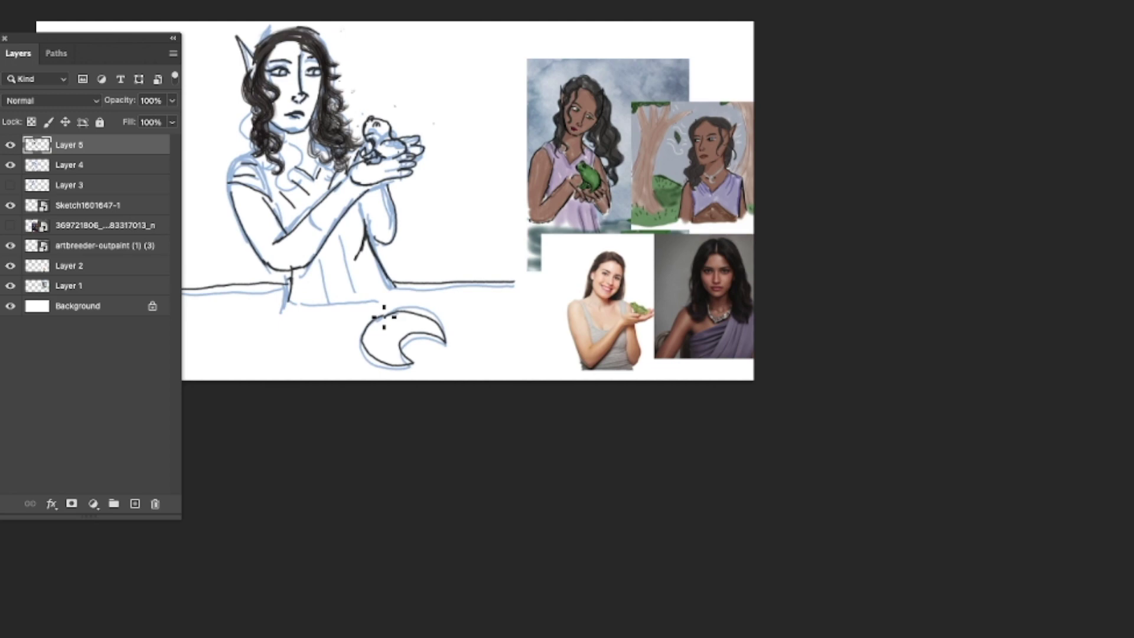
left_click_drag(229, 178, 256, 144)
left_click_drag(358, 192, 369, 234)
left_click_drag(388, 169, 381, 122)
Paint the face in a flat brown skin tone from chin to forehead and continue down the neck
double_click(118, 143)
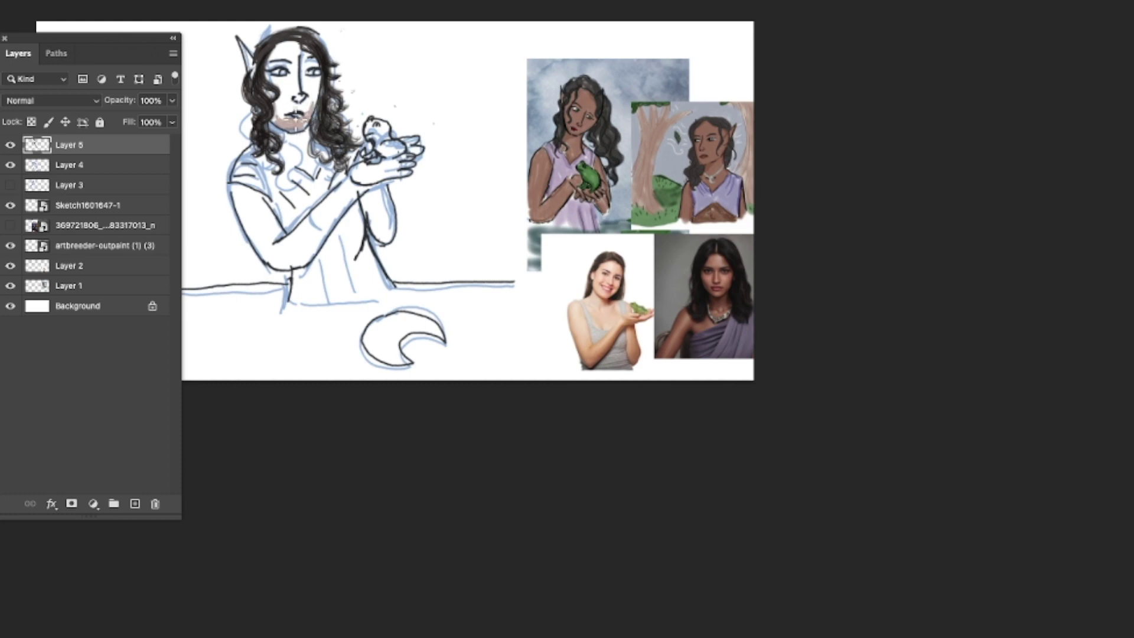
left_click_drag(295, 111, 275, 120)
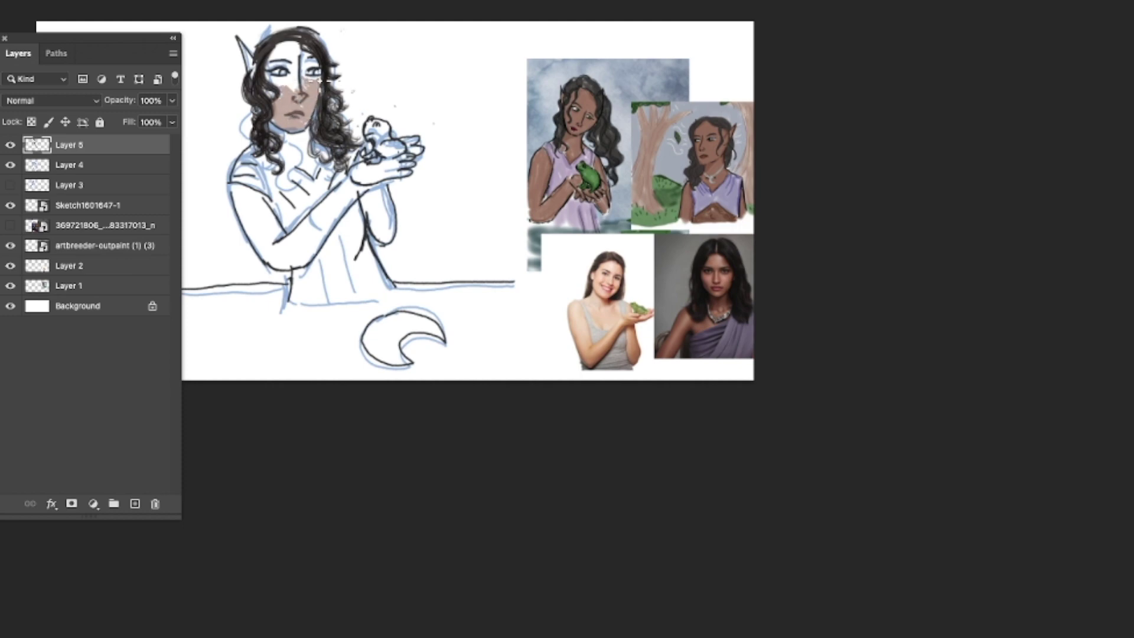
left_click_drag(313, 75, 297, 58)
left_click_drag(283, 90, 258, 76)
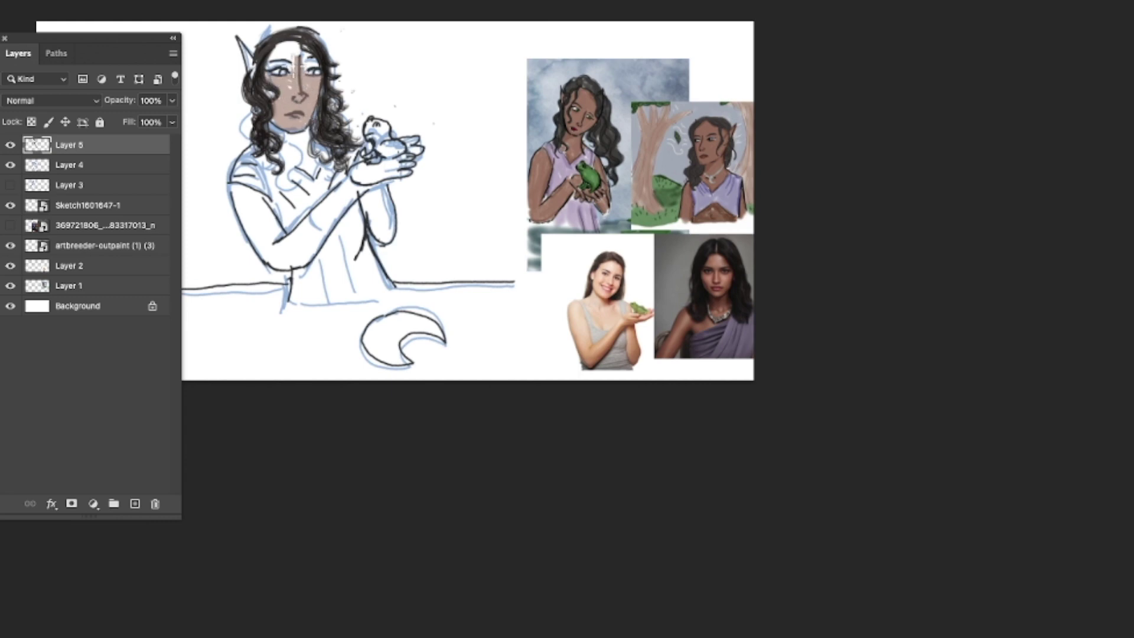
left_click_drag(294, 64, 293, 46)
left_click_drag(280, 42, 263, 64)
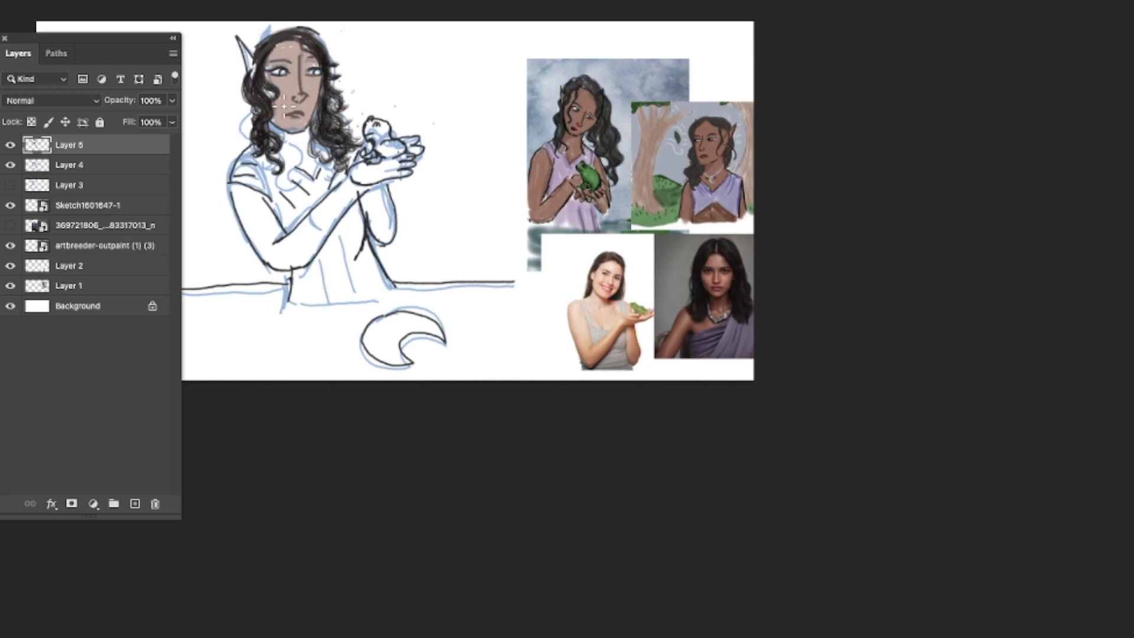
mouse_move(276, 138)
left_mouse_down()
mouse_move(313, 165)
mouse_move(305, 148)
left_mouse_up()
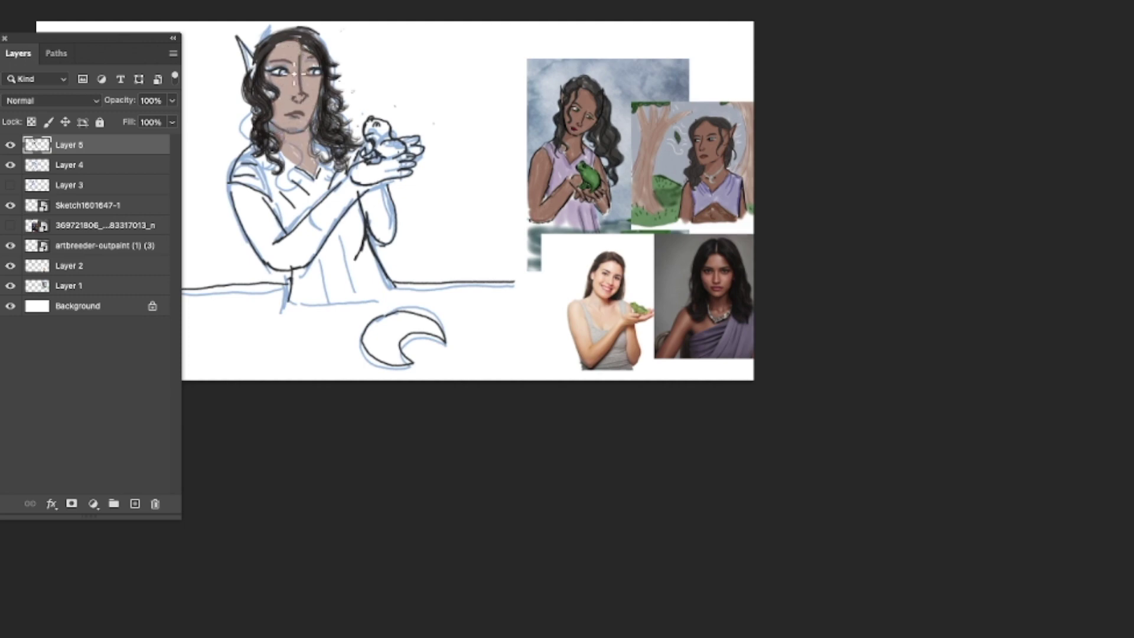
Adjust the brush size and fill the ear, both arms and the hands with the brown skin tone
right_click(256, 65)
left_click_drag(64, 5, 73, 4)
left_click(459, 55)
mouse_move(239, 195)
left_mouse_down()
mouse_move(263, 249)
mouse_move(287, 263)
mouse_move(267, 256)
mouse_move(268, 234)
mouse_move(283, 234)
mouse_move(242, 190)
mouse_move(297, 258)
mouse_move(323, 244)
mouse_move(351, 192)
mouse_move(390, 172)
mouse_move(388, 160)
mouse_move(334, 191)
mouse_move(292, 238)
mouse_move(321, 226)
mouse_move(310, 244)
mouse_move(358, 187)
mouse_move(381, 226)
mouse_move(365, 199)
mouse_move(385, 201)
mouse_move(389, 218)
mouse_move(368, 185)
mouse_move(394, 139)
left_mouse_up()
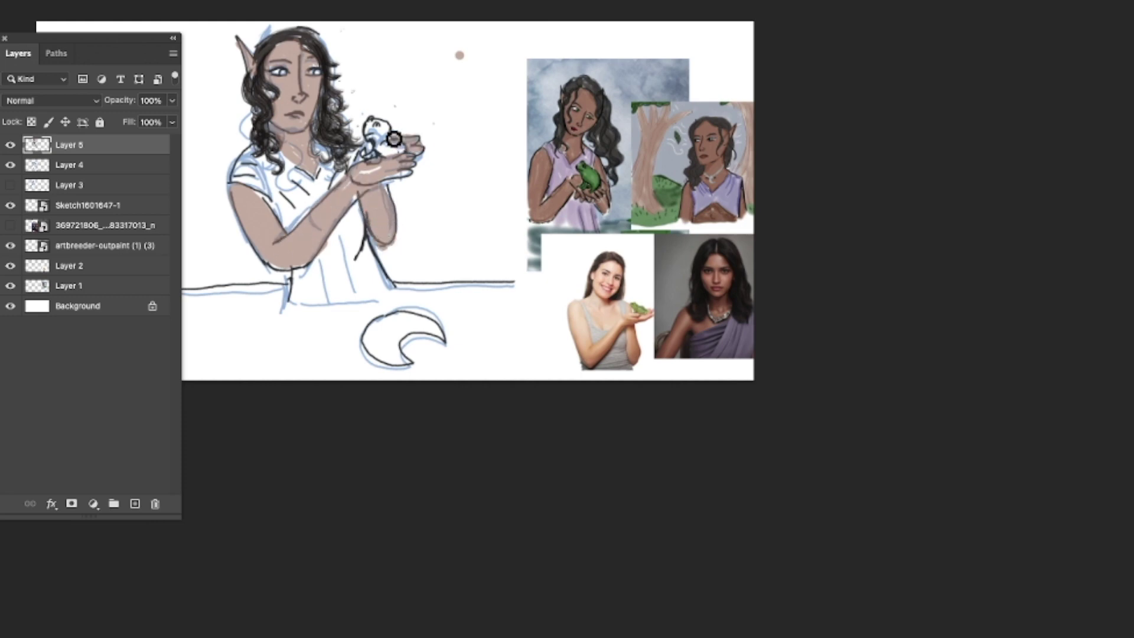
Layer a second coat of brown over the face, neck and both hands with a smaller brush
left_click(12, 1)
left_click(569, 11)
left_click(309, 45)
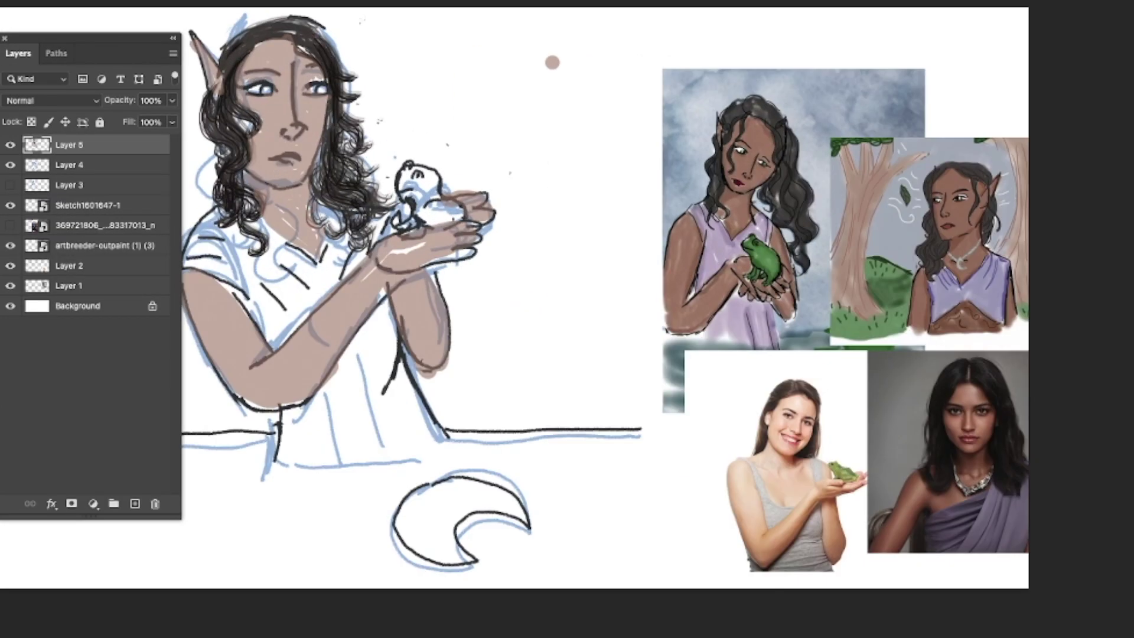
left_click(11, 2)
left_click_drag(62, 2, 58, 1)
left_click(593, 54)
mouse_move(292, 137)
left_mouse_down()
mouse_move(291, 80)
mouse_move(319, 68)
mouse_move(294, 74)
mouse_move(288, 39)
mouse_move(259, 52)
mouse_move(242, 83)
mouse_move(287, 80)
mouse_move(252, 59)
mouse_move(291, 71)
mouse_move(285, 41)
mouse_move(251, 47)
mouse_move(279, 44)
mouse_move(246, 78)
mouse_move(247, 103)
mouse_move(263, 109)
mouse_move(284, 90)
mouse_move(279, 80)
mouse_move(280, 126)
mouse_move(263, 107)
mouse_move(256, 174)
mouse_move(286, 185)
mouse_move(306, 172)
mouse_move(324, 100)
mouse_move(306, 104)
mouse_move(310, 136)
mouse_move(280, 182)
mouse_move(277, 172)
mouse_move(291, 173)
mouse_move(278, 149)
mouse_move(303, 143)
left_mouse_up()
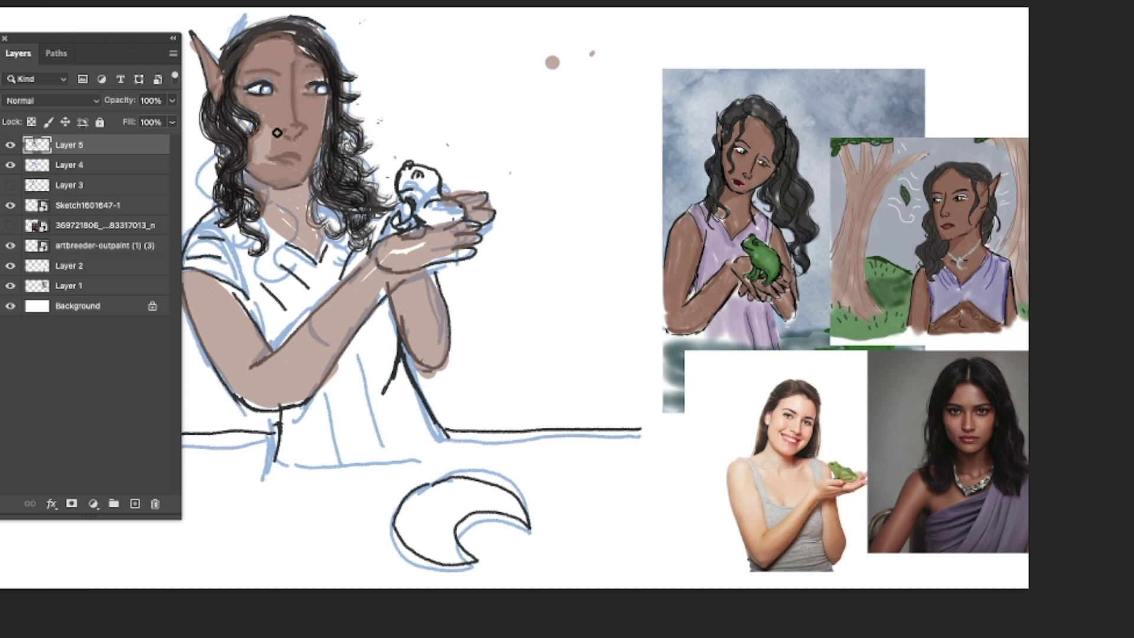
mouse_move(256, 165)
left_mouse_down()
mouse_move(278, 224)
mouse_move(306, 242)
mouse_move(301, 198)
mouse_move(281, 189)
mouse_move(302, 227)
left_mouse_up()
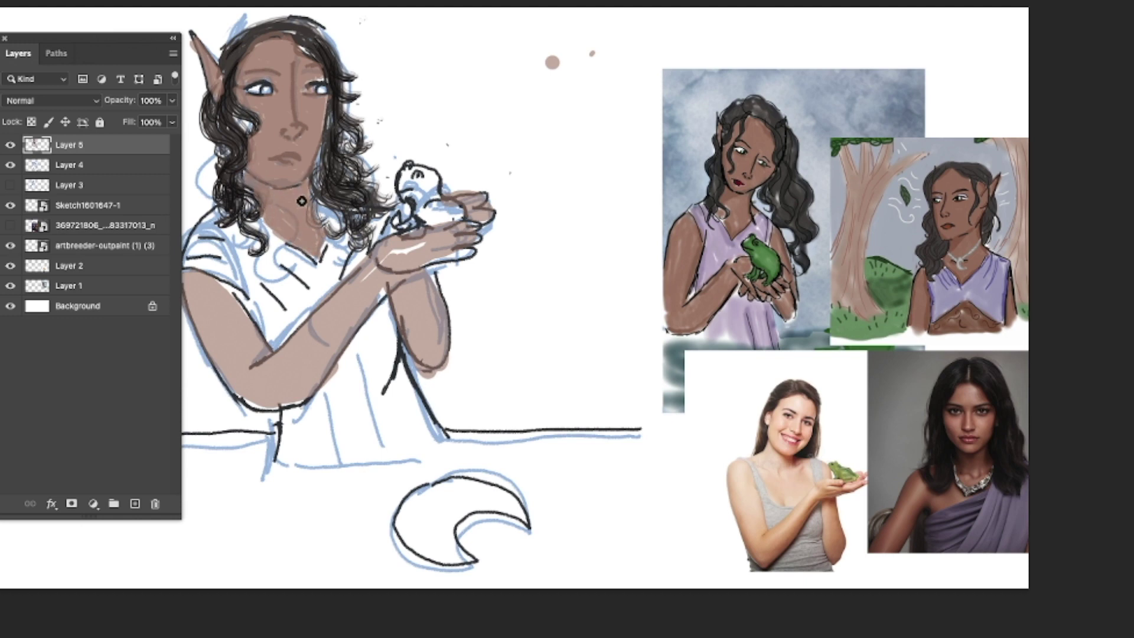
mouse_move(381, 255)
left_mouse_down()
mouse_move(415, 263)
mouse_move(413, 240)
mouse_move(440, 257)
mouse_move(439, 238)
mouse_move(462, 249)
mouse_move(459, 228)
mouse_move(450, 250)
mouse_move(471, 251)
mouse_move(417, 248)
left_mouse_up()
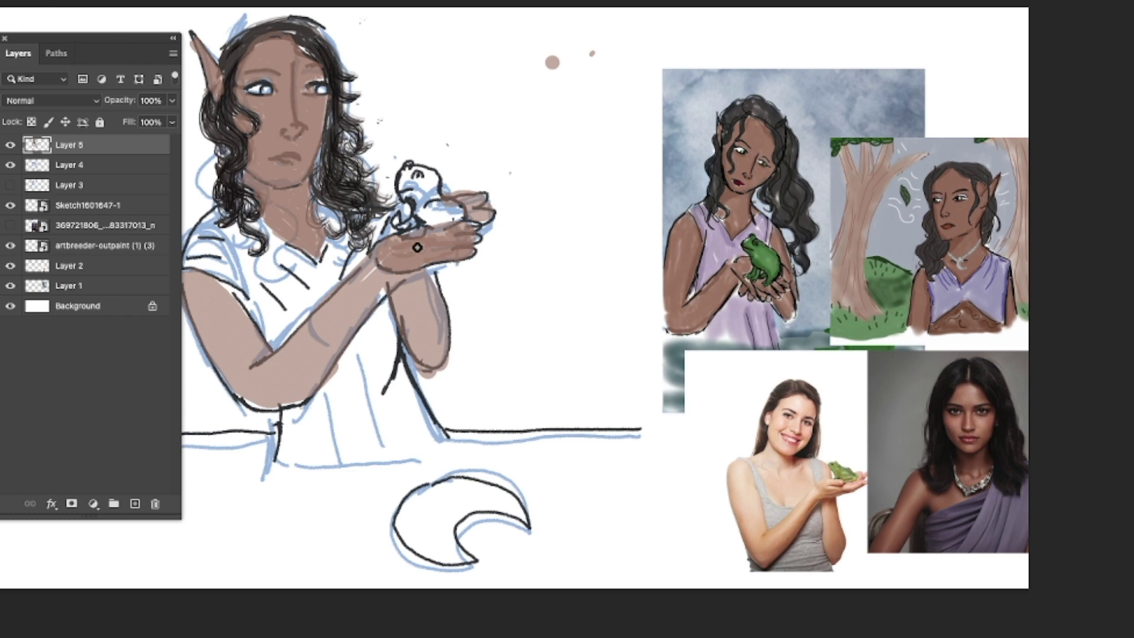
mouse_move(463, 201)
left_mouse_down()
mouse_move(473, 200)
mouse_move(467, 218)
left_mouse_up()
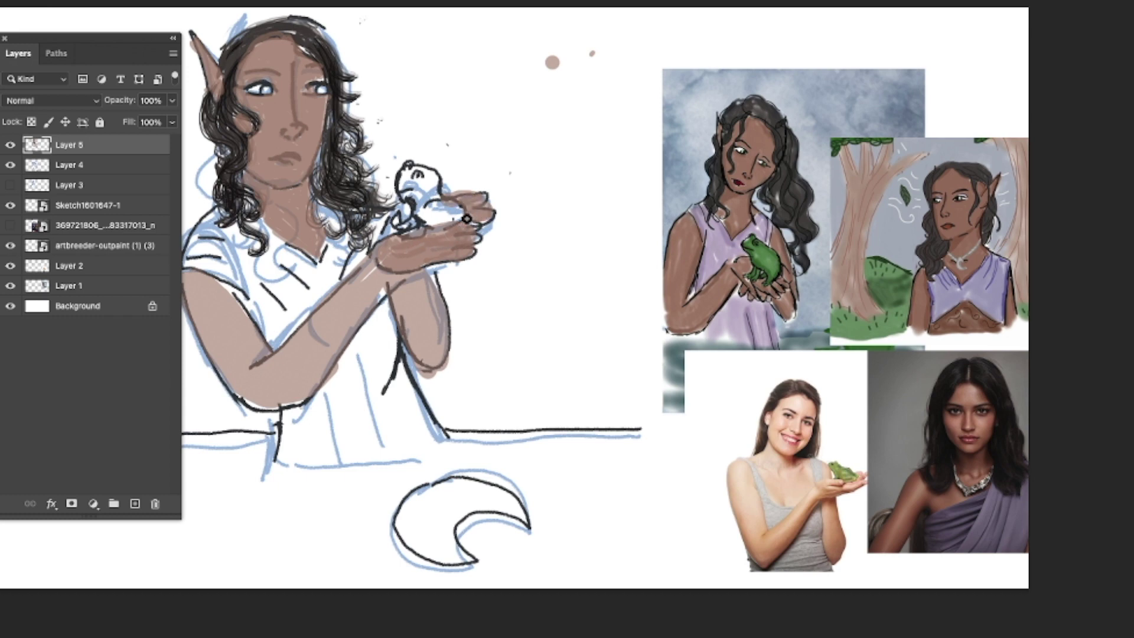
Enlarge the brush and deepen the skin tone over both forearms and the upper arm
left_click(23, 1)
left_click_drag(58, 3, 72, 4)
left_click(530, 222)
mouse_move(399, 294)
left_mouse_down()
mouse_move(400, 316)
mouse_move(442, 362)
mouse_move(433, 321)
mouse_move(413, 324)
mouse_move(398, 285)
left_mouse_up()
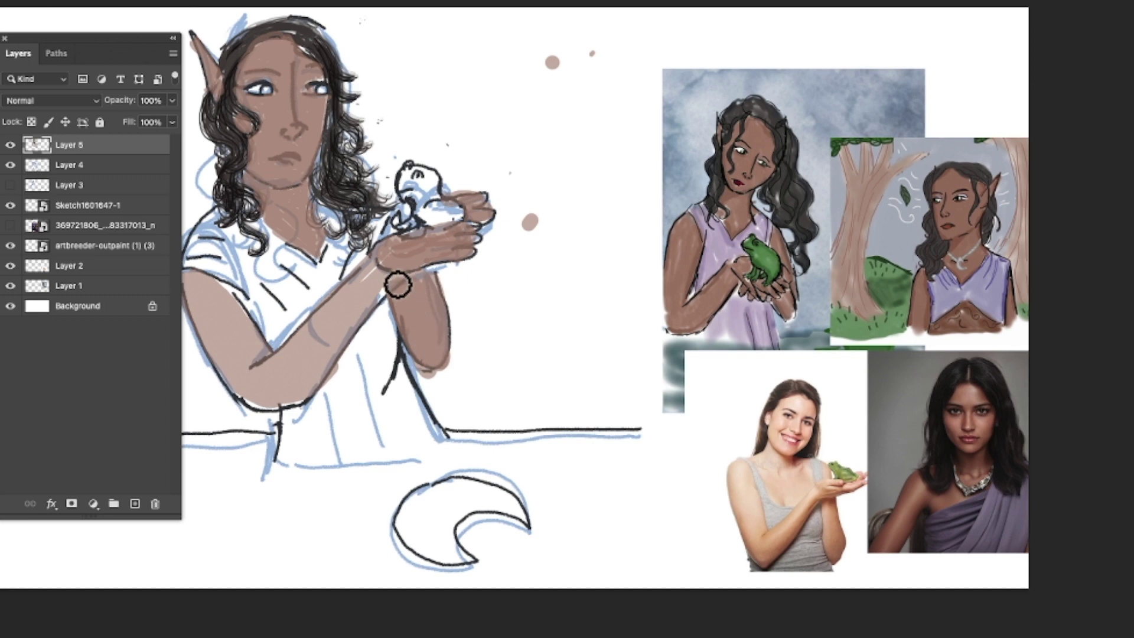
mouse_move(180, 284)
left_mouse_down()
mouse_move(228, 383)
mouse_move(313, 380)
mouse_move(354, 319)
mouse_move(349, 278)
mouse_move(254, 355)
mouse_move(210, 325)
mouse_move(238, 373)
mouse_move(349, 304)
mouse_move(266, 369)
left_mouse_up()
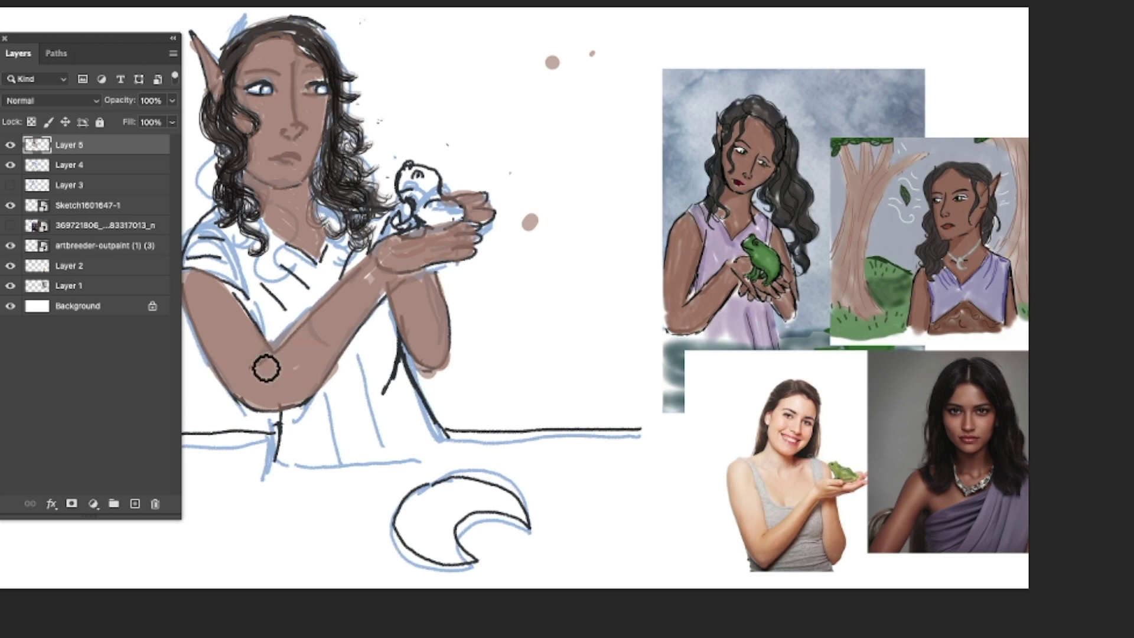
Paint over the dark upper lid lines of both eyes with brown using a smaller brush
key("z")
left_click(233, 52)
left_click(236, 53)
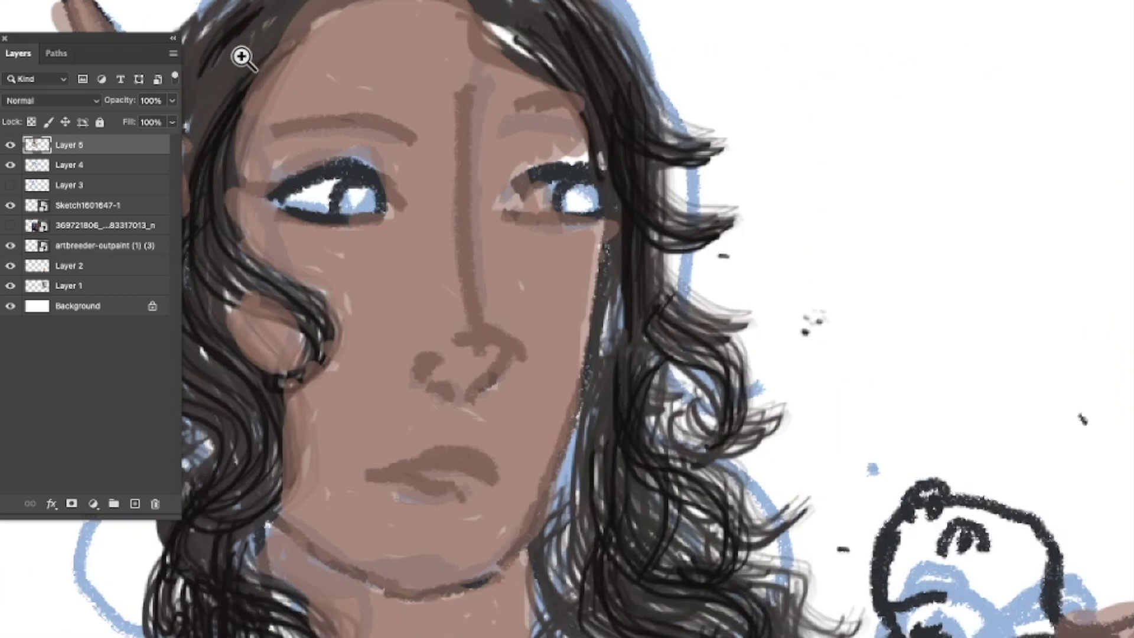
key("b")
right_click(62, 7)
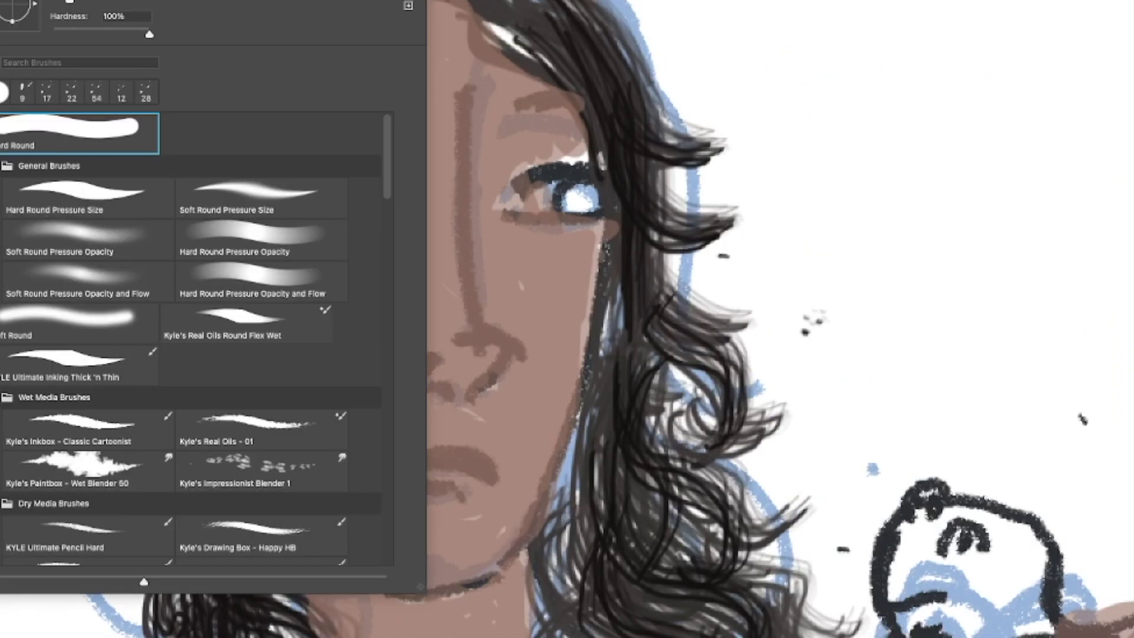
mouse_move(575, 168)
left_mouse_down()
mouse_move(547, 171)
mouse_move(580, 170)
left_mouse_up()
left_click_drag(288, 184, 384, 184)
Shade the jaw, cheek and hairline edges in a darker brown and cover the dark lower lid line of the ear-side eye
right_click(62, 7)
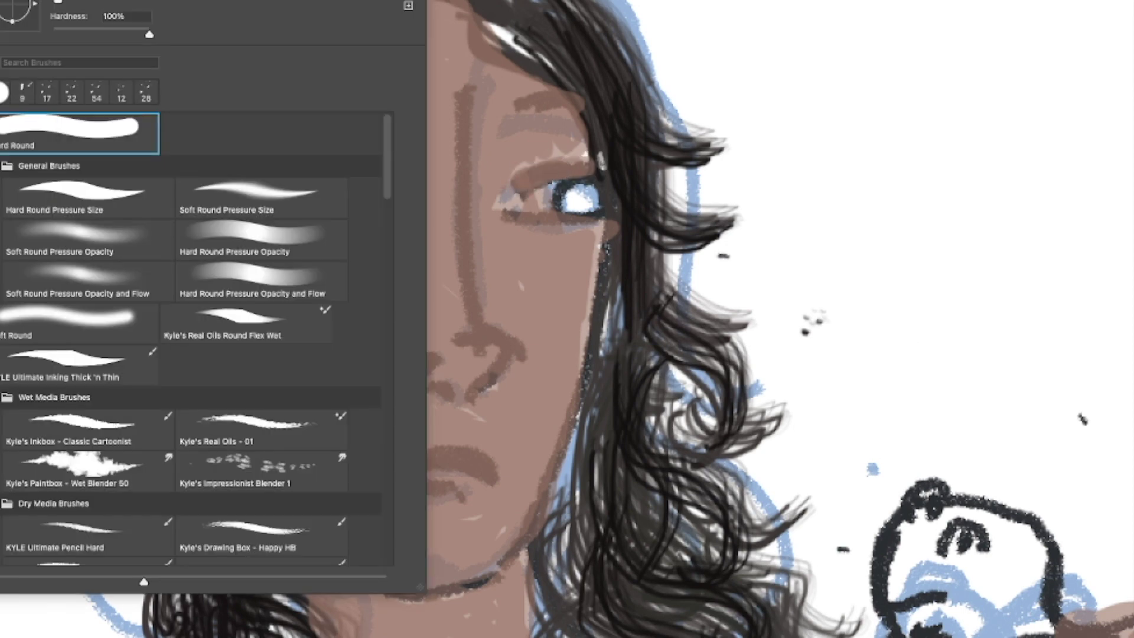
left_click(737, 176)
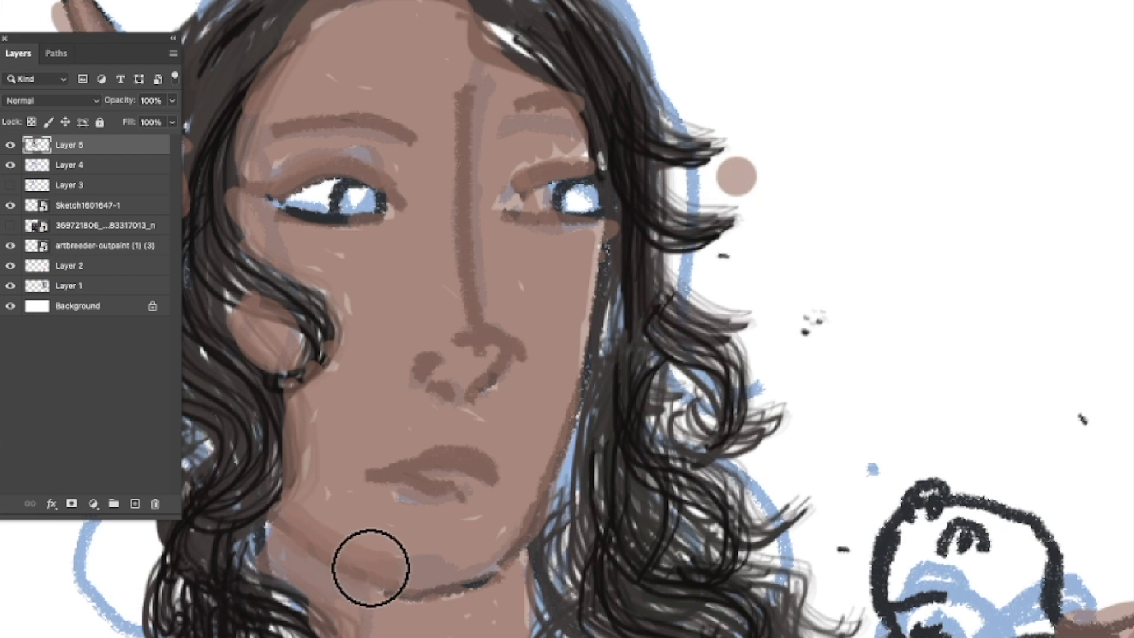
right_click(500, 558)
left_click(61, 4)
mouse_move(535, 492)
left_mouse_down()
mouse_move(583, 272)
mouse_move(296, 36)
mouse_move(405, 13)
mouse_move(478, 28)
left_mouse_up()
right_click(478, 28)
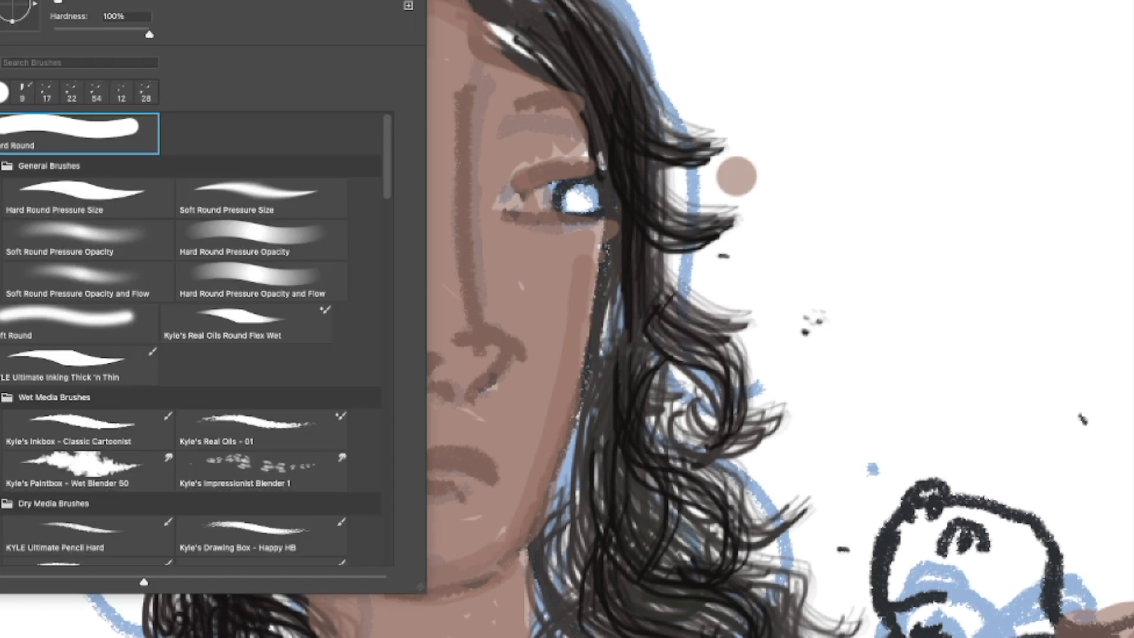
key("Return")
left_click_drag(269, 217, 377, 218)
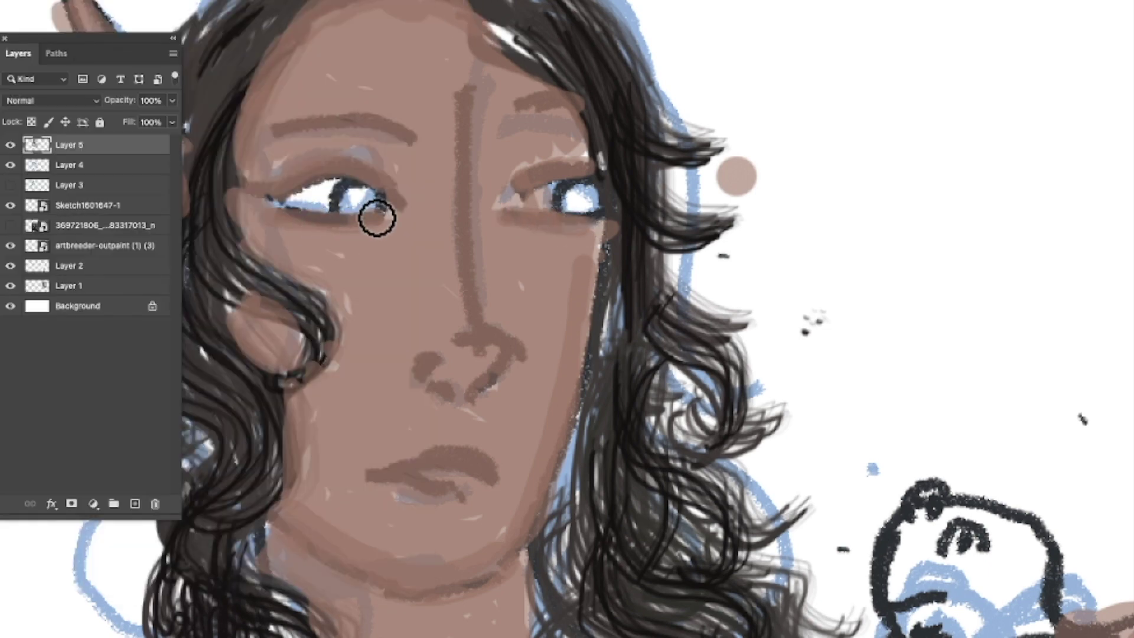
Add darker brown shading along the nose bridge and nostril, under the chin and down the neck
right_click(377, 218)
key("Return")
left_click_drag(466, 266, 466, 129)
mouse_move(416, 360)
left_mouse_down()
mouse_move(450, 393)
mouse_move(433, 390)
mouse_move(500, 374)
mouse_move(490, 381)
mouse_move(509, 359)
mouse_move(480, 341)
mouse_move(465, 309)
mouse_move(461, 131)
left_mouse_up()
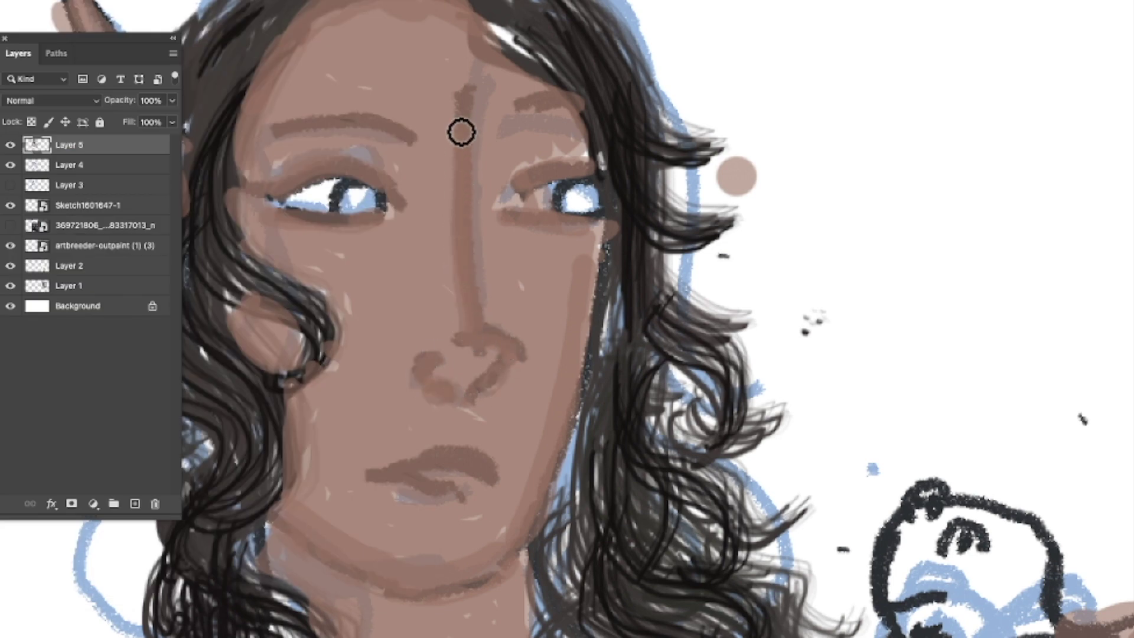
mouse_move(349, 592)
left_mouse_down()
mouse_move(369, 609)
mouse_move(380, 593)
mouse_move(357, 637)
mouse_move(420, 604)
left_mouse_up()
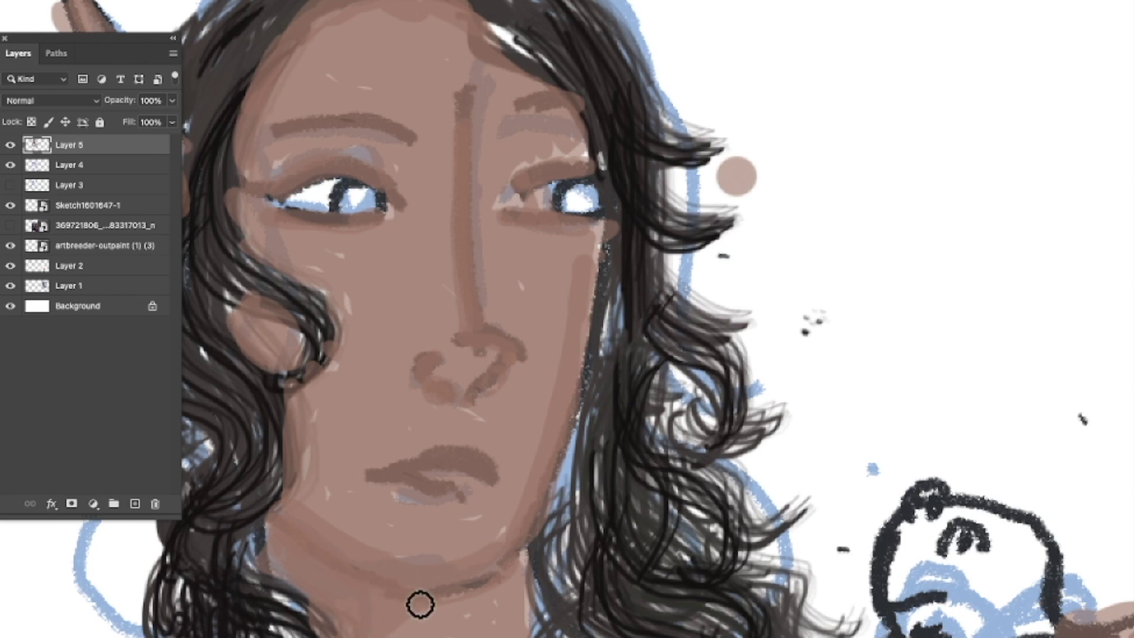
left_click_drag(513, 582, 517, 637)
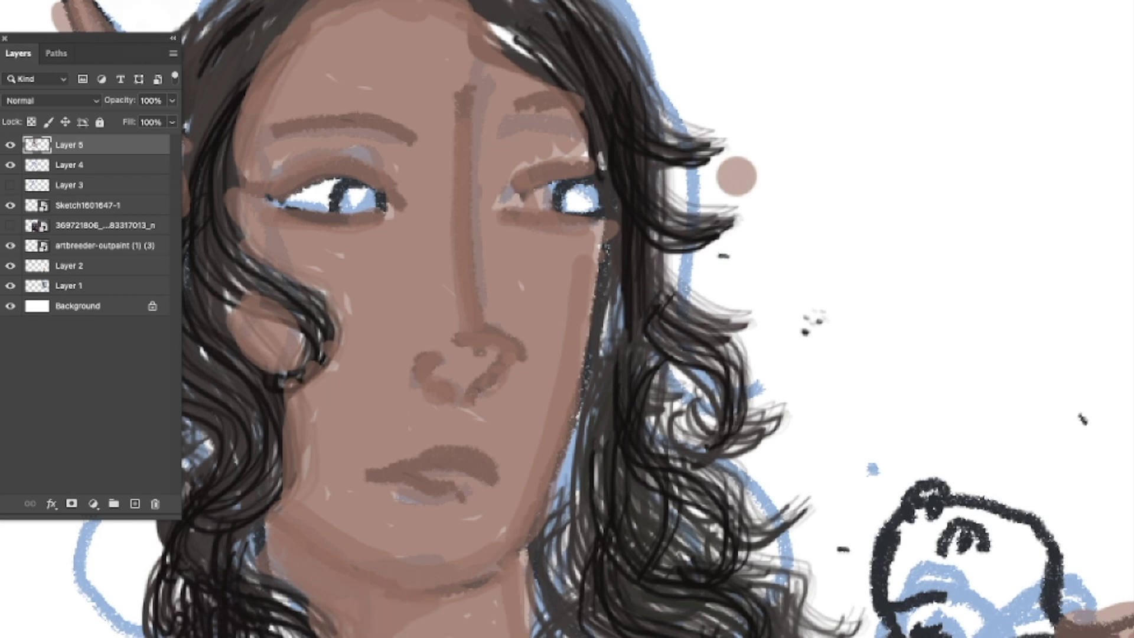
Paint the whites of both eyes with a small brush
key("n")
left_click_drag(520, 202, 505, 175)
left_click(831, 186)
left_click(2, 1)
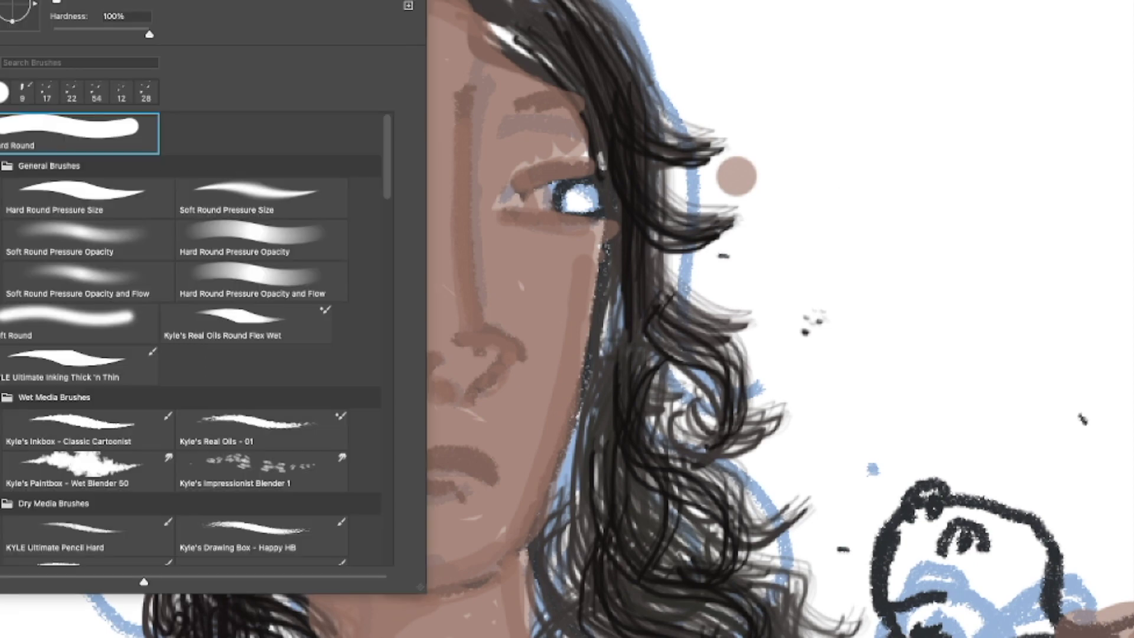
mouse_move(529, 199)
left_mouse_down()
mouse_move(544, 195)
mouse_move(534, 196)
left_mouse_up()
left_click_drag(301, 199, 319, 199)
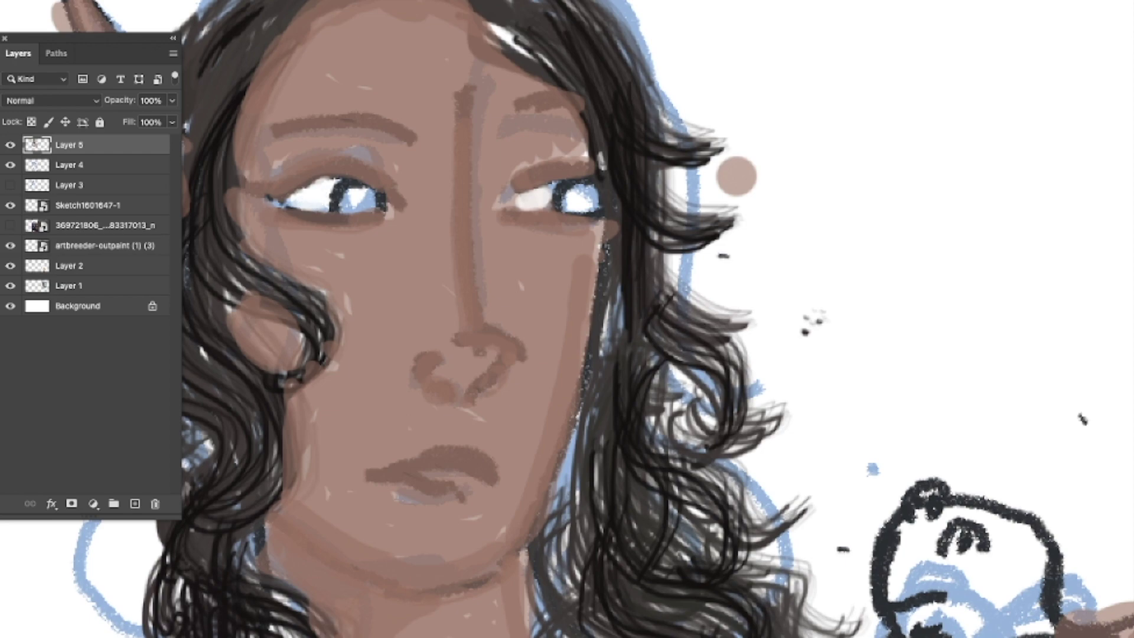
Sample the red lip colour from the reference drawing of the elf by the trees and paint the lips with it
left_click(673, 184, "alt")
left_click(684, 183, "alt")
left_click(693, 183, "alt")
left_click(754, 152, "alt")
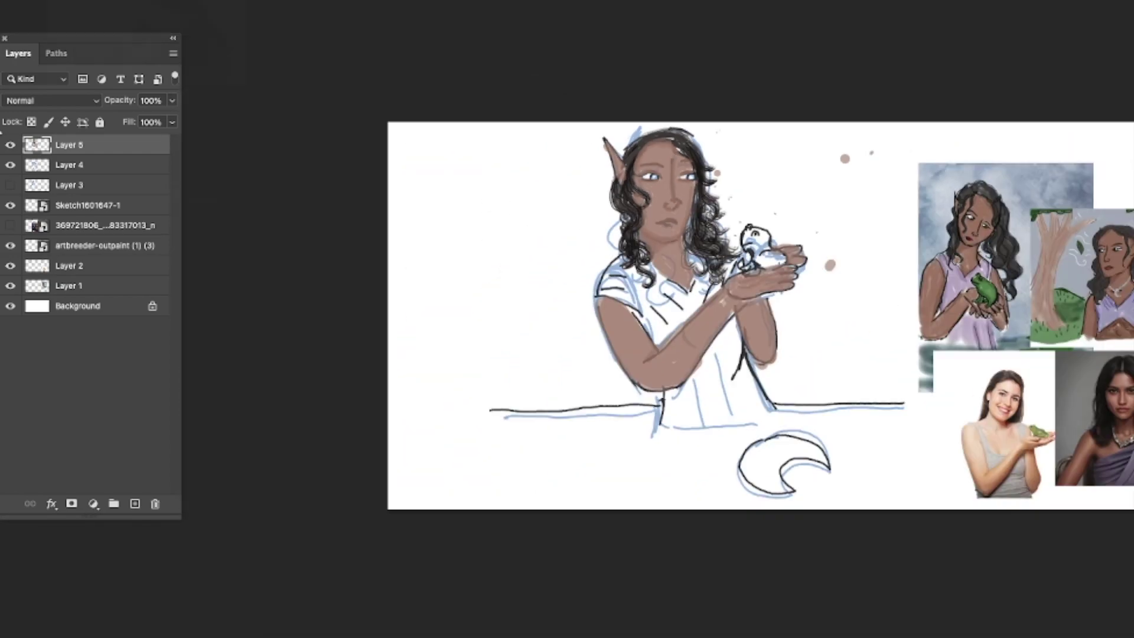
left_click(1110, 267, "alt")
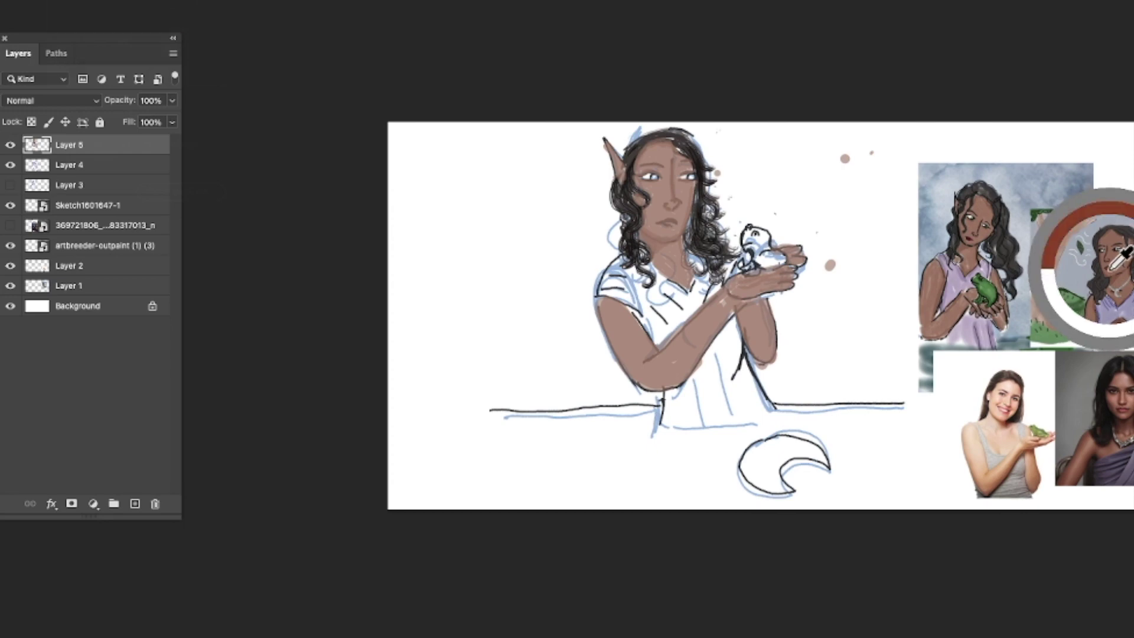
left_click(749, 196, "super")
left_click(749, 196, "super")
left_click(750, 197, "super")
left_click(756, 196, "super")
scroll(759, 195, "left", 8)
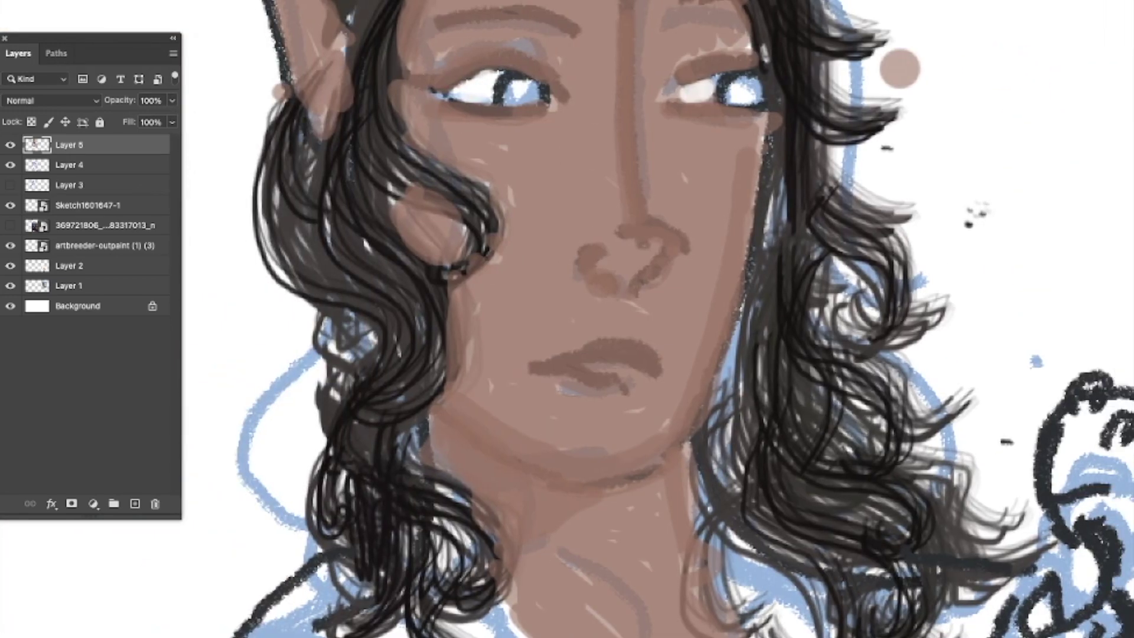
left_click(6, 1)
left_click(585, 357)
mouse_move(585, 356)
left_mouse_down()
mouse_move(617, 352)
mouse_move(577, 357)
mouse_move(568, 371)
mouse_move(615, 355)
mouse_move(638, 362)
mouse_move(634, 353)
mouse_move(653, 365)
left_mouse_up()
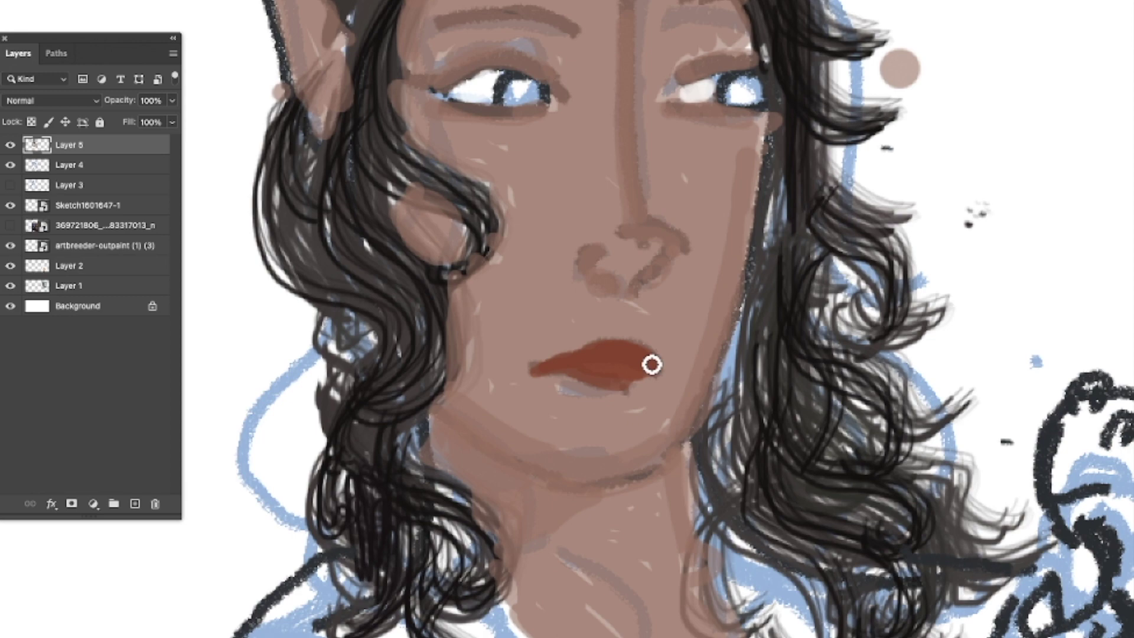
Line both eyes in a dark colour, extending a wing at the outer corner of the ear-side eye, and darken the eyebrows
left_click(12, 2)
left_click_drag(385, 199, 385, 327)
left_click(298, 220)
key("Return")
mouse_move(464, 77)
left_mouse_down()
mouse_move(497, 63)
mouse_move(551, 94)
mouse_move(478, 67)
mouse_move(411, 81)
mouse_move(514, 71)
mouse_move(540, 90)
left_mouse_up()
left_click_drag(678, 87, 756, 68)
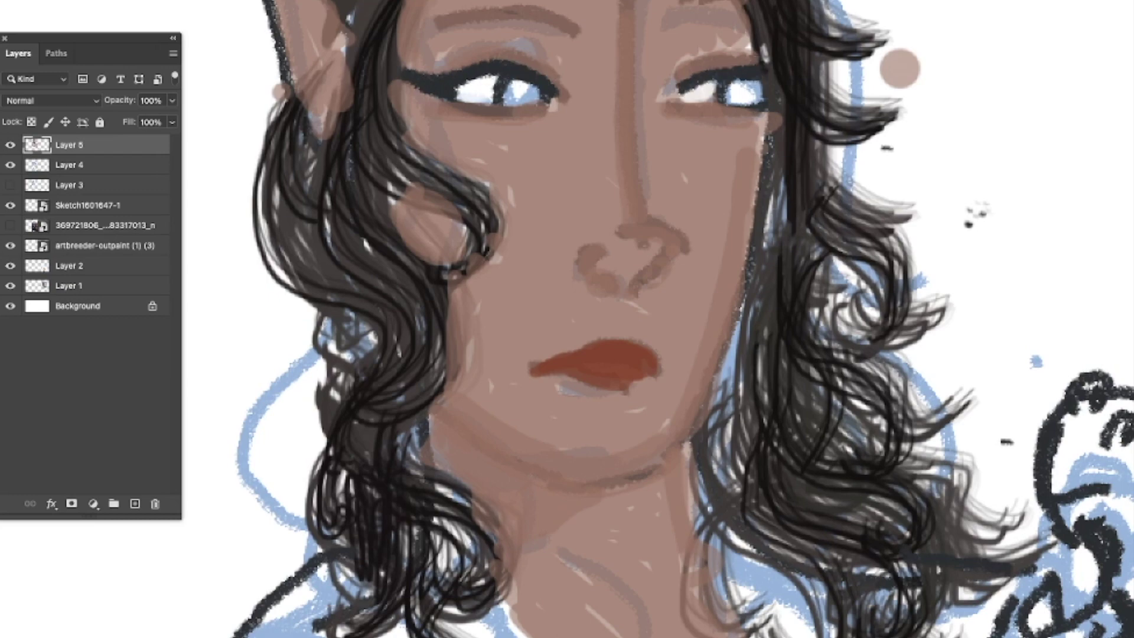
left_click(686, 170, "alt")
left_click(686, 170, "alt")
left_click(786, 130, "alt")
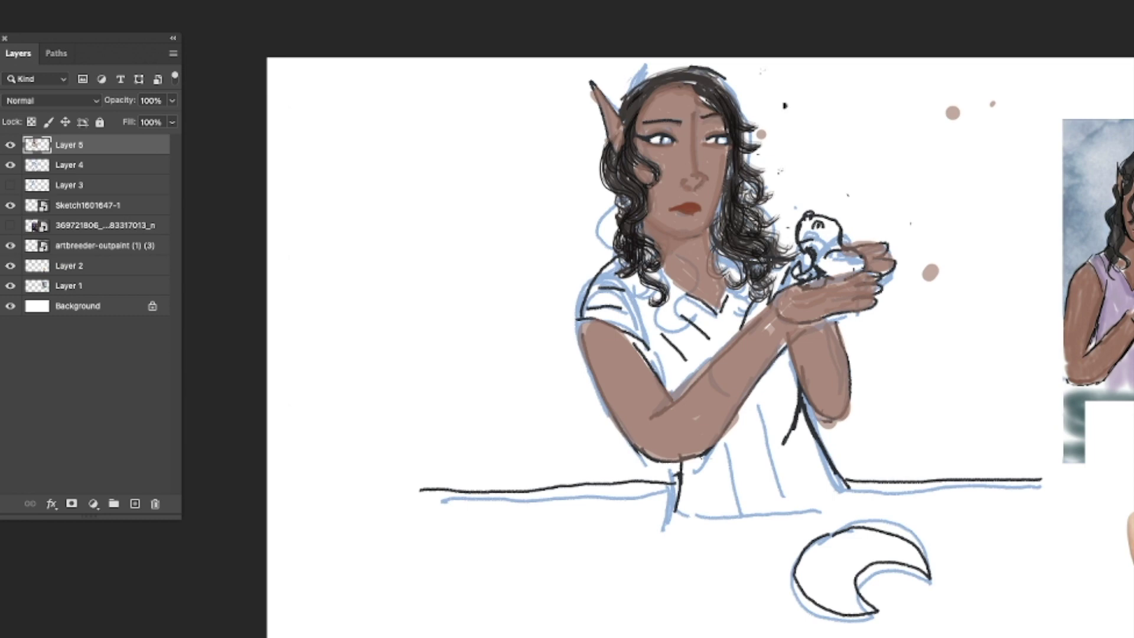
Sample the eye colour from the reference images and paint both irises green with a small Hard Round brush
left_click(1133, 202, "alt")
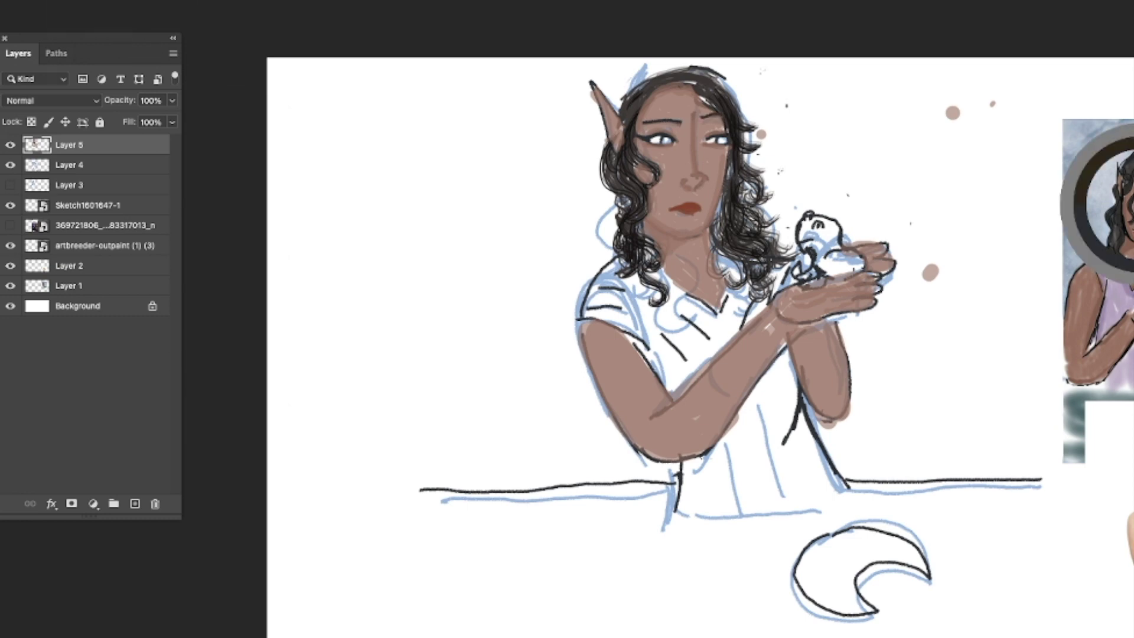
left_click_drag(1131, 204, 1119, 204)
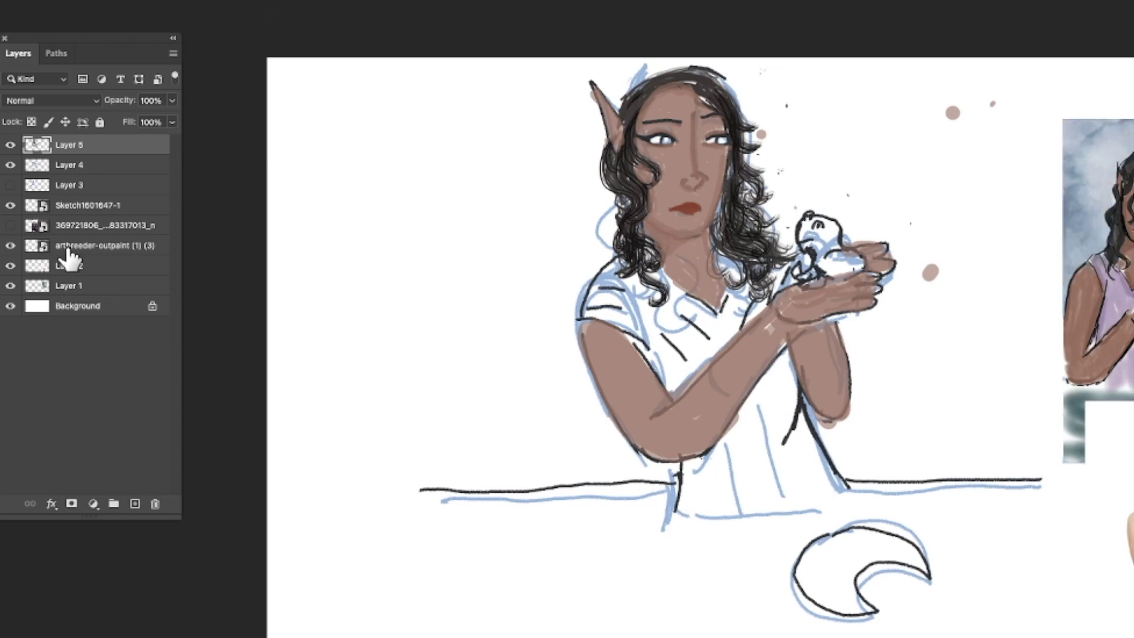
left_click(306, 105, "alt")
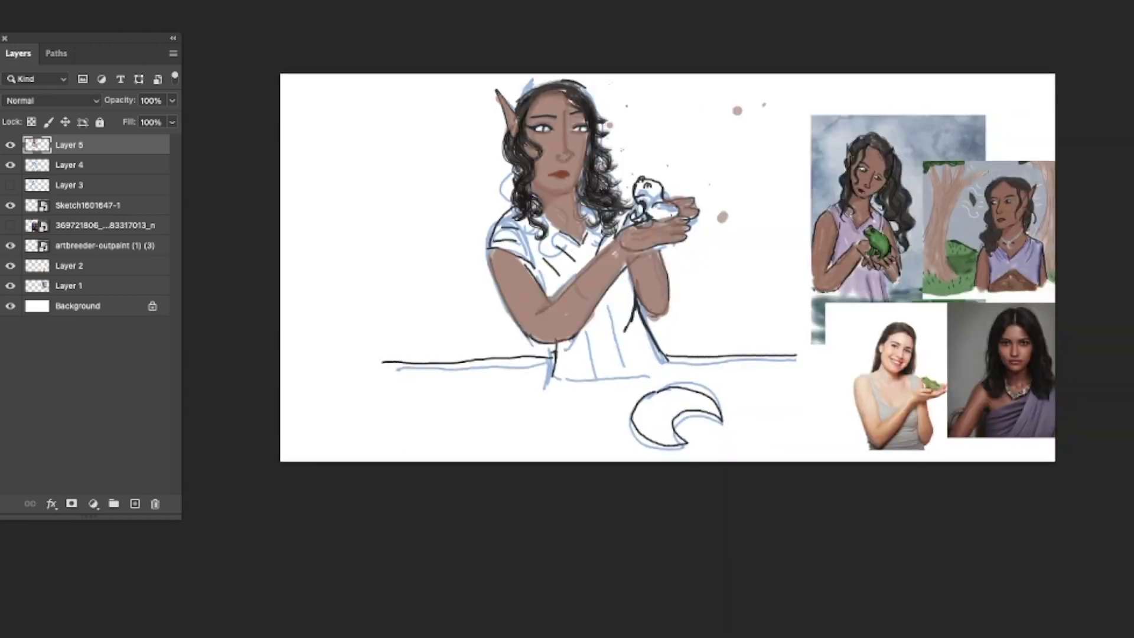
left_click(985, 236)
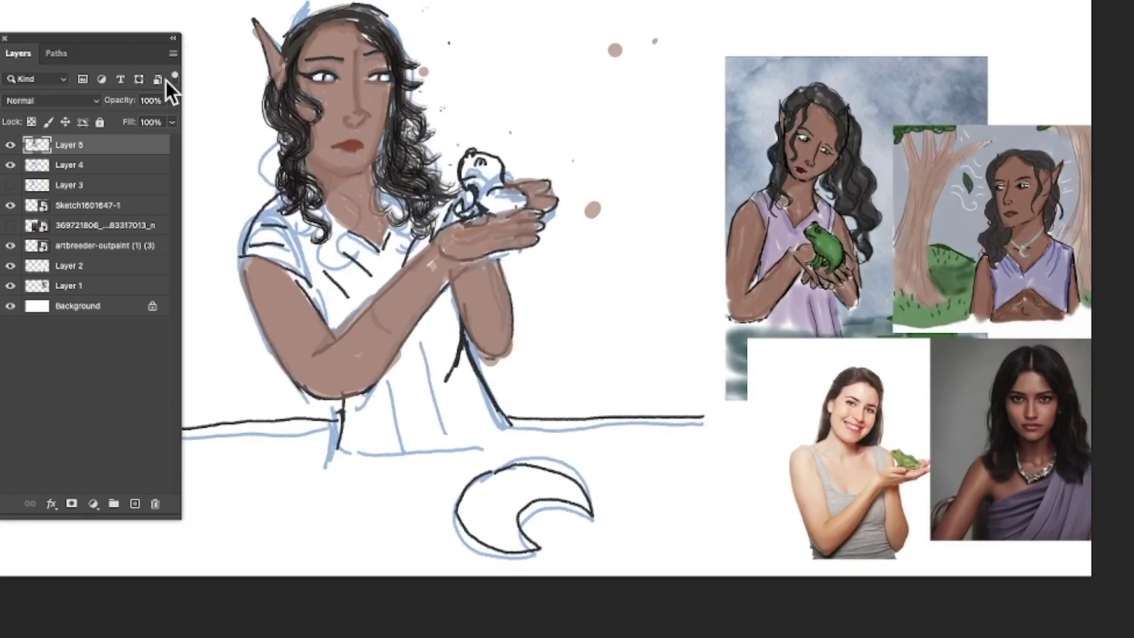
left_click_drag(999, 189, 970, 188)
left_click(221, 107)
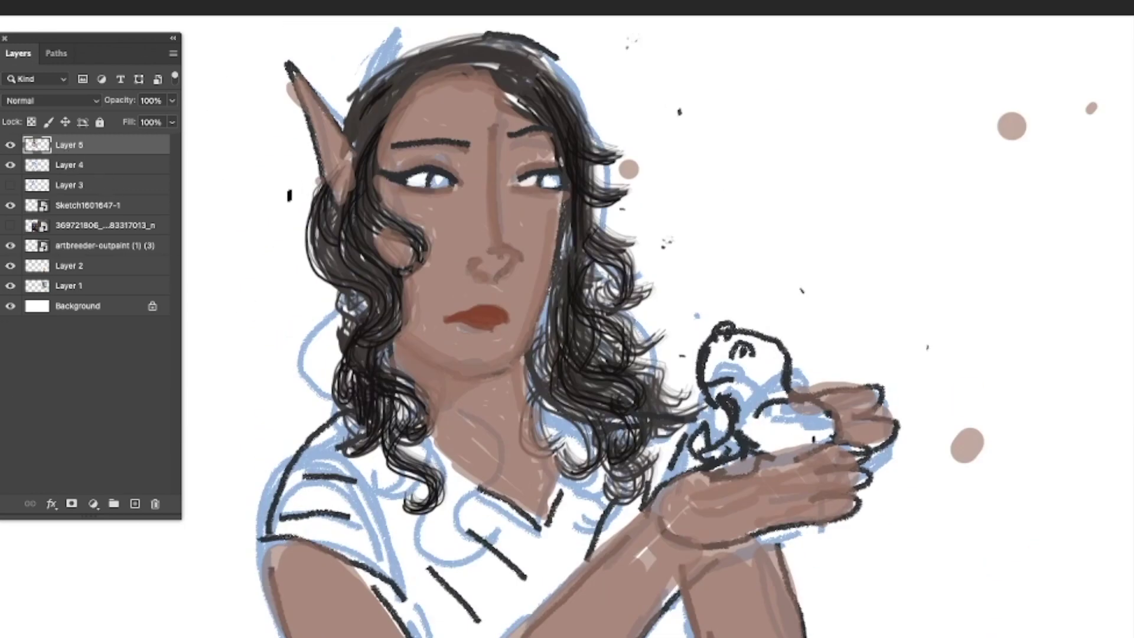
scroll(157, 238, "up", 10)
left_click(109, 137)
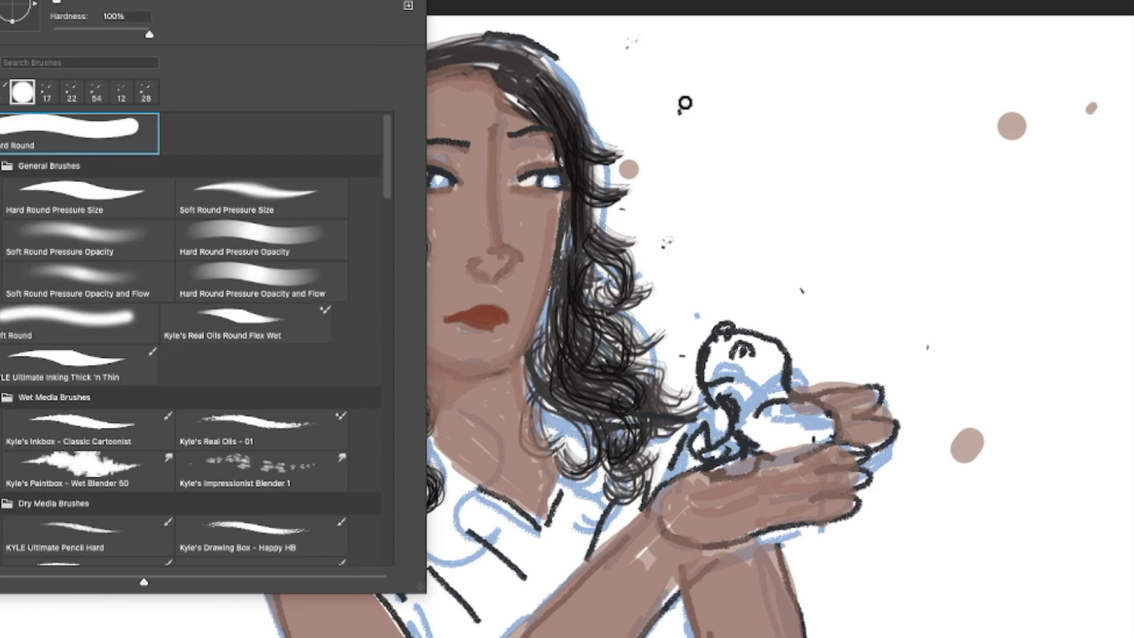
left_click(686, 102)
left_click(1, 2)
left_click(2, 3)
left_click_drag(434, 176, 450, 177)
mouse_move(541, 181)
left_mouse_down()
mouse_move(558, 181)
mouse_move(539, 177)
left_mouse_up()
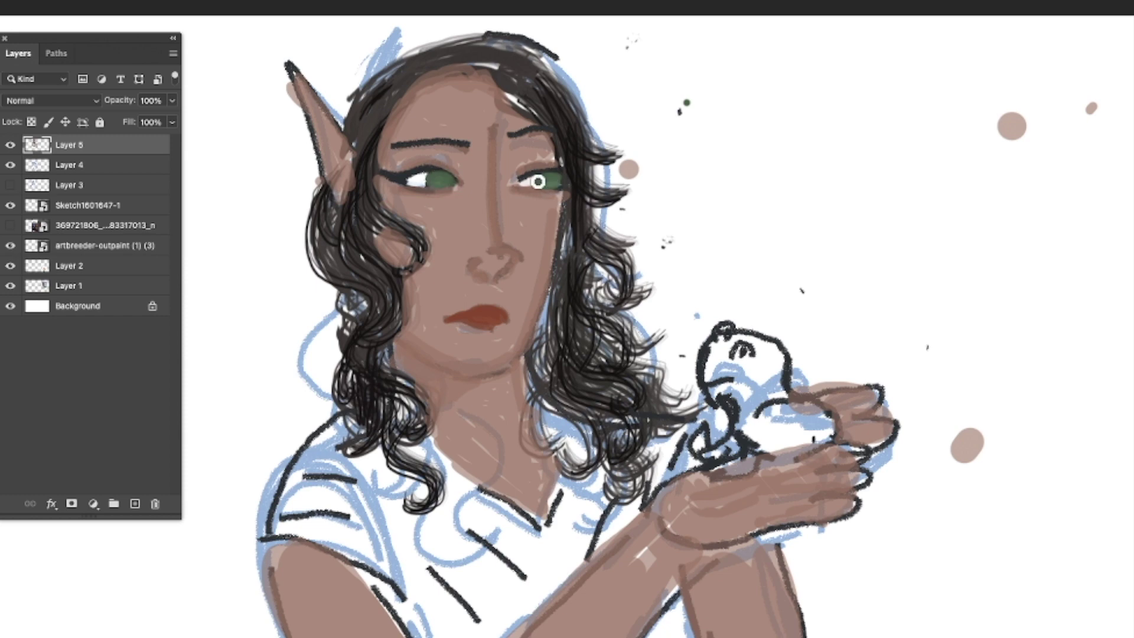
Add dark pupils and small white highlights to both green eyes
left_click(0, 432)
left_click(839, 189)
left_click(55, 3)
left_click(663, 134)
left_click(1, 390)
left_click_drag(547, 255, 505, 183)
left_click(839, 187)
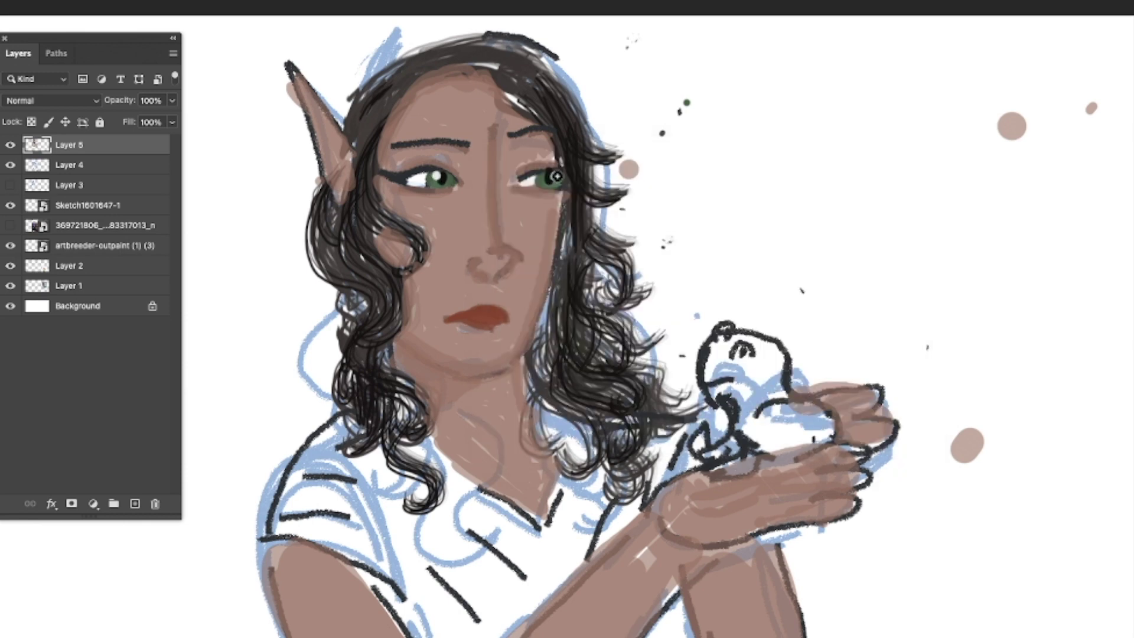
Paint near-black strands over the crown and down the ear-side waves of the hair
key("F6")
left_click(514, 416)
left_click(833, 184)
mouse_move(450, 67)
left_mouse_down()
mouse_move(481, 73)
mouse_move(455, 65)
mouse_move(417, 84)
left_mouse_up()
mouse_move(382, 235)
left_mouse_down()
mouse_move(416, 269)
mouse_move(377, 204)
mouse_move(381, 141)
mouse_move(434, 89)
mouse_move(479, 74)
mouse_move(551, 126)
mouse_move(524, 114)
mouse_move(550, 137)
mouse_move(490, 73)
mouse_move(577, 112)
mouse_move(487, 40)
mouse_move(563, 96)
mouse_move(351, 111)
left_mouse_up()
mouse_move(309, 195)
left_mouse_down()
mouse_move(311, 260)
mouse_move(342, 289)
mouse_move(362, 341)
mouse_move(347, 265)
mouse_move(396, 330)
left_mouse_up()
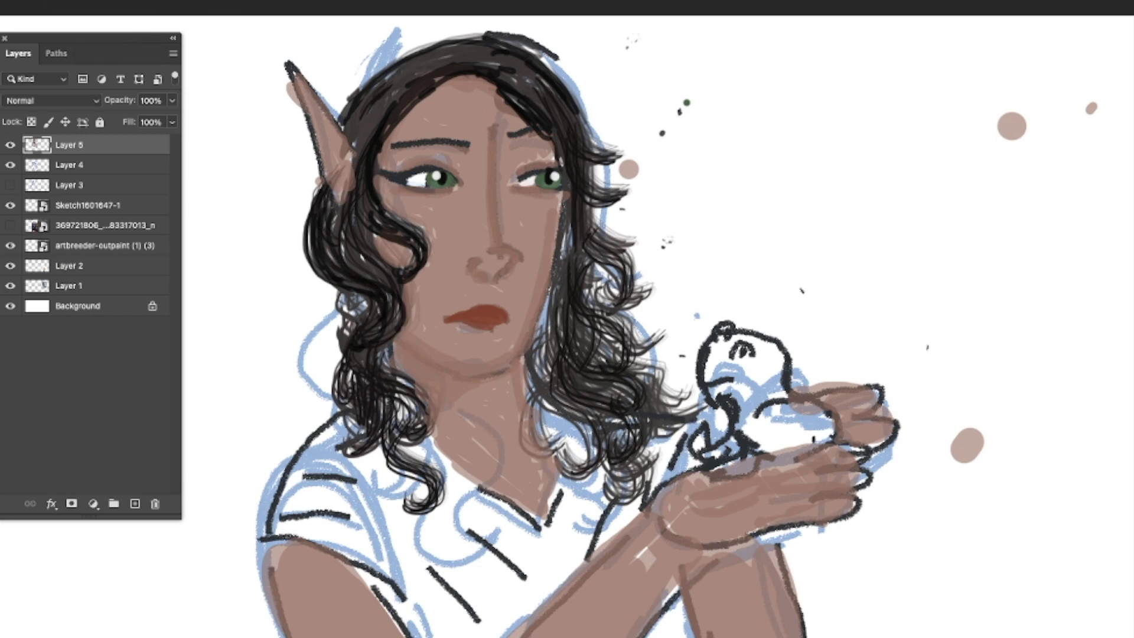
left_click(3, 3)
left_click_drag(387, 150, 406, 313)
left_click(326, 248)
Thicken the hair on the far side of the face with dark strands running from the parting to the shoulder
left_click(70, 2)
left_click(523, 414)
mouse_move(519, 430)
left_mouse_down()
mouse_move(585, 484)
mouse_move(546, 299)
mouse_move(529, 325)
mouse_move(552, 228)
mouse_move(538, 133)
left_mouse_up()
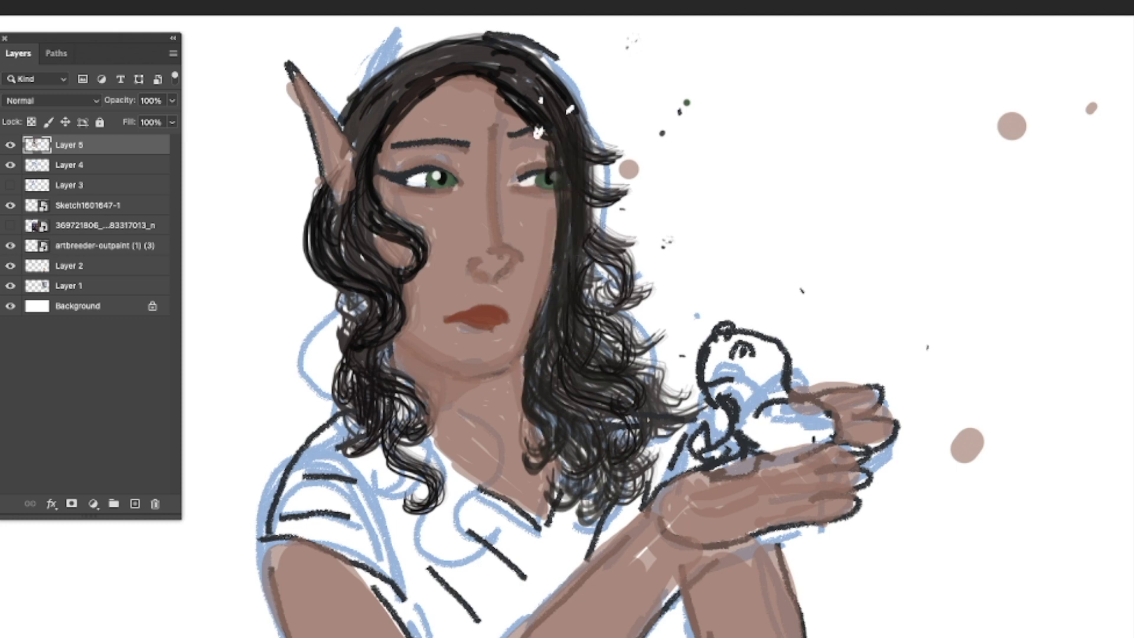
key("super+z")
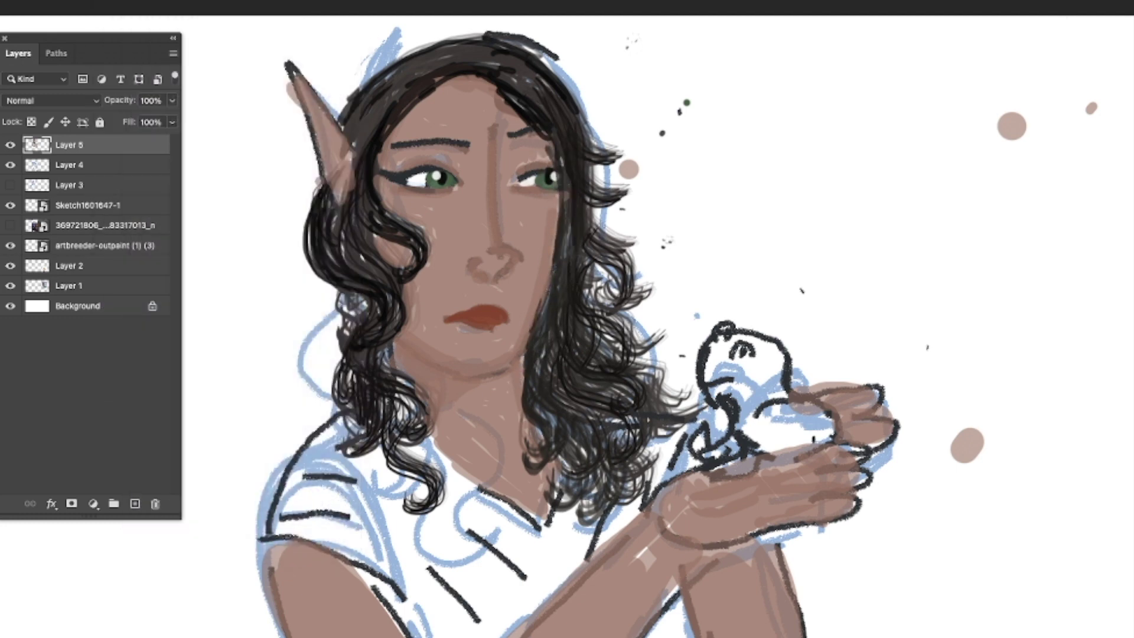
key("super+z")
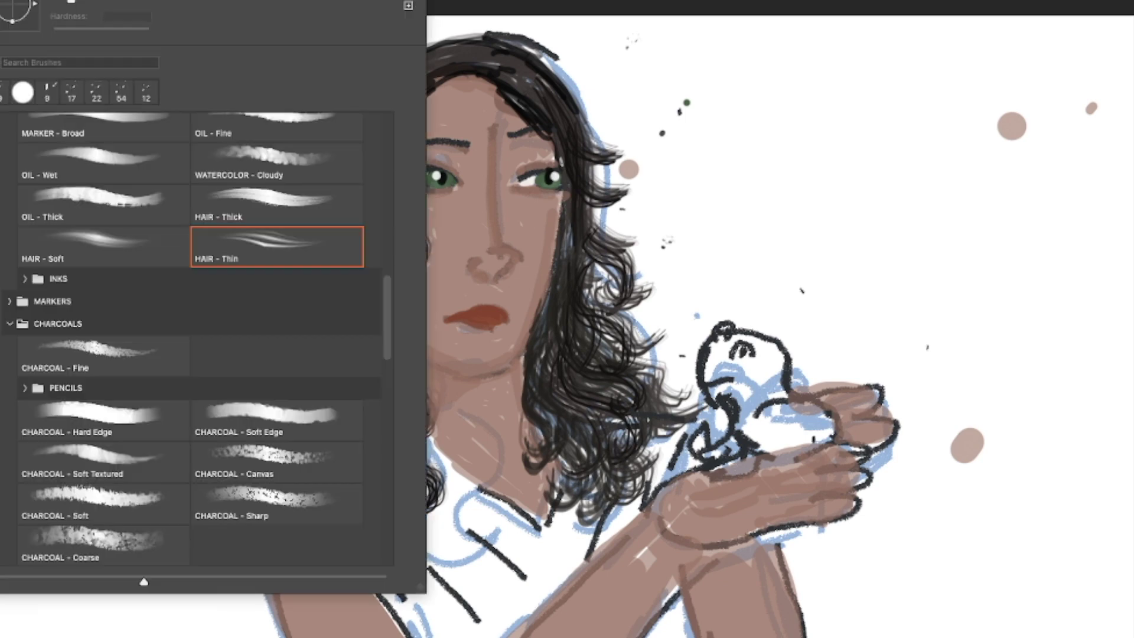
Paint curling locks from the ear-side hair onto the shoulder and chest with the HAIR - Thin brush
left_click(727, 197)
mouse_move(395, 456)
left_mouse_down()
mouse_move(399, 522)
mouse_move(426, 550)
left_mouse_up()
mouse_move(430, 440)
left_mouse_down()
mouse_move(428, 551)
mouse_move(446, 540)
left_mouse_up()
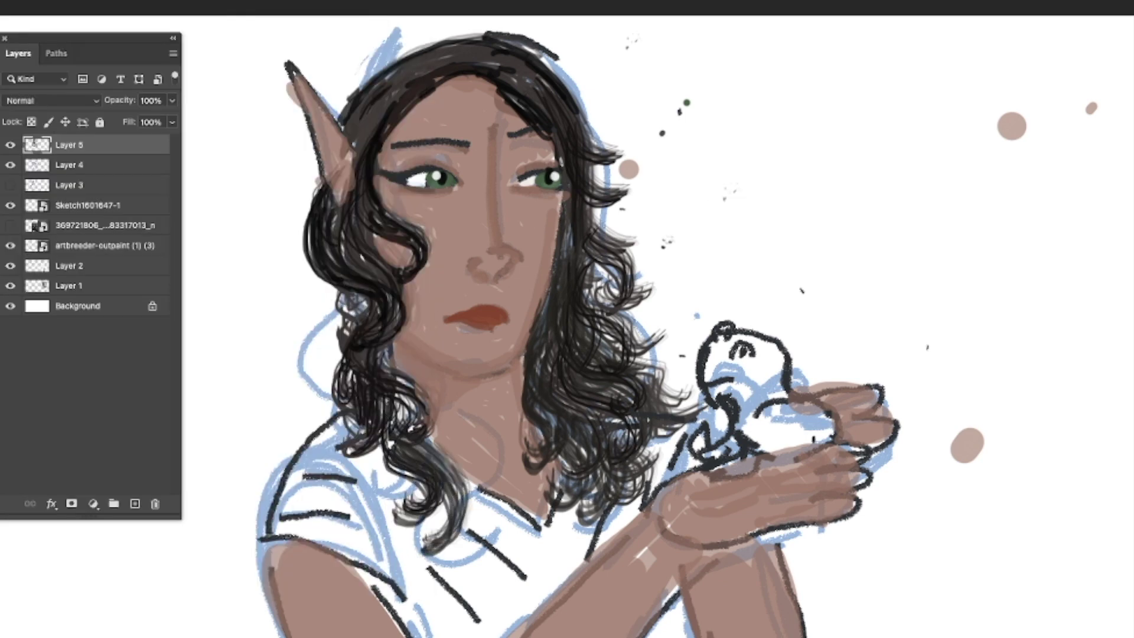
mouse_move(362, 429)
left_mouse_down()
mouse_move(352, 500)
mouse_move(301, 445)
mouse_move(305, 488)
left_mouse_up()
mouse_move(346, 423)
left_mouse_down()
mouse_move(286, 477)
mouse_move(326, 451)
mouse_move(298, 475)
left_mouse_up()
left_click_drag(334, 347, 347, 395)
left_click_drag(357, 304, 338, 369)
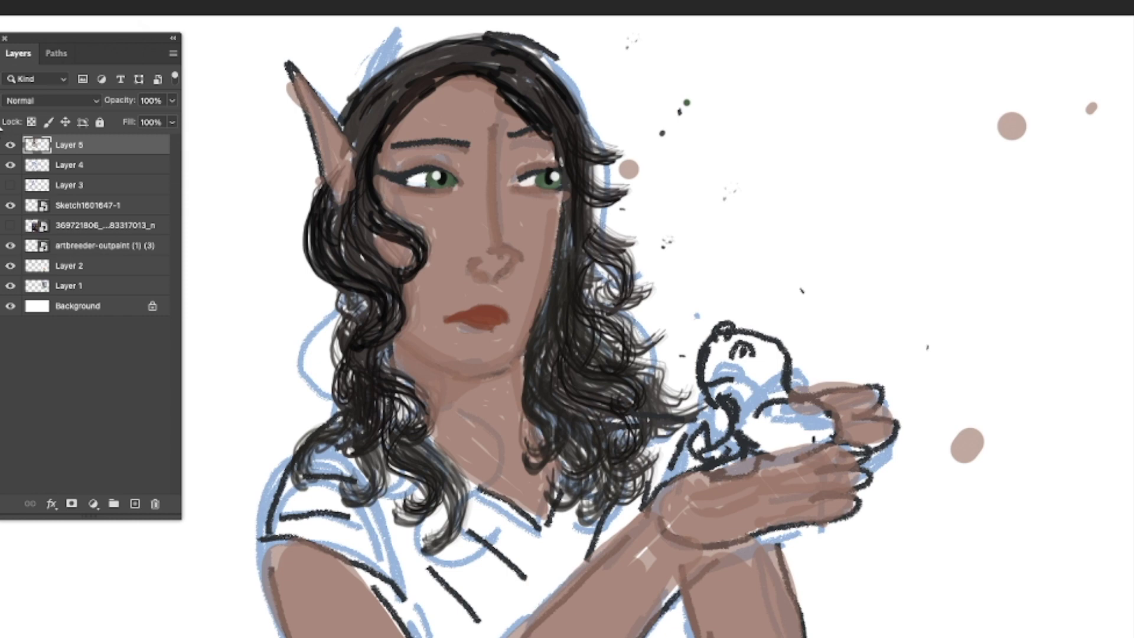
Tidy the skin below the lips and cover the sketch lines on the neck with skin colour, using a round brush
right_click(473, 207)
scroll(387, 125, "up", 5)
double_click(111, 131)
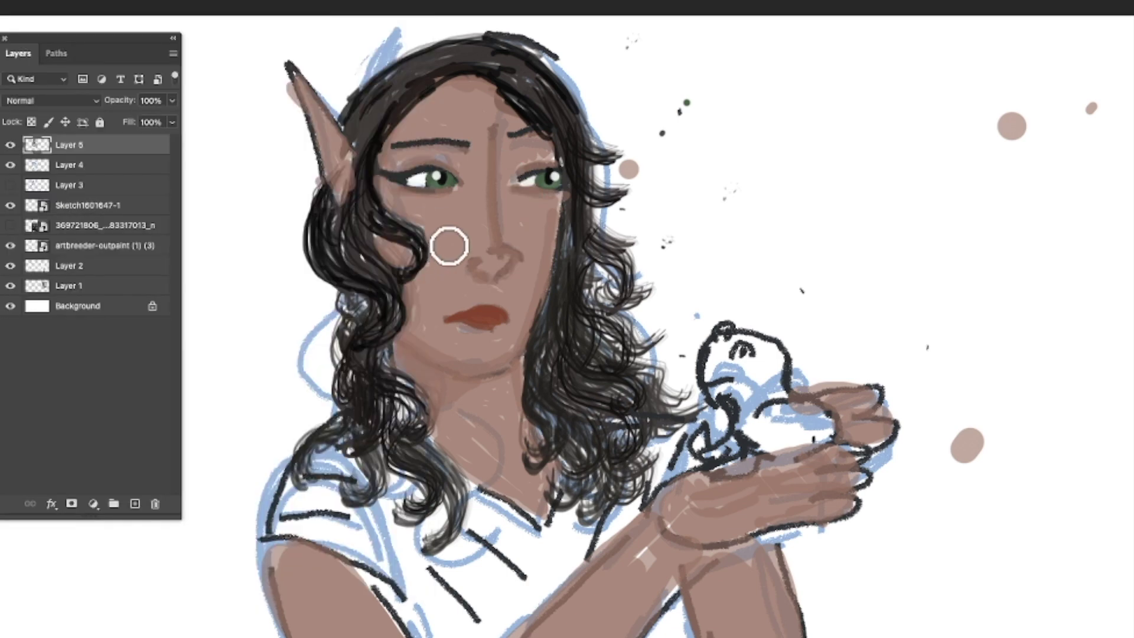
left_click_drag(462, 337, 501, 340)
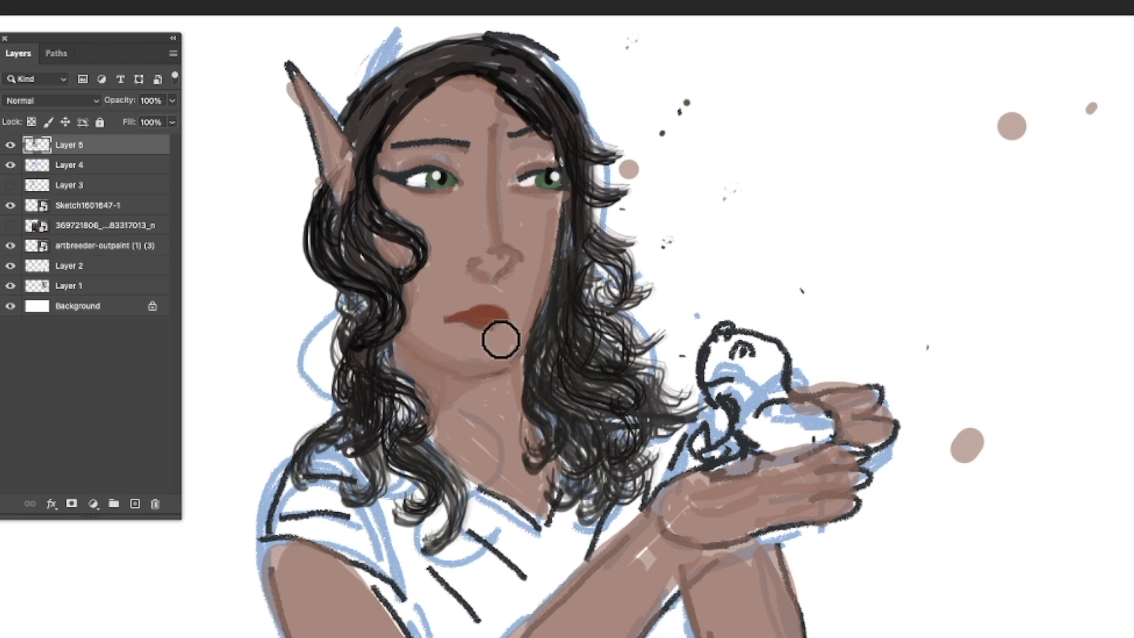
left_click(18, 1)
left_click_drag(59, 2, 53, 2)
left_click(466, 166)
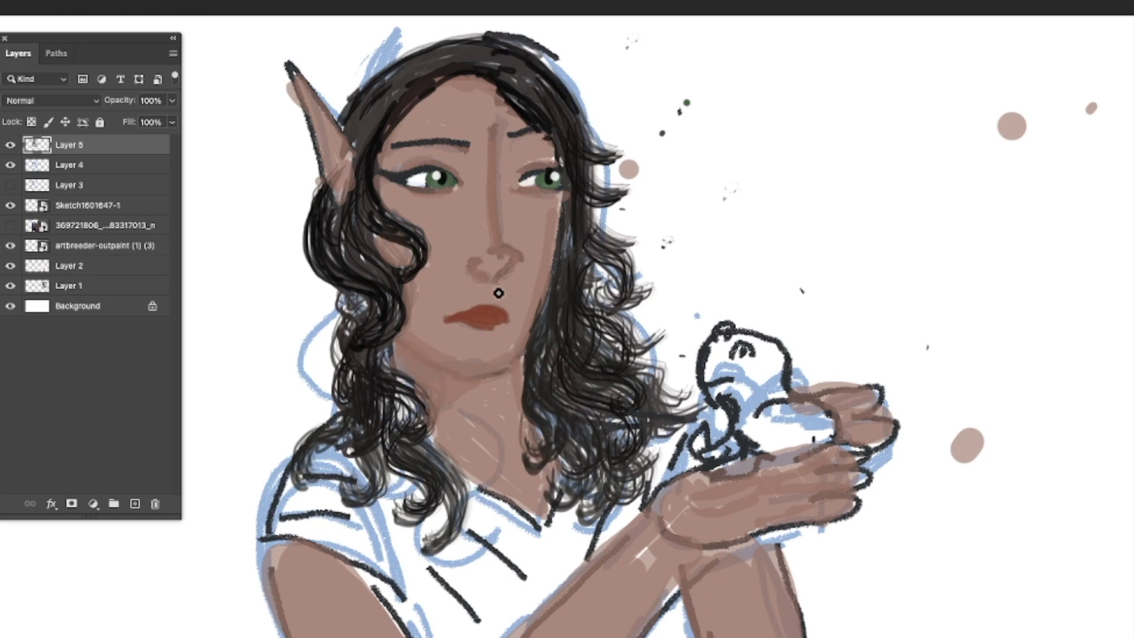
left_click_drag(453, 410, 527, 446)
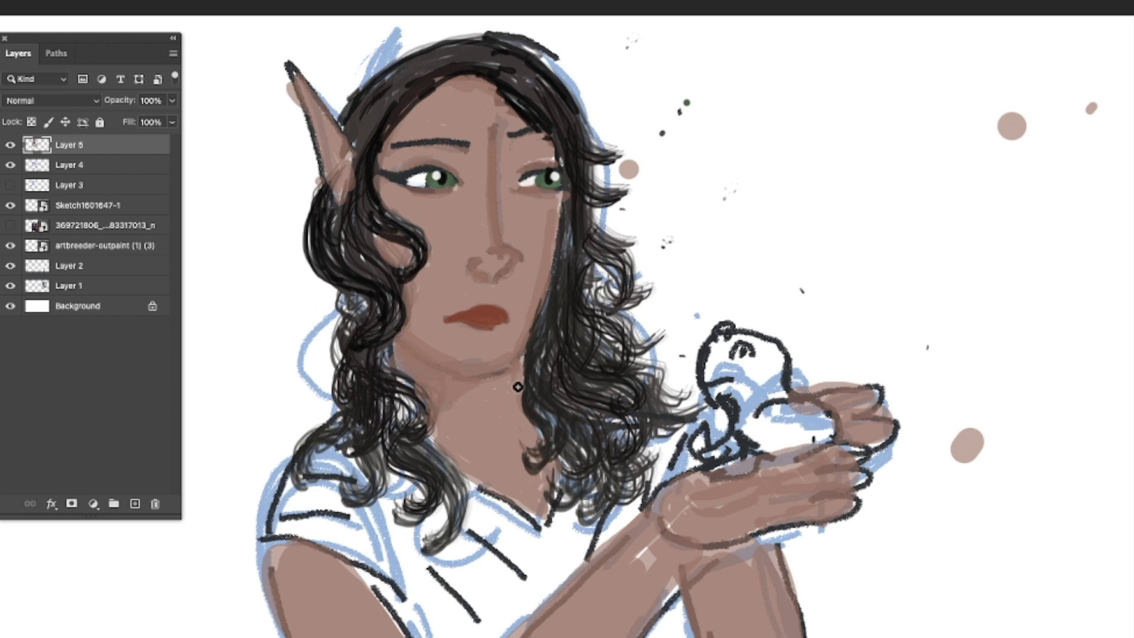
Paint over the dark outline of the pointed ear with brown skin tones
mouse_move(327, 174)
left_mouse_down()
mouse_move(304, 99)
mouse_move(308, 84)
mouse_move(313, 92)
mouse_move(298, 71)
mouse_move(322, 162)
left_mouse_up()
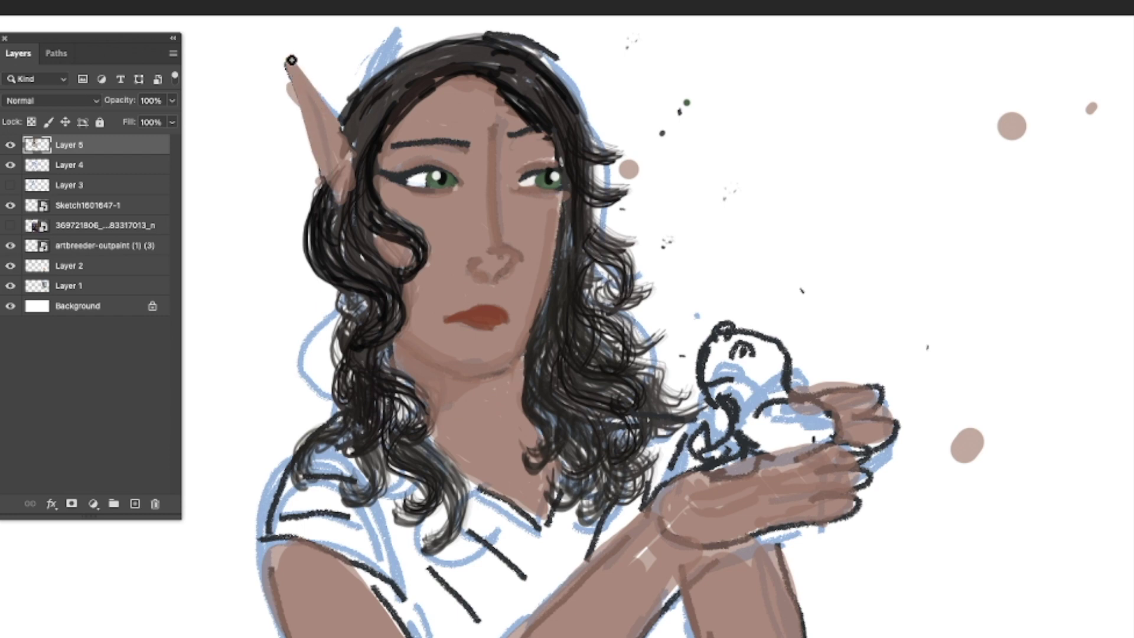
left_click(105, 0)
left_click(148, 0)
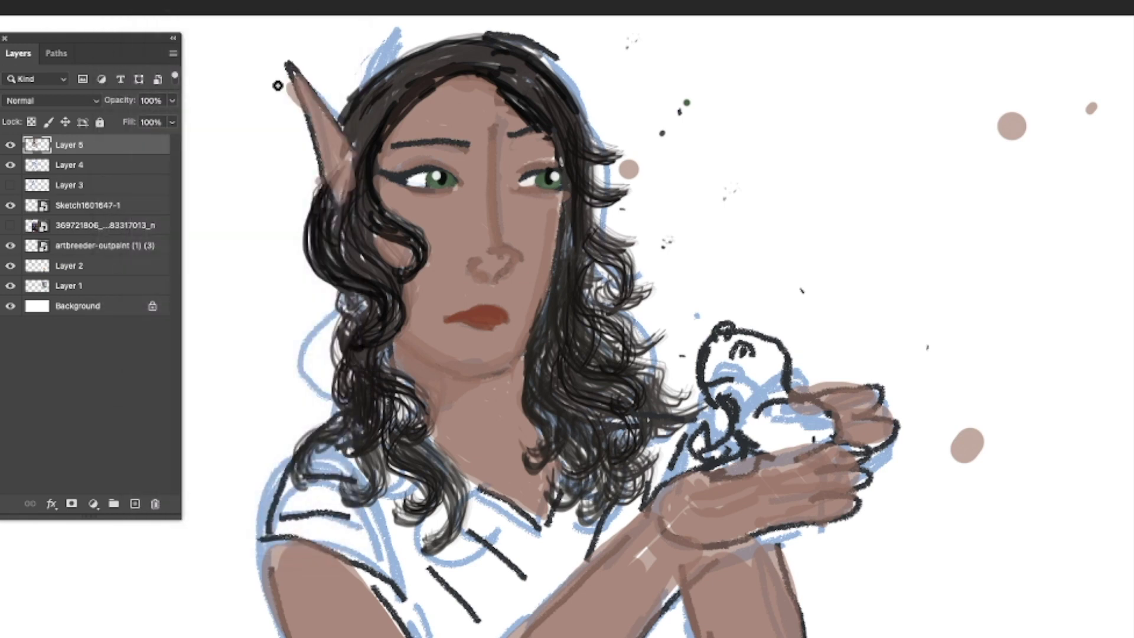
left_click_drag(289, 69, 325, 107)
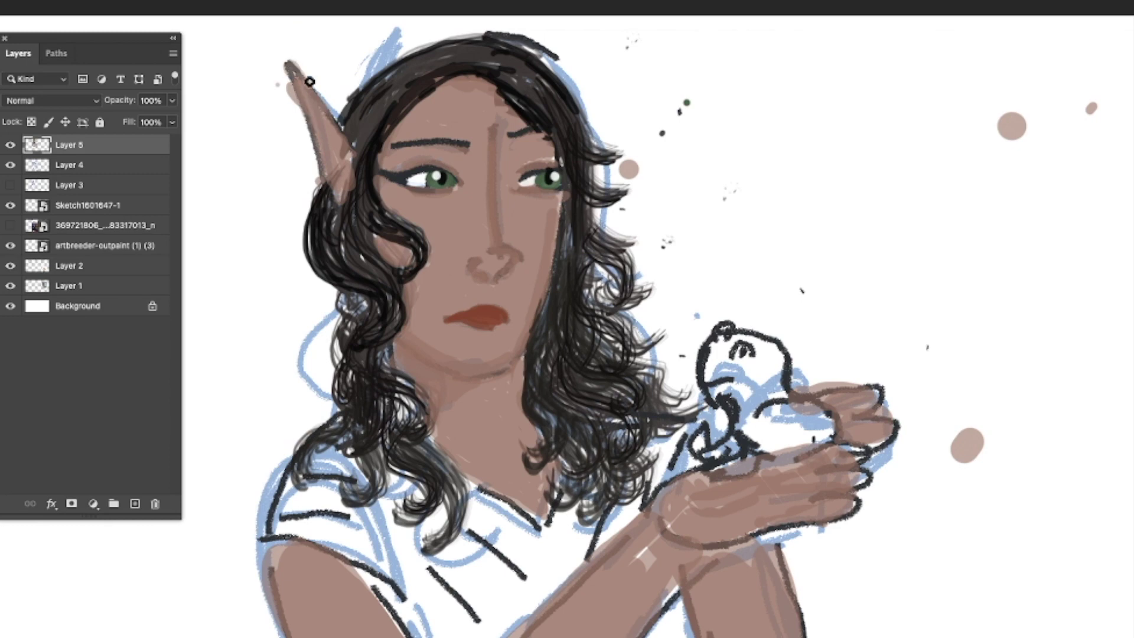
left_click_drag(321, 173, 306, 111)
left_click_drag(290, 67, 320, 109)
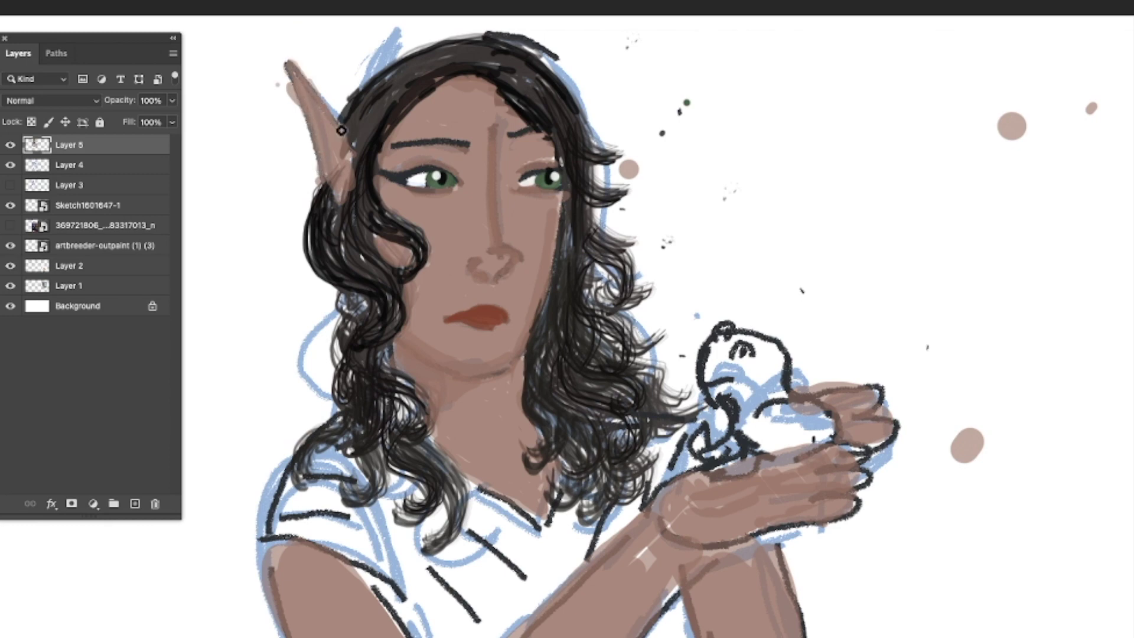
Sample the dark hair colour and paint strands over the temple where the ear meets the hair
left_click(390, 83, "alt")
right_click(389, 82)
left_click_drag(390, 201, 389, 274)
left_click(324, 351)
left_click_drag(80, 2, 65, 1)
left_click(601, 58)
mouse_move(350, 146)
left_mouse_down()
mouse_move(325, 223)
mouse_move(368, 111)
left_mouse_up()
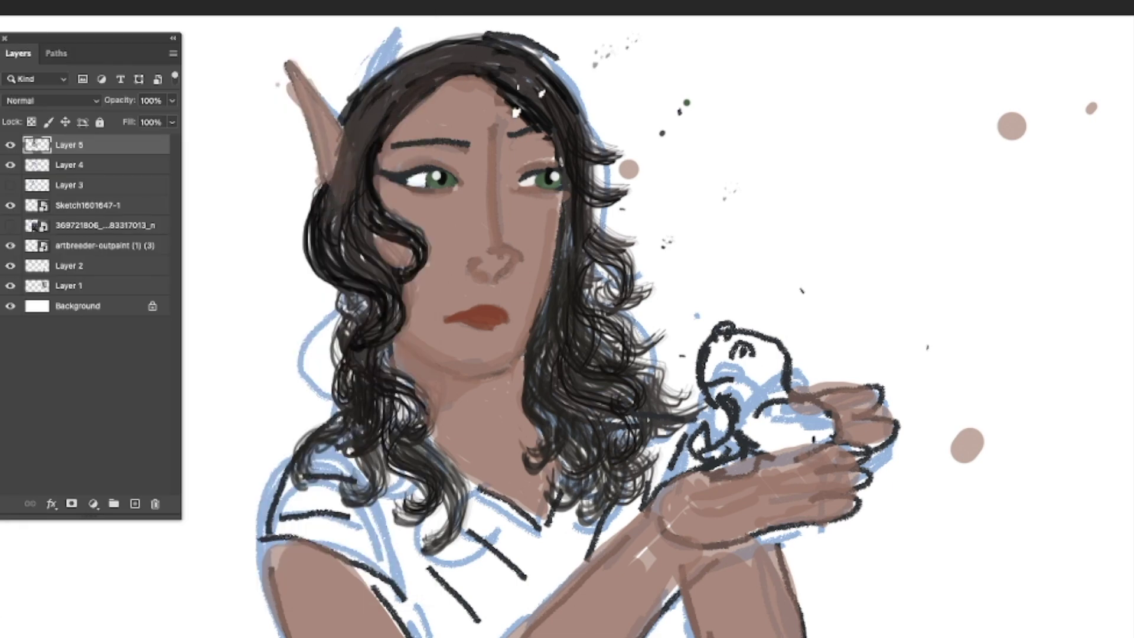
Paint a loose wavy strand falling over the forehead beside the nose and cover the dark outline along the crown
left_click(1, 1)
mouse_move(491, 88)
left_mouse_down()
mouse_move(512, 207)
mouse_move(506, 105)
left_mouse_up()
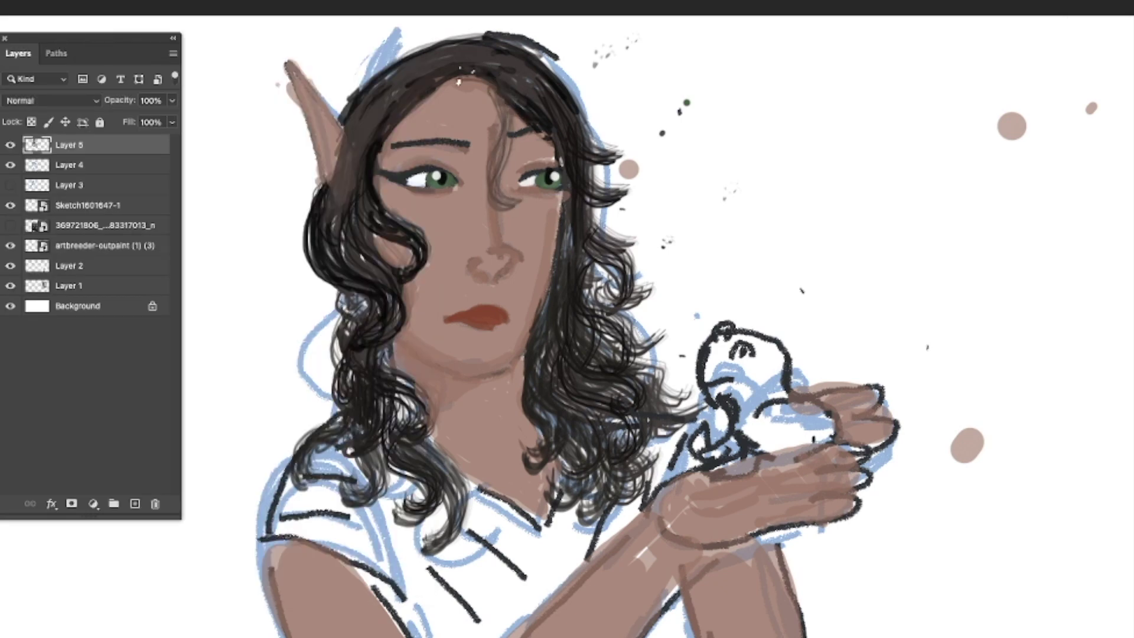
left_click(405, 237, "alt")
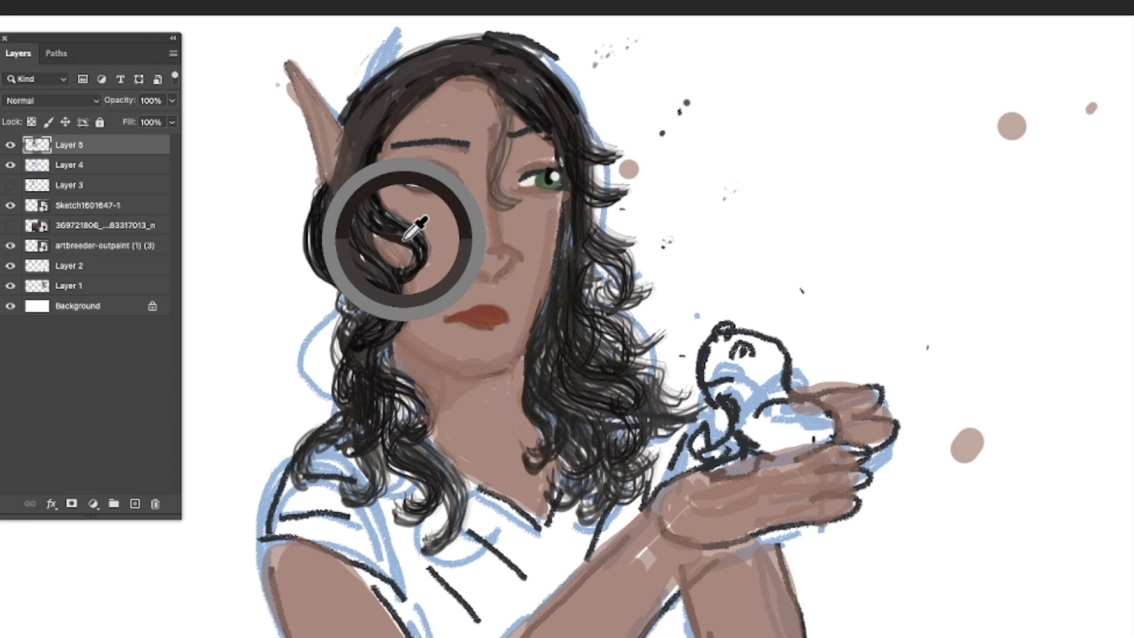
mouse_move(495, 87)
left_mouse_down()
mouse_move(482, 184)
mouse_move(511, 197)
left_mouse_up()
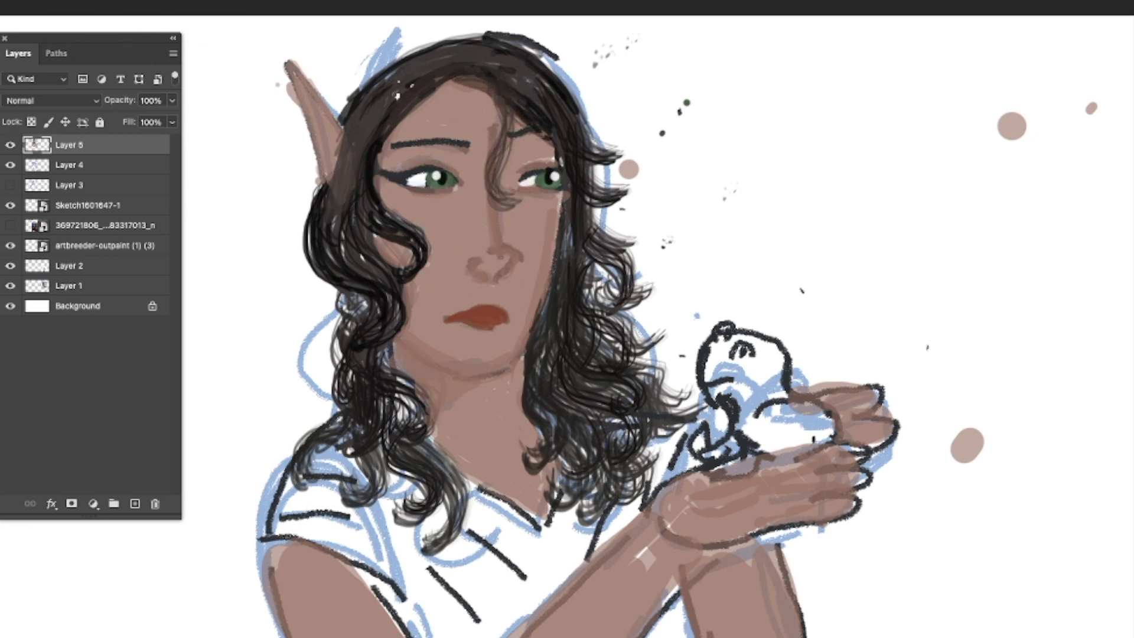
key("F5")
key("F5")
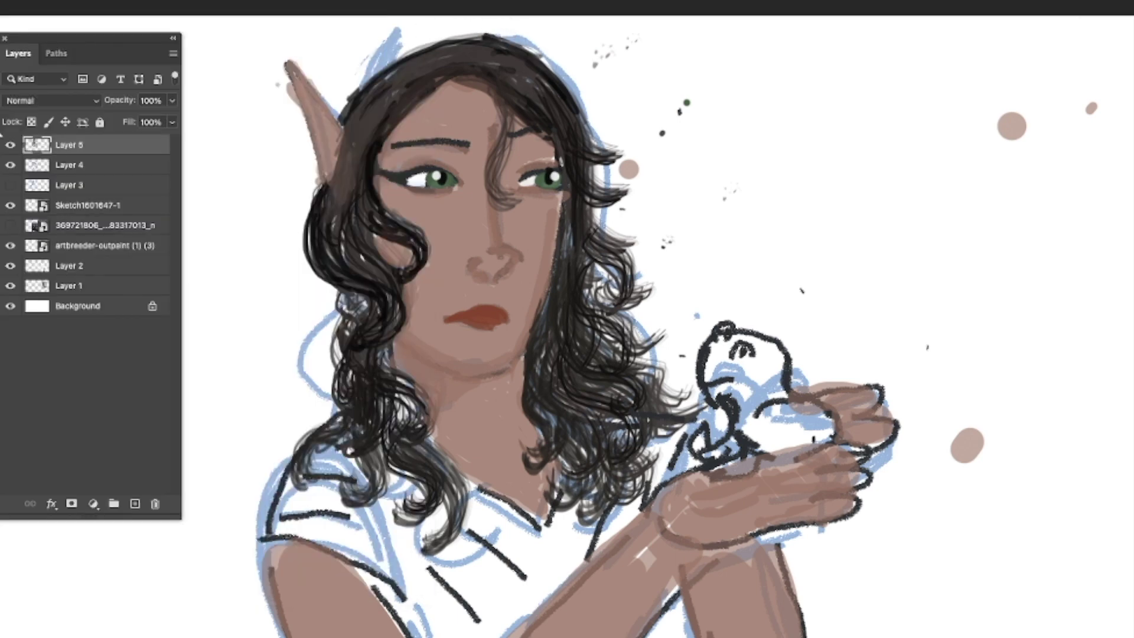
Sample the ear's skin tone and paint over the black outlines of the upper arm and fingers with the Hard Round brush
left_click(319, 150, "alt")
key("F5")
key("F5")
left_click(14, 4)
left_click(14, 4)
left_click(1, 162)
left_click(20, 156)
left_click(68, 3)
scroll(103, 168, "up", 10)
scroll(103, 169, "up", 5)
left_click(89, 134)
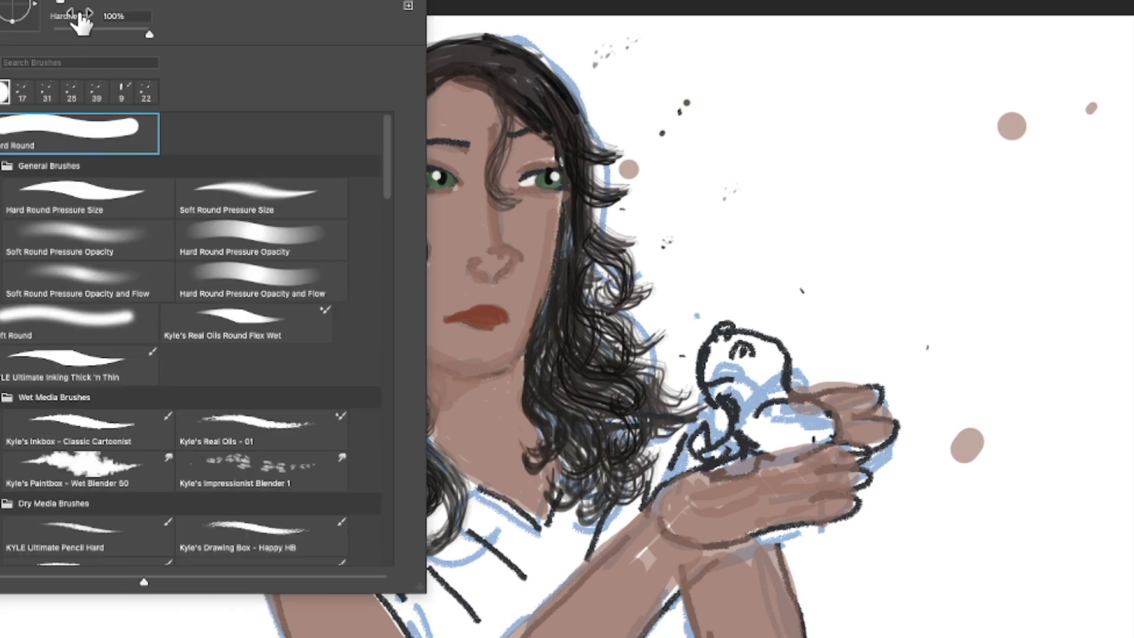
left_click(696, 139)
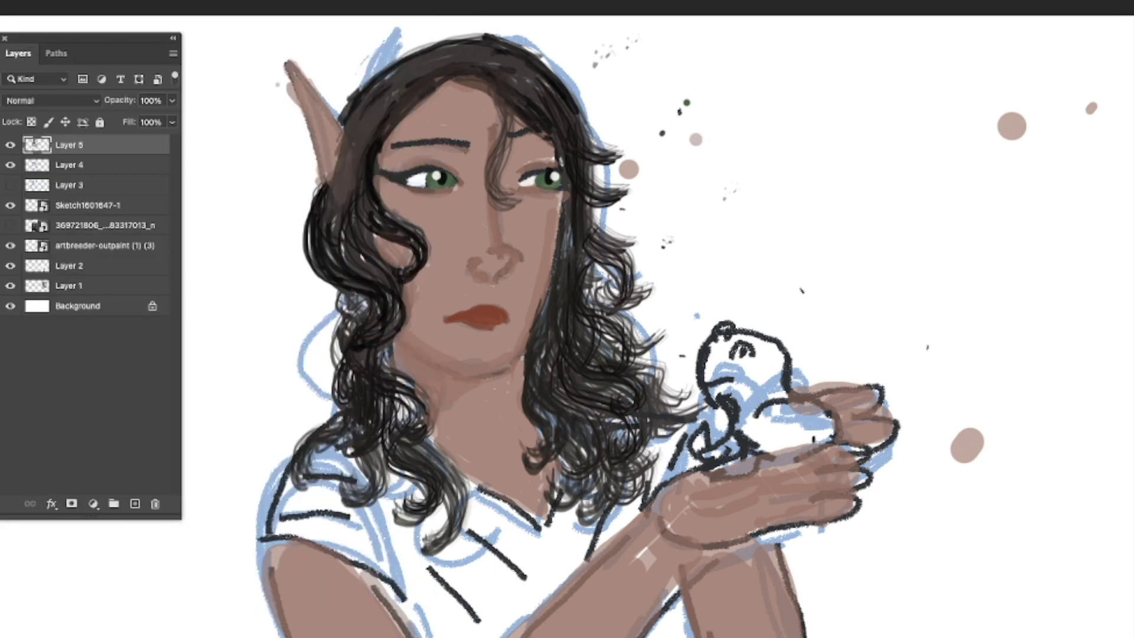
mouse_move(691, 541)
left_mouse_down()
mouse_move(784, 514)
mouse_move(844, 516)
mouse_move(848, 478)
mouse_move(861, 477)
mouse_move(855, 458)
mouse_move(830, 452)
mouse_move(865, 457)
mouse_move(889, 431)
mouse_move(870, 422)
mouse_move(887, 437)
mouse_move(863, 449)
left_mouse_up()
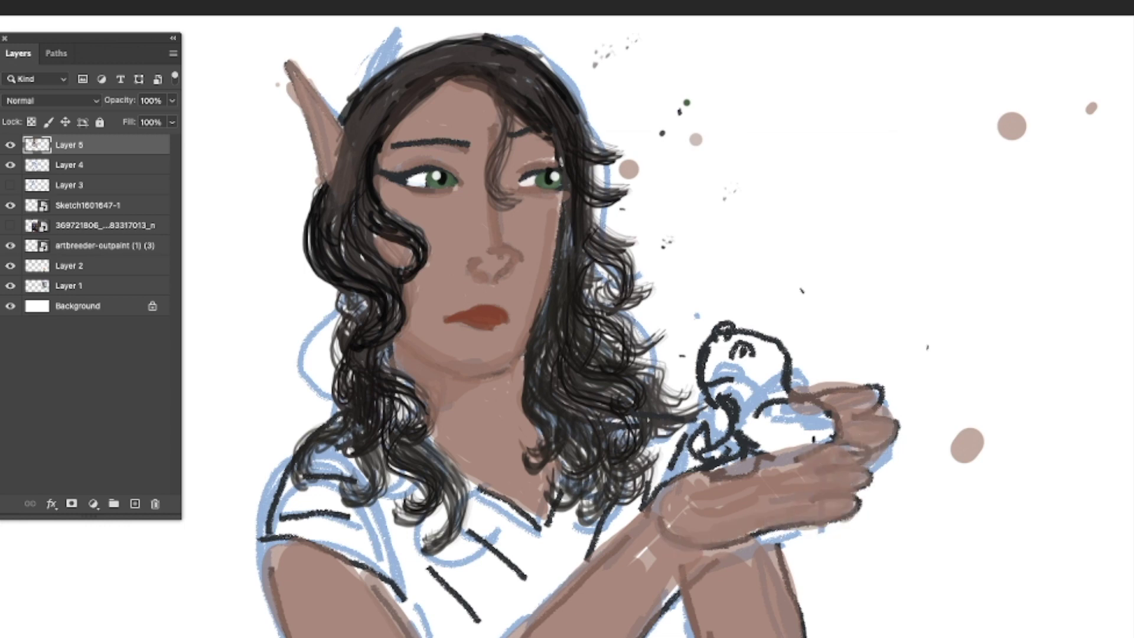
Shade the edge of the raised hand, both sides of the ear-side upper arm and the collarbone in darker brown
left_click(564, 286)
left_click(870, 189)
mouse_move(657, 521)
left_mouse_down()
mouse_move(677, 537)
mouse_move(719, 538)
mouse_move(844, 516)
mouse_move(805, 499)
mouse_move(844, 469)
mouse_move(798, 476)
mouse_move(806, 456)
mouse_move(898, 418)
mouse_move(881, 395)
mouse_move(808, 401)
left_mouse_up()
left_click_drag(286, 635, 276, 547)
left_click_drag(367, 580, 414, 636)
left_click_drag(358, 558, 412, 637)
left_click_drag(474, 469, 529, 435)
Add darker brown shading to the fingers, wrist and forearms and deepen the shading on the upper arm
left_click_drag(894, 423, 868, 441)
mouse_move(880, 400)
left_mouse_down()
mouse_move(879, 390)
mouse_move(805, 392)
left_mouse_up()
mouse_move(658, 490)
left_mouse_down()
mouse_move(700, 469)
mouse_move(661, 514)
left_mouse_up()
mouse_move(781, 554)
left_mouse_down()
mouse_move(802, 636)
mouse_move(772, 536)
left_mouse_up()
mouse_move(688, 588)
left_mouse_down()
mouse_move(540, 620)
mouse_move(605, 562)
mouse_move(640, 635)
left_mouse_up()
left_click_drag(276, 572, 278, 595)
left_click_drag(396, 626, 347, 555)
Deepen the shadow under the chin, touch up the neckline and soften the shading along the nose and jaw
mouse_move(446, 378)
left_mouse_down()
mouse_move(399, 344)
mouse_move(410, 379)
mouse_move(405, 359)
mouse_move(420, 360)
mouse_move(454, 397)
left_mouse_up()
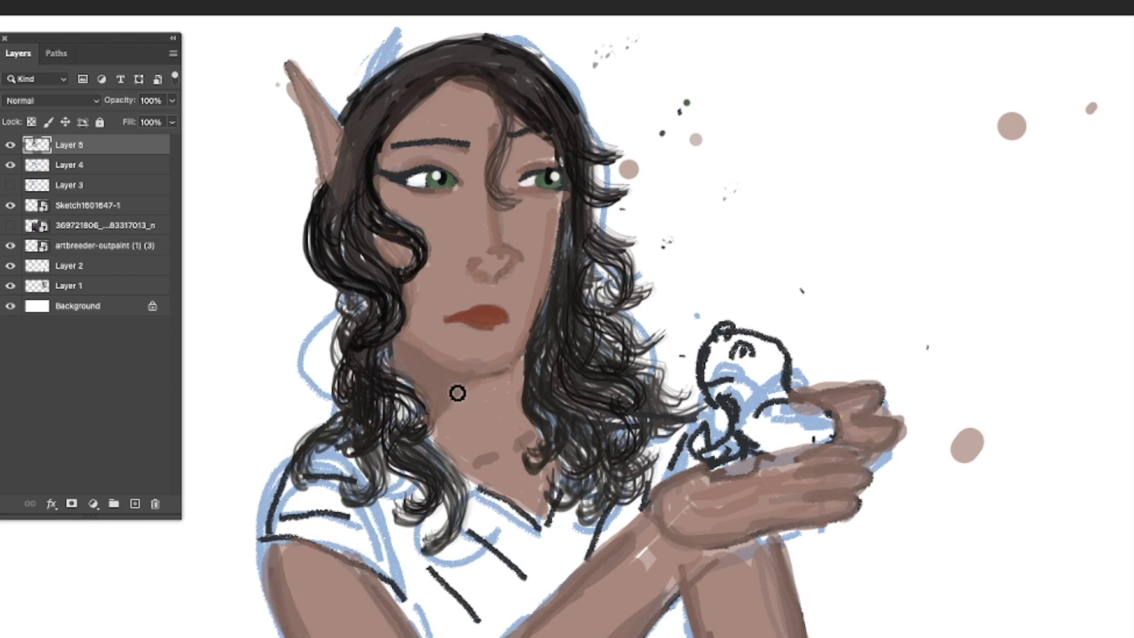
left_click_drag(483, 479, 537, 513)
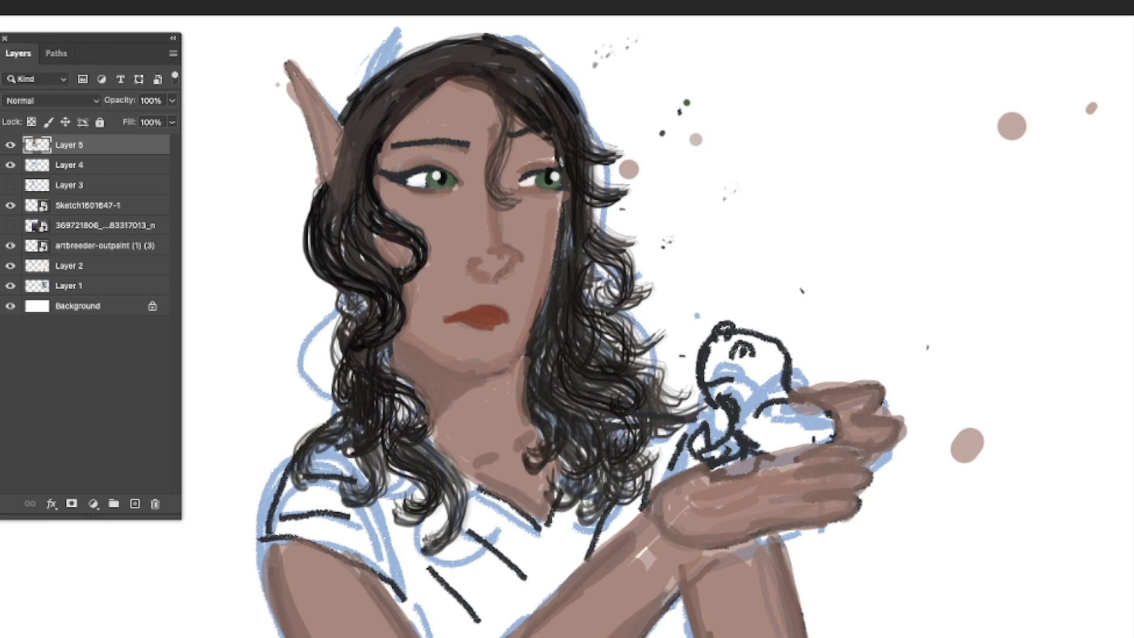
mouse_move(482, 270)
left_mouse_down()
mouse_move(511, 256)
mouse_move(484, 202)
mouse_move(483, 141)
left_mouse_up()
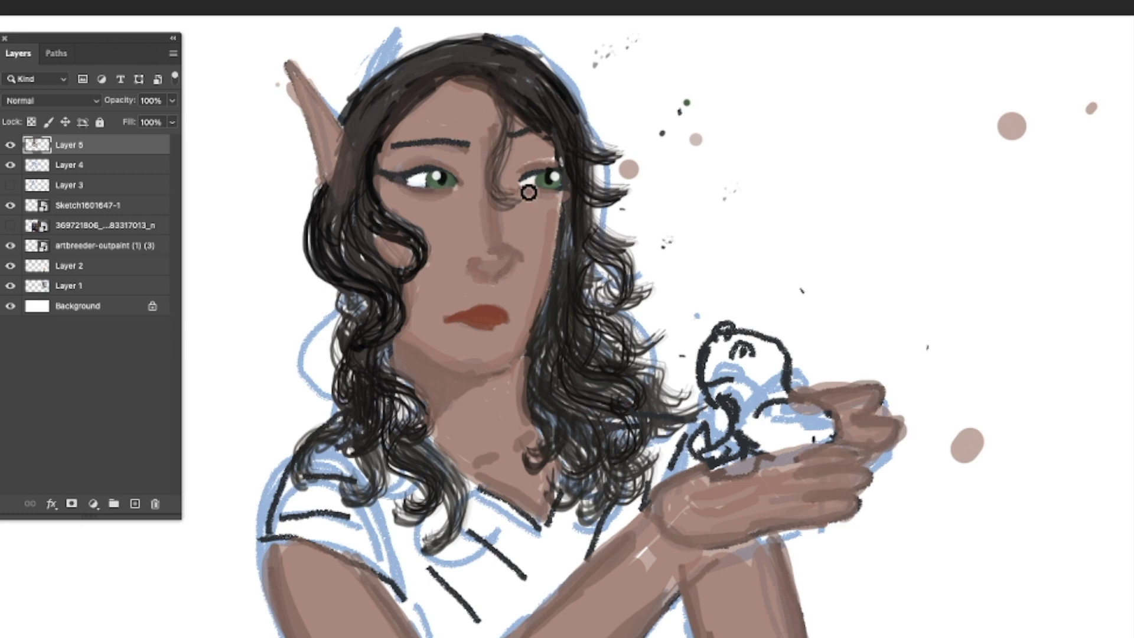
mouse_move(412, 337)
left_mouse_down()
mouse_move(473, 364)
mouse_move(506, 361)
left_mouse_up()
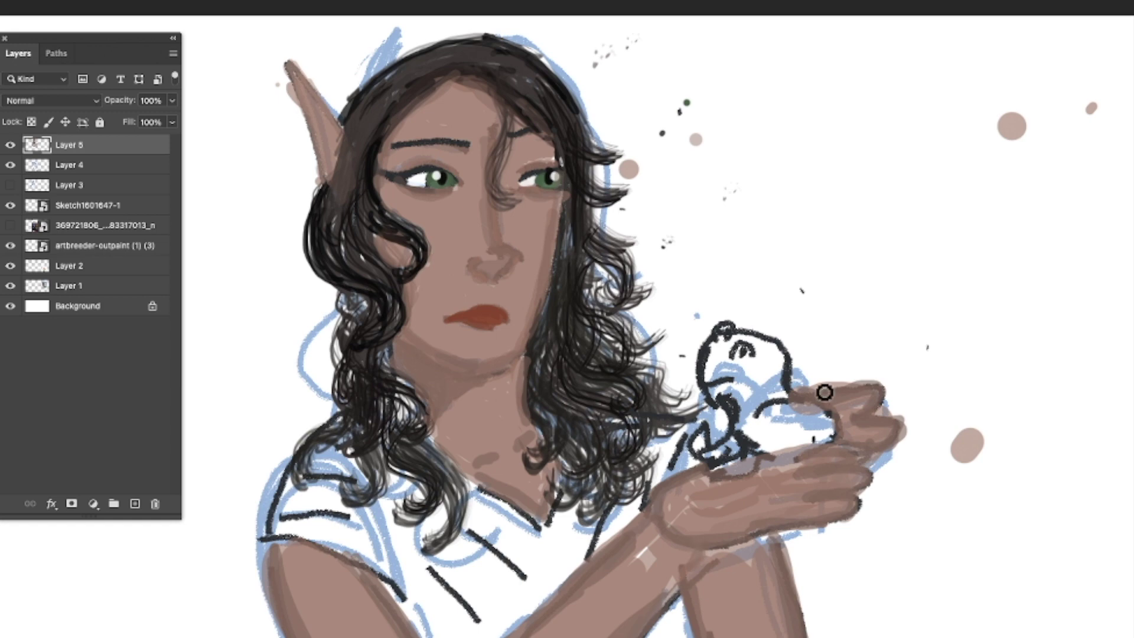
Crop the canvas to a rectangular selection around the woman and her outstretched hands, cutting off the reference images
left_click(2, 1)
left_click_drag(815, 377, 869, 372)
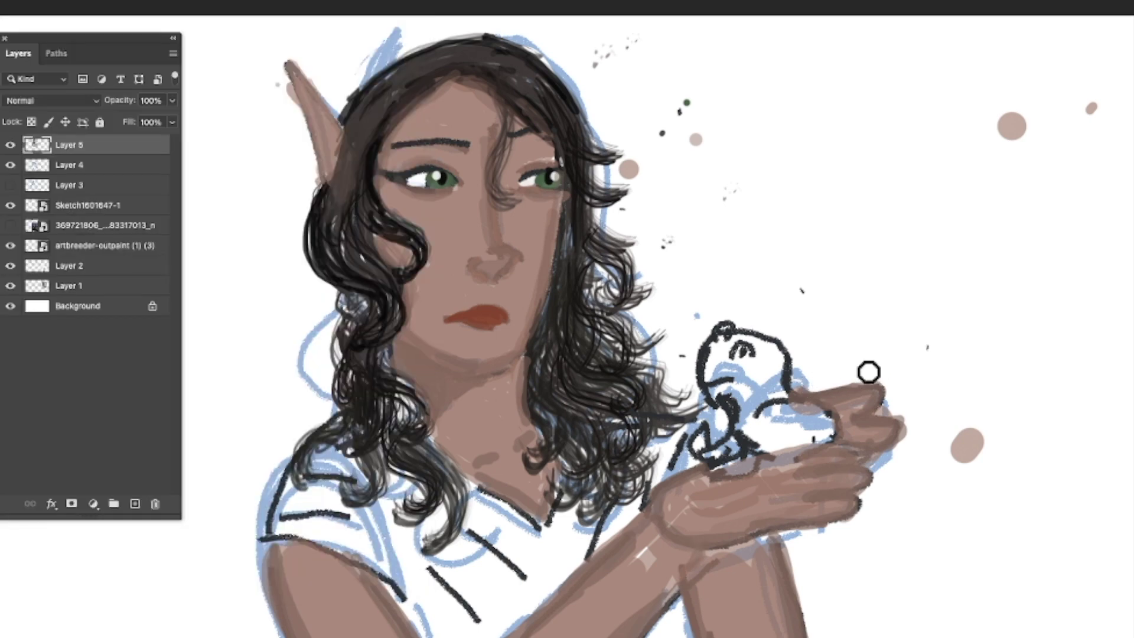
left_click(464, 155, "alt")
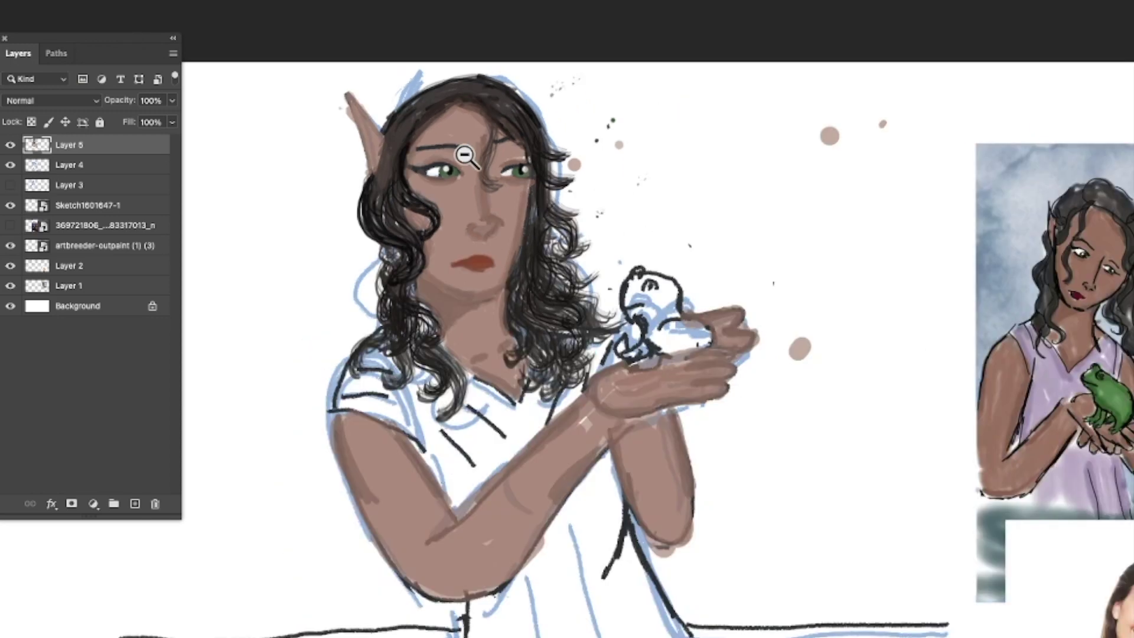
left_click(508, 185)
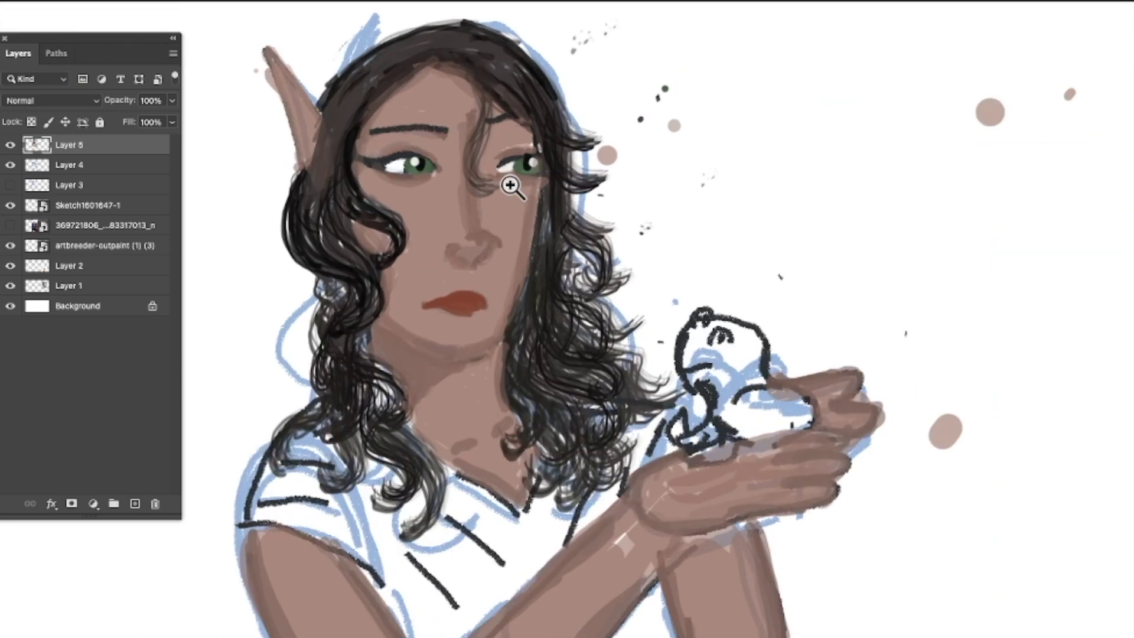
left_click_drag(209, 15, 999, 593)
scroll(942, 542, "up", 4)
scroll(943, 547, "up", 2)
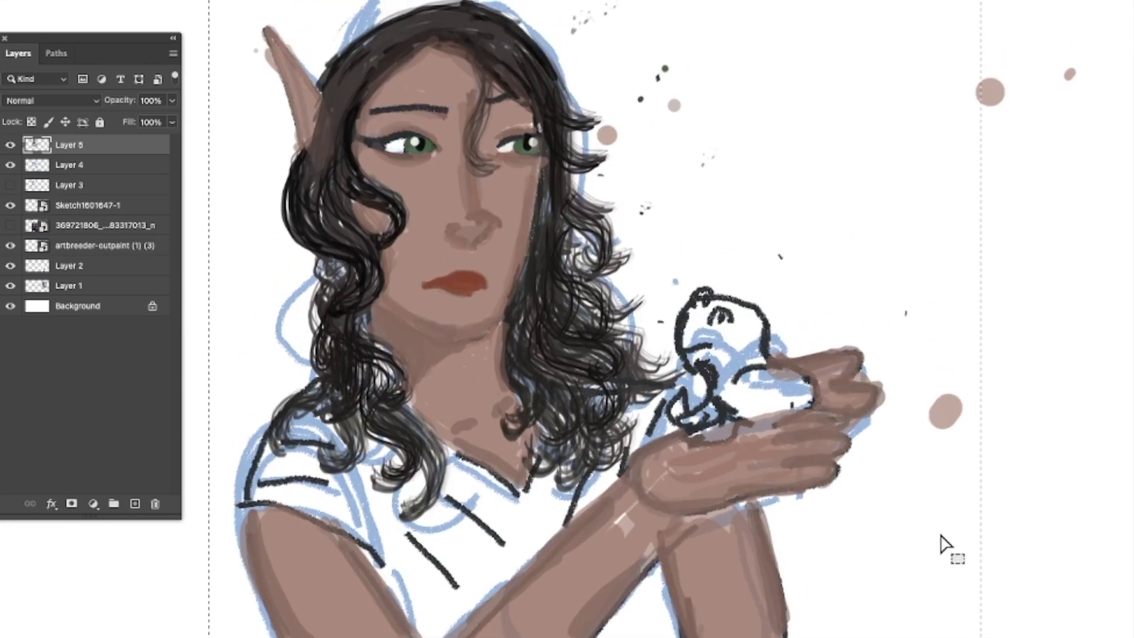
left_click_drag(215, 8, 925, 637)
left_click(185, 0)
left_click(199, 69)
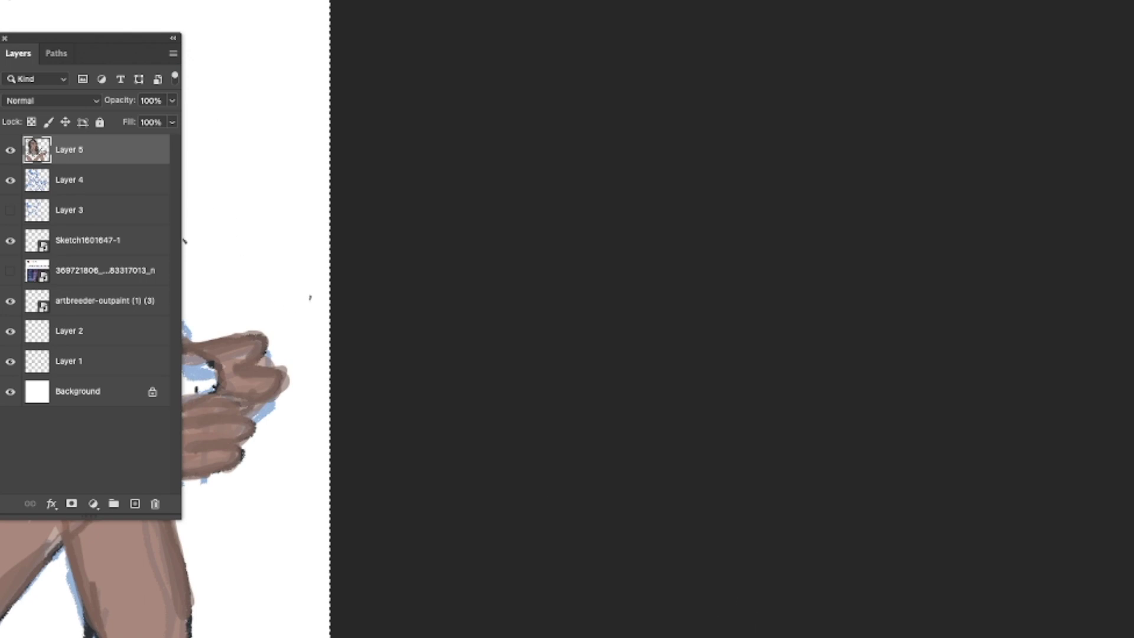
key("super+0")
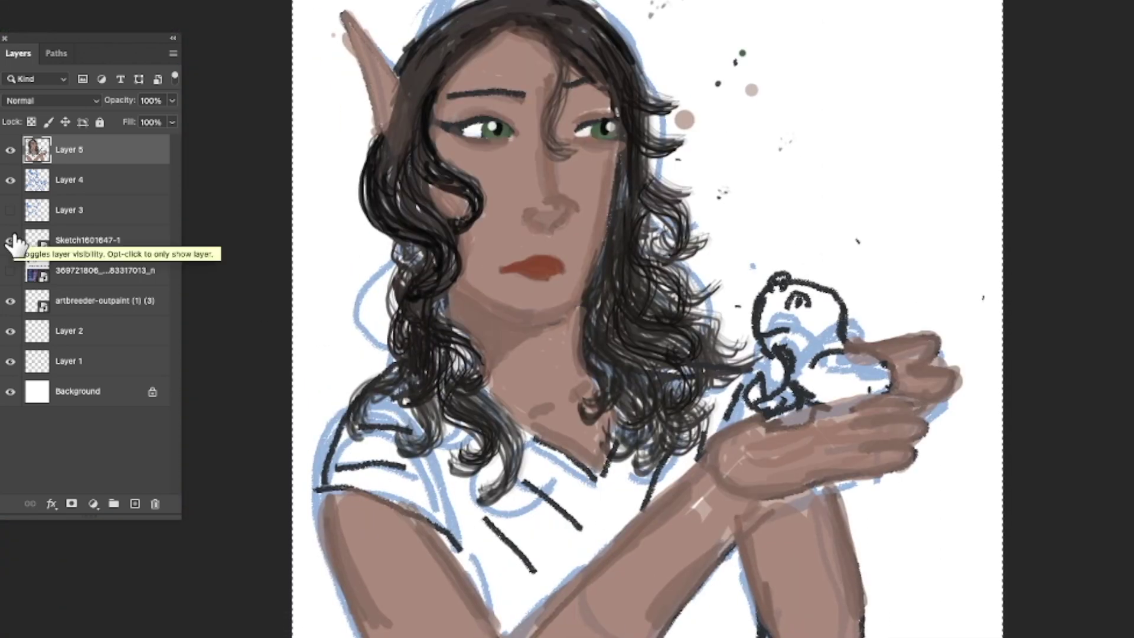
scroll(312, 305, "up", 3)
scroll(311, 306, "down", 1)
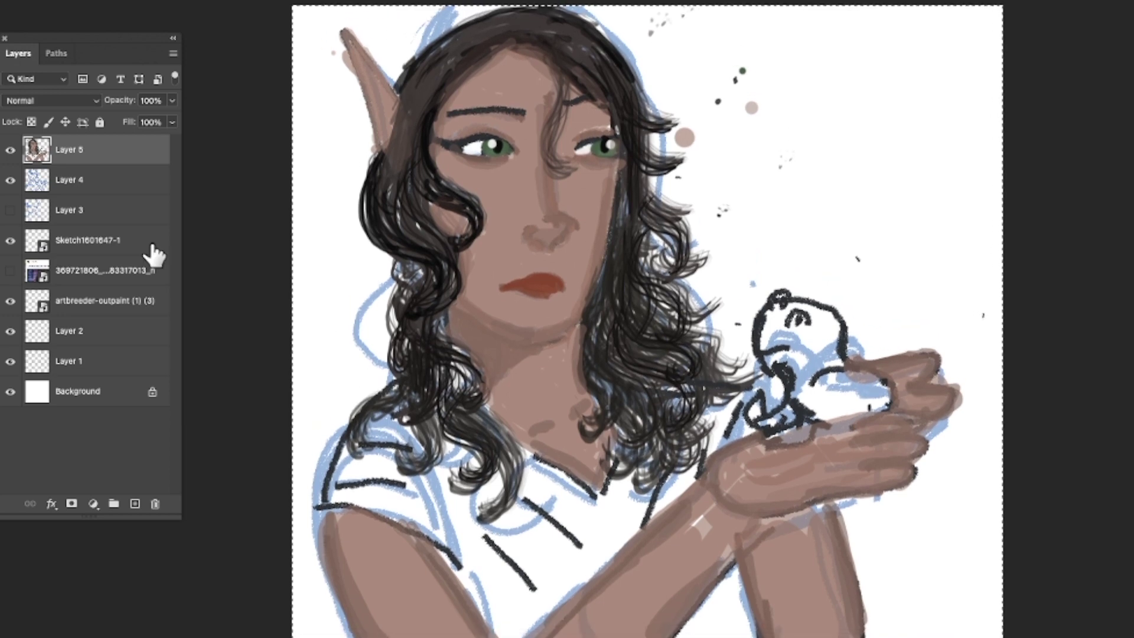
Select the Sketch1601647-1 layer, choose the PENCIL - Soft brush and rasterize the layer's smart object
left_click(146, 0)
left_click(78, 249)
left_click(79, 247)
left_click(146, 0)
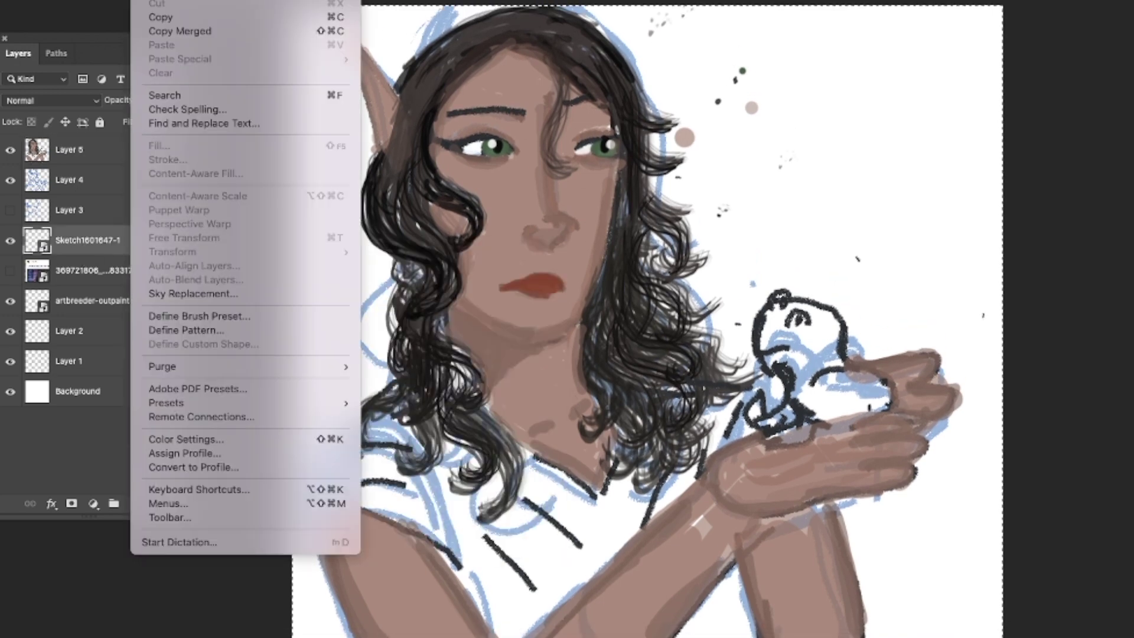
left_click(44, 214)
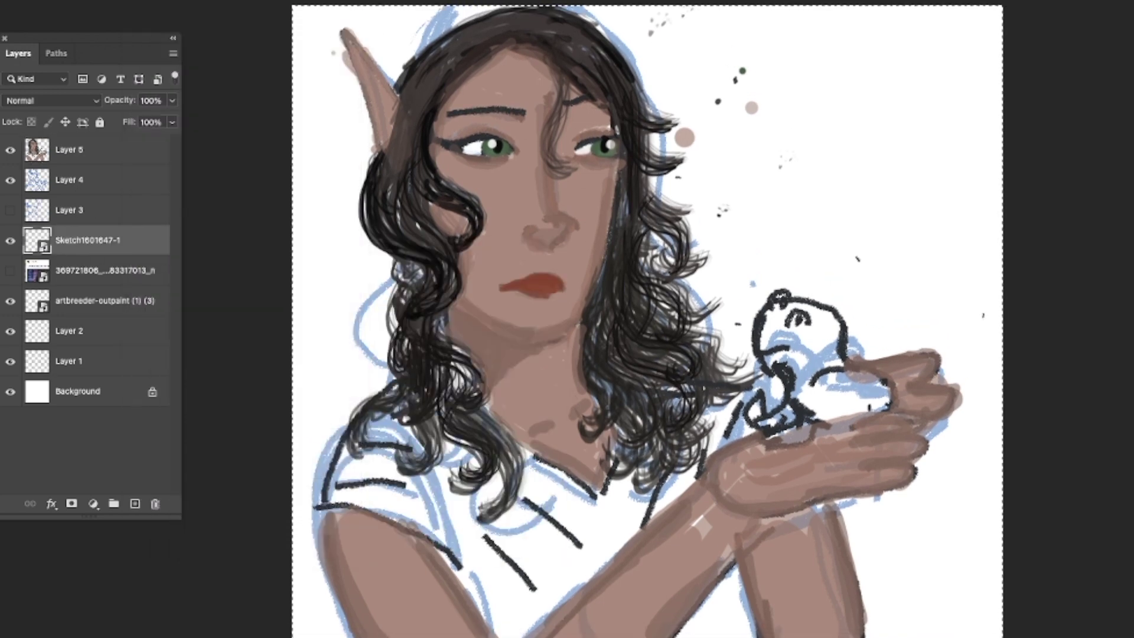
scroll(289, 278, "down", 1)
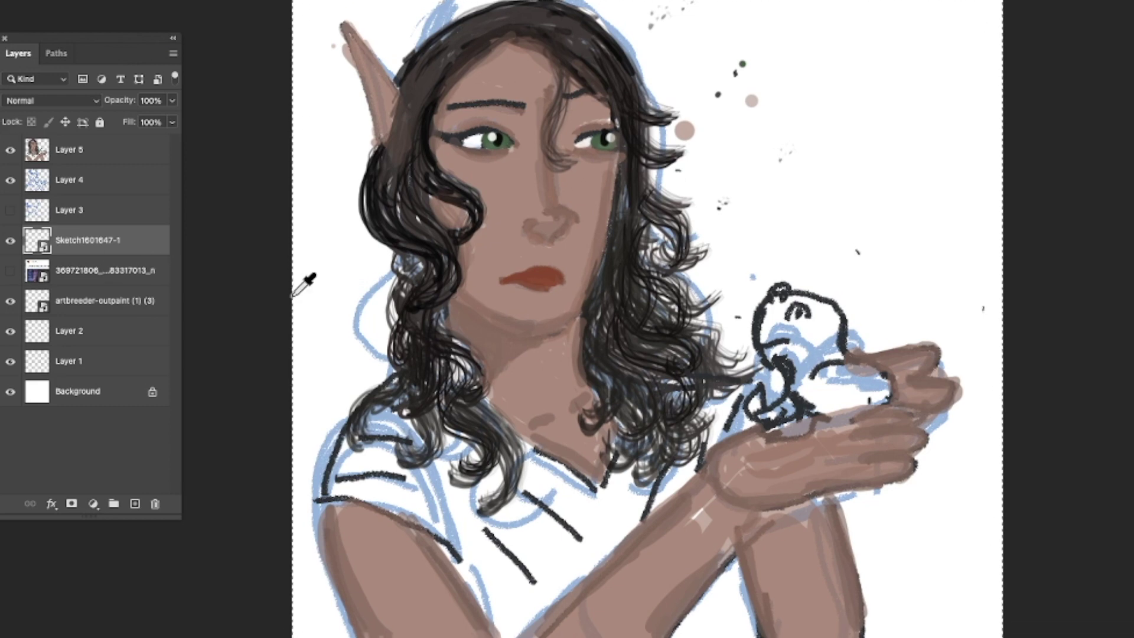
scroll(264, 292, "up", 1)
scroll(264, 291, "down", 1)
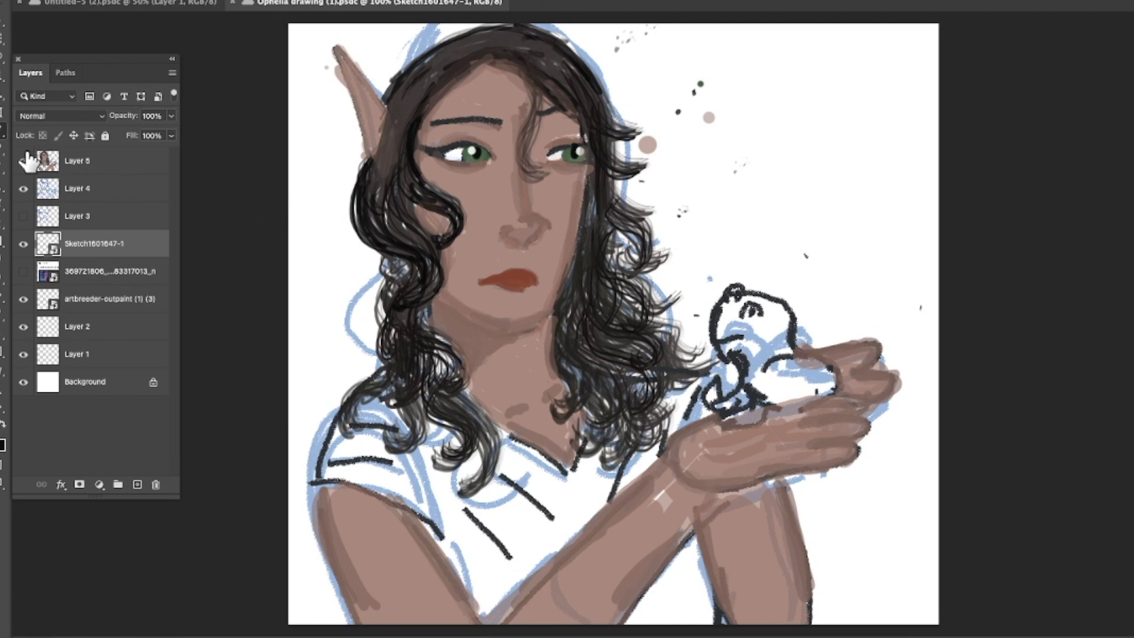
left_click(41, 2)
scroll(191, 387, "down", 10)
left_click(243, 358)
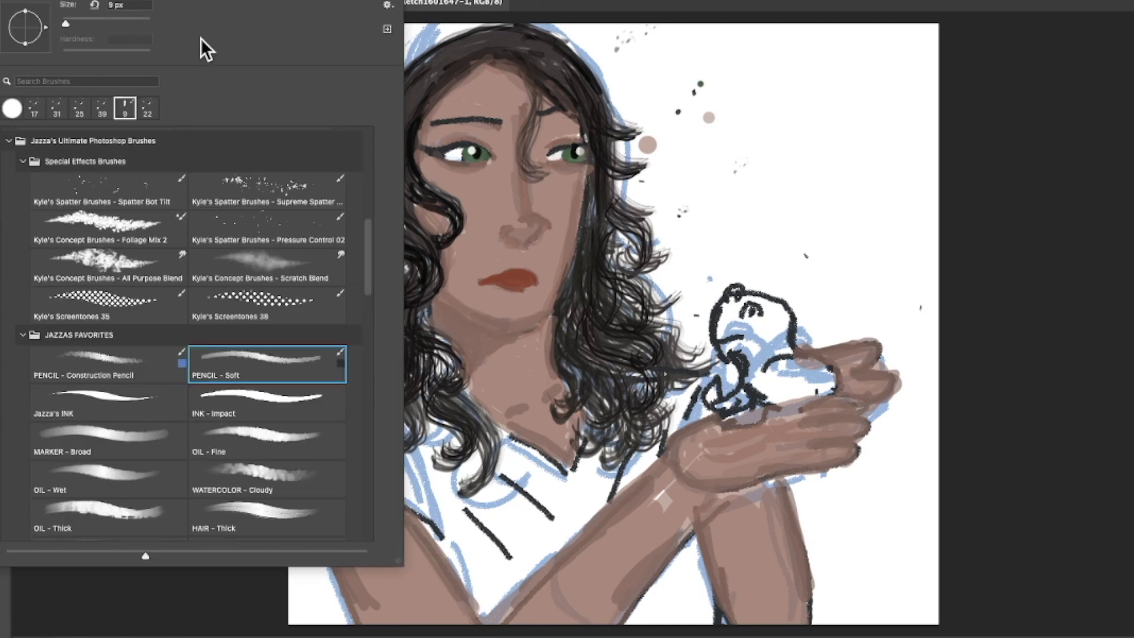
left_click(746, 170)
key("Return")
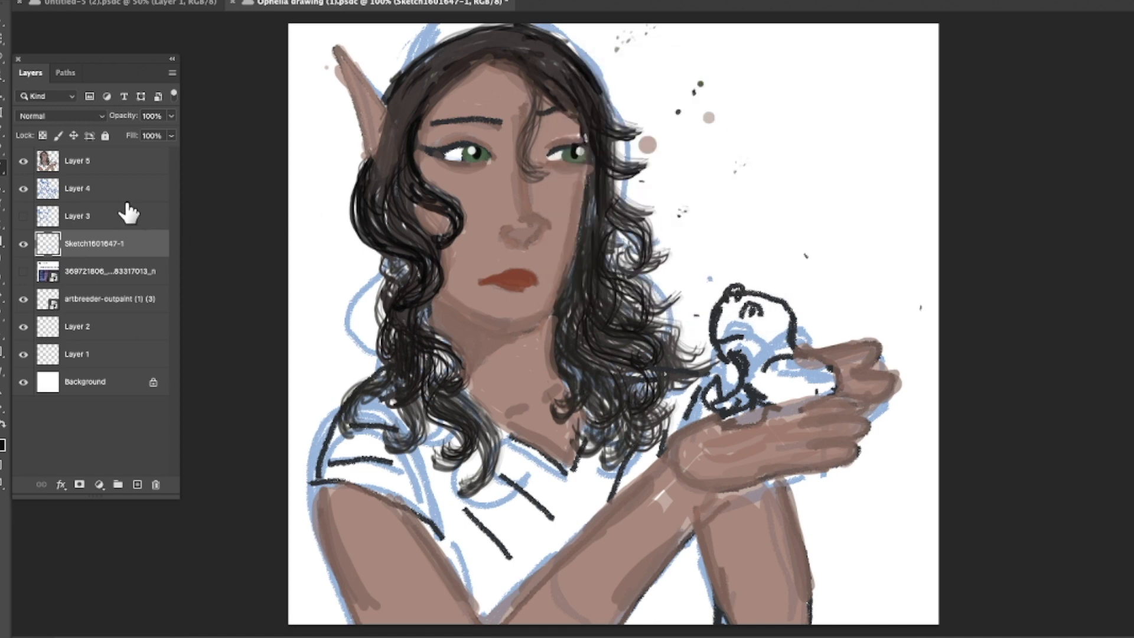
Hide the rasterized Sketch1601647-1 layer and make Layer 5 the active layer
left_click(144, 2)
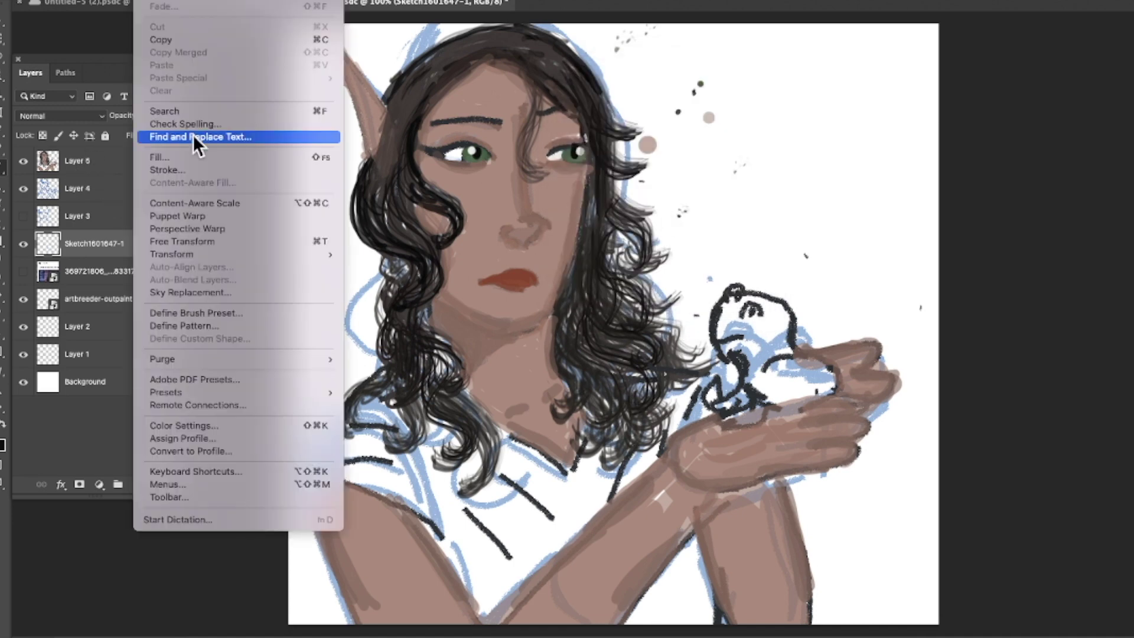
left_click(204, 233)
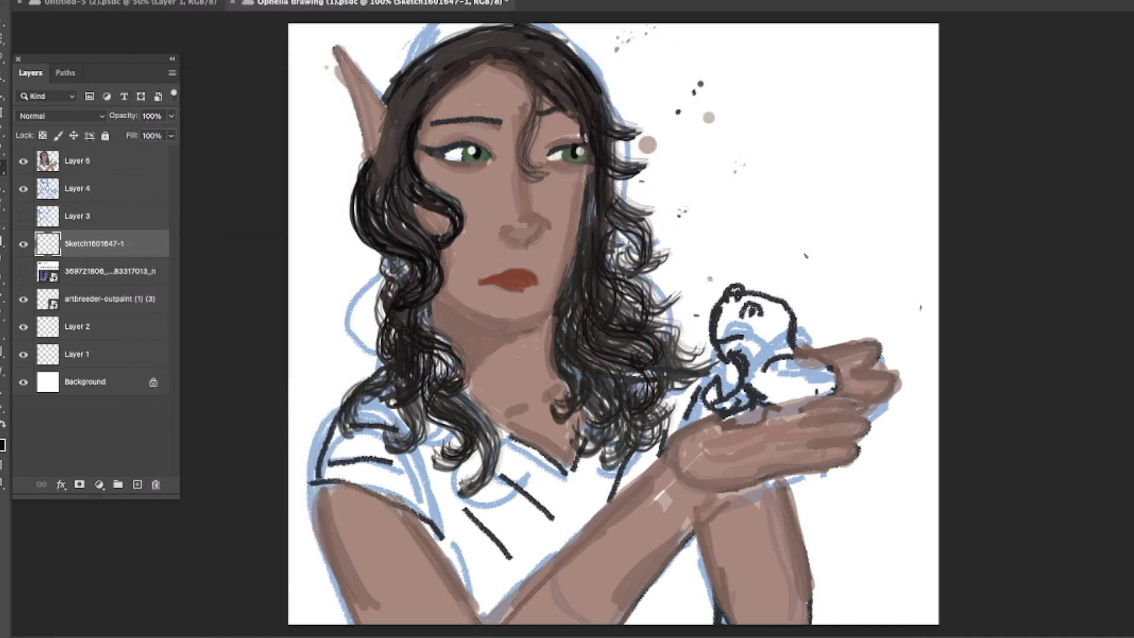
left_click(144, 2)
left_click(199, 237)
left_click(23, 243)
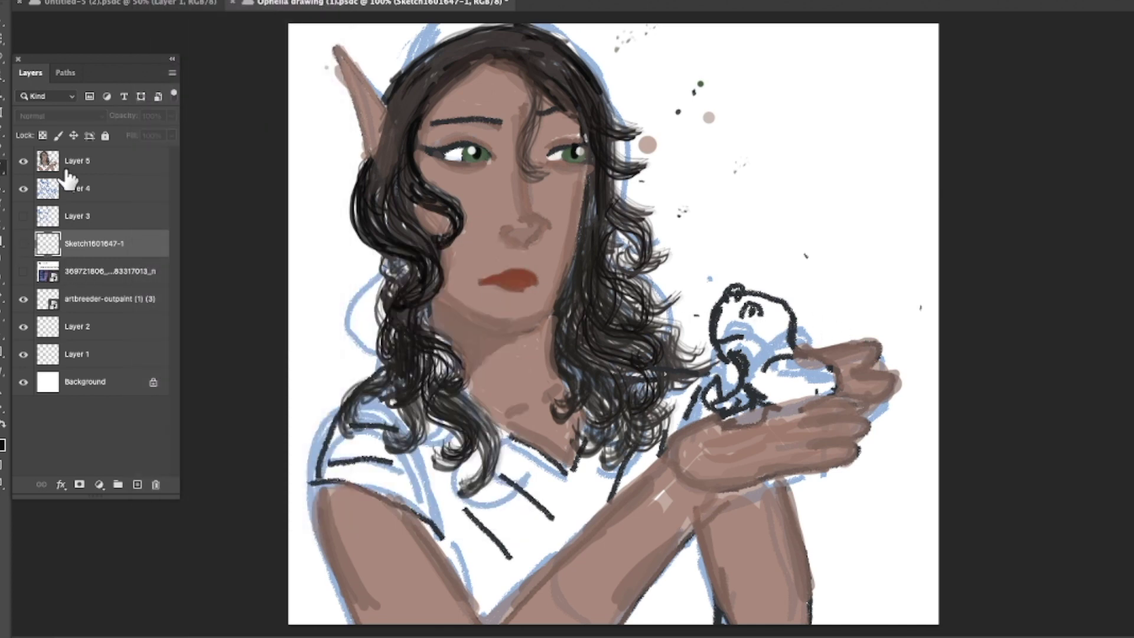
left_click(61, 168)
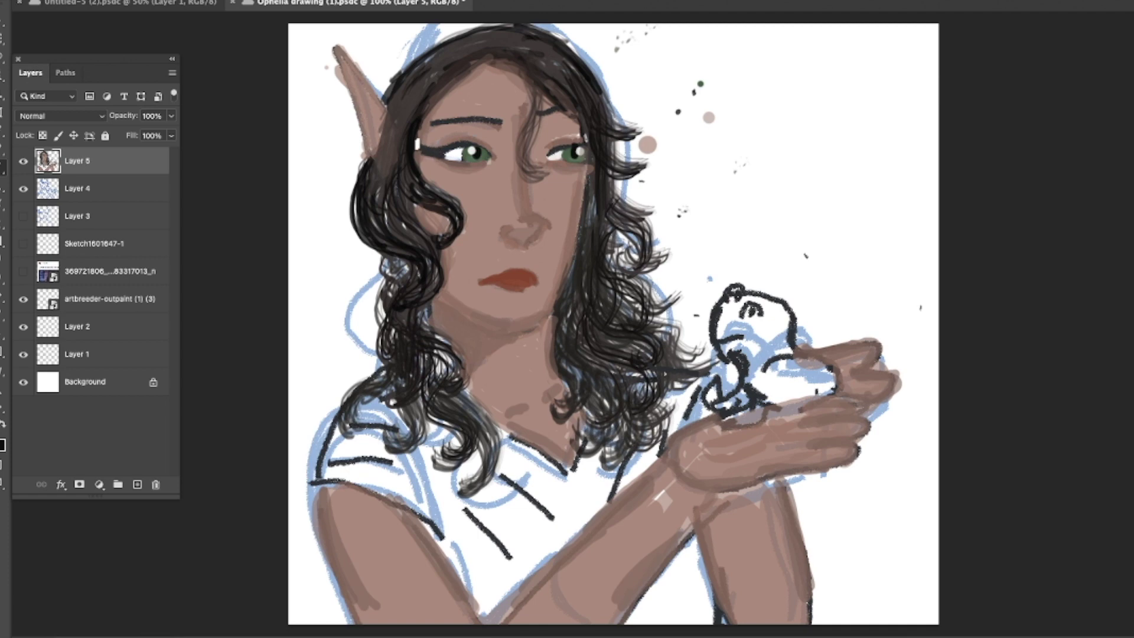
Darken the hair with black strokes at the crown and sides and paint loose curly strands over the forehead
left_click(116, 1)
left_click(59, 1)
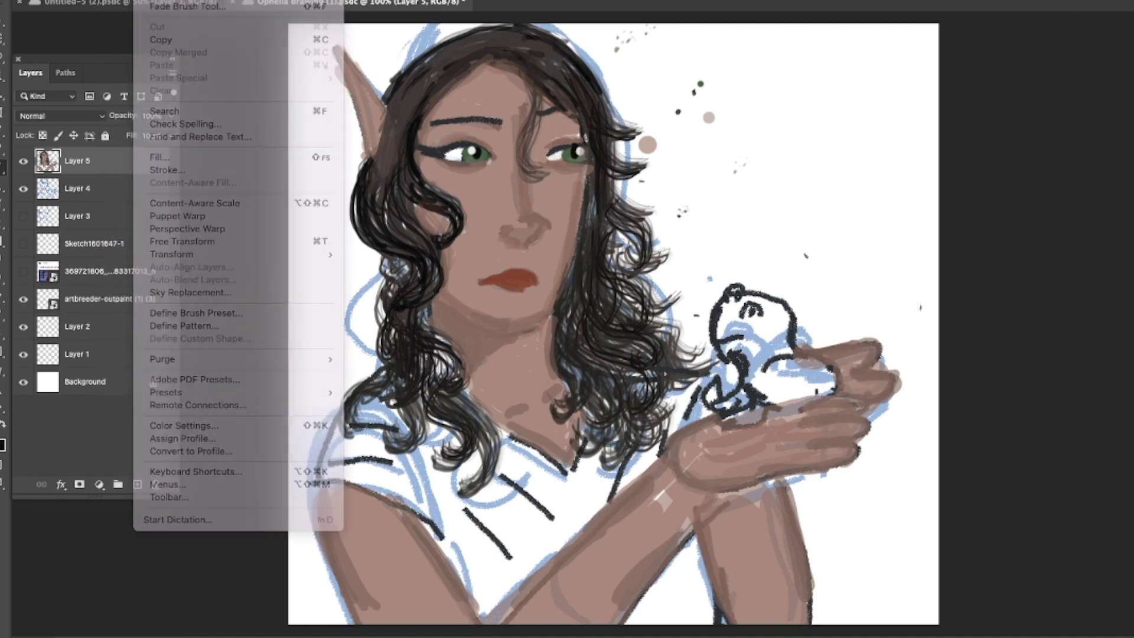
left_click(59, 1)
left_click_drag(70, 18, 65, 19)
left_click(810, 186)
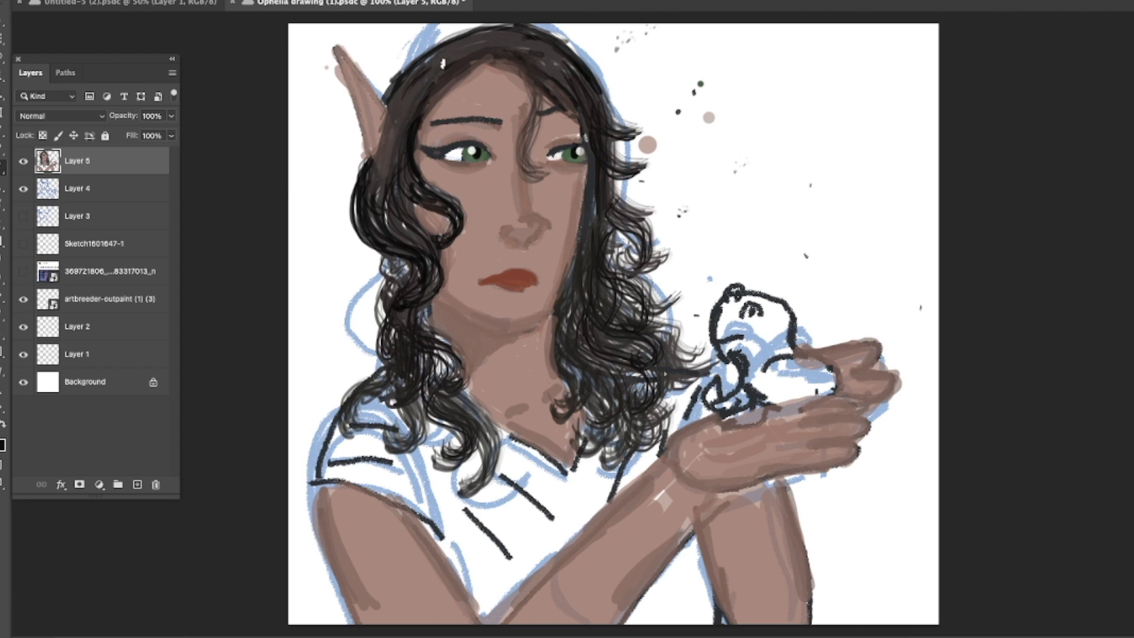
mouse_move(406, 97)
left_mouse_down()
mouse_move(378, 198)
mouse_move(422, 72)
left_mouse_up()
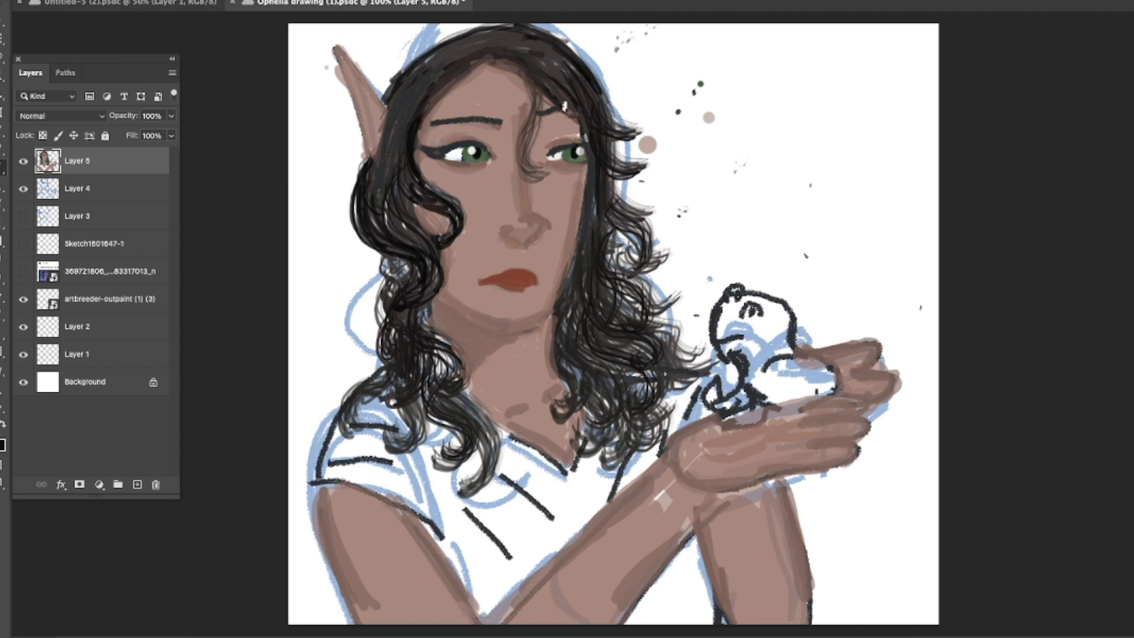
left_click_drag(588, 94, 518, 36)
left_click_drag(414, 264, 388, 268)
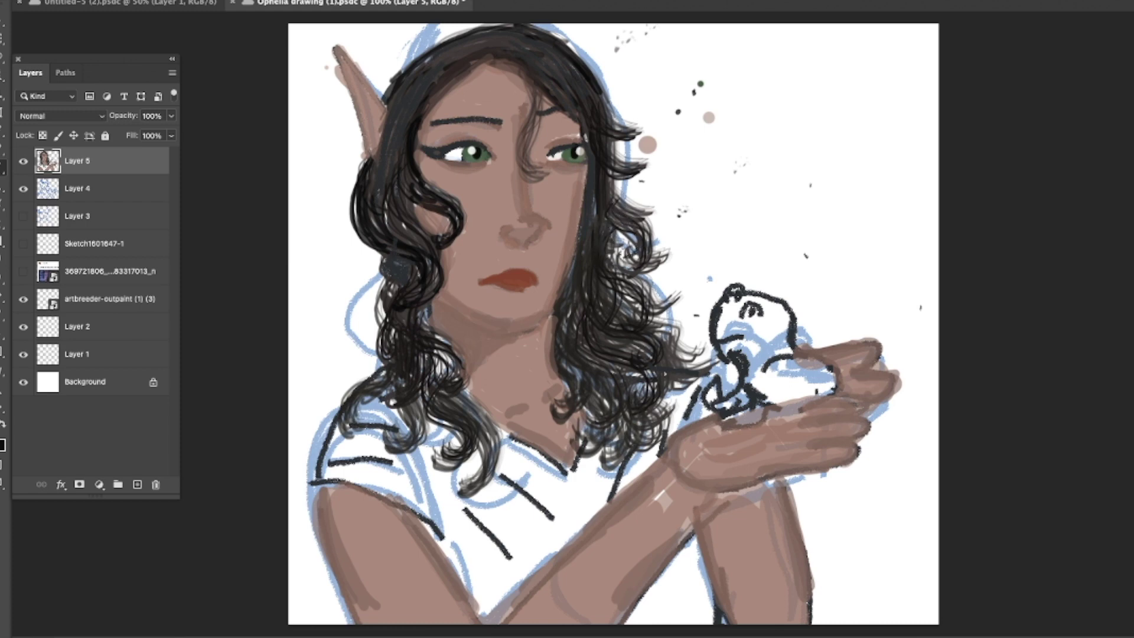
left_click_drag(612, 192, 650, 217)
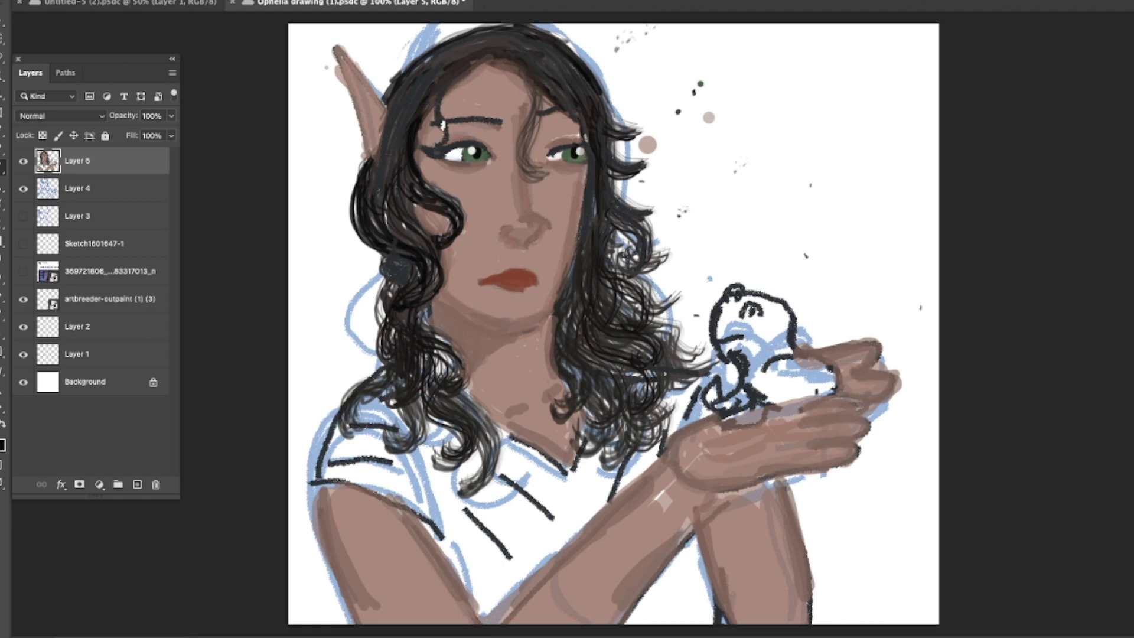
left_click_drag(531, 65, 523, 141)
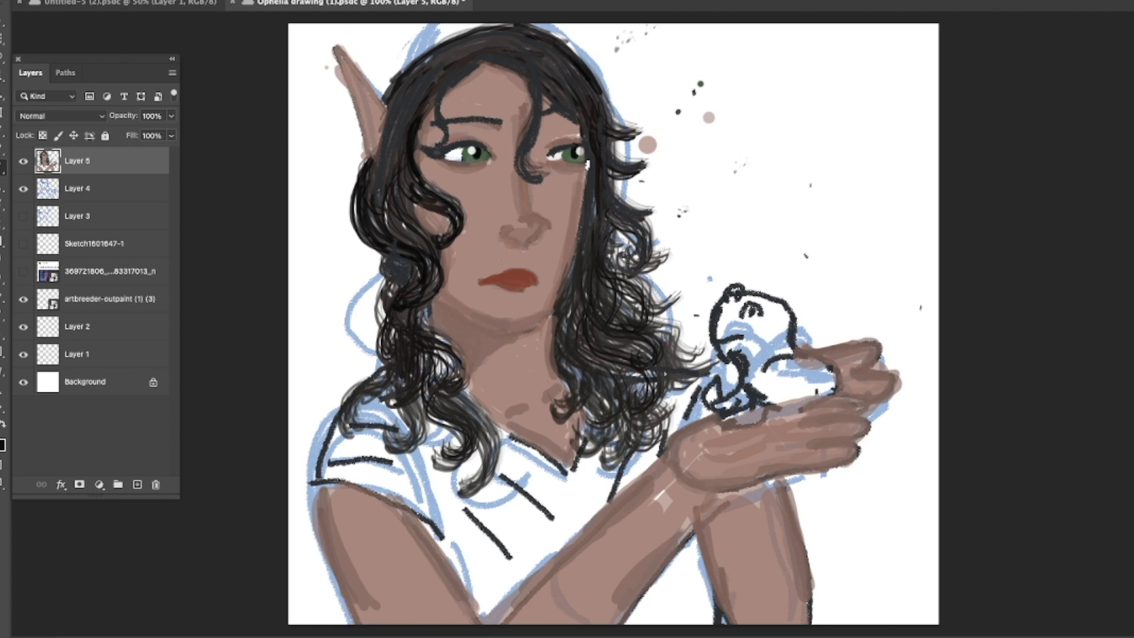
Erase most of the frog's black outline above the palm with a 15 px Hard Round eraser
left_click(7, 1)
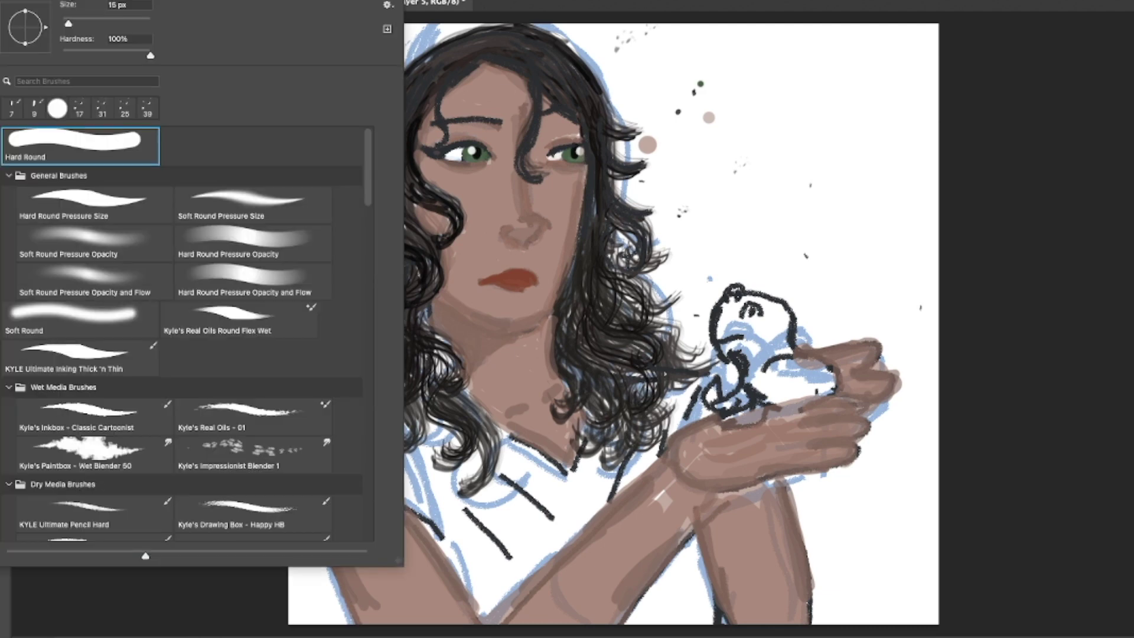
left_click(718, 299)
mouse_move(717, 298)
left_mouse_down()
mouse_move(735, 338)
mouse_move(730, 361)
mouse_move(714, 321)
mouse_move(733, 298)
mouse_move(753, 308)
mouse_move(757, 286)
mouse_move(789, 313)
mouse_move(711, 370)
mouse_move(734, 364)
mouse_move(710, 381)
mouse_move(725, 390)
mouse_move(787, 387)
left_mouse_up()
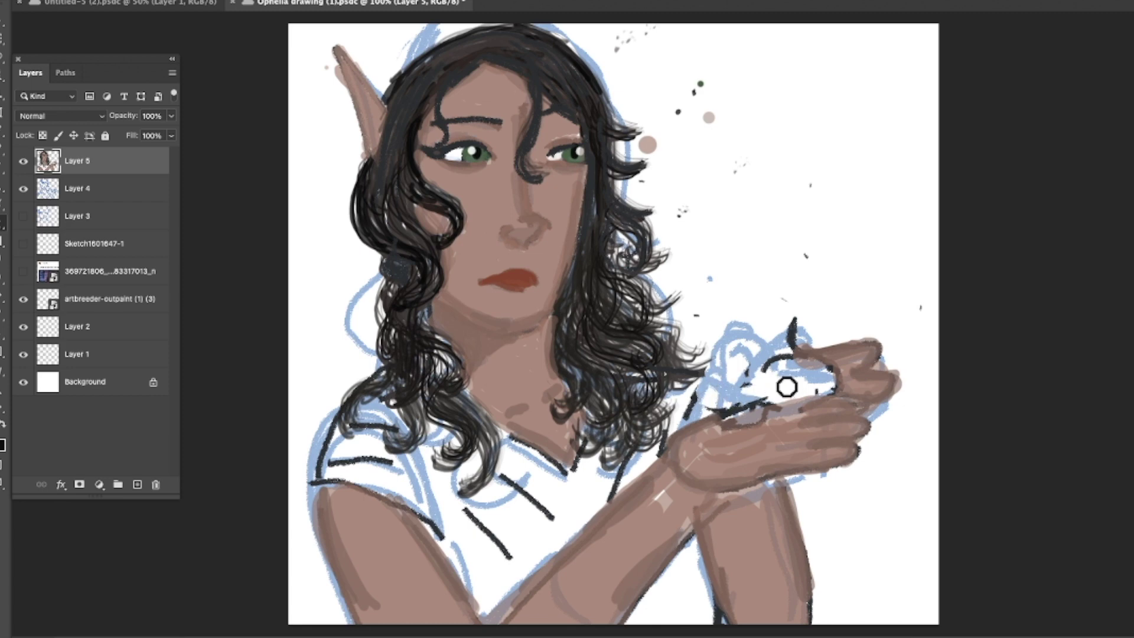
Erase the stray paint dots and specks from the white background beside and above the hair
left_click_drag(663, 124, 646, 134)
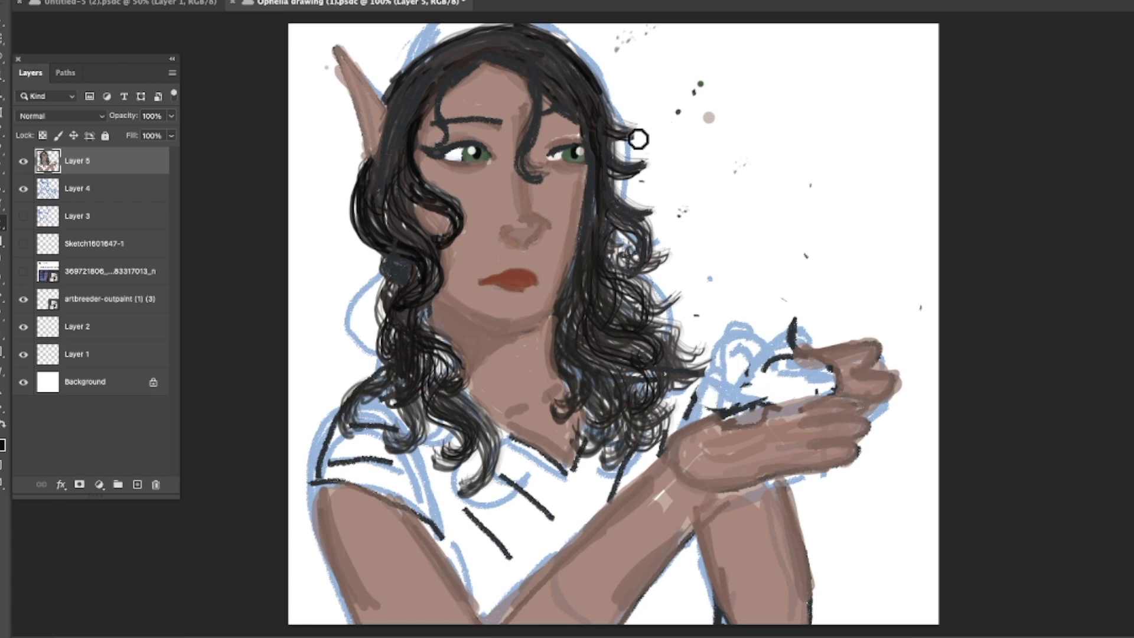
left_click_drag(686, 295, 695, 315)
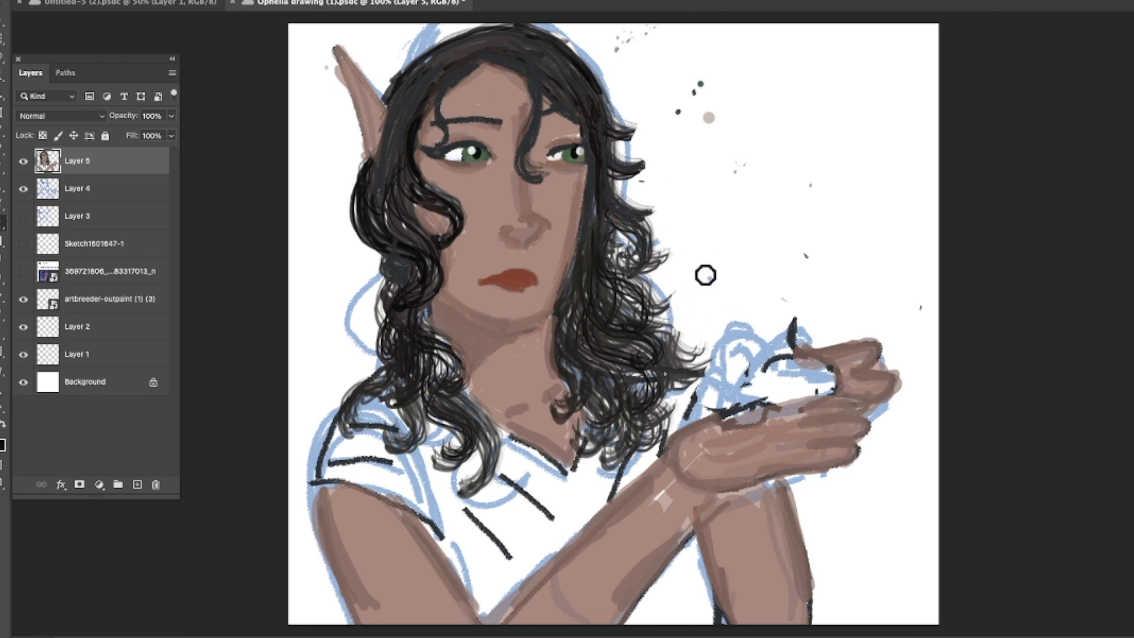
mouse_move(803, 271)
left_mouse_down()
mouse_move(806, 257)
mouse_move(784, 303)
left_mouse_up()
left_click_drag(910, 303, 926, 319)
mouse_move(703, 93)
left_mouse_down()
mouse_move(742, 158)
mouse_move(722, 160)
mouse_move(685, 49)
mouse_move(704, 140)
left_mouse_up()
mouse_move(652, 194)
left_mouse_down()
mouse_move(653, 178)
mouse_move(727, 151)
left_mouse_up()
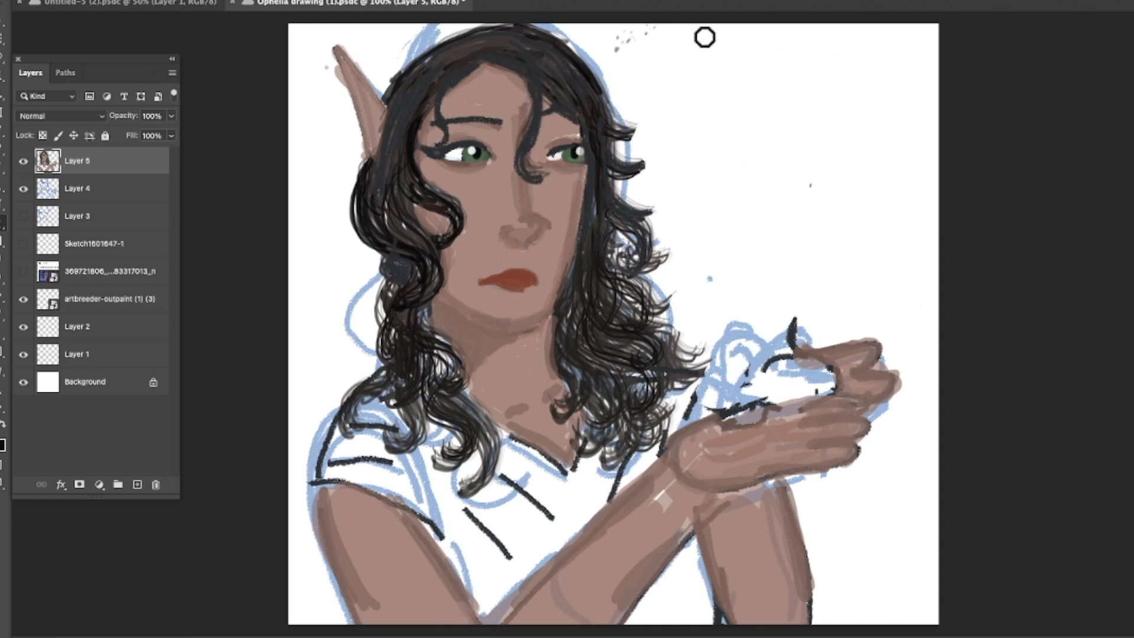
left_click_drag(661, 27, 624, 52)
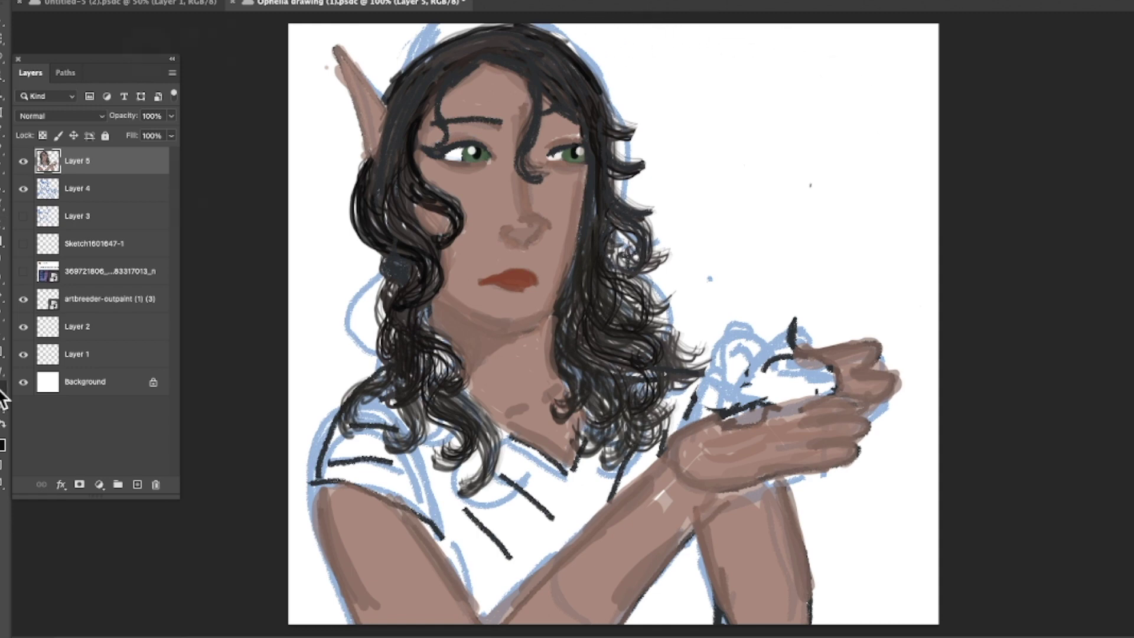
Place the Sketch1601647-1 reference drawing in the upper right corner of the canvas and rasterize it
left_click(238, 101, "alt")
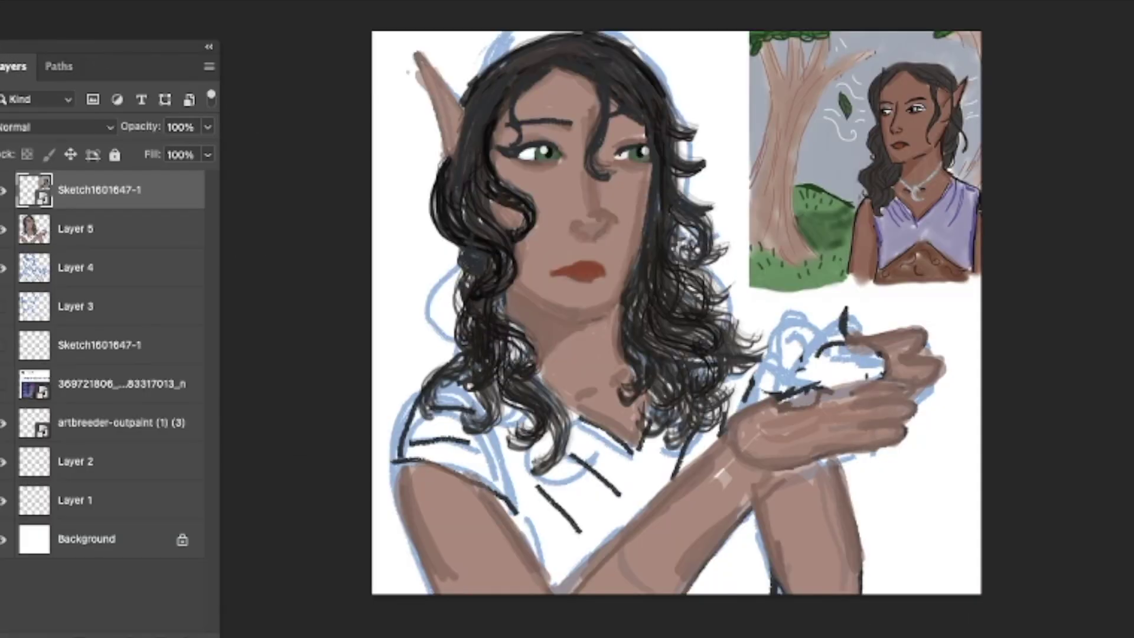
right_click(485, 132)
scroll(484, 132, "up", 10)
left_click(159, 168)
key("Return")
left_click(462, 461)
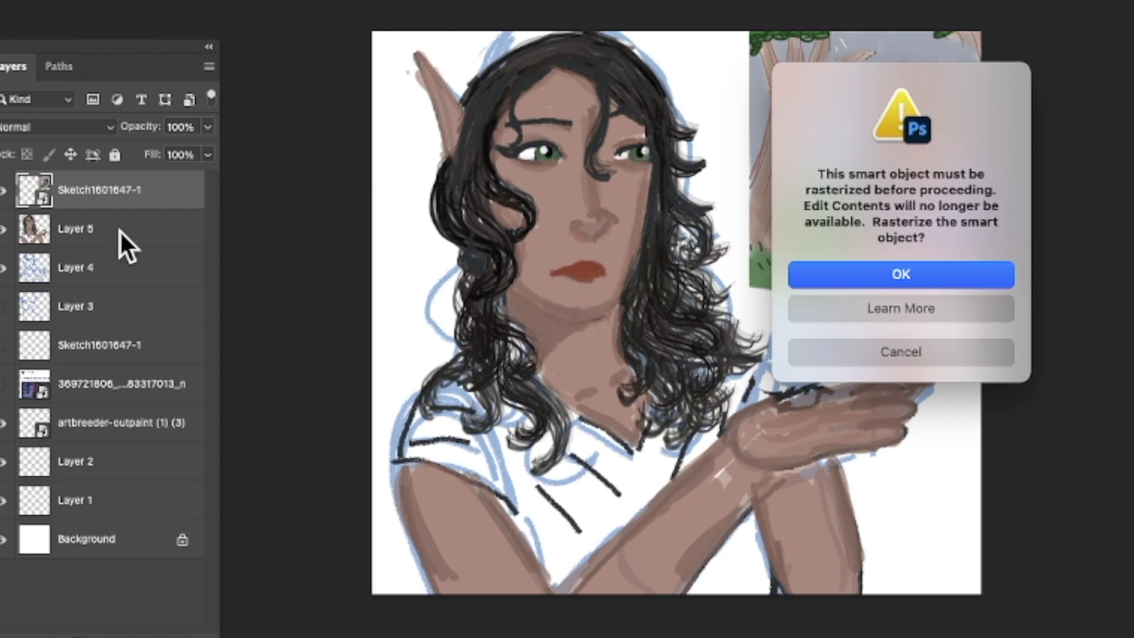
left_click(853, 279)
Block in the shirt on Layer 5 with light lavender across the sleeve, chest and area beneath the raised arm using a larger brush
left_click(134, 237)
mouse_move(431, 454)
left_mouse_down()
mouse_move(472, 466)
mouse_move(476, 442)
left_mouse_up()
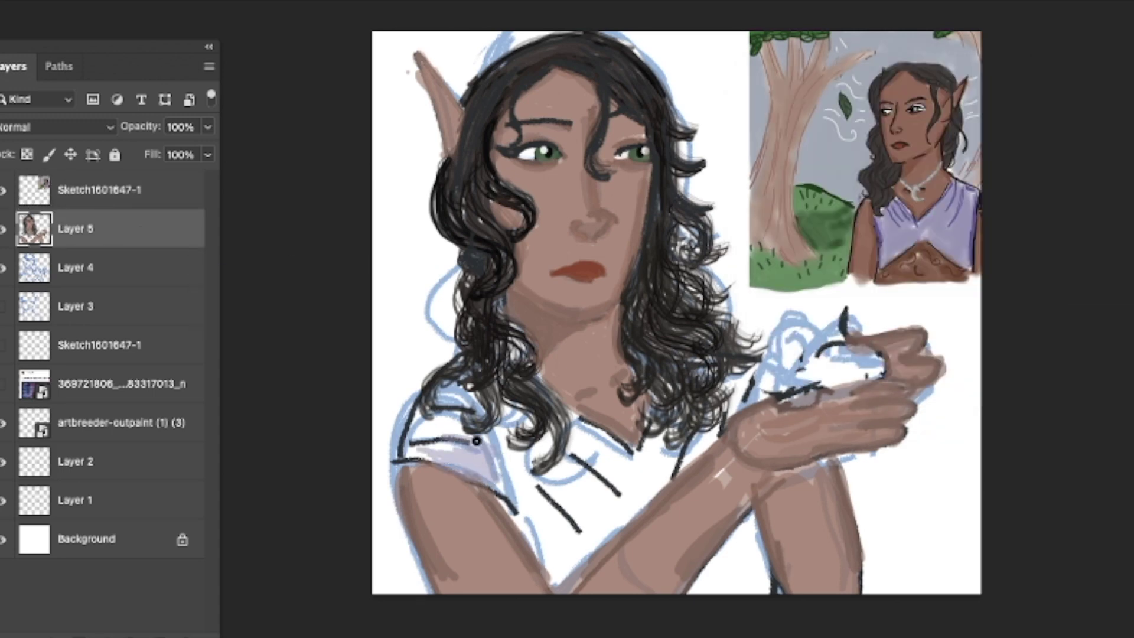
left_click(56, 0)
left_click(170, 0)
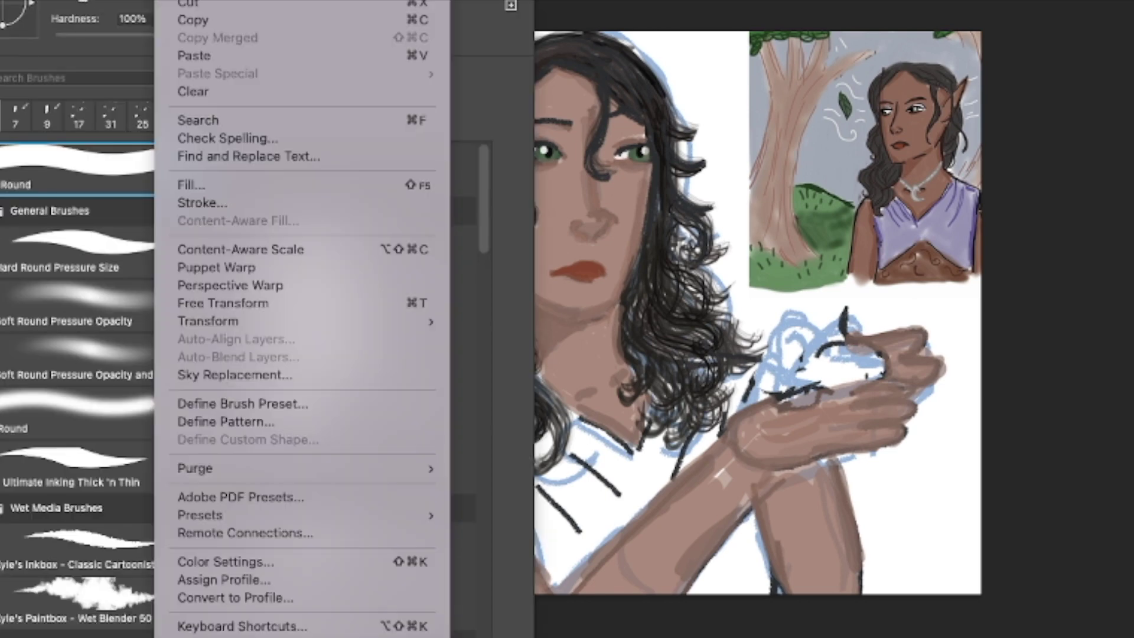
left_click(192, 0)
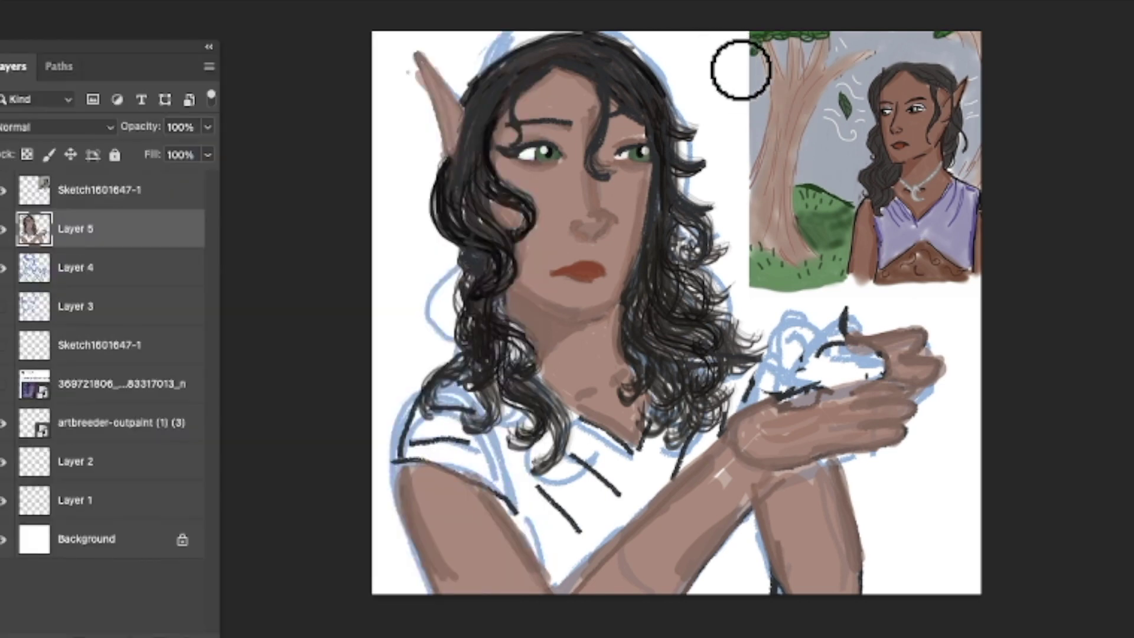
mouse_move(476, 470)
left_mouse_down()
mouse_move(506, 463)
mouse_move(441, 425)
mouse_move(554, 546)
mouse_move(582, 524)
mouse_move(595, 463)
mouse_move(569, 481)
mouse_move(518, 472)
left_mouse_up()
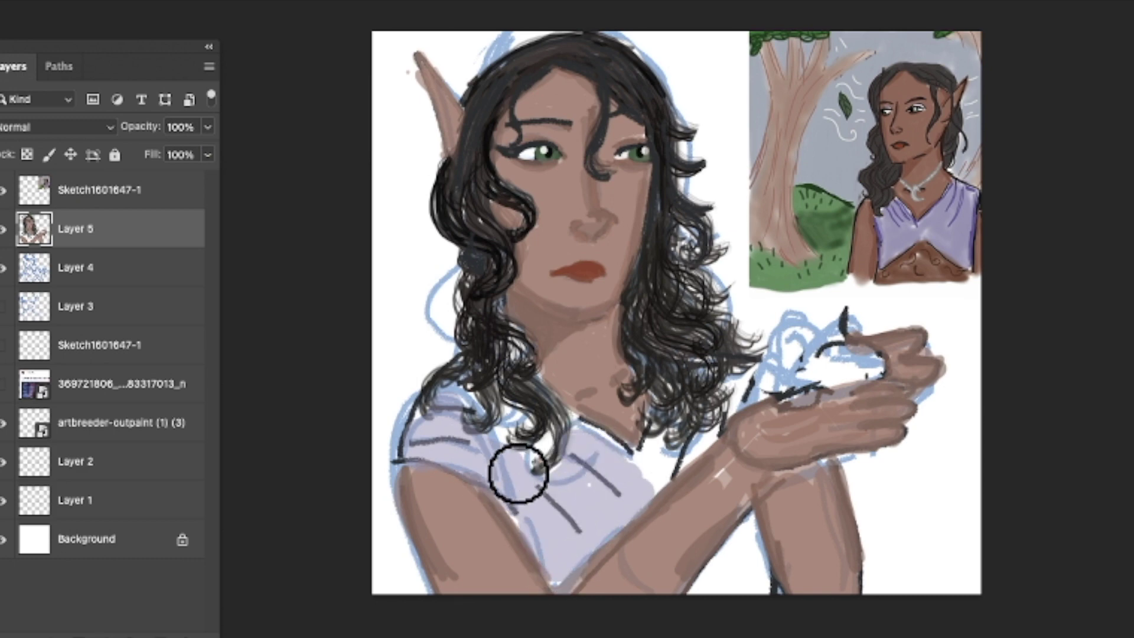
mouse_move(632, 472)
left_mouse_down()
mouse_move(661, 477)
mouse_move(752, 384)
left_mouse_up()
mouse_move(759, 517)
left_mouse_down()
mouse_move(717, 577)
mouse_move(697, 585)
left_mouse_up()
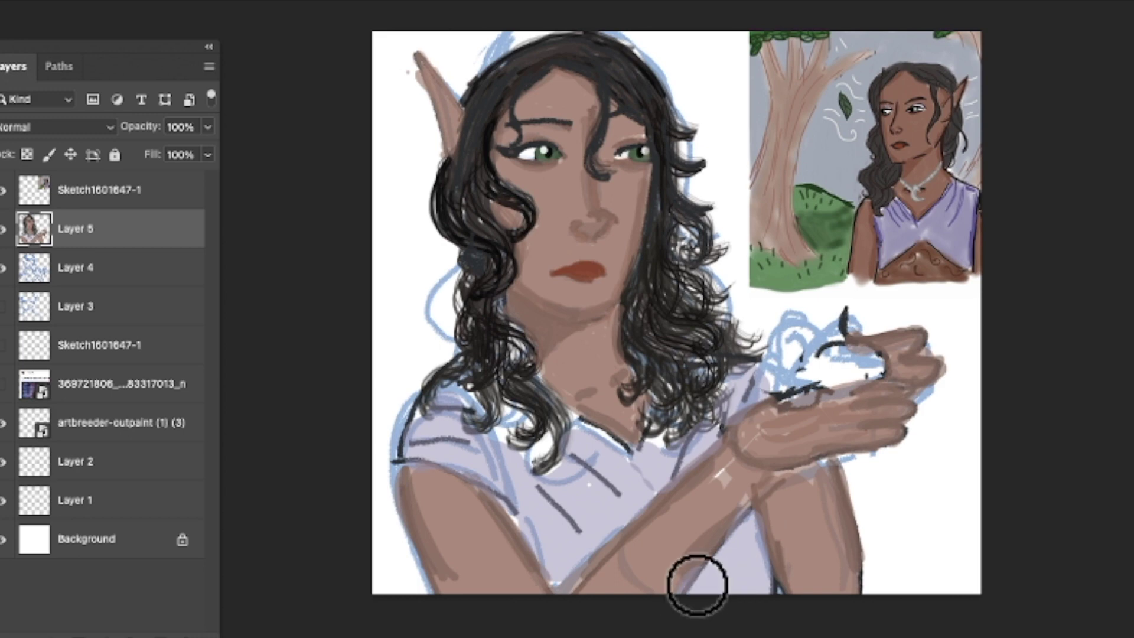
Deepen the shirt with darker lavender strokes over the sleeve, neckline and torso, softening the black fold lines
left_click(79, 1)
left_click_drag(78, 1, 65, 2)
mouse_move(590, 434)
left_mouse_down()
mouse_move(631, 476)
mouse_move(577, 445)
mouse_move(591, 468)
mouse_move(571, 458)
mouse_move(609, 514)
mouse_move(599, 529)
mouse_move(570, 530)
mouse_move(573, 551)
mouse_move(514, 513)
mouse_move(558, 559)
mouse_move(575, 563)
mouse_move(634, 500)
mouse_move(627, 506)
mouse_move(638, 466)
left_mouse_up()
mouse_move(435, 444)
left_mouse_down()
mouse_move(497, 480)
mouse_move(481, 466)
mouse_move(519, 463)
mouse_move(506, 433)
mouse_move(518, 419)
left_mouse_up()
mouse_move(447, 428)
left_mouse_down()
mouse_move(447, 408)
mouse_move(431, 423)
mouse_move(512, 413)
mouse_move(653, 445)
mouse_move(709, 439)
mouse_move(757, 375)
mouse_move(741, 388)
mouse_move(723, 566)
mouse_move(718, 544)
mouse_move(569, 456)
mouse_move(630, 463)
mouse_move(554, 408)
mouse_move(419, 439)
mouse_move(398, 458)
mouse_move(400, 441)
mouse_move(480, 421)
mouse_move(552, 578)
left_mouse_up()
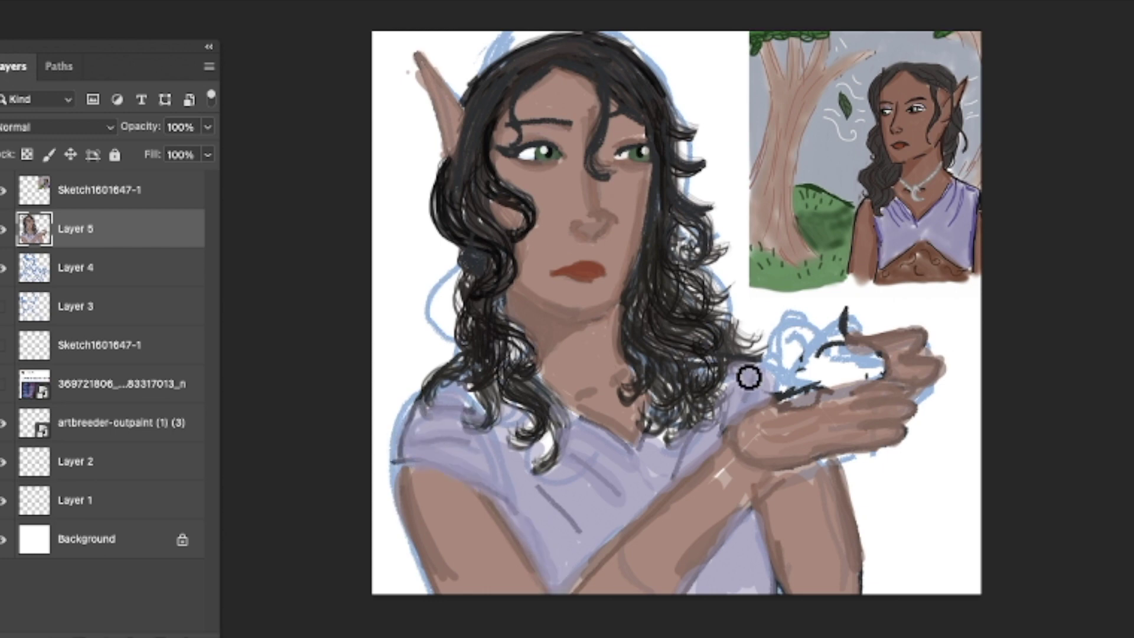
Add a new layer and paint a dark indigo couch back along the lower edge on both sides of the figure
left_click(160, 637)
left_click(3, 635)
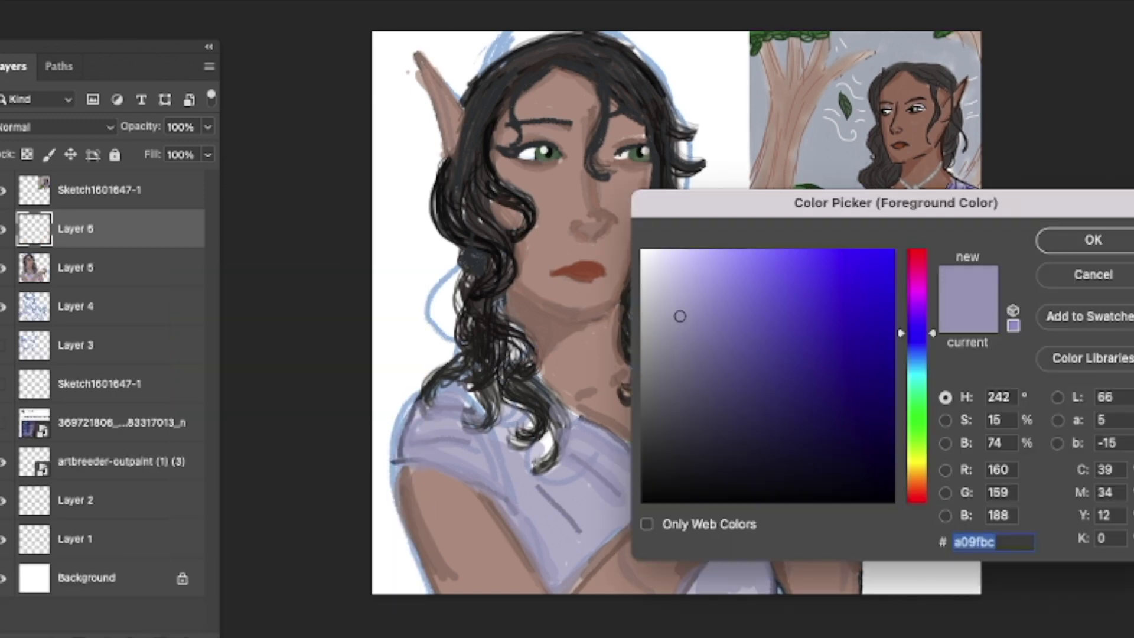
left_click(838, 455)
left_click(1077, 241)
mouse_move(867, 568)
left_mouse_down()
mouse_move(982, 571)
mouse_move(866, 574)
mouse_move(986, 590)
mouse_move(864, 549)
mouse_move(967, 572)
left_mouse_up()
mouse_move(428, 562)
left_mouse_down()
mouse_move(398, 590)
mouse_move(355, 556)
left_mouse_up()
mouse_move(869, 553)
left_mouse_down()
mouse_move(952, 547)
mouse_move(866, 577)
mouse_move(894, 553)
mouse_move(945, 557)
mouse_move(924, 540)
mouse_move(863, 540)
left_mouse_up()
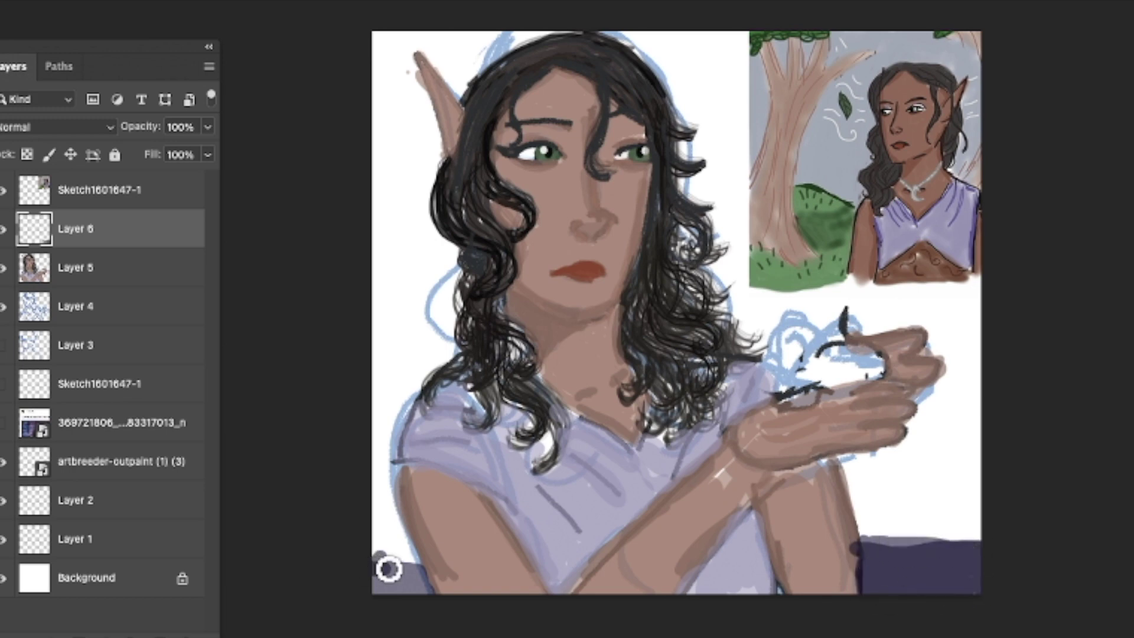
left_click_drag(388, 569, 420, 598)
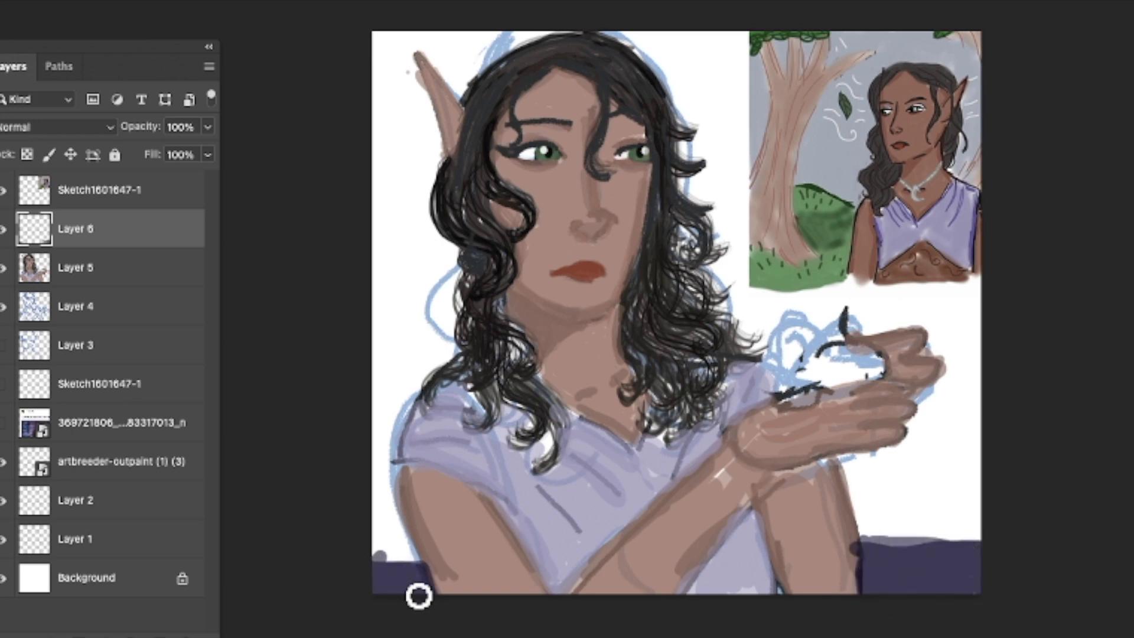
left_click(699, 311)
left_click(1086, 238)
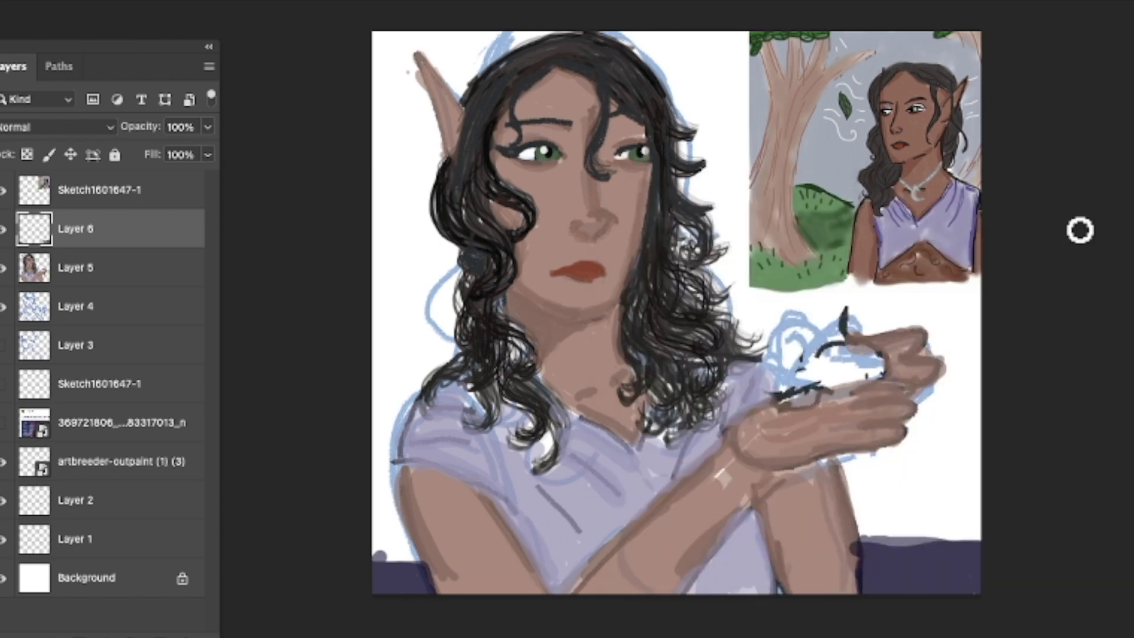
left_click(53, 1)
mouse_move(728, 168)
left_mouse_down()
mouse_move(795, 243)
mouse_move(756, 182)
mouse_move(718, 202)
mouse_move(728, 269)
mouse_move(753, 319)
mouse_move(780, 313)
mouse_move(832, 372)
mouse_move(836, 321)
mouse_move(815, 296)
mouse_move(853, 301)
left_mouse_up()
left_click(121, 0)
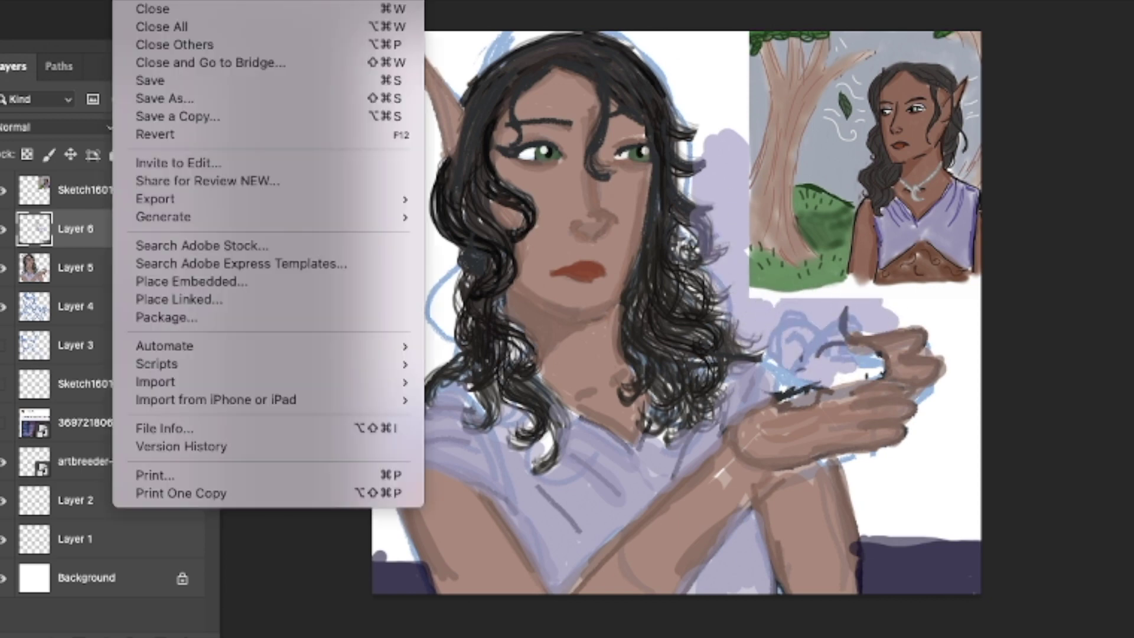
left_click(171, 0)
Hide the reference drawing and paint the background on Layer 6 in lavender #9693ef with a very large brush
left_click(2, 191)
left_click(36, 0)
left_click(93, 3)
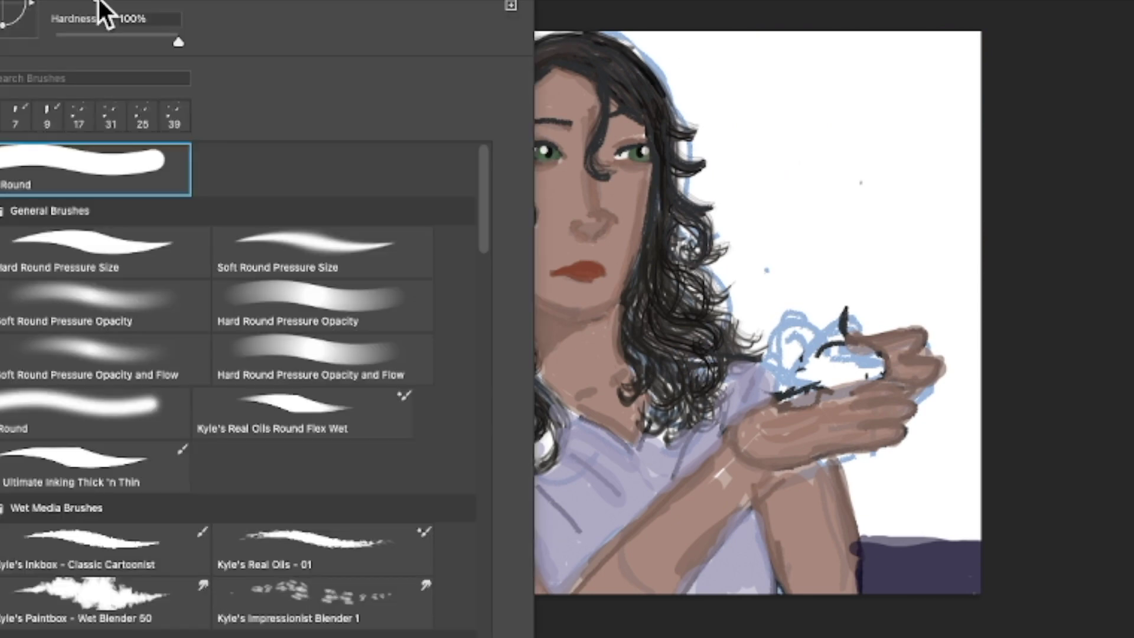
left_click(1011, 158)
left_click(172, 0)
left_click(192, 0)
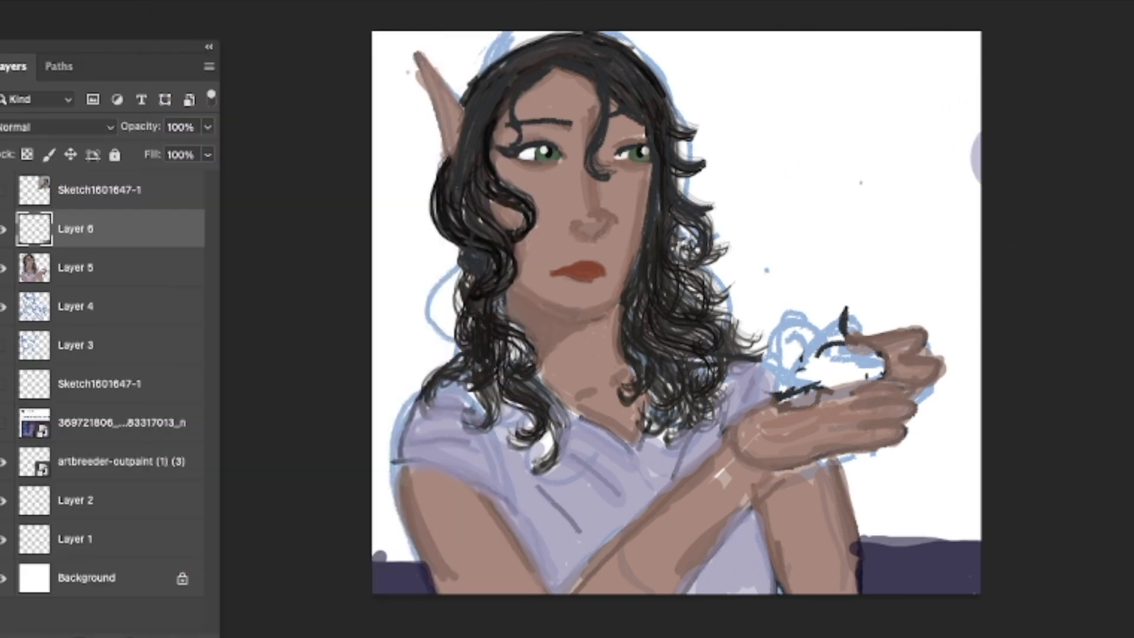
left_click(0, 503)
left_click_drag(707, 288, 739, 264)
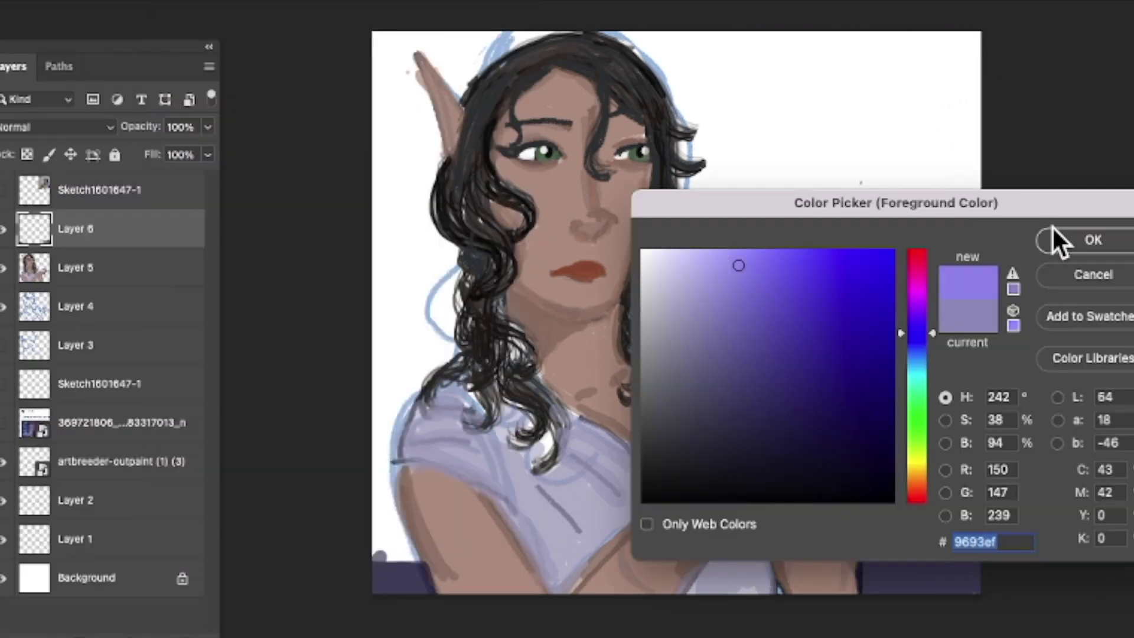
left_click(1058, 240)
mouse_move(413, 295)
left_mouse_down()
mouse_move(387, 293)
mouse_move(410, 315)
mouse_move(436, 312)
mouse_move(422, 165)
mouse_move(376, 36)
mouse_move(440, 62)
mouse_move(546, 28)
mouse_move(384, 289)
mouse_move(380, 524)
left_mouse_up()
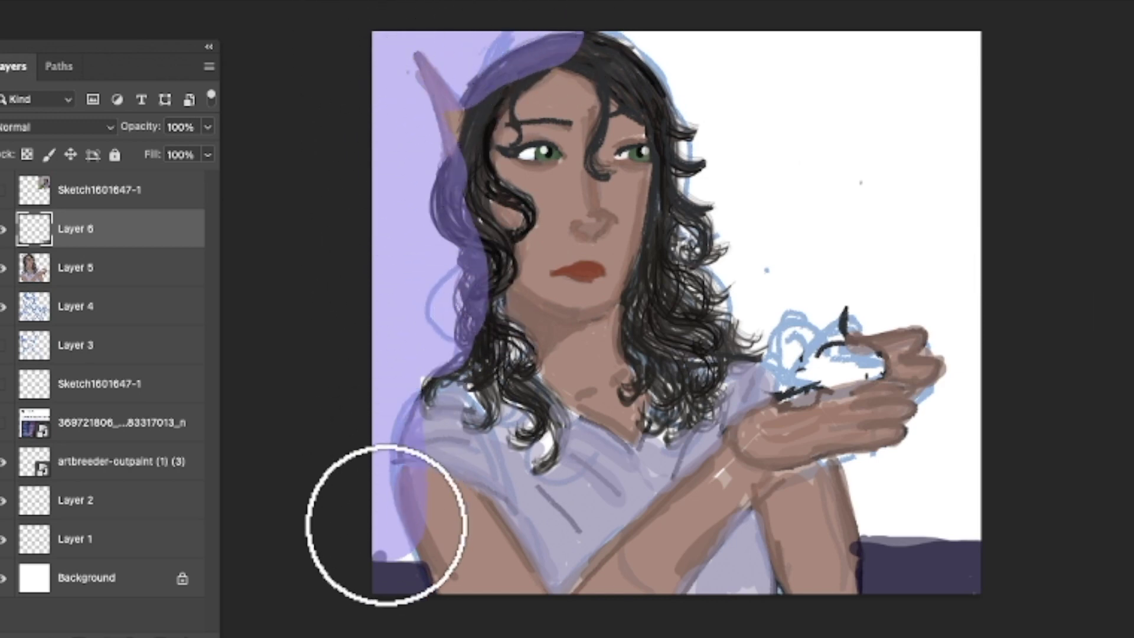
mouse_move(827, 503)
left_mouse_down()
mouse_move(903, 410)
mouse_move(919, 114)
mouse_move(752, 38)
mouse_move(679, 122)
mouse_move(767, 166)
mouse_move(760, 202)
left_mouse_up()
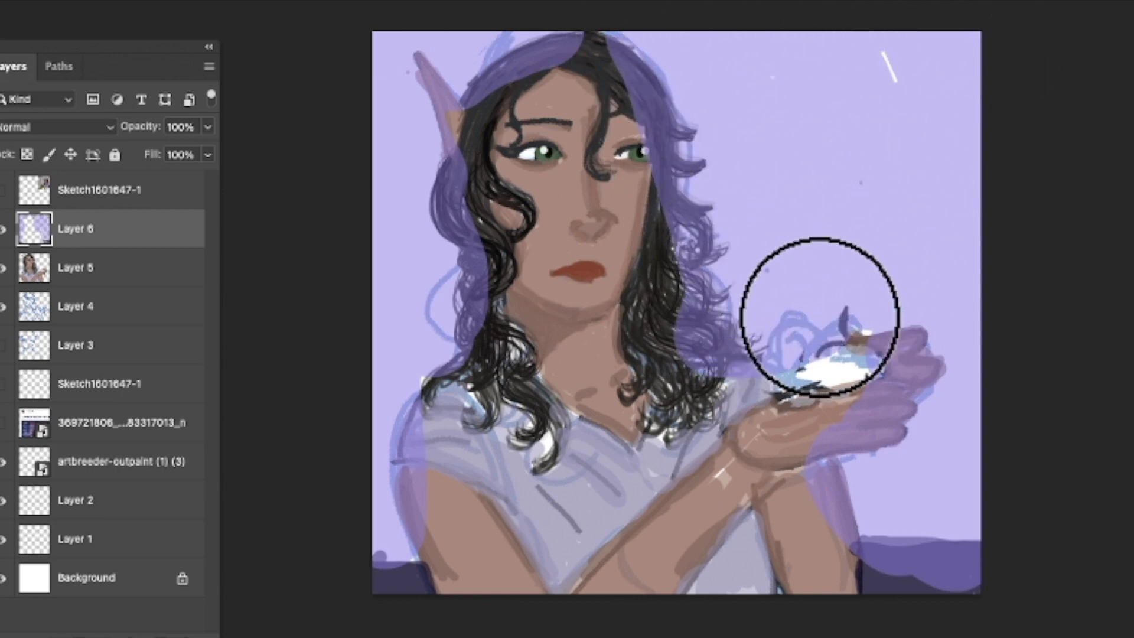
Move Layer 6 below Layer 5 and repaint the couch on both sides with muted purple strokes and a lighter upper edge
mouse_move(34, 229)
left_mouse_down()
mouse_move(48, 274)
mouse_move(88, 295)
left_mouse_up()
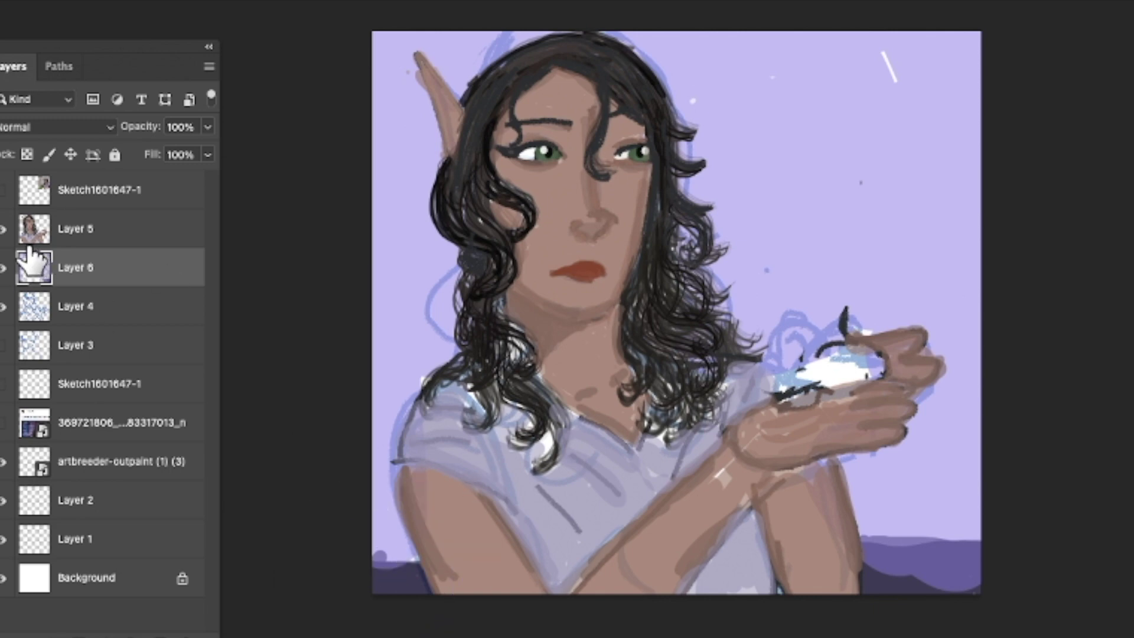
left_click(121, 1)
left_click(1108, 296)
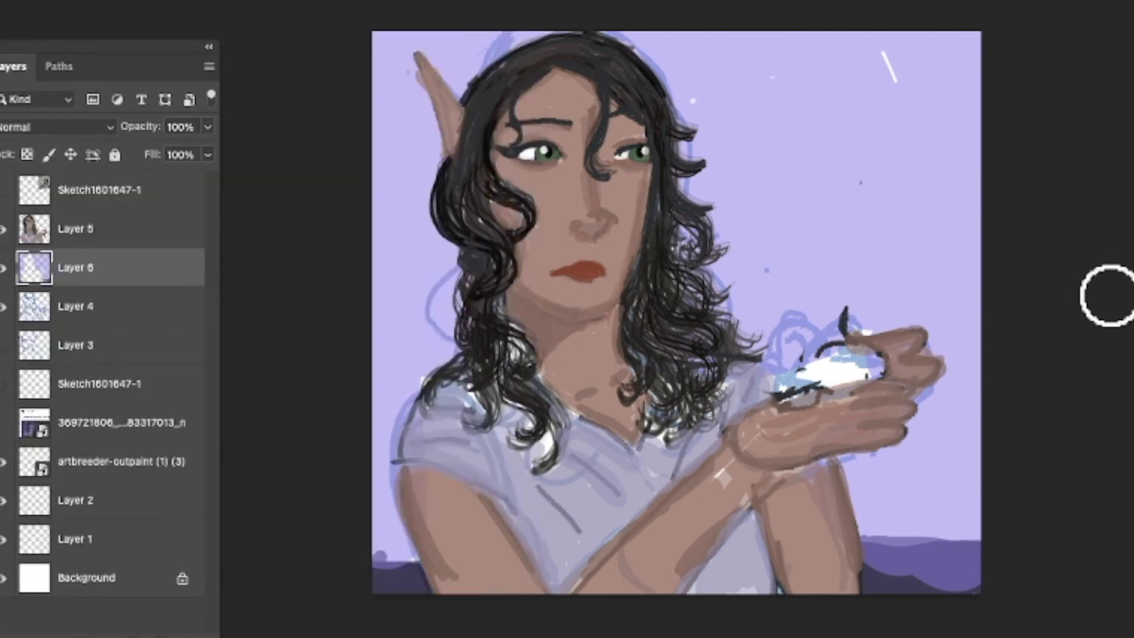
mouse_move(894, 551)
left_mouse_down()
mouse_move(883, 544)
mouse_move(965, 580)
mouse_move(843, 539)
left_mouse_up()
mouse_move(388, 565)
left_mouse_down()
mouse_move(390, 538)
mouse_move(407, 557)
mouse_move(367, 539)
mouse_move(426, 584)
left_mouse_up()
left_click_drag(880, 511, 980, 511)
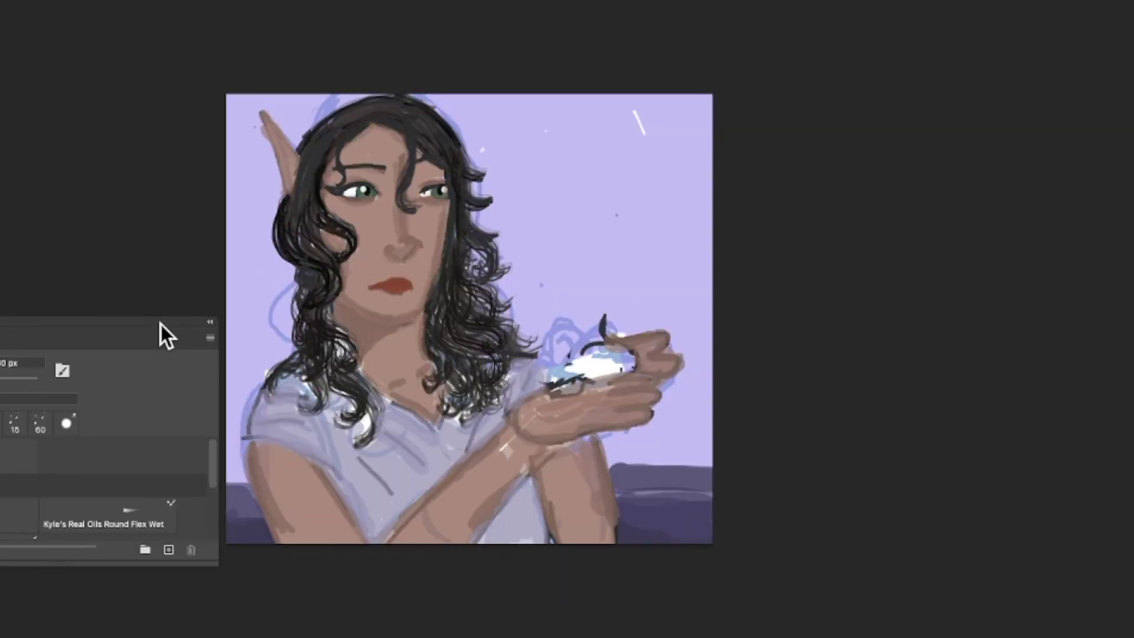
Place the reference drawing from the Downloads folder in the upper right corner of the canvas, scaled down
left_click_drag(160, 322, 6, 314)
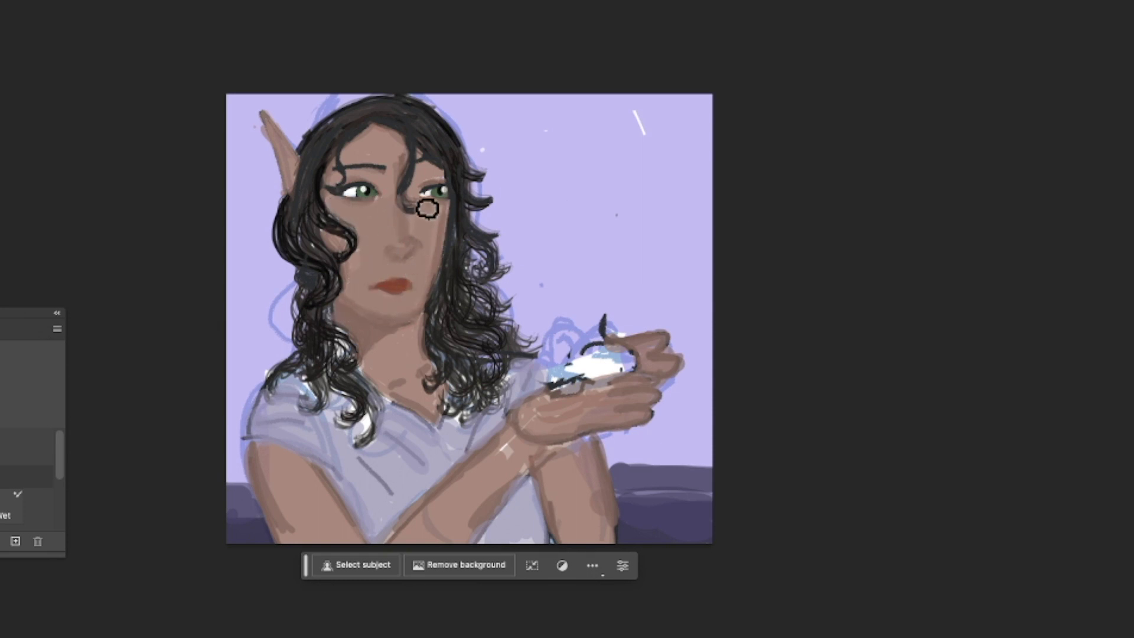
key("super+Tab")
left_click(634, 74)
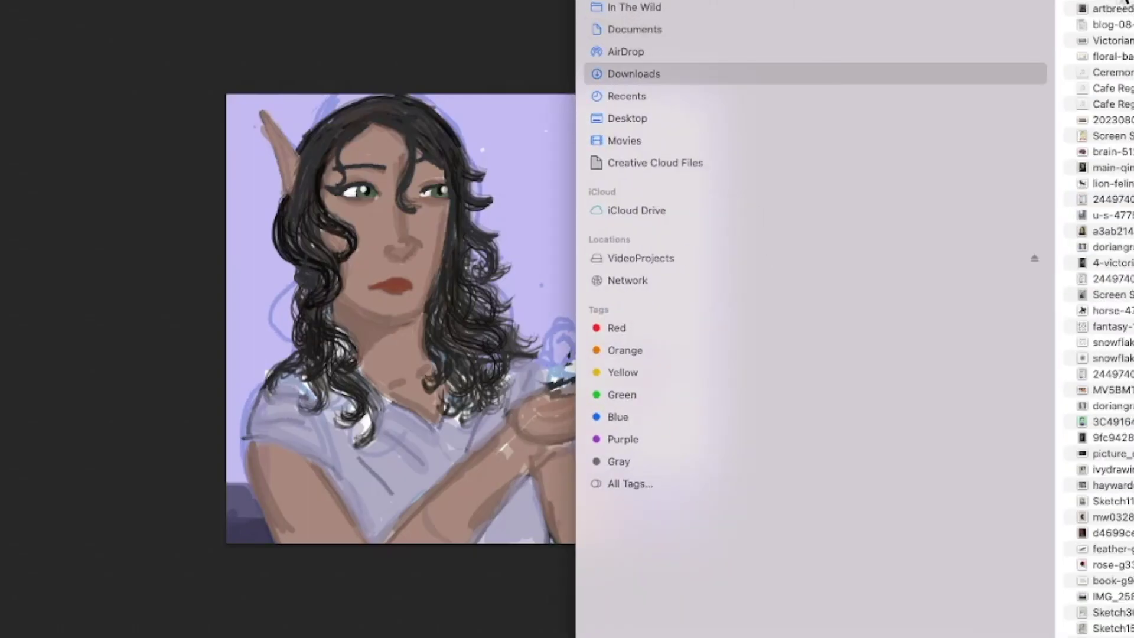
left_click_drag(1123, 9, 451, 136)
left_click_drag(246, 94, 445, 293)
left_click_drag(555, 329, 638, 96)
key("Return")
Sample the skin tone from the reference drawing and glaze the face, ear, neck, arms and hands with the deeper brown
left_click(685, 147, "alt")
mouse_move(388, 226)
left_mouse_down()
mouse_move(350, 219)
mouse_move(375, 247)
mouse_move(374, 308)
mouse_move(352, 260)
mouse_move(368, 281)
mouse_move(422, 267)
mouse_move(420, 254)
mouse_move(411, 296)
mouse_move(388, 316)
mouse_move(396, 127)
mouse_move(407, 133)
mouse_move(398, 151)
mouse_move(417, 154)
mouse_move(412, 189)
mouse_move(431, 169)
mouse_move(421, 193)
left_mouse_up()
left_click_drag(296, 190, 300, 163)
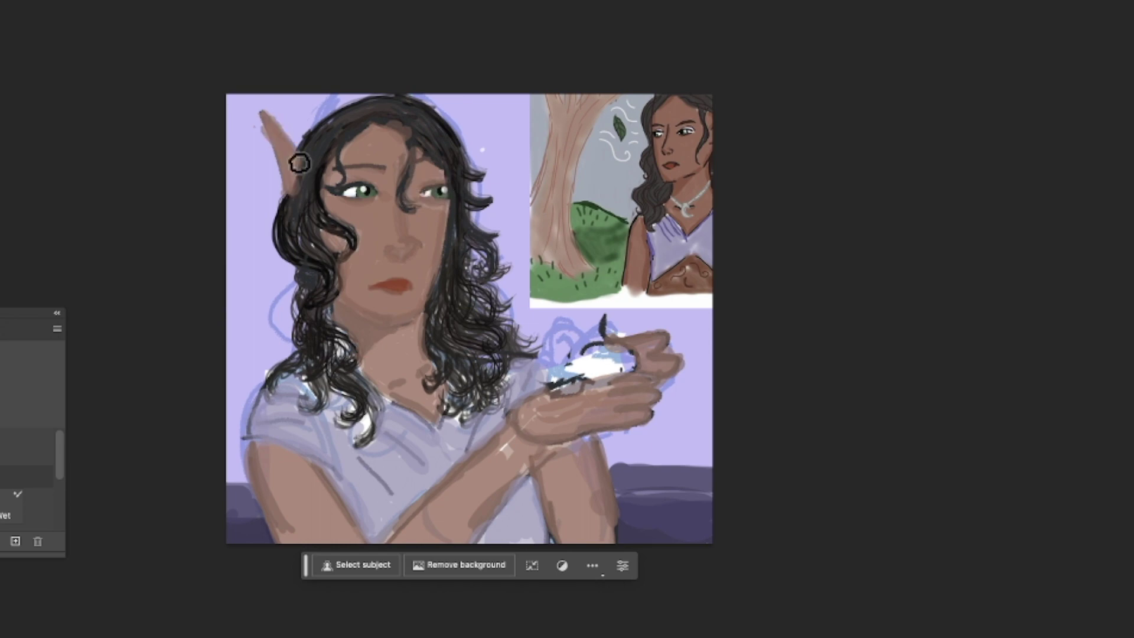
mouse_move(371, 343)
left_mouse_down()
mouse_move(392, 377)
mouse_move(415, 331)
mouse_move(399, 332)
left_mouse_up()
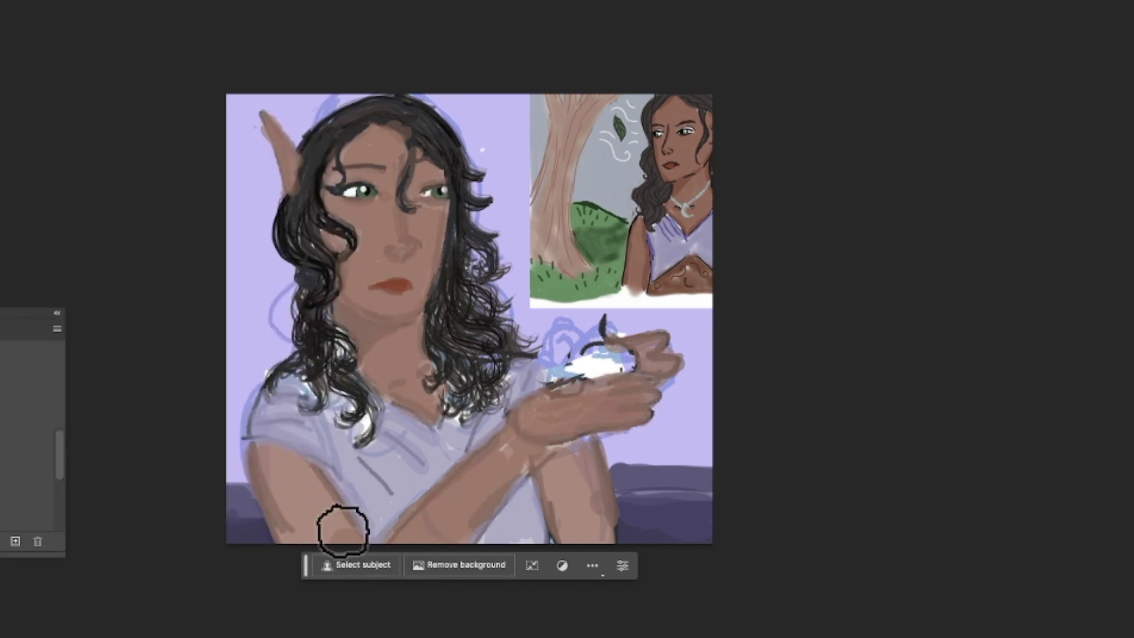
mouse_move(585, 451)
left_mouse_down()
mouse_move(636, 355)
mouse_move(571, 381)
mouse_move(608, 362)
left_mouse_up()
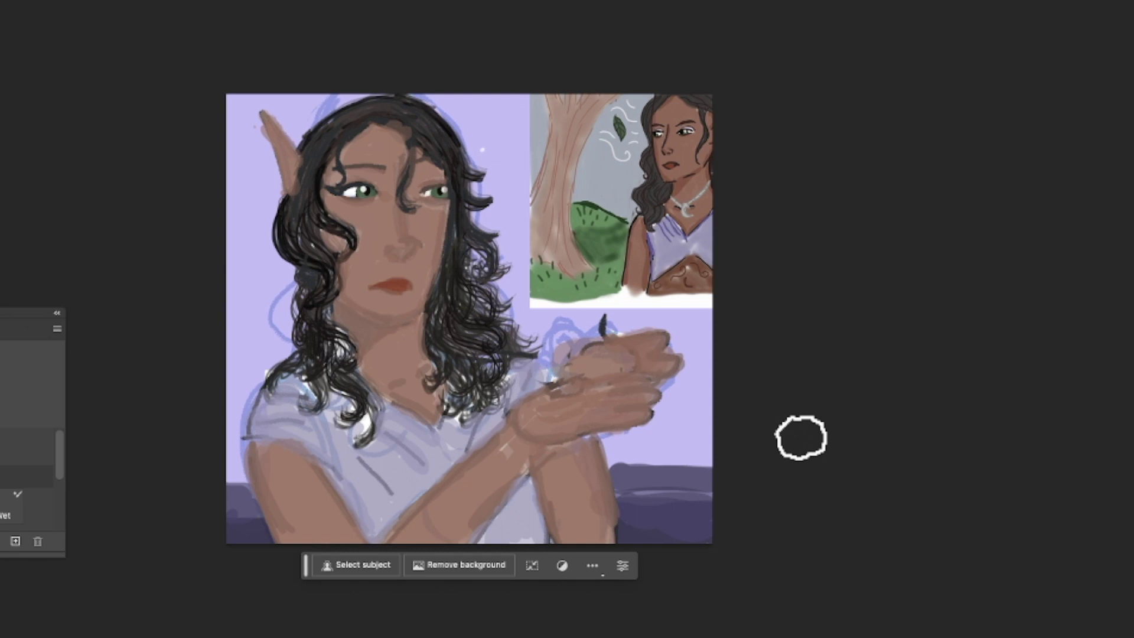
key("super+space")
type("duet")
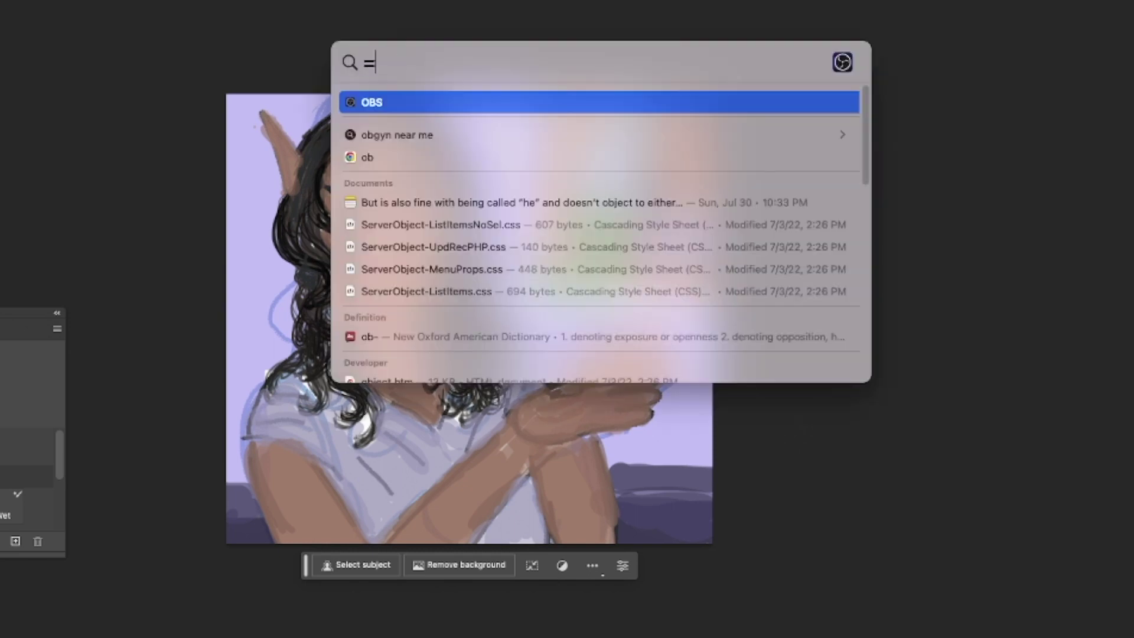
key("Return")
left_click(0, 0)
left_click(30, 117)
left_click(852, 287)
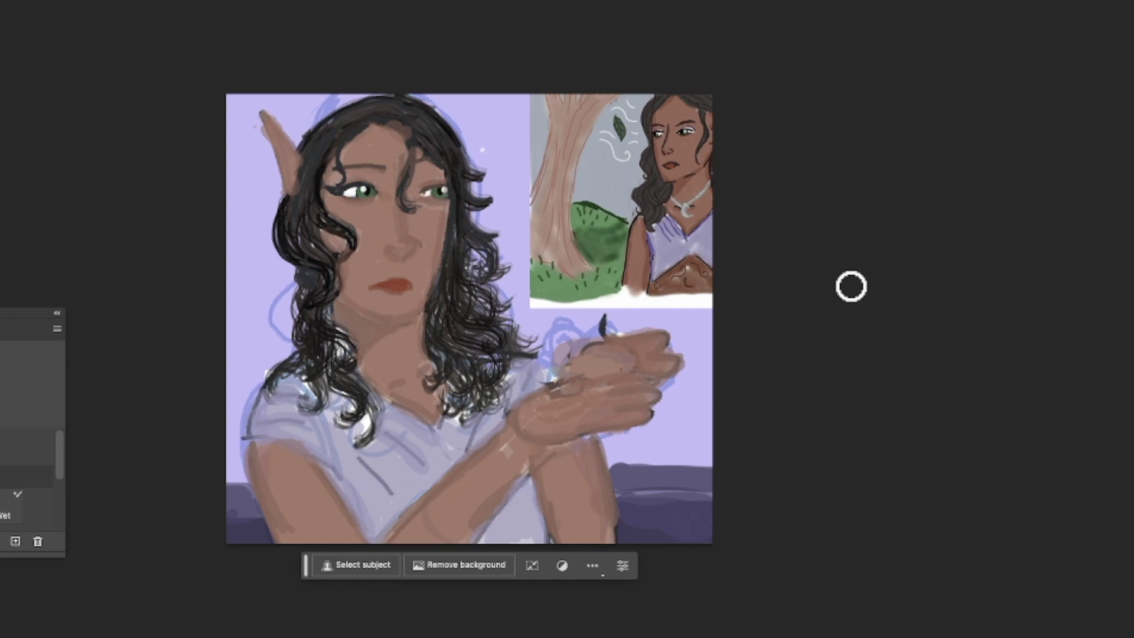
left_click_drag(851, 287, 173, 0)
left_click(0, 0)
left_click(0, 0)
left_click(644, 122)
left_click(643, 123)
left_click(0, 0)
left_click(0, 0)
key("F5")
left_click_drag(508, 169, 460, 112)
left_click(0, 0)
left_click(899, 163)
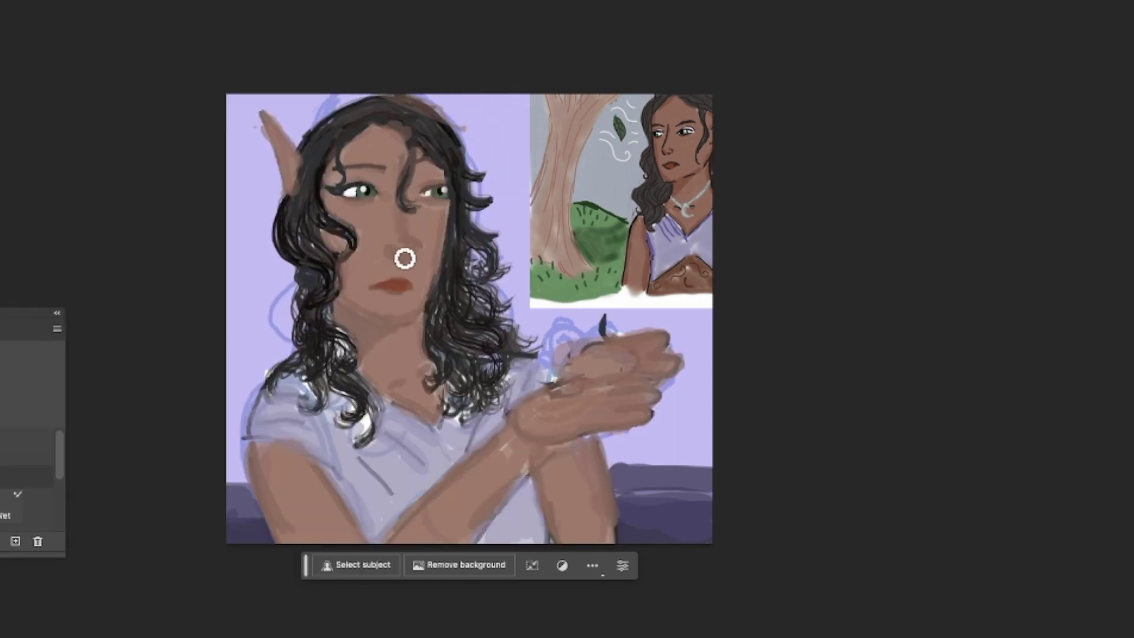
key("F5")
key("F5")
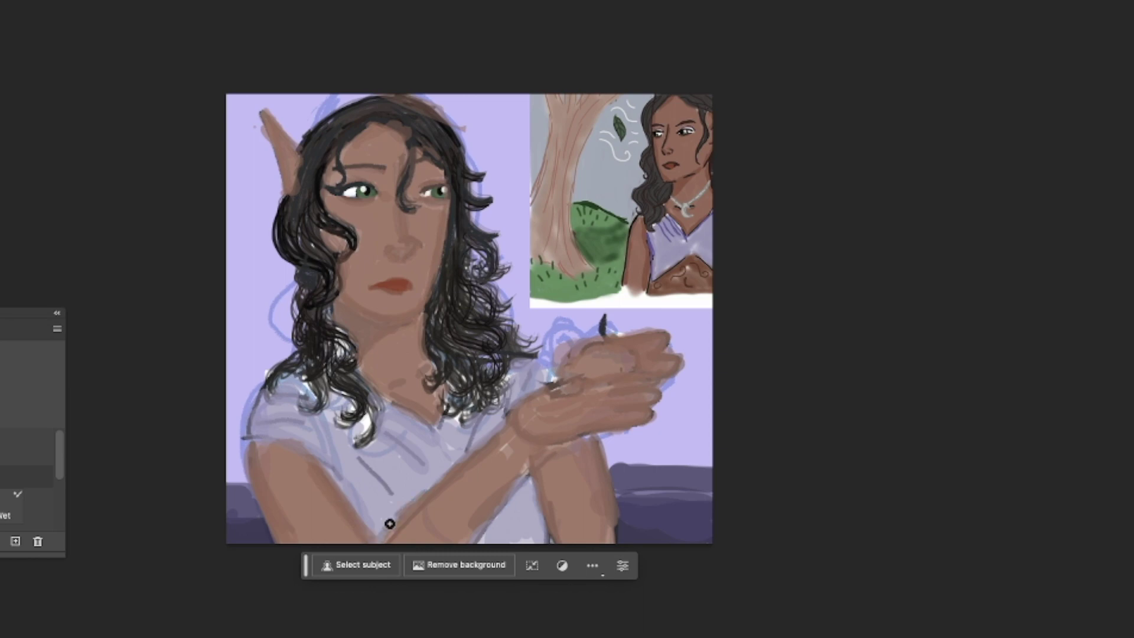
Paint solid dark charcoal strands over the crown, the forehead curl and the wavy lock beside the face
left_click_drag(23, 313, 6, 428)
key("z")
left_click_drag(434, 93, 449, 111)
key("b")
left_click_drag(243, 303, 233, 307)
left_click_drag(318, 204, 319, 241)
mouse_move(440, 253)
left_mouse_down()
mouse_move(405, 228)
mouse_move(449, 251)
left_mouse_up()
mouse_move(394, 231)
left_mouse_down()
mouse_move(373, 316)
mouse_move(391, 362)
left_mouse_up()
left_click_drag(405, 235, 400, 266)
mouse_move(360, 127)
left_mouse_down()
mouse_move(409, 144)
mouse_move(378, 137)
left_mouse_up()
left_click_drag(338, 176, 379, 206)
left_click_drag(229, 175, 299, 148)
left_click_drag(191, 277, 266, 440)
mouse_move(176, 322)
left_mouse_down()
mouse_move(217, 373)
mouse_move(247, 441)
left_mouse_up()
Redraw both eyebrows with bold dark charcoal strokes
scroll(35, 109, "up", 10)
left_click(35, 109)
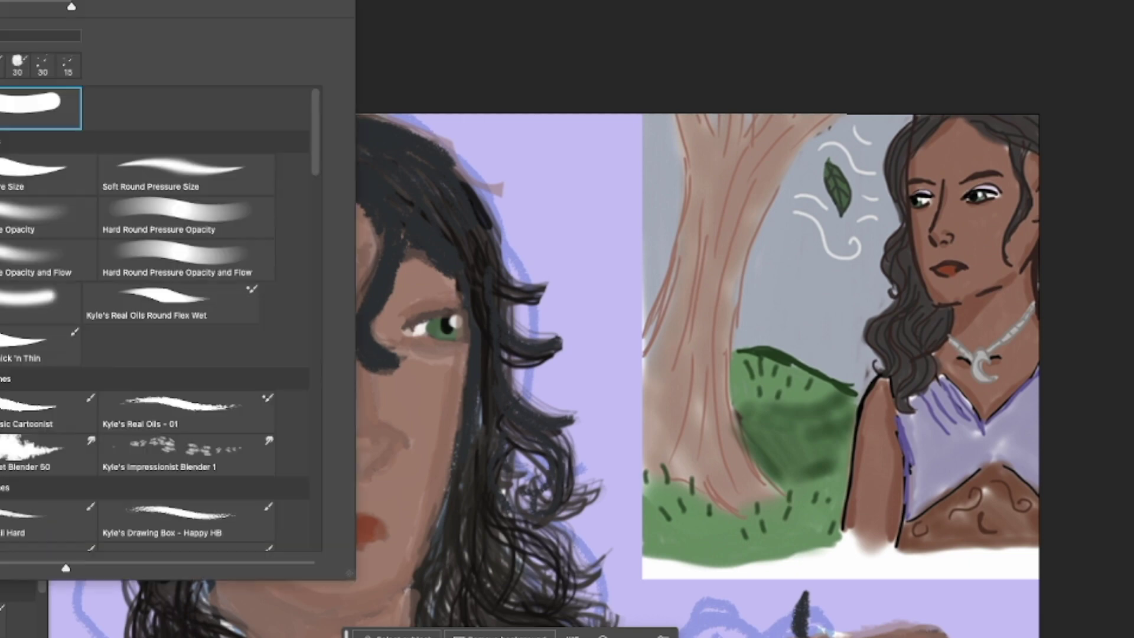
left_click(533, 175)
mouse_move(242, 276)
left_mouse_down()
mouse_move(322, 271)
mouse_move(235, 275)
left_mouse_up()
left_click_drag(408, 270, 459, 269)
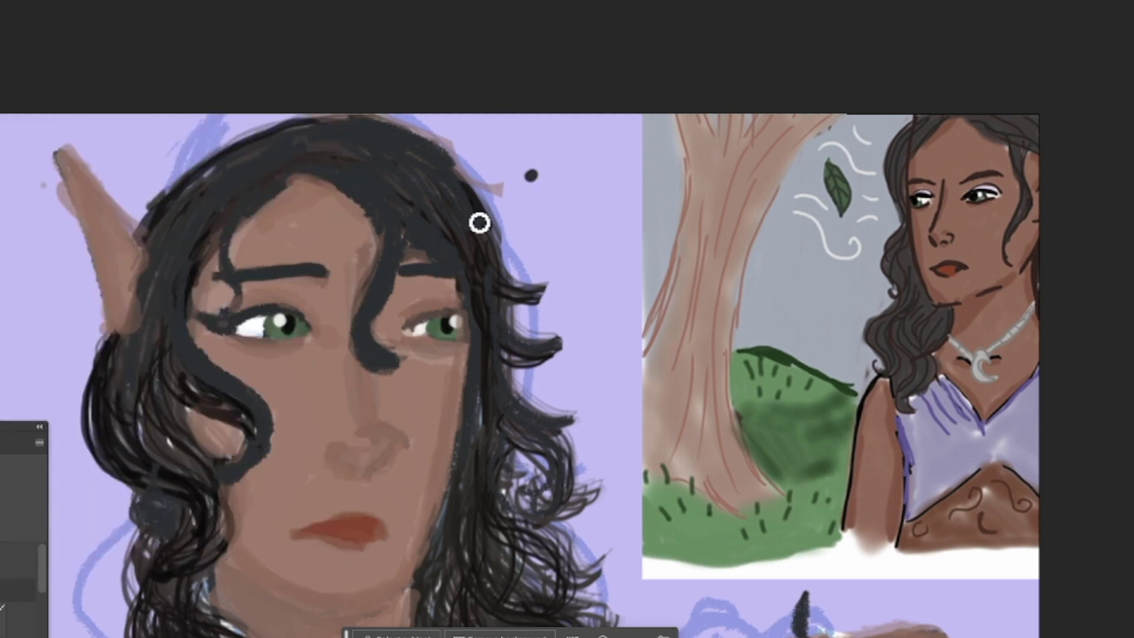
Sample the red of the lips and sharpen their outline and centre line
left_click(367, 533)
left_click_drag(39, 434, 0, 513)
left_click(0, 461)
left_click(527, 289)
left_click(757, 163)
left_click(0, 0)
left_click(572, 253)
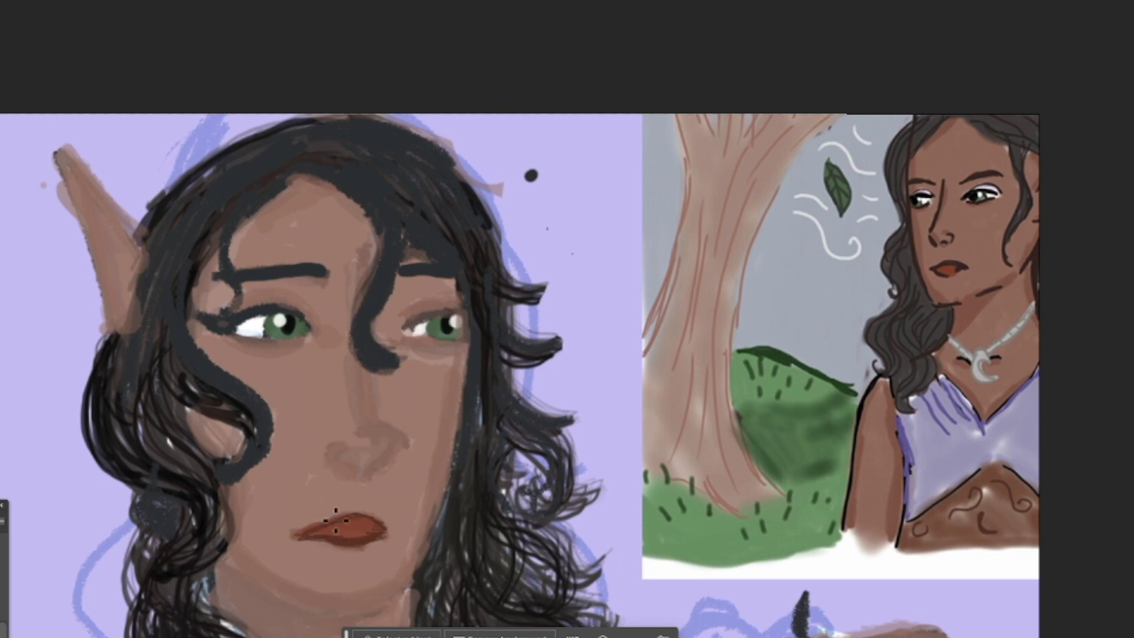
Choose the PENCIL - Soft brush and darken the far eye's lash line and the hair along the forehead and beside the ear
left_click(0, 0)
left_click_drag(318, 160, 324, 211)
left_click(228, 528)
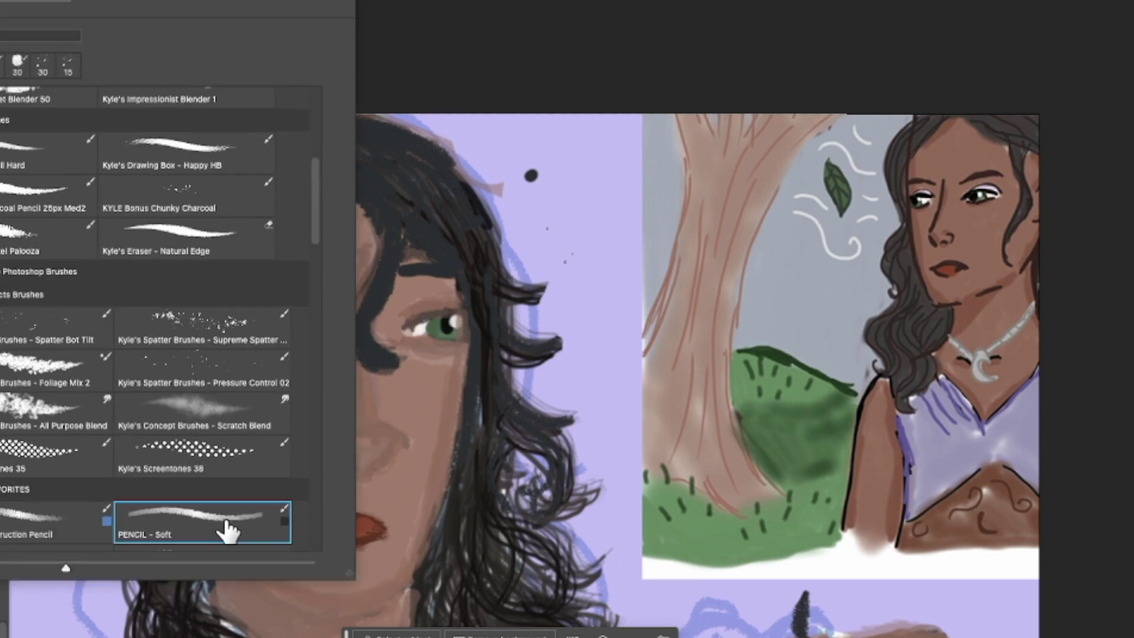
left_click_drag(408, 325, 473, 319)
mouse_move(226, 326)
left_mouse_down()
mouse_move(236, 271)
mouse_move(226, 243)
left_mouse_up()
left_click_drag(310, 177, 232, 239)
mouse_move(116, 346)
left_mouse_down()
mouse_move(150, 260)
mouse_move(129, 338)
left_mouse_up()
mouse_move(192, 186)
left_mouse_down()
mouse_move(156, 213)
mouse_move(134, 256)
left_mouse_up()
mouse_move(105, 318)
left_mouse_down()
mouse_move(86, 400)
mouse_move(92, 430)
left_mouse_up()
Erase the stray black dot, the brown overflow above the hair and the rough edges around the pointed ear
left_click(0, 0)
left_click_drag(531, 175, 489, 174)
left_click_drag(410, 122, 461, 172)
left_click_drag(47, 177, 73, 251)
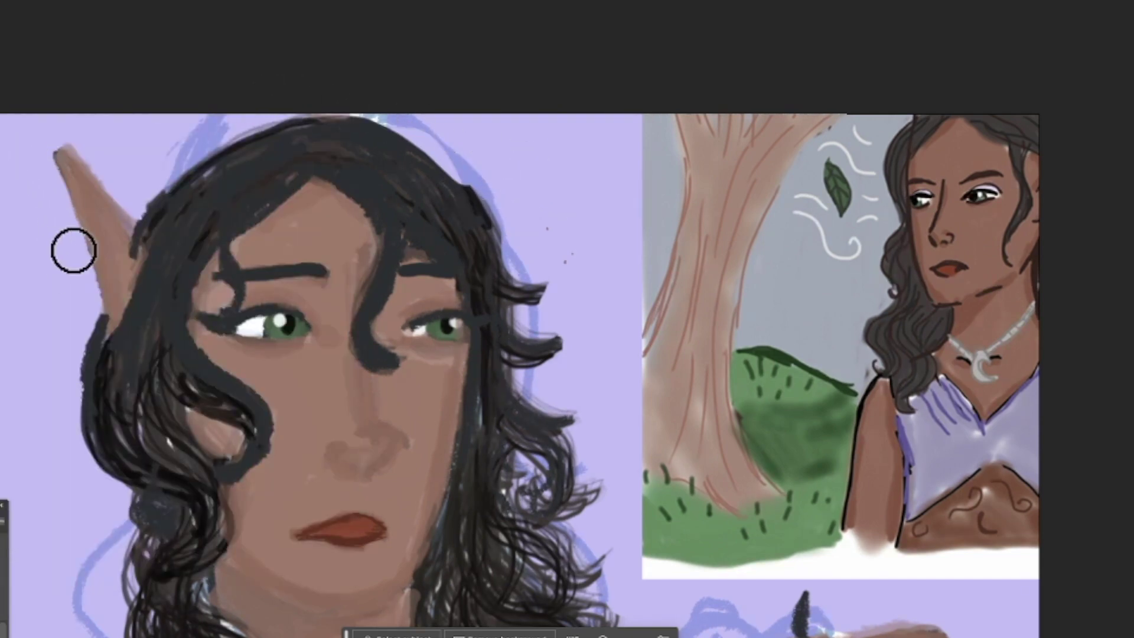
left_click_drag(69, 147, 132, 203)
left_click(6, 0)
left_click(36, 0)
left_click(18, 0)
left_click(546, 87)
left_click_drag(121, 199, 132, 210)
Replace the reference drawing with the frog photo in the upper right corner and hide the blue sketch layers
scroll(390, 272, "down", 10)
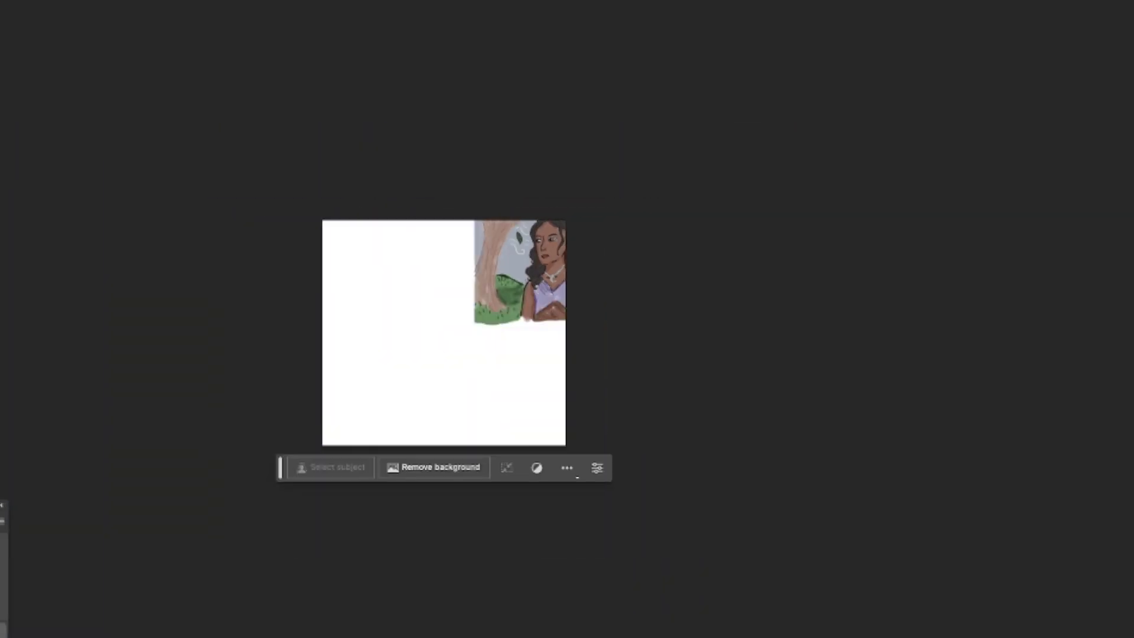
key("ctrl+comma")
left_click_drag(543, 279, 490, 255)
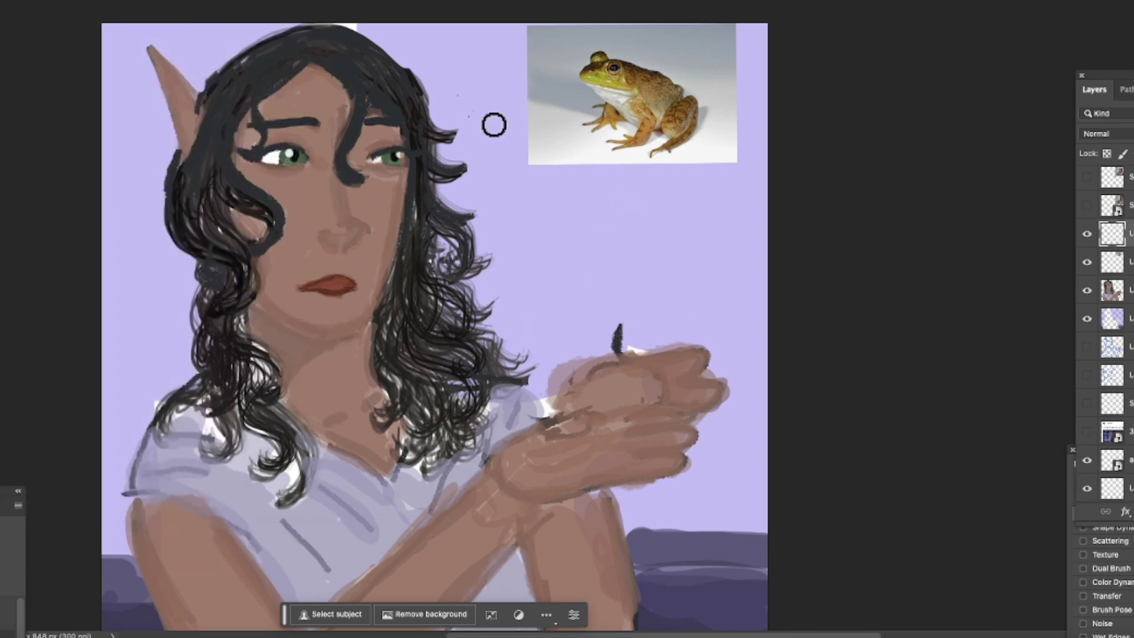
Sketch the frog's head, back and haunch in blue over the cupped hands on a new layer
mouse_move(607, 285)
left_mouse_down()
mouse_move(575, 357)
mouse_move(595, 291)
mouse_move(610, 322)
mouse_move(623, 297)
mouse_move(706, 349)
mouse_move(701, 397)
left_mouse_up()
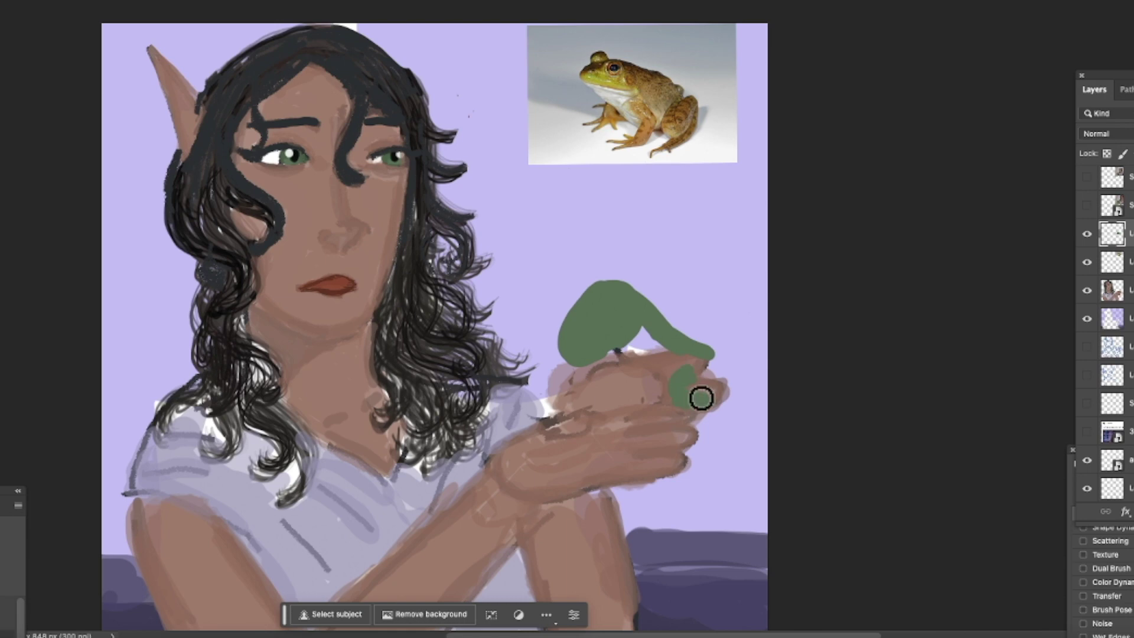
key("ctrl+z")
left_click_drag(311, 184, 308, 267)
left_click(71, 278)
mouse_move(573, 308)
left_mouse_down()
mouse_move(570, 380)
mouse_move(620, 339)
mouse_move(576, 303)
mouse_move(625, 316)
mouse_move(689, 368)
left_mouse_up()
left_click_drag(657, 418, 681, 407)
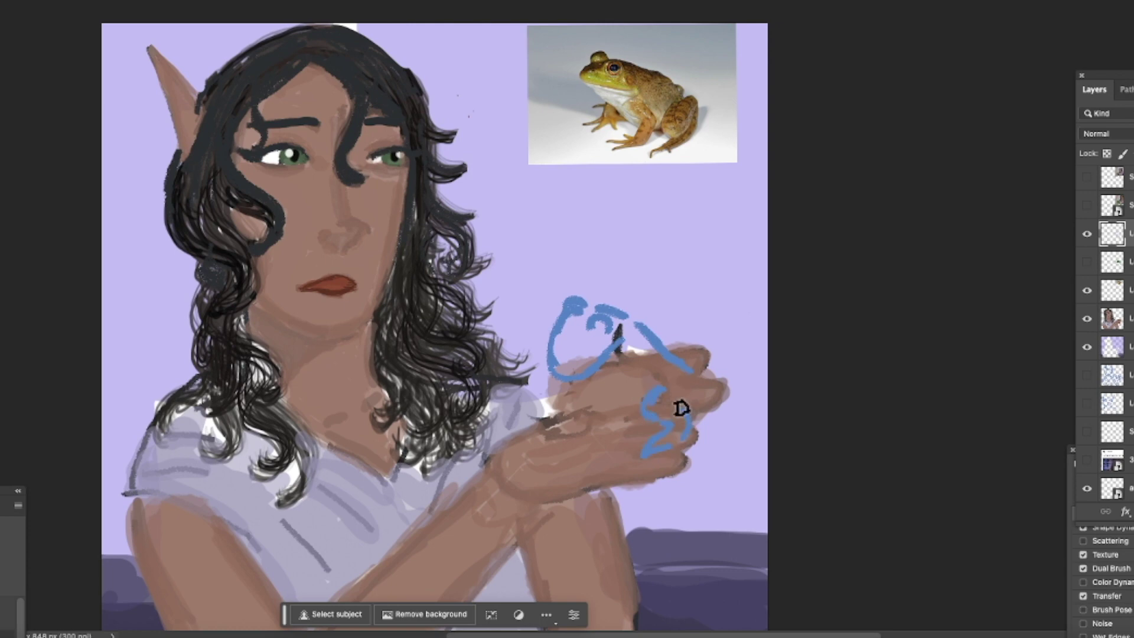
Sketch the frog's front legs, feet and hind leg in blue and redraw its near eye as a clean circle
mouse_move(567, 381)
left_mouse_down()
mouse_move(548, 436)
mouse_move(649, 424)
mouse_move(648, 449)
mouse_move(658, 397)
left_mouse_up()
key("e")
left_click(4, 5)
mouse_move(605, 322)
left_mouse_down()
mouse_move(579, 307)
mouse_move(594, 325)
mouse_move(585, 297)
mouse_move(623, 315)
left_mouse_up()
key("b")
mouse_move(645, 421)
left_mouse_down()
mouse_move(691, 437)
mouse_move(663, 406)
left_mouse_up()
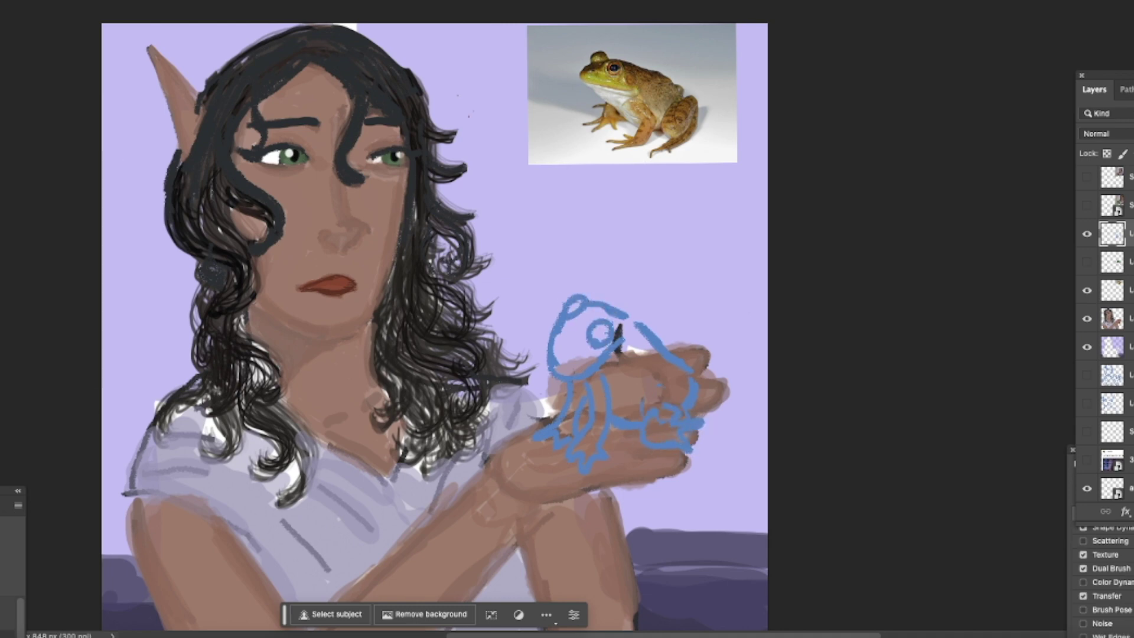
Fade the blue frog sketch and ink the frog's head, eyes, legs and body in dark lines on a new layer
left_click(240, 515)
left_click_drag(565, 323, 540, 356)
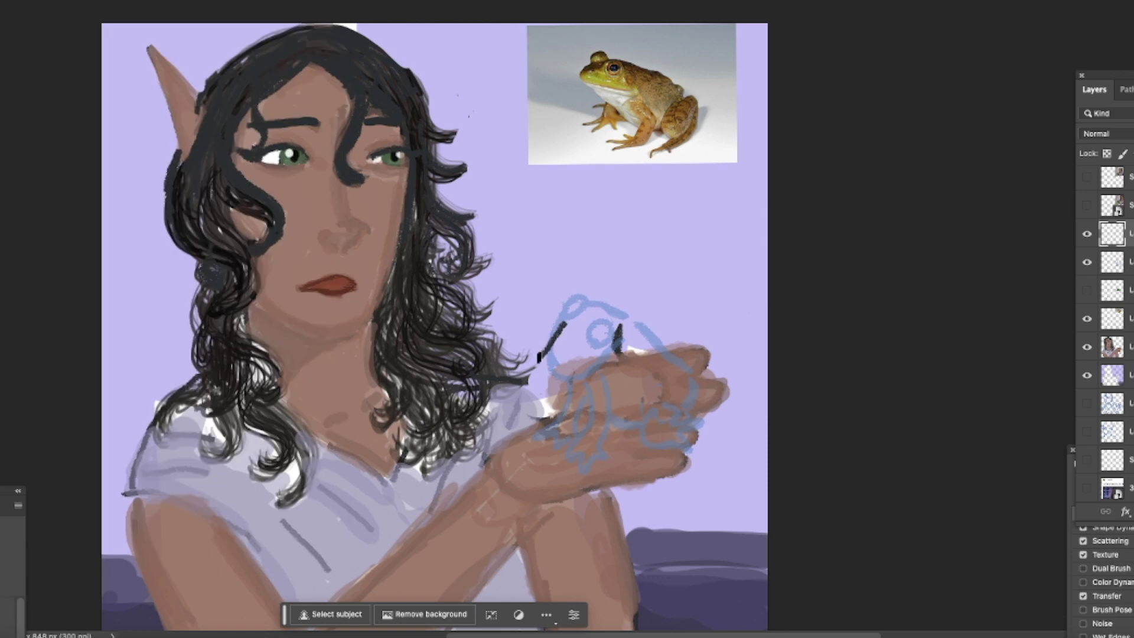
left_click_drag(597, 323, 591, 328)
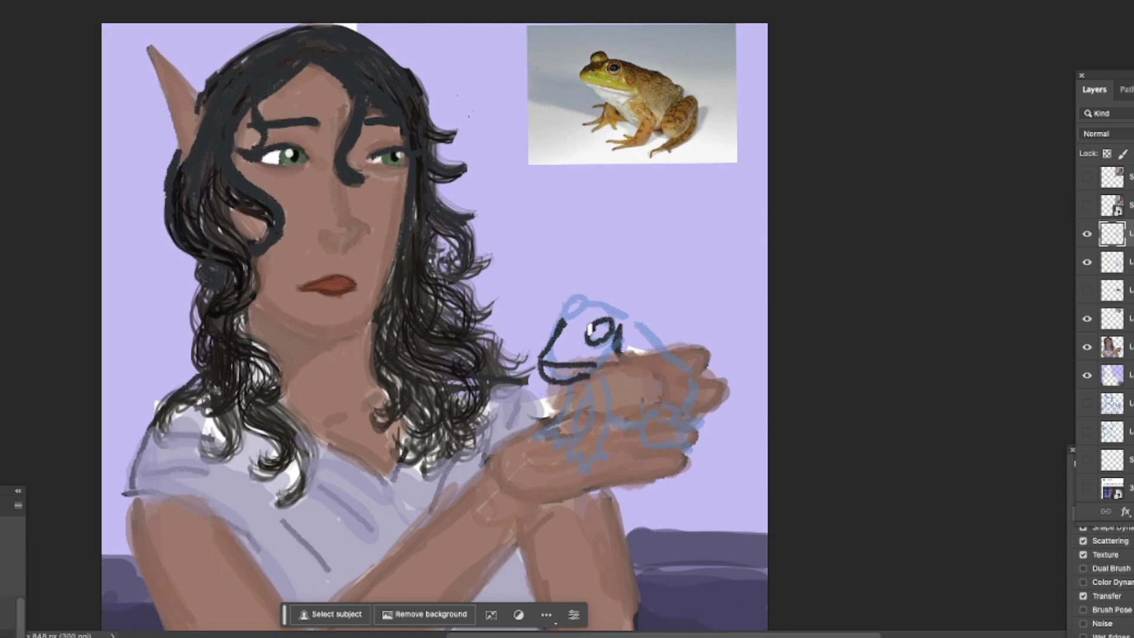
left_click_drag(564, 373, 544, 447)
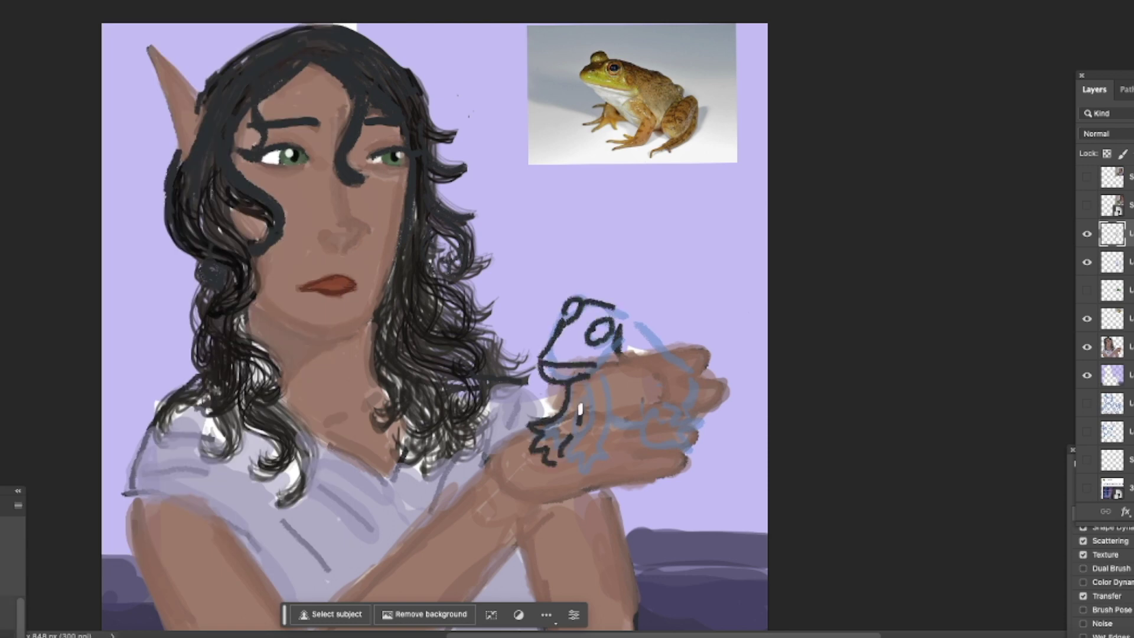
left_click_drag(580, 410, 589, 485)
mouse_move(617, 312)
left_mouse_down()
mouse_move(697, 413)
mouse_move(679, 473)
mouse_move(690, 432)
left_mouse_up()
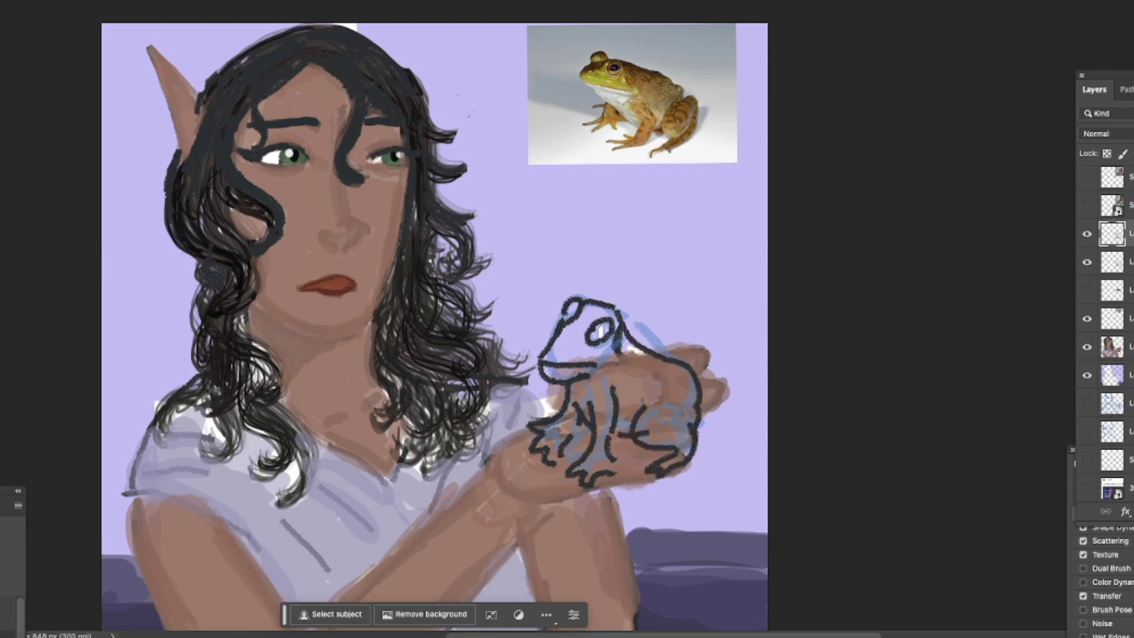
Erase the dark ink lines over the blue frog sketch
key("e")
left_click_drag(25, 4, 12, 3)
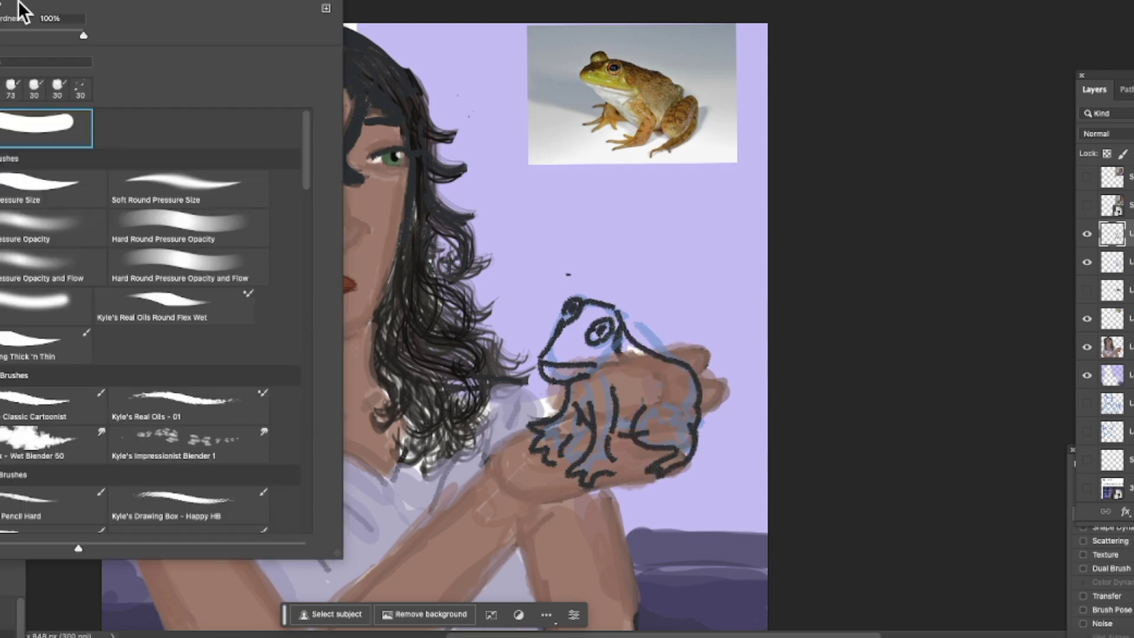
left_click_drag(596, 408, 593, 427)
left_click_drag(566, 324, 553, 344)
left_click_drag(12, 3, 24, 4)
left_click_drag(577, 358, 652, 312)
Sample the green of the woman's iris and fill in the frog's head, back and body around the near eye
key("b")
left_click_drag(307, 381, 307, 136)
left_click(13, 140)
double_click(13, 148)
left_click(289, 158, "alt")
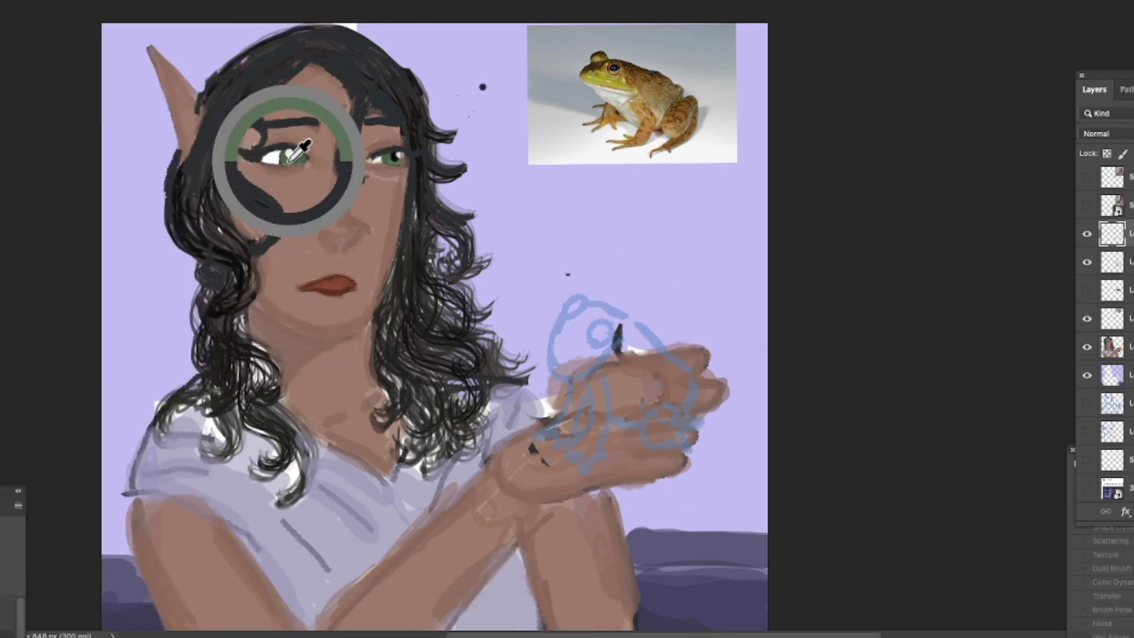
mouse_move(576, 315)
left_mouse_down()
mouse_move(577, 357)
mouse_move(553, 343)
mouse_move(583, 340)
mouse_move(615, 308)
mouse_move(567, 307)
left_mouse_up()
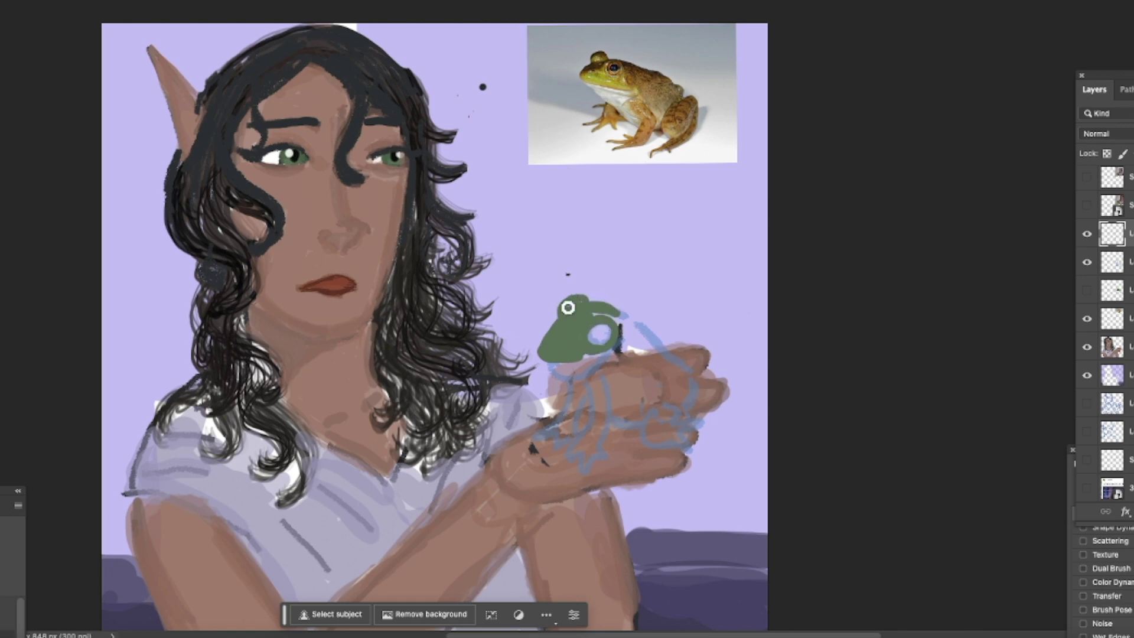
mouse_move(610, 376)
left_mouse_down()
mouse_move(614, 395)
mouse_move(623, 315)
left_mouse_up()
left_click_drag(660, 349, 687, 390)
mouse_move(620, 394)
left_mouse_down()
mouse_move(640, 360)
mouse_move(656, 387)
left_mouse_up()
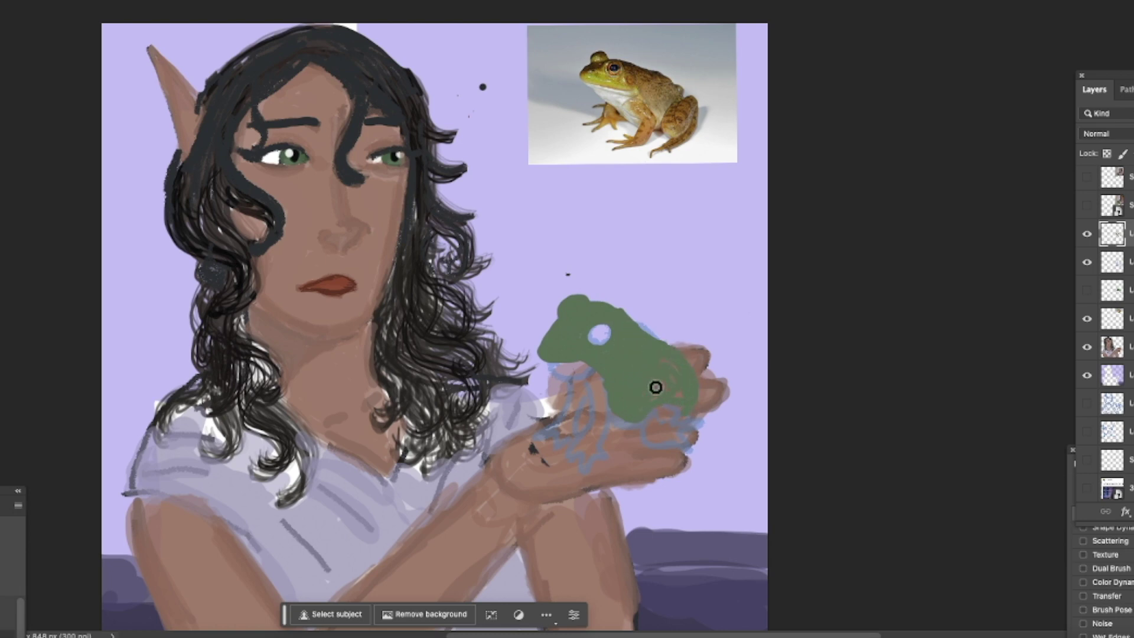
Pick a pale grey-green and paint the frog's chin, throat and chest
left_click(392, 245)
left_click(709, 179)
left_click_drag(581, 372, 555, 366)
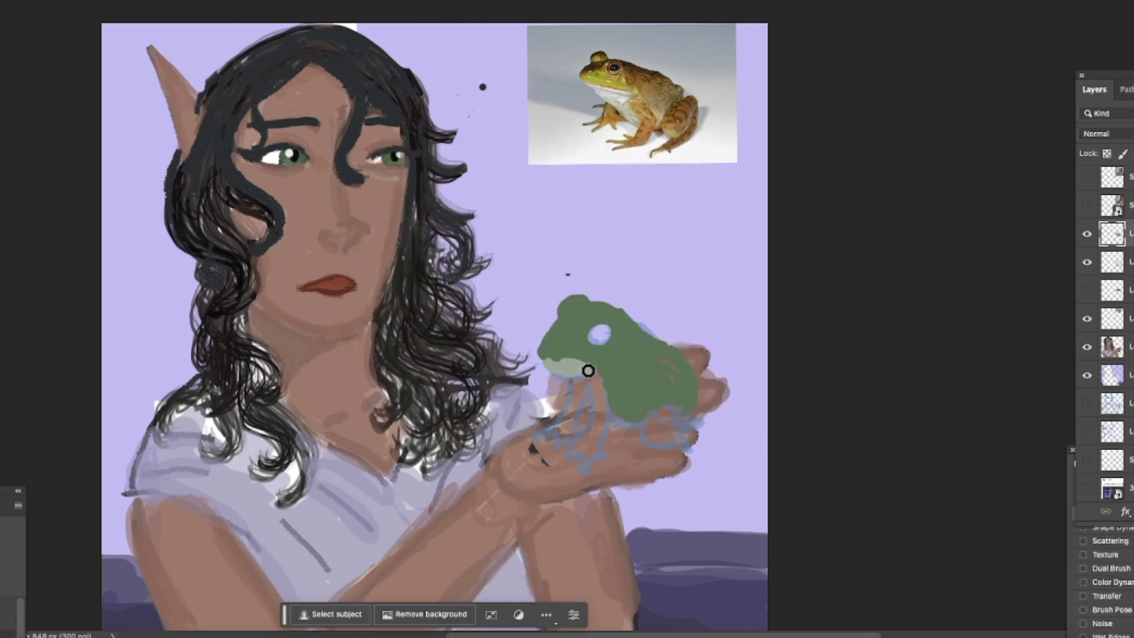
left_click_drag(591, 402, 589, 372)
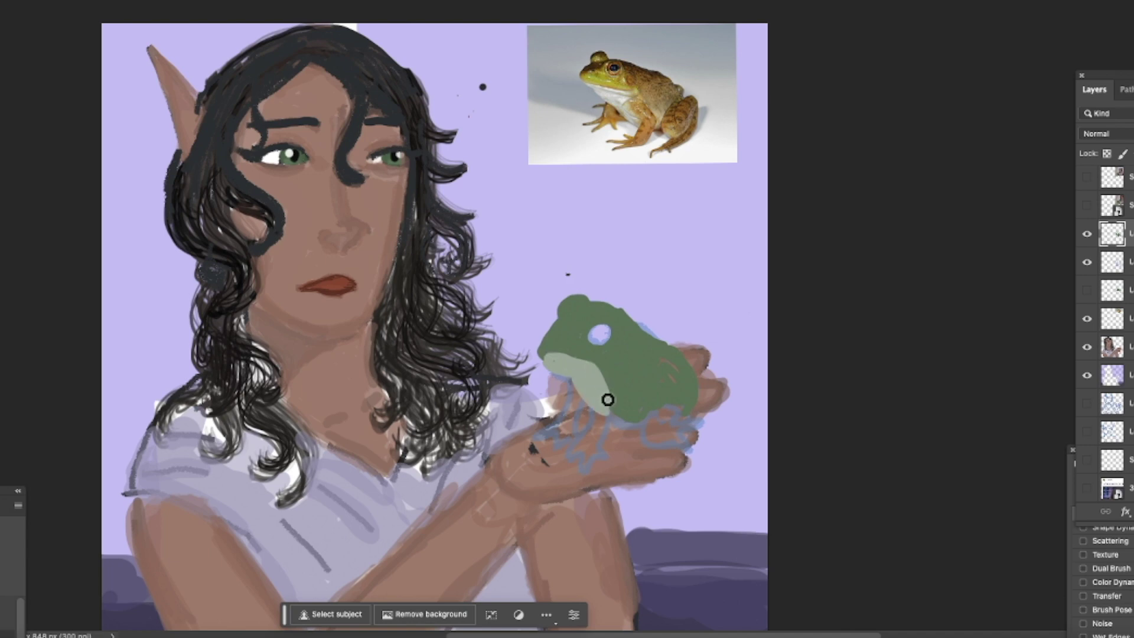
Pick a darker green and outline the frog's front legs, feet and haunch with thin lines
left_click(655, 361)
left_click(424, 314)
left_click(706, 179)
left_click(1, 3)
mouse_move(557, 320)
left_mouse_down()
mouse_move(565, 298)
mouse_move(540, 343)
left_mouse_up()
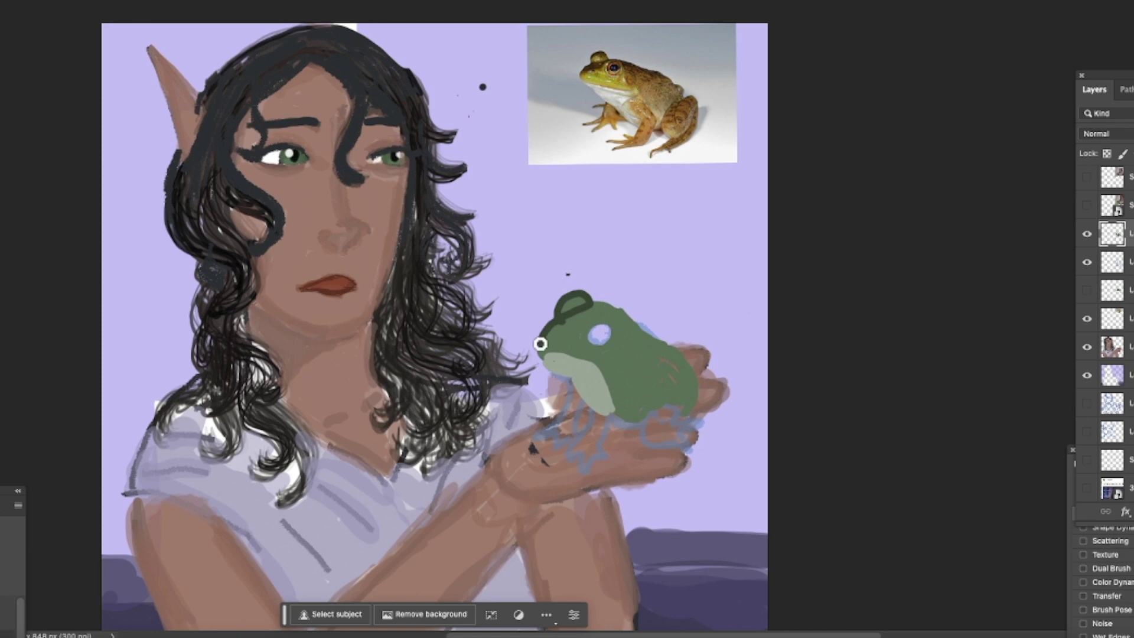
key("super+z")
left_click(1, 3)
left_click(503, 191)
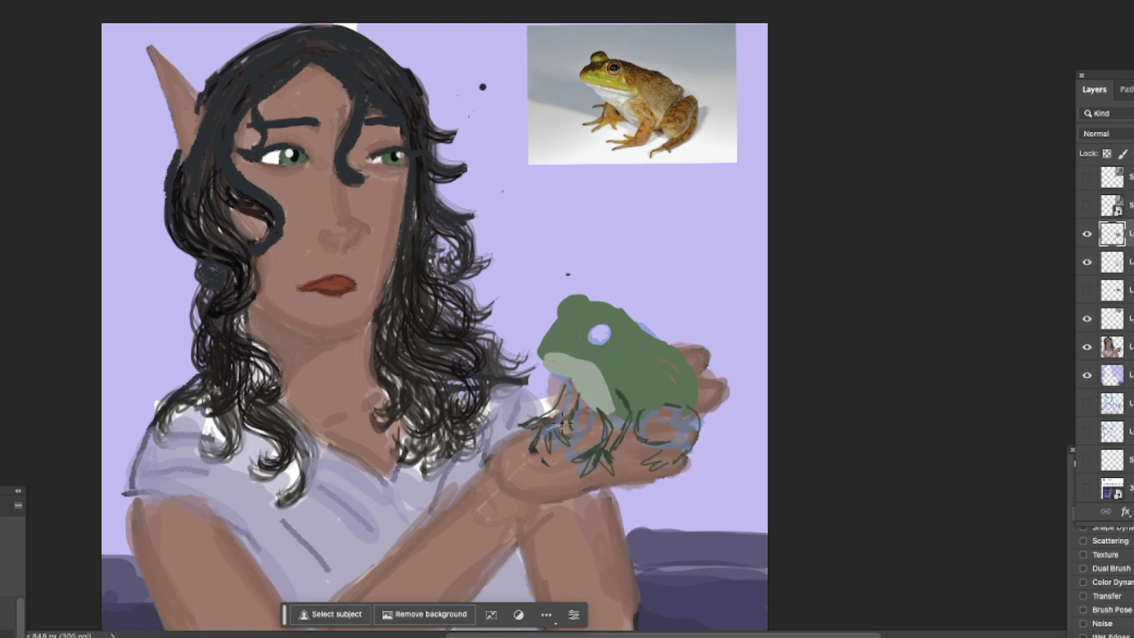
Sample the frog's body green and fill in its front legs, feet and hind leg
key("i")
left_click(662, 367)
key("b")
left_click(6, 4)
mouse_move(604, 403)
left_mouse_down()
mouse_move(614, 432)
mouse_move(573, 461)
mouse_move(589, 451)
left_mouse_up()
key("super+z")
left_click(5, 3)
left_click(751, 196)
mouse_move(627, 396)
left_mouse_down()
mouse_move(592, 475)
mouse_move(610, 400)
mouse_move(562, 441)
mouse_move(570, 390)
left_mouse_up()
mouse_move(643, 424)
left_mouse_down()
mouse_move(683, 453)
mouse_move(684, 440)
left_mouse_up()
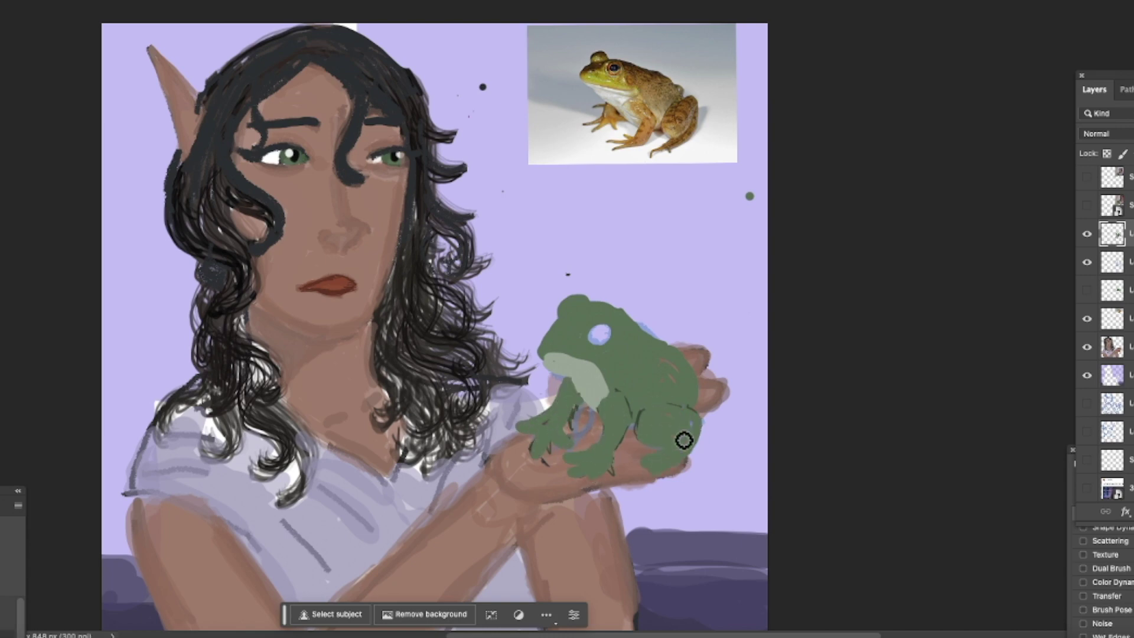
Paint the frog's near eye beige with a black pupil and add a thin dark line around the far eye bump
key("n")
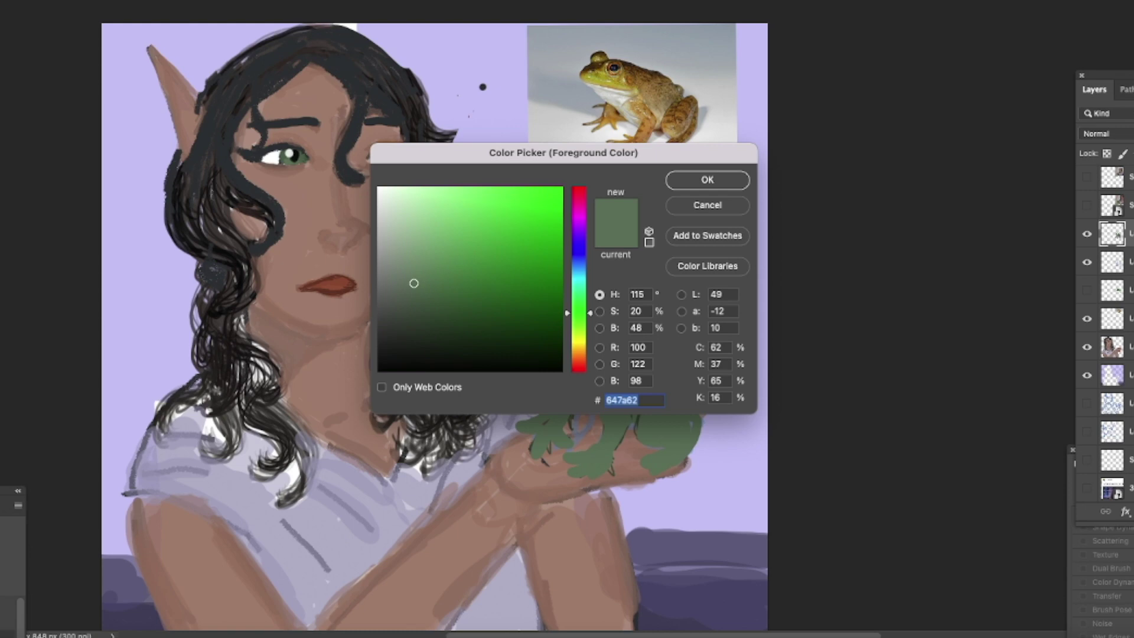
left_click(708, 180)
key("n")
left_click(699, 175)
left_click(4, 8)
left_click_drag(592, 337, 599, 335)
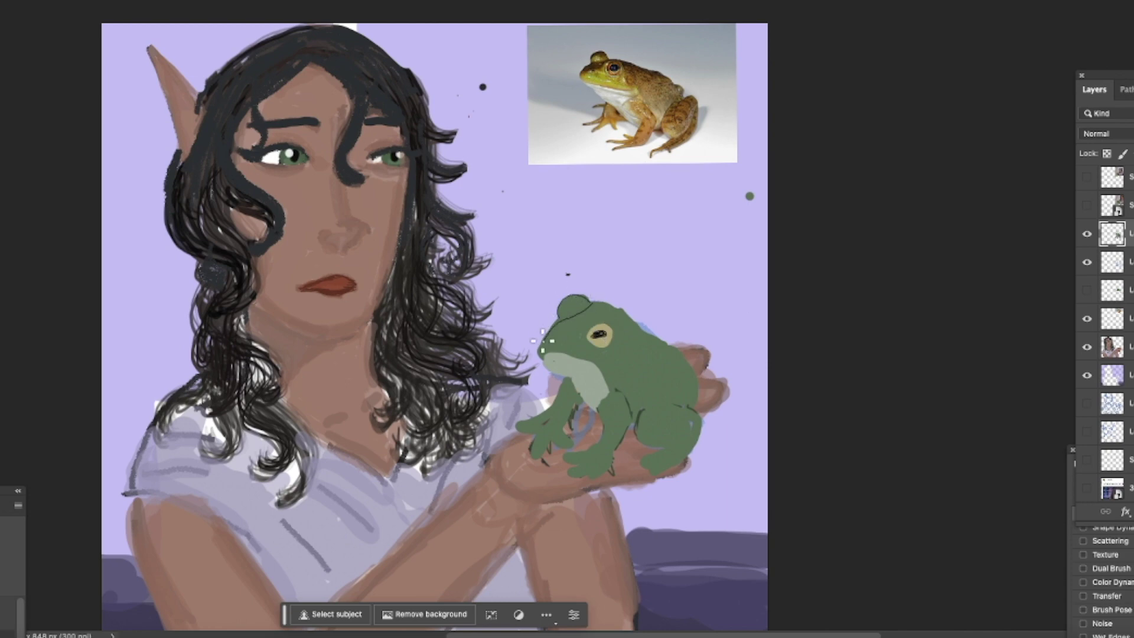
Hide the blue frog sketch, then scale down the painted frog and move it onto the palm
left_click(1087, 262)
left_click(89, 231)
left_click_drag(616, 399, 615, 381)
left_click_drag(478, 66, 535, 133)
left_click_drag(644, 378, 622, 374)
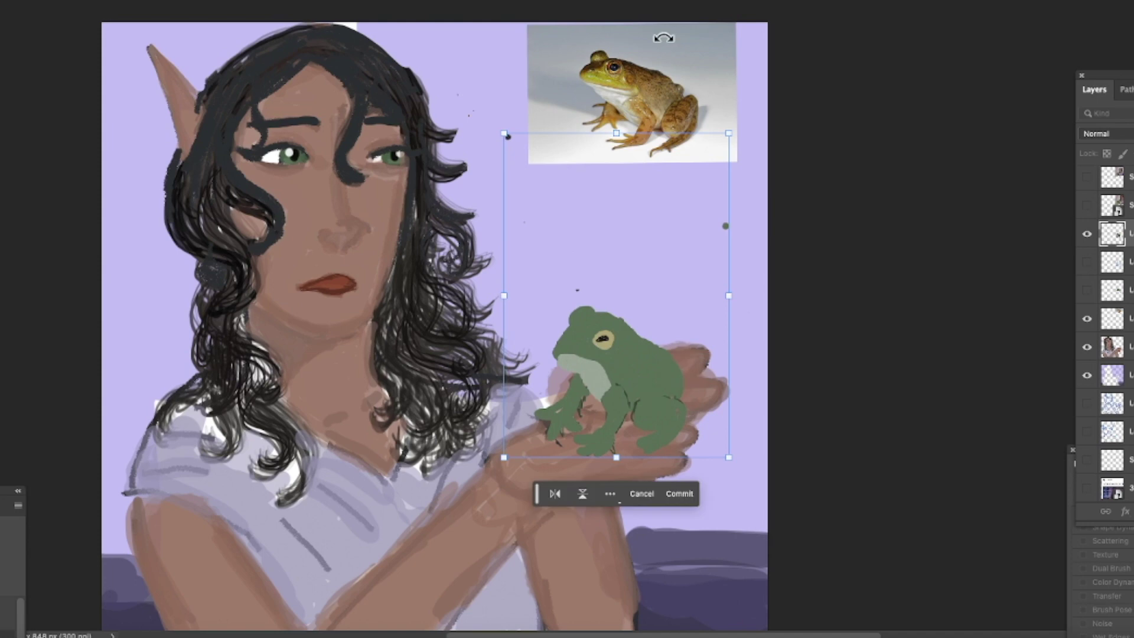
key("Return")
scroll(677, 253, "down", 1)
left_click(17, 1)
key("Escape")
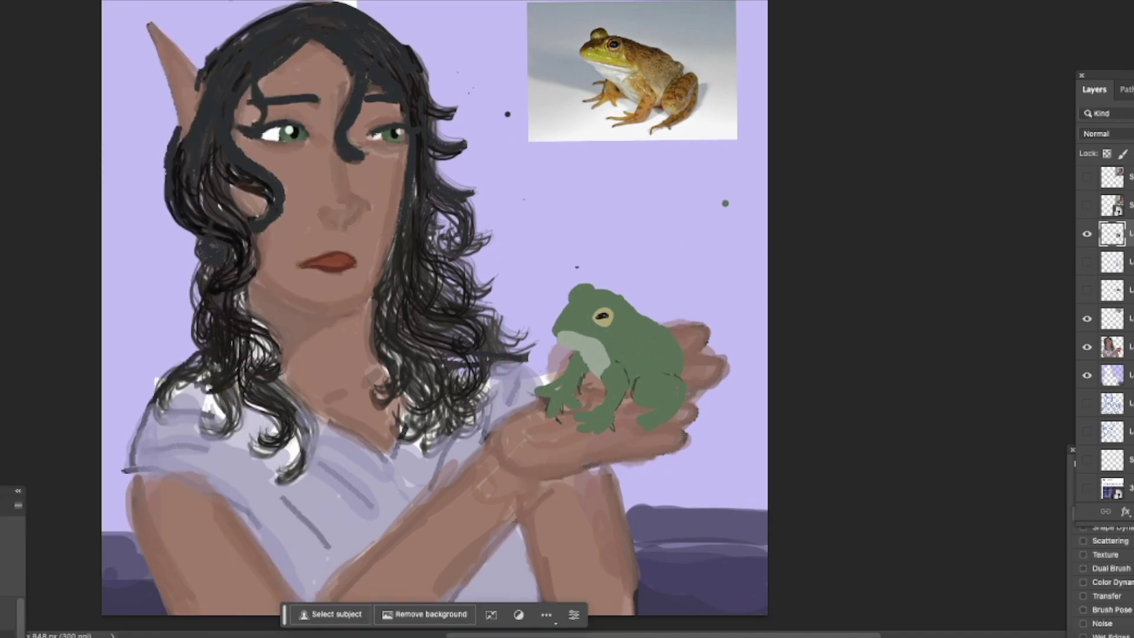
left_click(1087, 233)
left_click(1086, 233)
left_click(3, 5)
double_click(112, 190)
key("v")
left_click_drag(621, 354, 627, 372)
key("super+z")
Pick a darker green and shade the contours of the frog's head, back, front legs and haunch
left_click(0, 111)
left_click(3, 5)
left_click(840, 267)
left_click(0, 336)
left_click(480, 341)
left_click(688, 179)
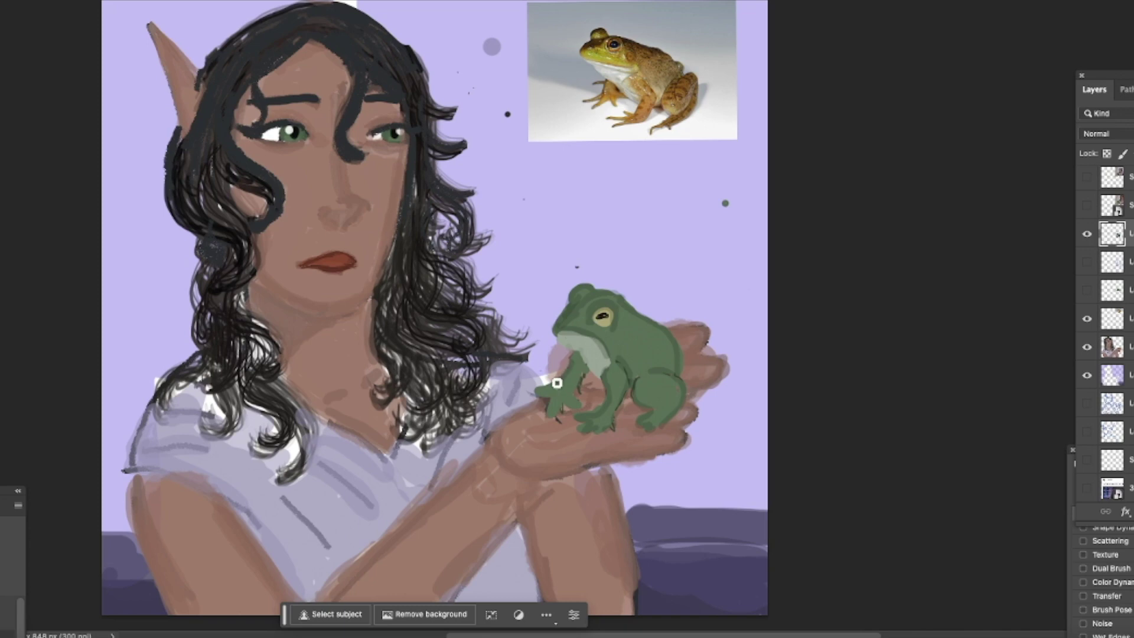
Erase the rough edges around the frog's legs and feet and the stray dots in the lavender background
key("e")
left_click(587, 385)
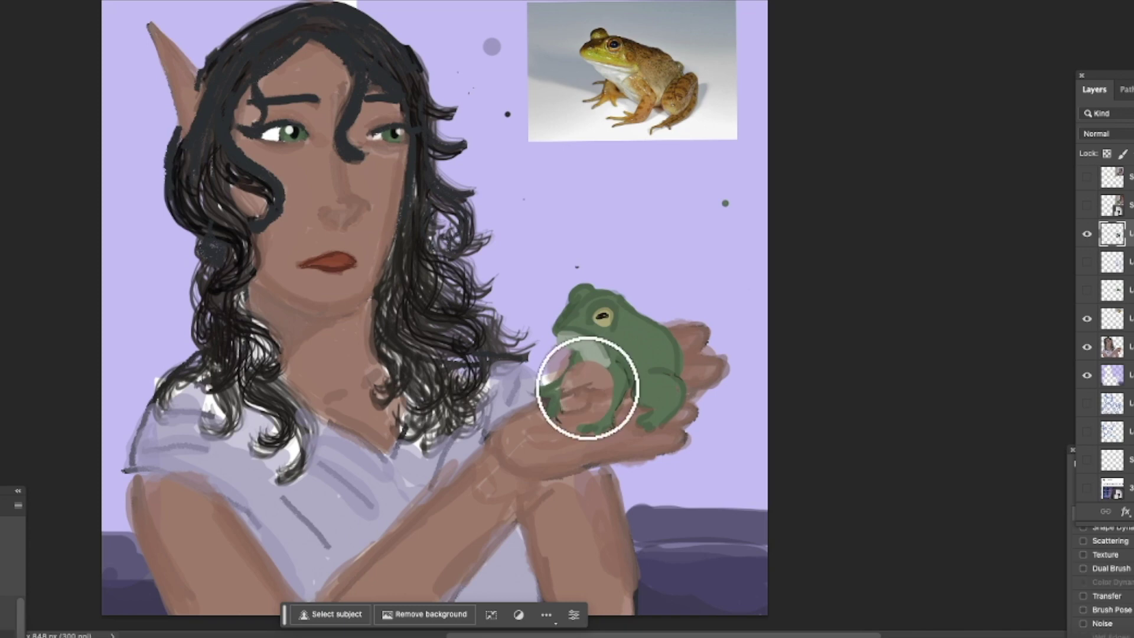
key("super+z")
left_click(15, 3)
left_click(802, 296)
left_click(527, 392)
left_click(561, 433)
left_click(618, 432)
left_click(589, 387)
left_click(719, 207)
left_click_drag(577, 267, 484, 36)
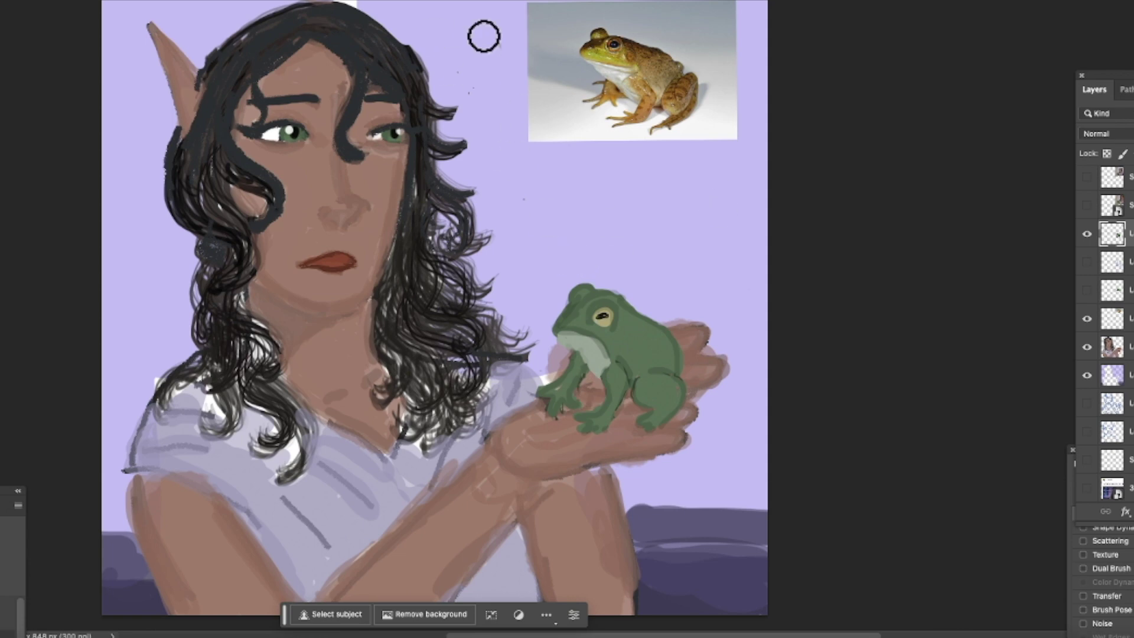
Sample the dark hair colour and paint finer strands over the hair beside the face and the forehead lock on the figure's layer
key("b")
left_click(1, 133)
left_click(217, 200)
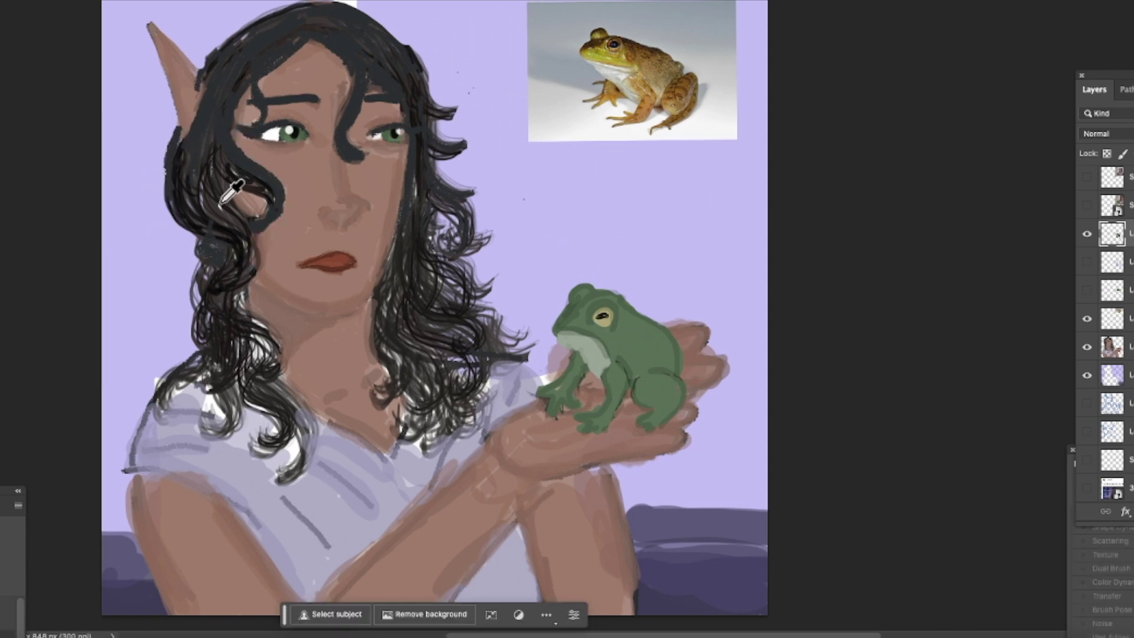
key("b")
left_click(14, 2)
scroll(264, 283, "down", 10)
left_click(195, 248)
left_click(15, 7)
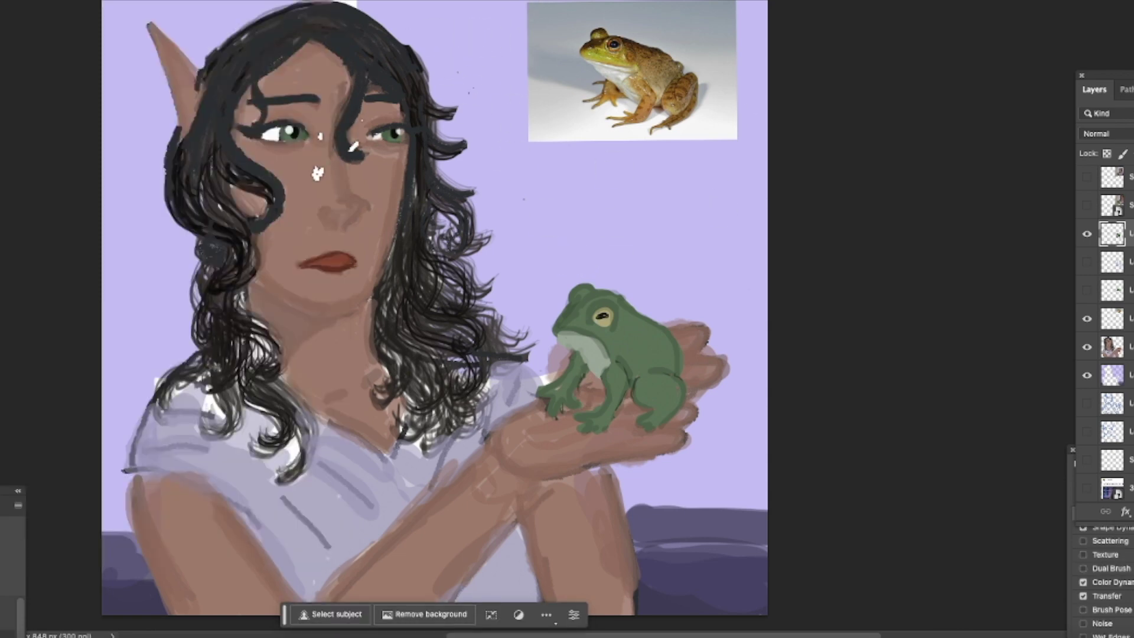
left_click(1110, 353)
left_click(21, 6)
left_click(369, 37)
left_click_drag(237, 127, 215, 127)
mouse_move(269, 59)
left_mouse_down()
mouse_move(204, 147)
mouse_move(215, 257)
mouse_move(322, 47)
mouse_move(387, 94)
mouse_move(349, 165)
left_mouse_up()
Add dark strands to the crown and fill out the curls on both shoulders
left_click(12, 6)
left_click(8, 6)
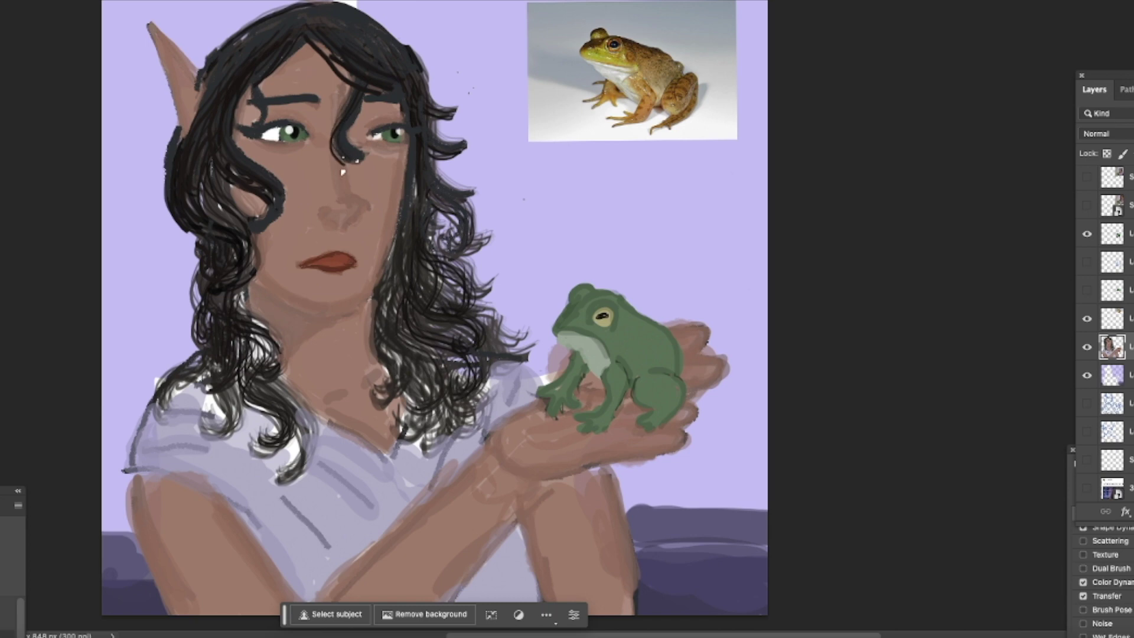
left_click_drag(316, 21, 403, 73)
mouse_move(231, 393)
left_mouse_down()
mouse_move(209, 430)
mouse_move(194, 427)
left_mouse_up()
left_click_drag(260, 404, 224, 438)
left_click_drag(310, 436, 267, 469)
left_click_drag(280, 376, 308, 458)
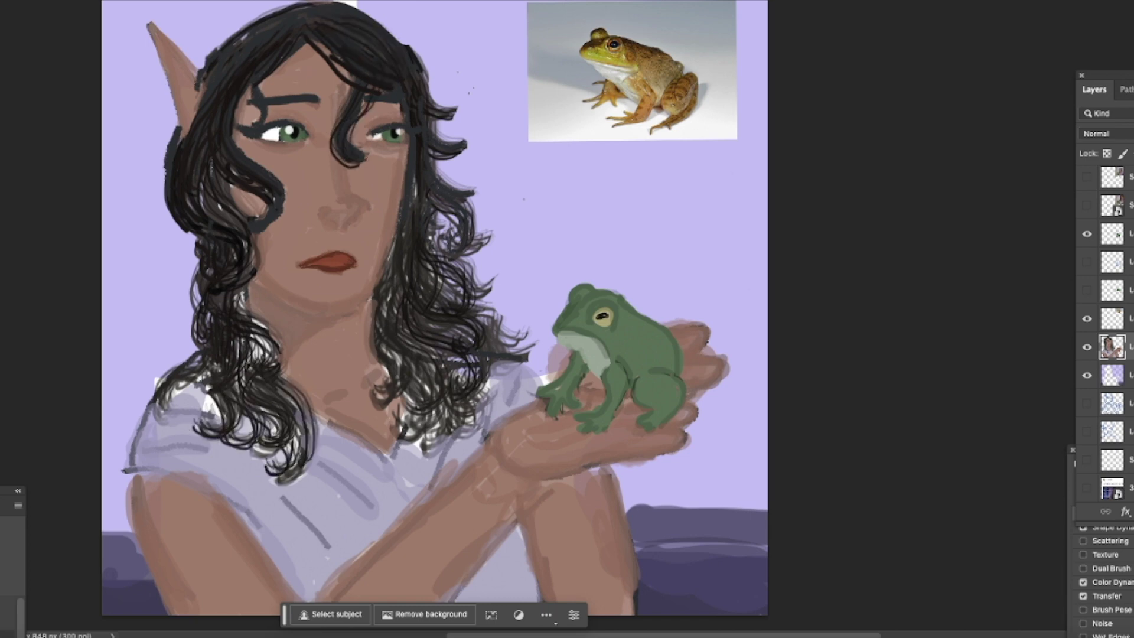
mouse_move(388, 441)
left_mouse_down()
mouse_move(519, 361)
mouse_move(472, 372)
left_mouse_up()
left_click_drag(458, 303, 438, 258)
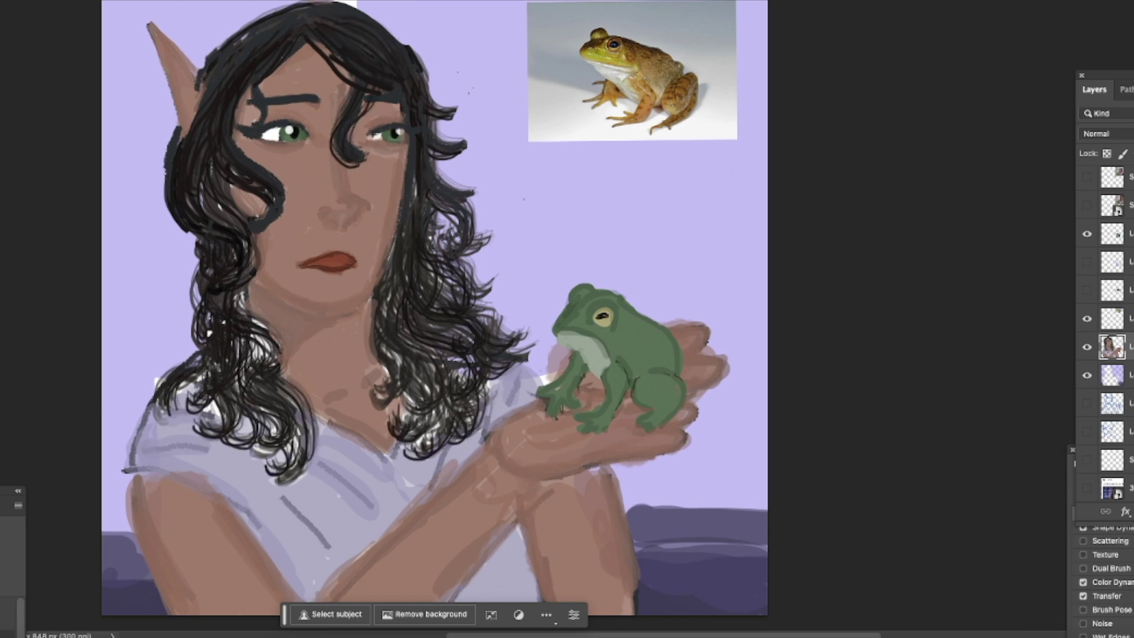
Hide the frog reference photo while keeping the painted frog visible
left_click(83, 34, "alt")
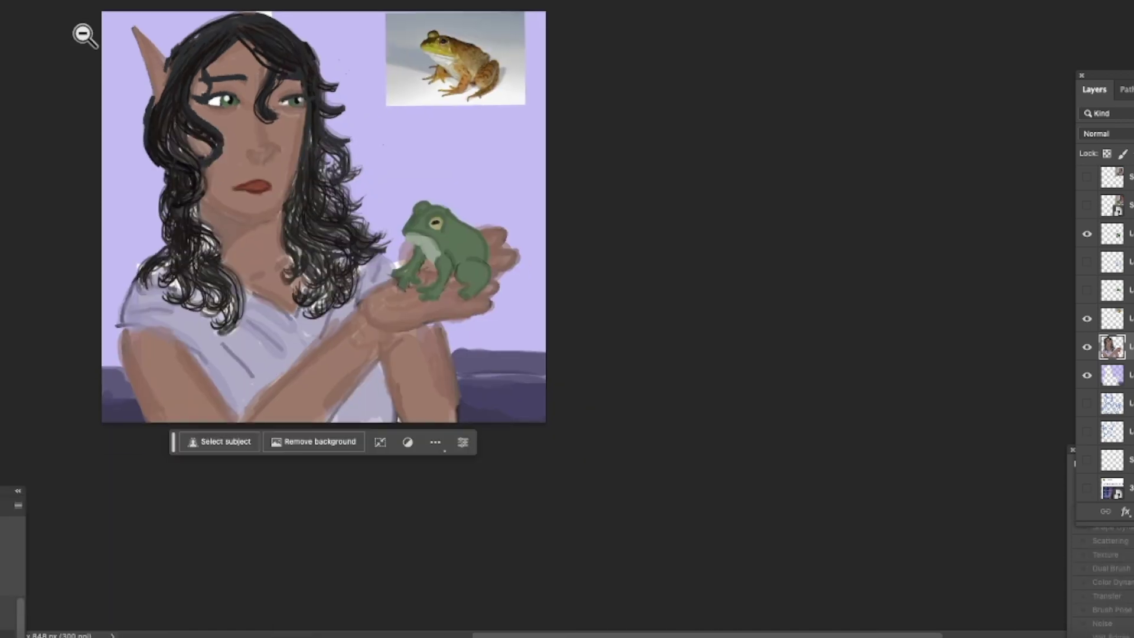
left_click(1087, 234)
left_click(1086, 235)
left_click(1087, 321)
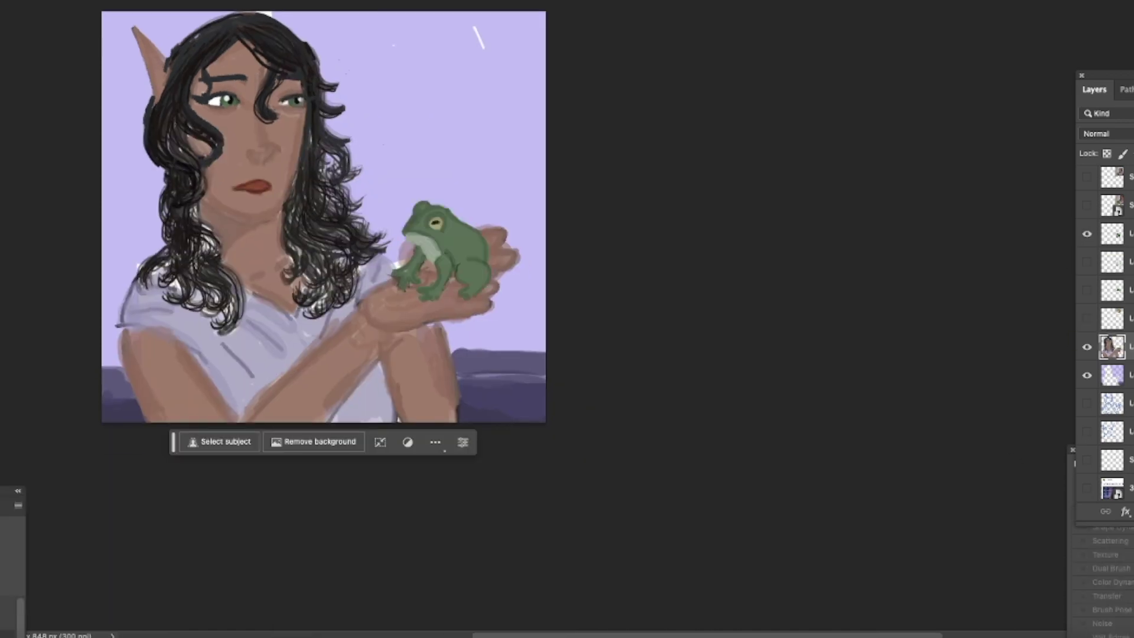
Add a Hue/Saturation adjustment layer above the figure with saturation +25 and lightness -5
left_click_drag(338, 264, 333, 288)
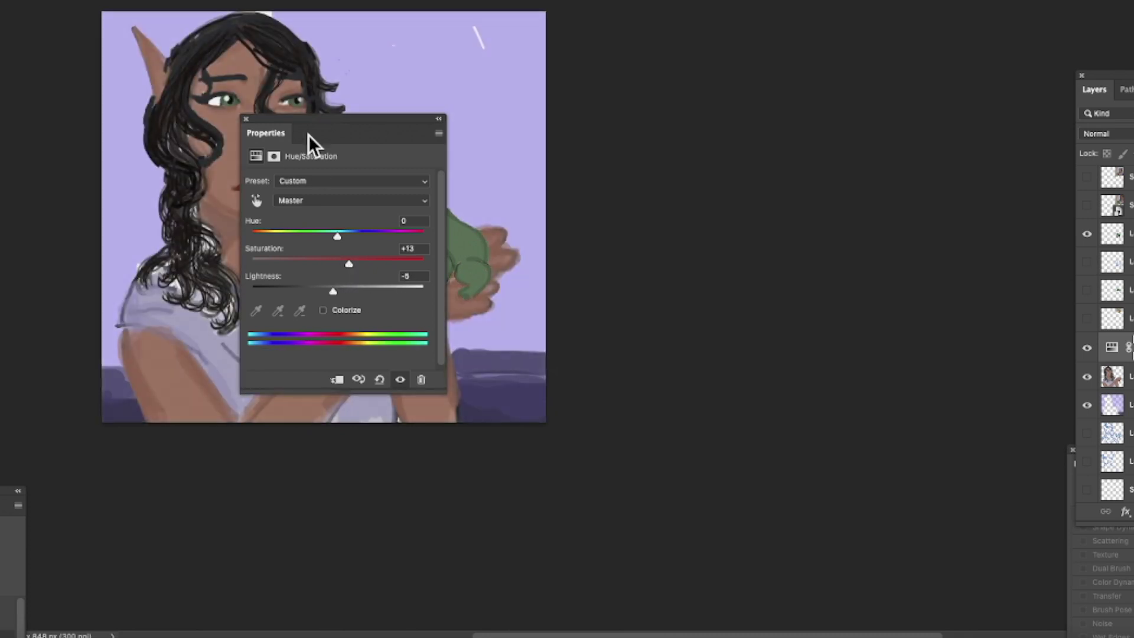
left_click_drag(313, 164, 645, 165)
left_click_drag(660, 260, 692, 259)
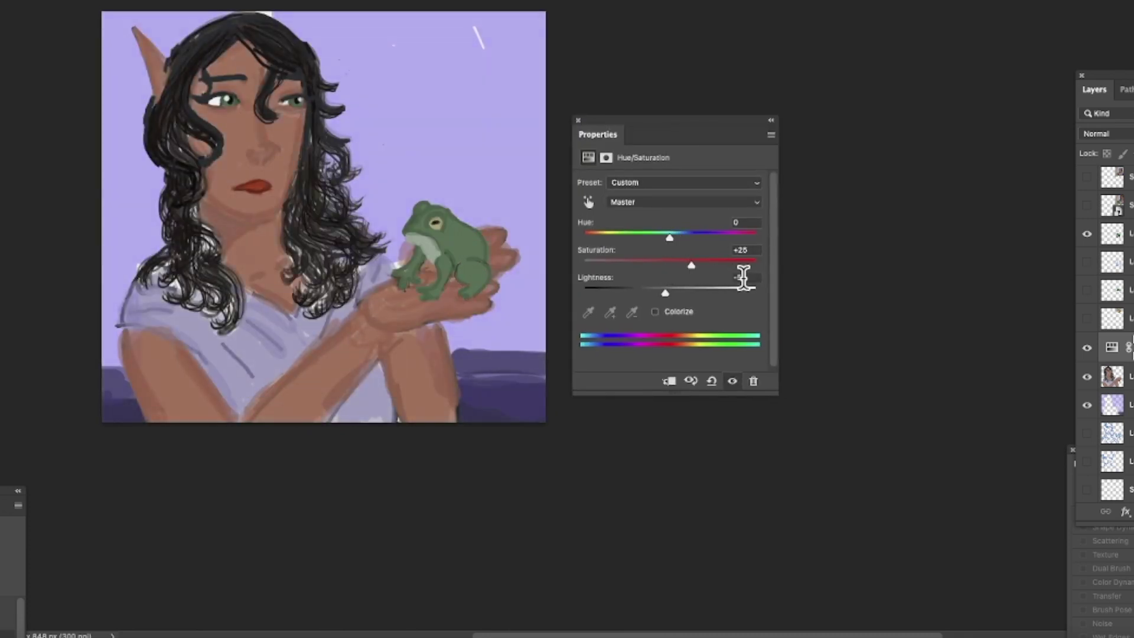
Lasso the pointed ear on the figure's layer, copy it to a new layer, and rotate and move the copy lower beside the original
left_click(1112, 375)
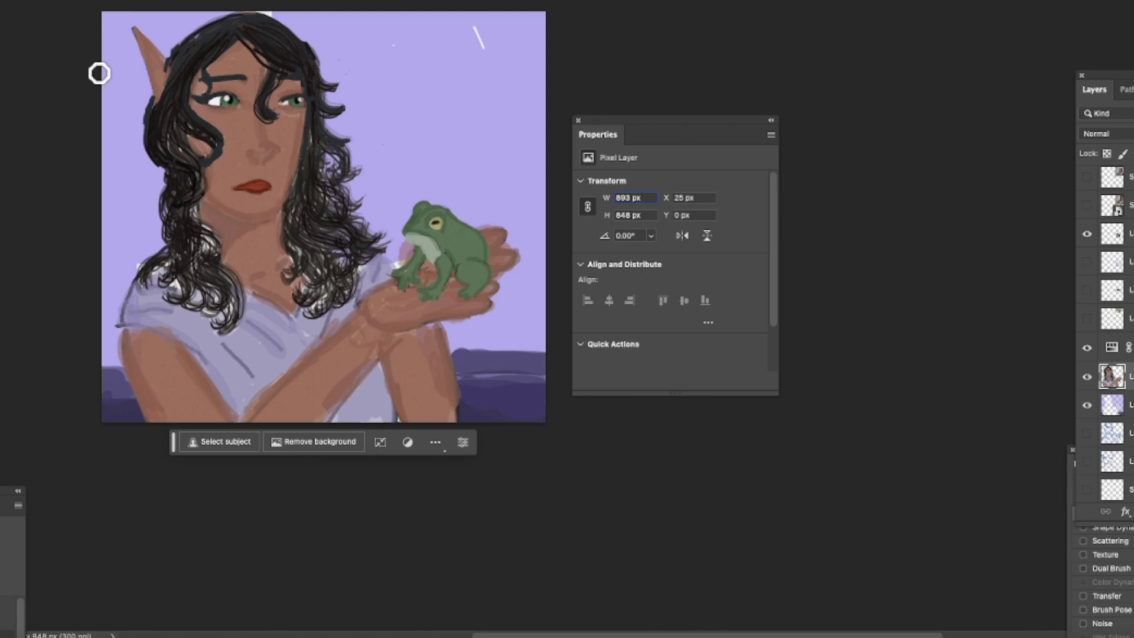
key("l")
mouse_move(166, 70)
left_mouse_down()
mouse_move(153, 19)
mouse_move(137, 115)
mouse_move(140, 23)
left_mouse_up()
key("super+z")
key("super+j")
left_click(65, 1)
left_click(93, 220)
left_click_drag(142, 77, 139, 100)
left_click_drag(194, 35, 182, 25)
left_click_drag(137, 104, 144, 107)
key("Return")
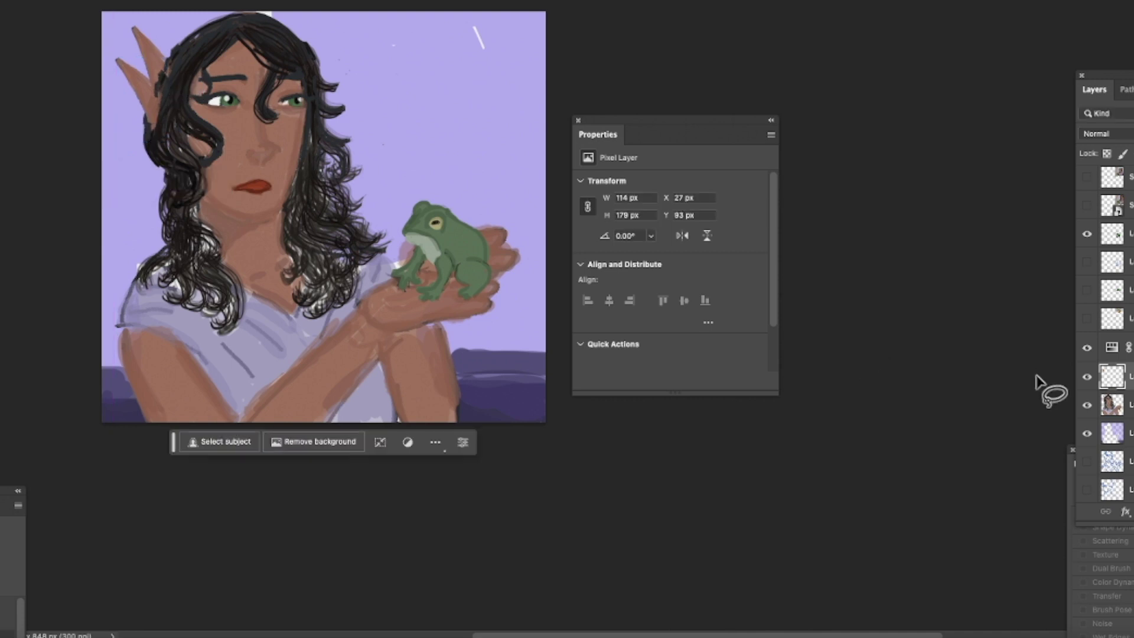
left_click(1112, 405)
left_click(49, 1)
left_click(89, 225)
left_click_drag(164, 125, 160, 99)
key("Escape")
Transform the copied ear again, rotating and moving it closer to the hair
left_click(1112, 377)
left_click(49, 1)
left_click(88, 226)
left_click_drag(177, 46, 179, 36)
left_click_drag(155, 88, 153, 99)
left_click_drag(176, 46, 167, 61)
left_click_drag(165, 90, 175, 75)
key("Return")
Hide the copied ear, sample the hair colour, and remove the original pointed ear from the figure's layer along the hair edge
left_click(1089, 378)
left_click(231, 166, "alt")
key("e")
left_click(142, 92)
left_click(608, 193)
key("b")
right_click(143, 92)
left_click(524, 238)
left_click(535, 201)
left_click(159, 90)
left_click(567, 200)
left_click(1129, 408)
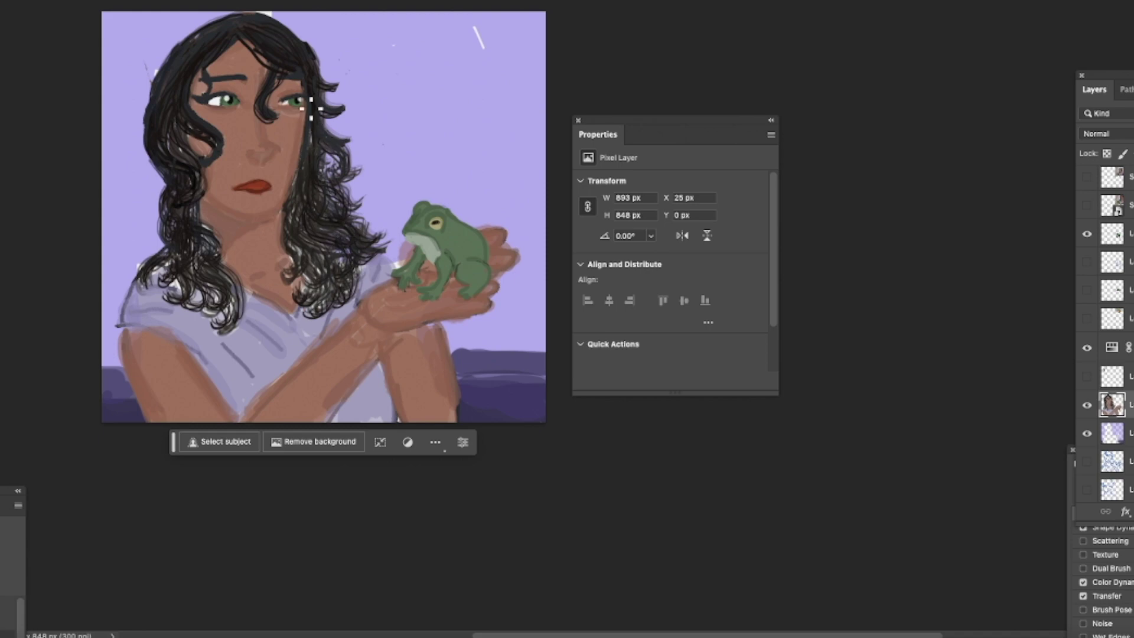
Sample the face's skin colour and paint a new long pointed ear against the hair in the picture's left half
left_click(239, 147, "alt")
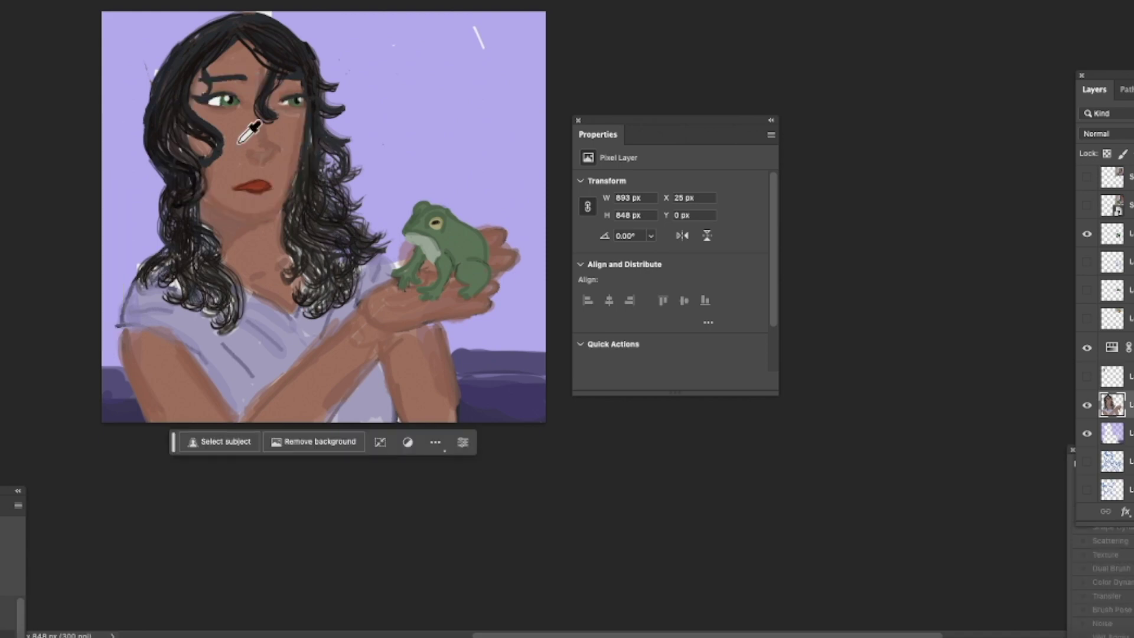
right_click(239, 146)
left_click_drag(307, 223, 317, 136)
left_click(39, 128)
left_click(441, 60)
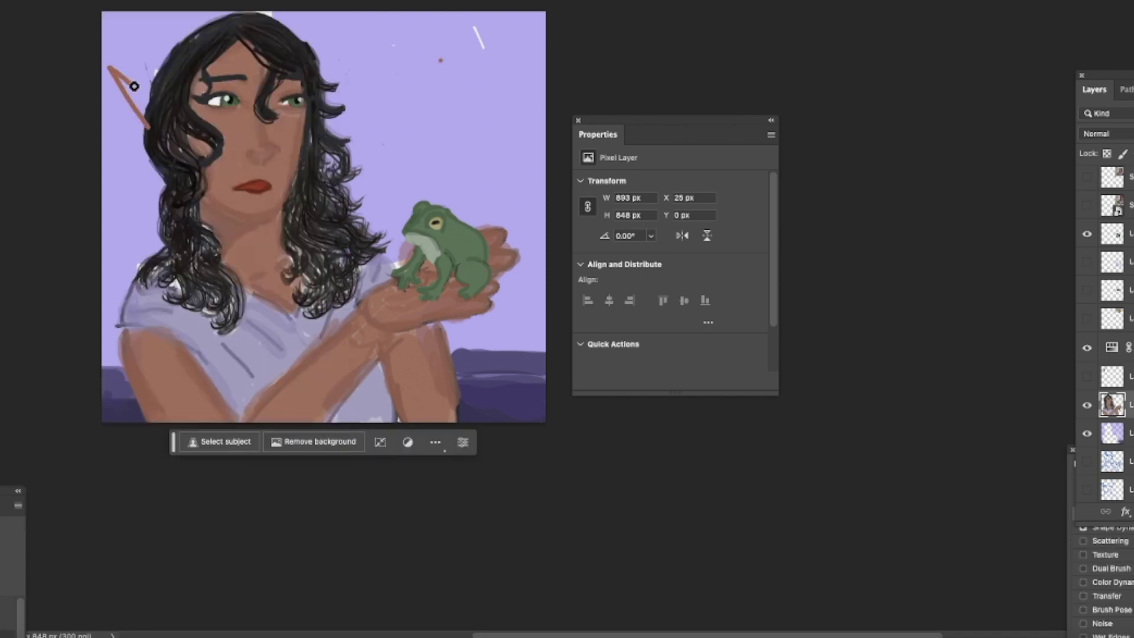
left_click_drag(109, 65, 145, 115)
right_click(169, 96)
left_click(5, 3)
left_click(475, 4)
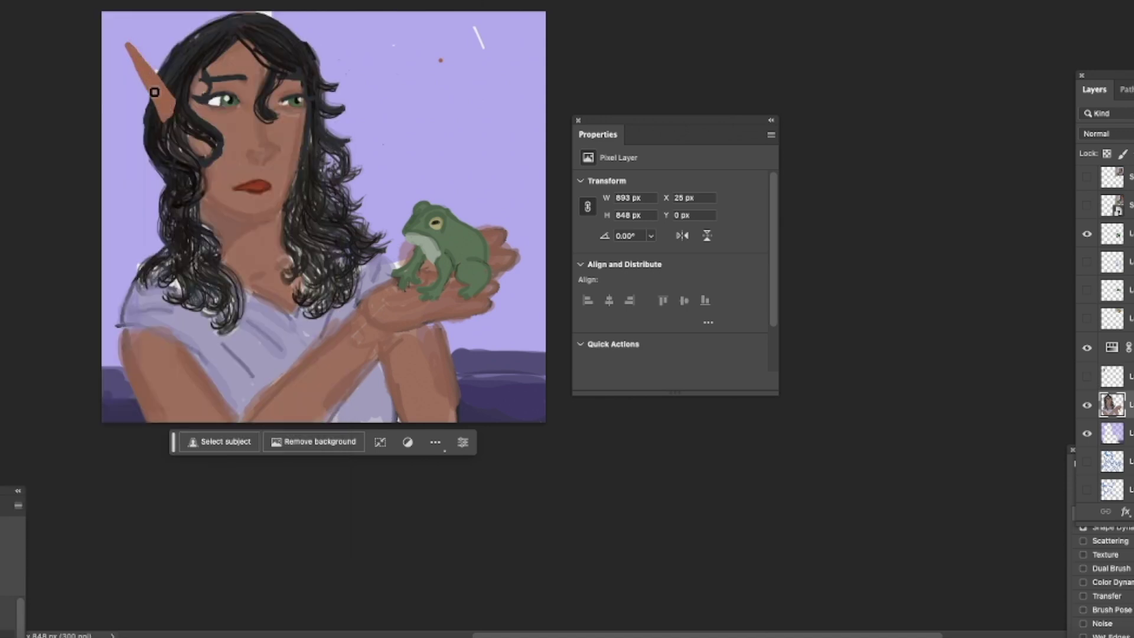
Paint the tip of the opposite pointed ear rising from behind the hair in skin tone
left_click(440, 289)
left_click(696, 180)
left_click(5, 3)
left_click(538, 38)
left_click(35, 1)
left_click(47, 2)
key("i")
left_click(147, 365)
left_click(3, 355)
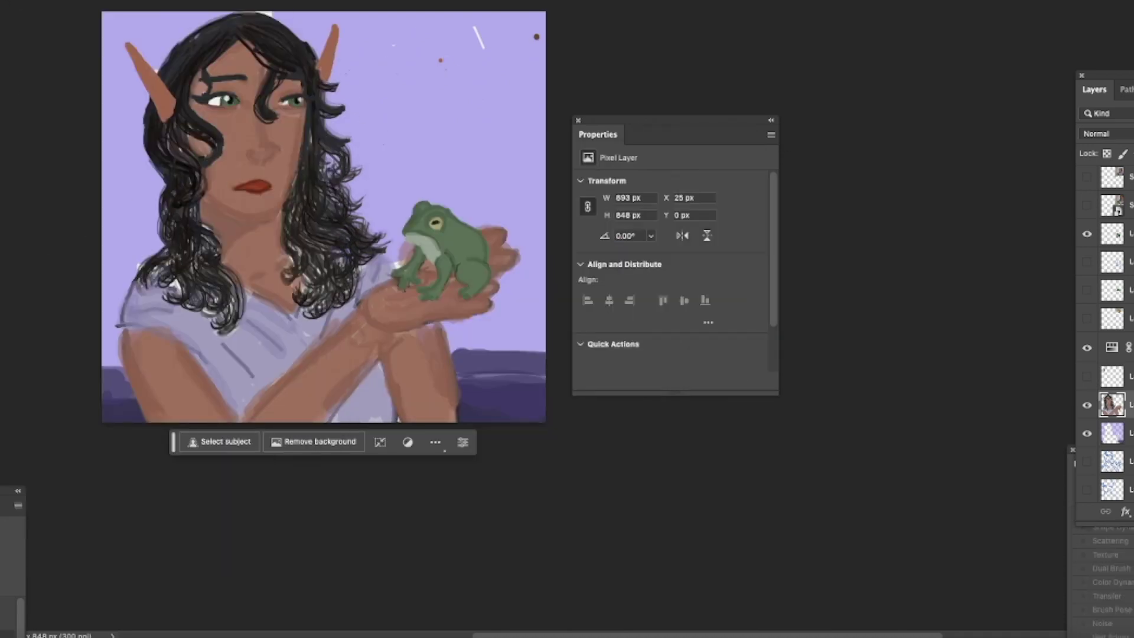
Shade both pointed ears with brown skin-tone strokes from the tips to the hair
left_click(63, 75)
left_click(63, 75)
key("b")
left_click(4, 4)
left_click(954, 48)
left_click(899, 104)
mouse_move(287, 340)
left_mouse_down()
mouse_move(218, 191)
mouse_move(295, 227)
mouse_move(324, 269)
left_mouse_up()
key("super+z")
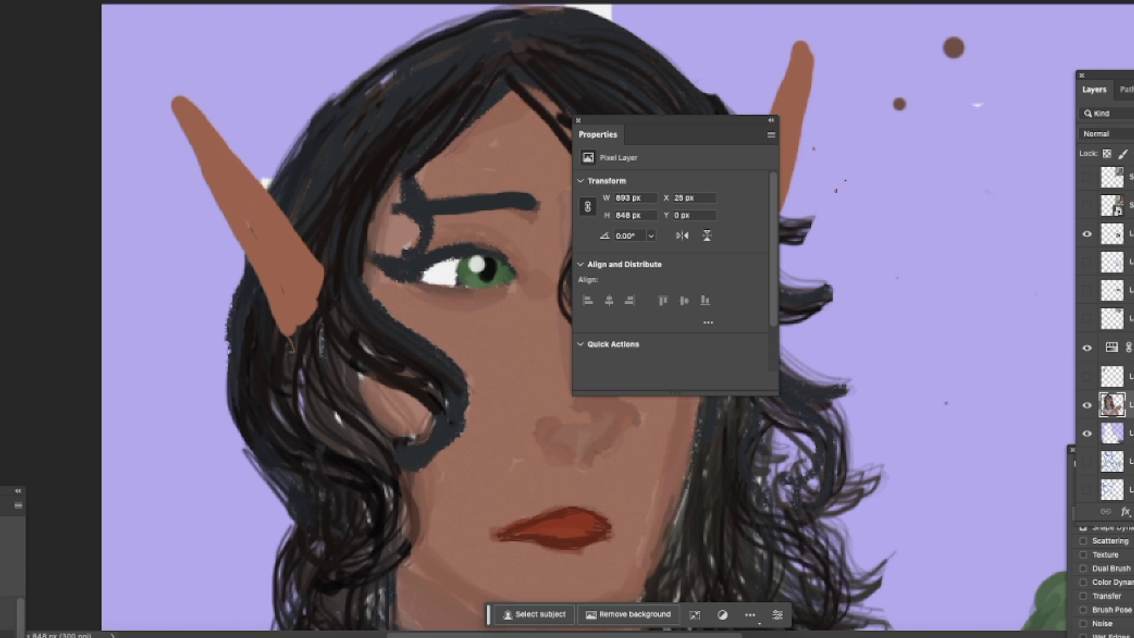
mouse_move(181, 109)
left_mouse_down()
mouse_move(320, 265)
mouse_move(313, 296)
left_mouse_up()
left_click_drag(740, 129, 657, 128)
left_click_drag(762, 143, 801, 47)
Sample the hair colour and paint dark strands over both ear bases with the HAIR - Thin brush
left_click(353, 191, "alt")
left_click(1, 2)
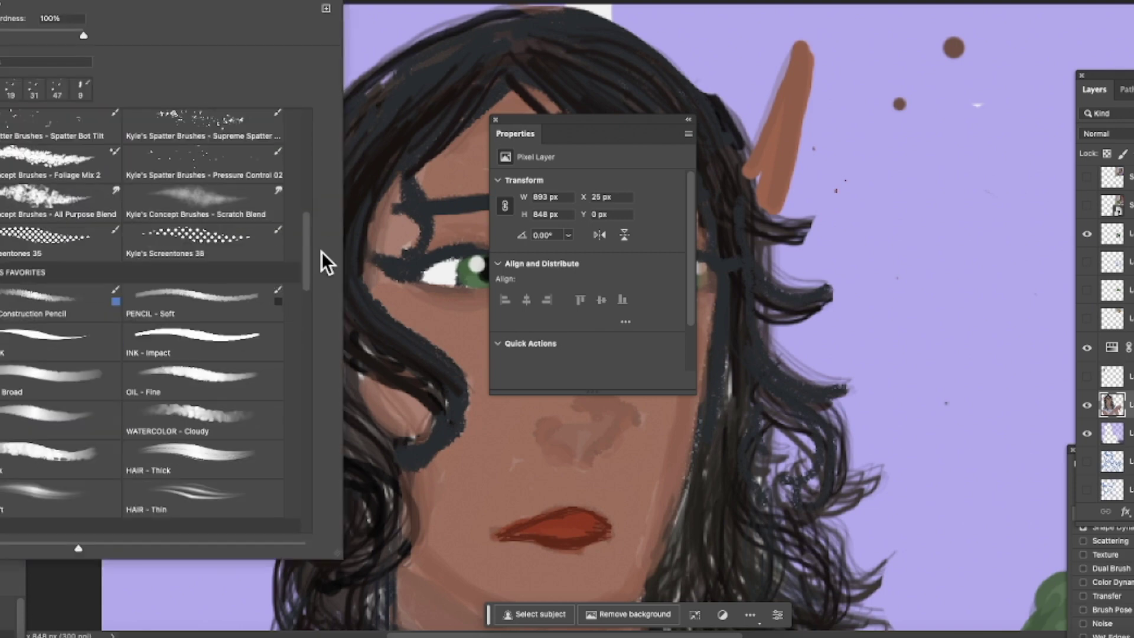
left_click(203, 499)
left_click_drag(355, 133, 461, 62)
left_click(16, 3)
left_click_drag(355, 183, 328, 277)
left_click_drag(328, 216, 274, 351)
left_click_drag(725, 133, 777, 218)
left_click_drag(757, 169, 822, 225)
left_click_drag(617, 137, 985, 118)
Add dark strands to the lock beside the eye, above the ear and along the outer hair edge below the ear
left_click(5, 3)
left_click_drag(424, 236, 367, 269)
left_click_drag(408, 150, 422, 239)
left_click_drag(416, 184, 434, 233)
left_click_drag(355, 139, 293, 212)
left_click_drag(325, 122, 279, 167)
left_click_drag(296, 154, 256, 191)
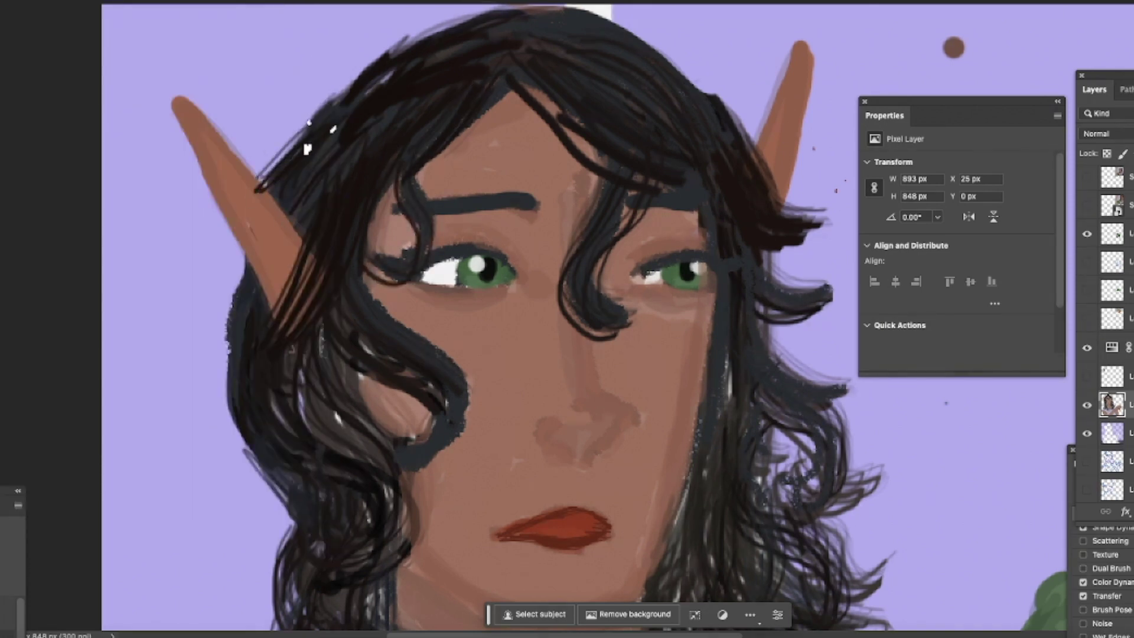
left_click_drag(248, 286, 240, 407)
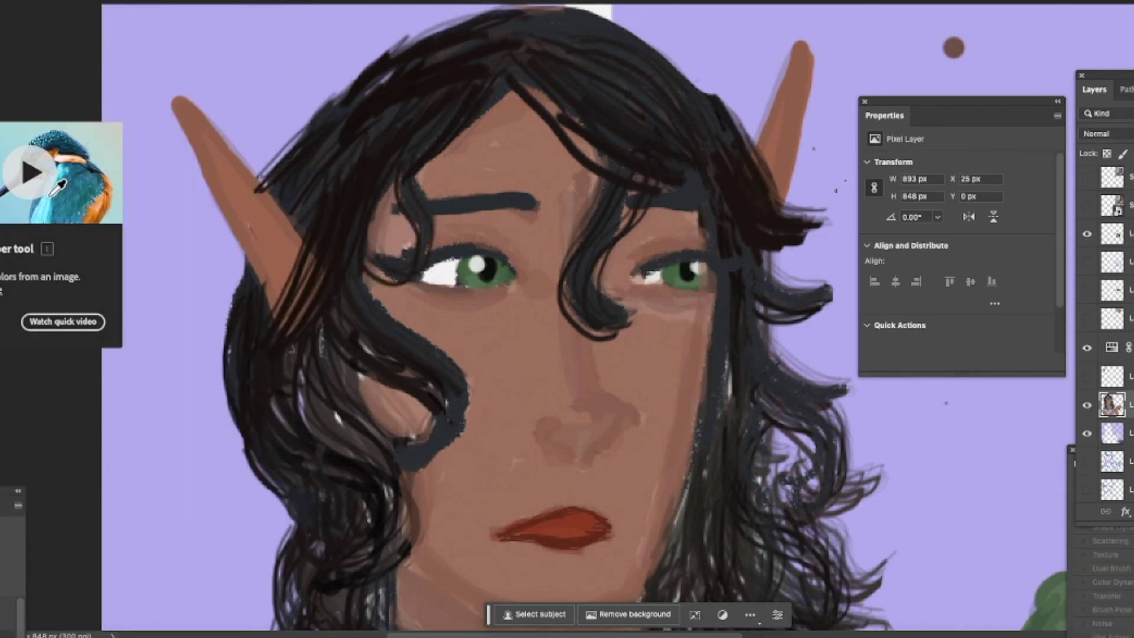
left_click(5, 3)
left_click(253, 316)
left_click_drag(261, 289, 235, 322)
left_click(515, 399)
left_click(1, 178)
left_click_drag(517, 320, 518, 351)
key("super+z")
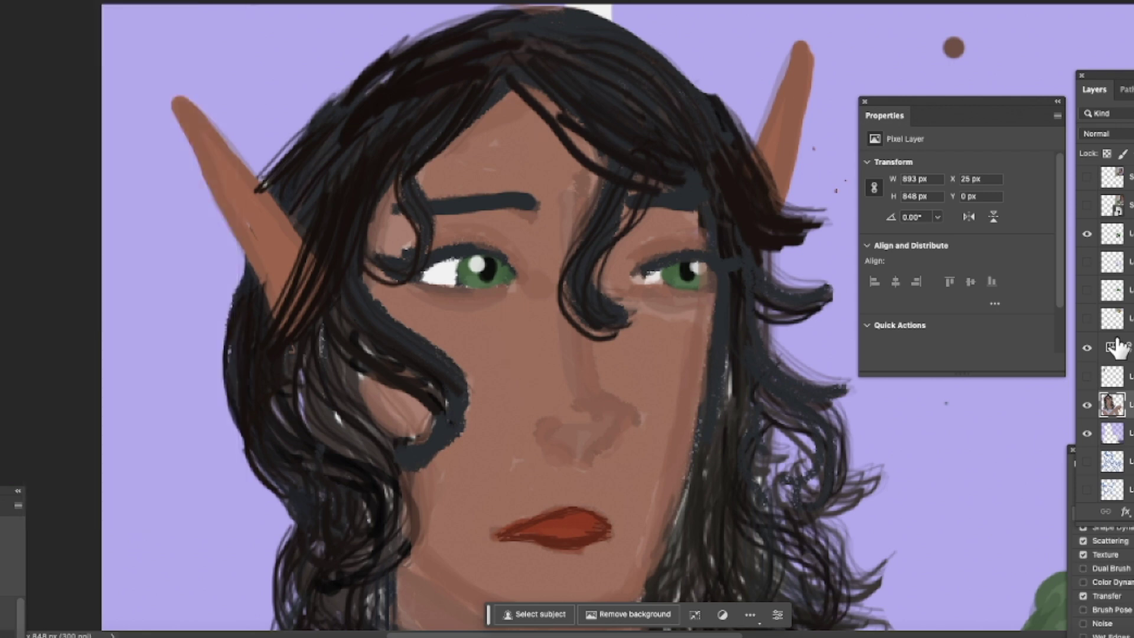
Toggle the Hue/Saturation adjustment off and on to compare the colours across the whole picture
left_click(1087, 348)
left_click(1, 136)
left_click(444, 330)
left_click(1, 177)
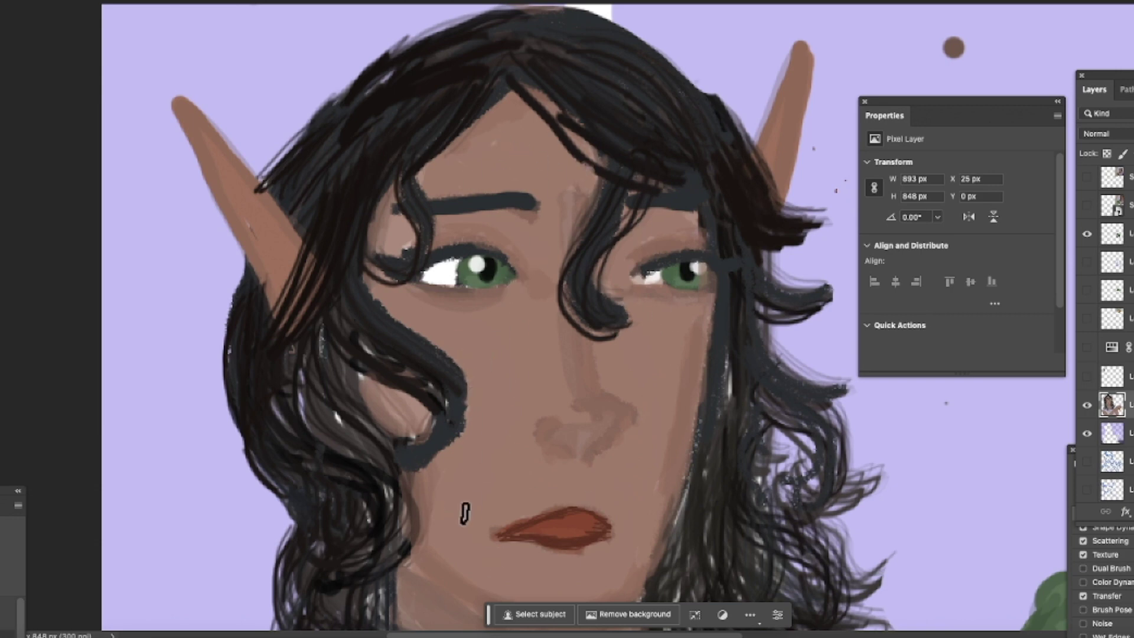
left_click(1, 421)
left_click(455, 220)
left_click(456, 220)
left_click(1087, 348)
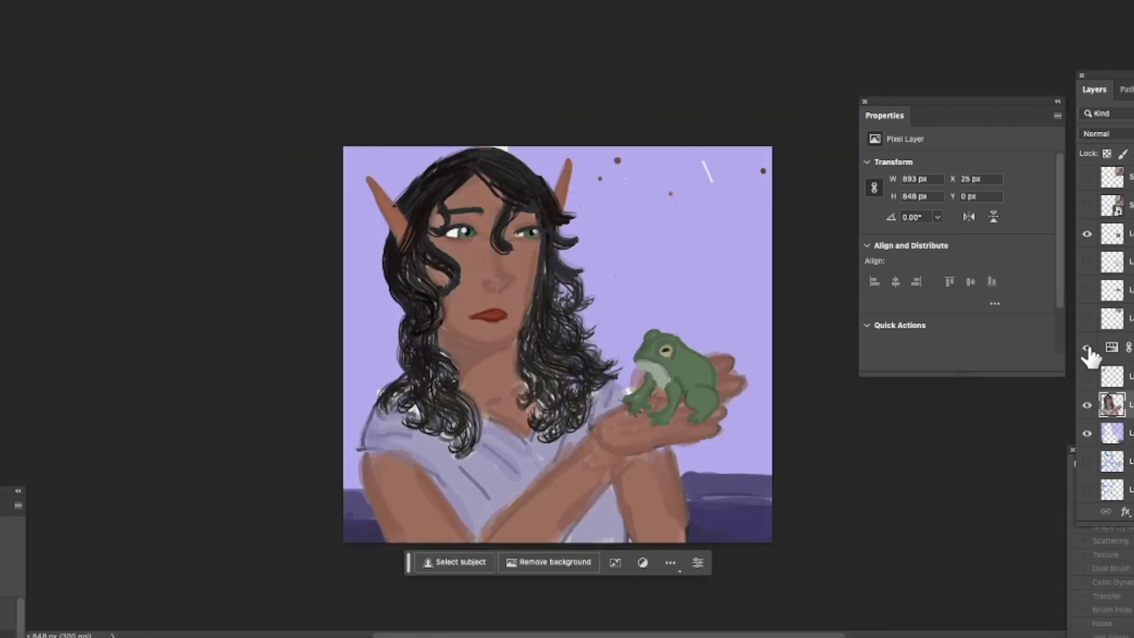
left_click(1087, 348)
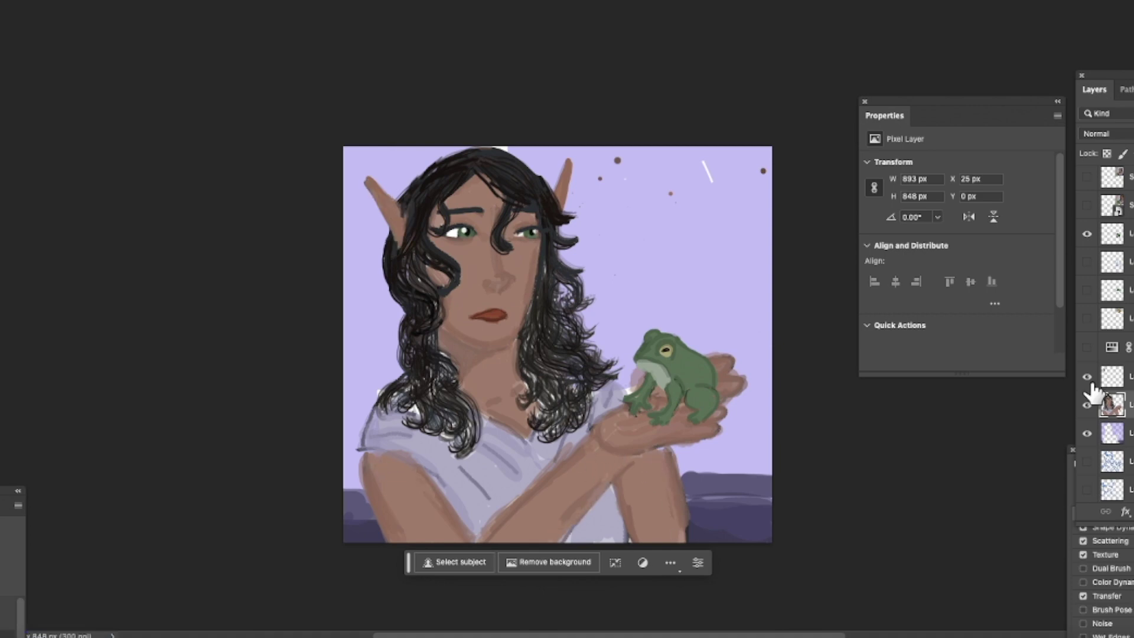
left_click(1086, 349)
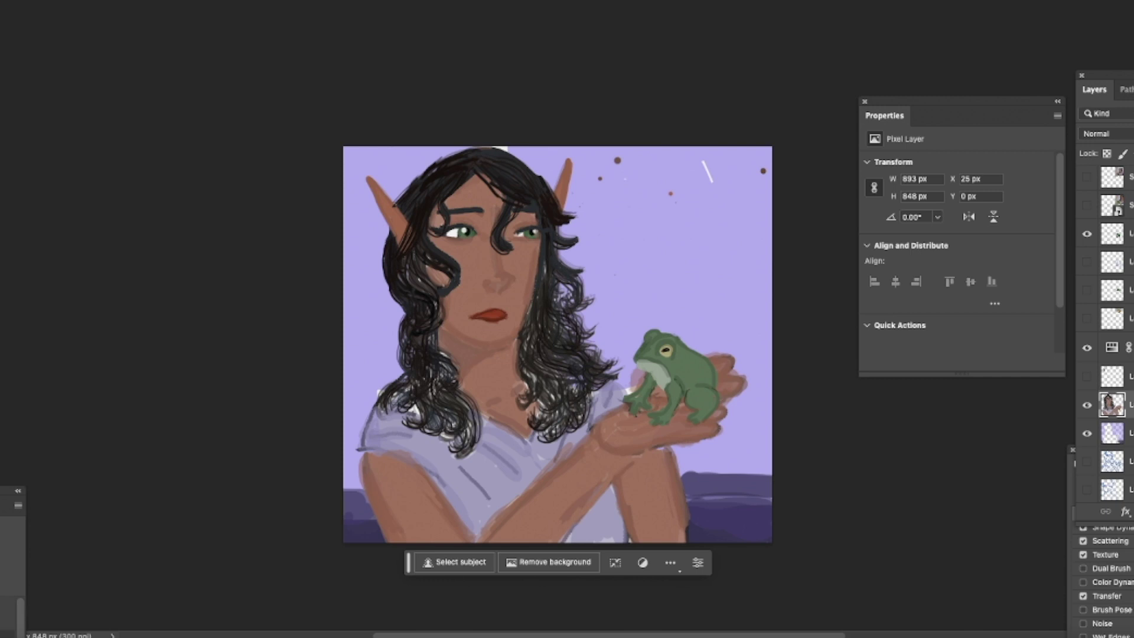
Paint the background around the figure out of the Hue/Saturation layer's mask
left_click(1131, 348)
left_click(363, 60)
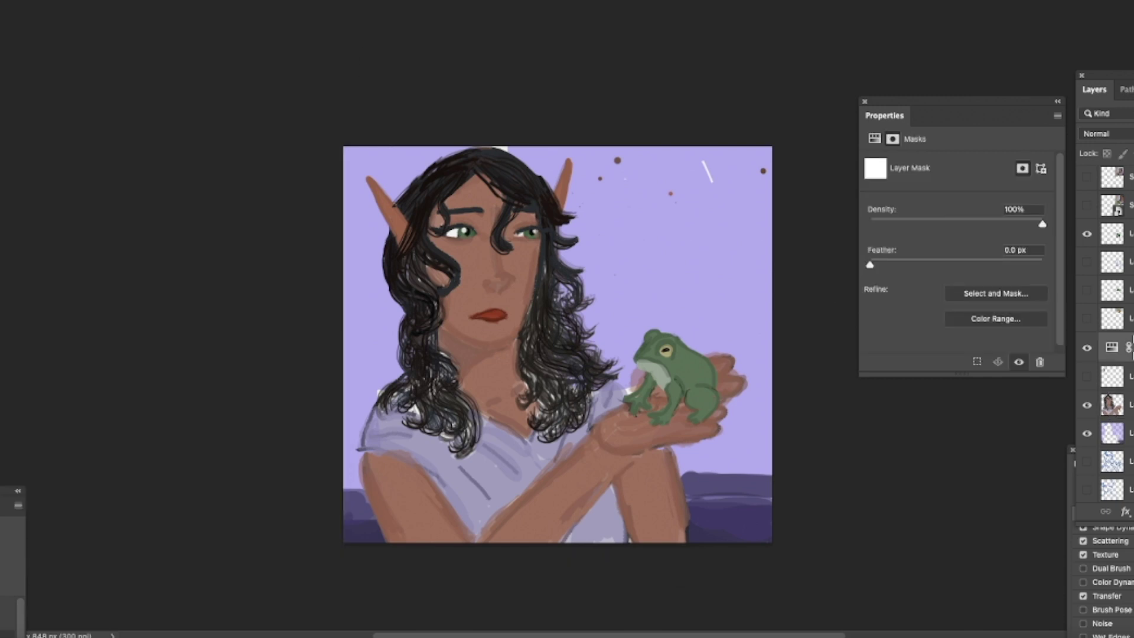
mouse_move(602, 202)
left_mouse_down()
mouse_move(566, 202)
mouse_move(560, 230)
mouse_move(583, 293)
mouse_move(617, 261)
mouse_move(613, 355)
mouse_move(656, 315)
mouse_move(602, 260)
mouse_move(693, 157)
mouse_move(758, 163)
mouse_move(759, 457)
mouse_move(693, 496)
mouse_move(708, 549)
mouse_move(698, 455)
mouse_move(727, 420)
mouse_move(709, 464)
mouse_move(722, 334)
mouse_move(652, 316)
mouse_move(658, 261)
mouse_move(749, 289)
mouse_move(740, 149)
mouse_move(506, 135)
mouse_move(539, 150)
mouse_move(406, 185)
mouse_move(386, 172)
mouse_move(349, 257)
mouse_move(359, 209)
mouse_move(389, 335)
mouse_move(355, 401)
mouse_move(348, 171)
left_mouse_up()
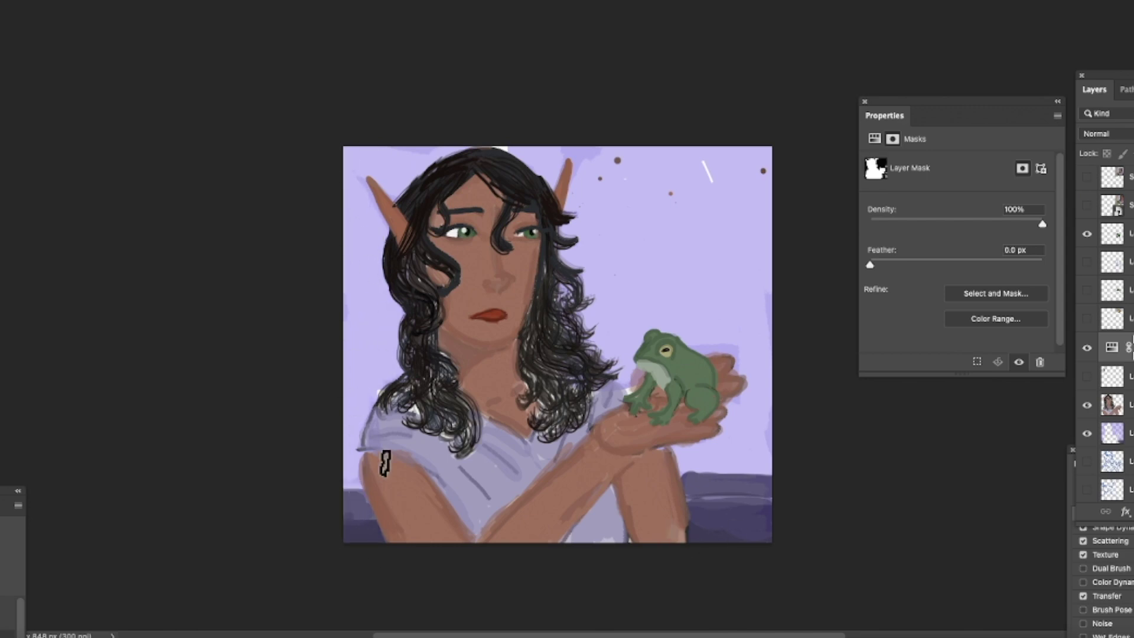
Add a Vibrance adjustment layer with vibrance +6 and saturation +20 and check its effect
left_click(1086, 177)
left_click(1087, 177)
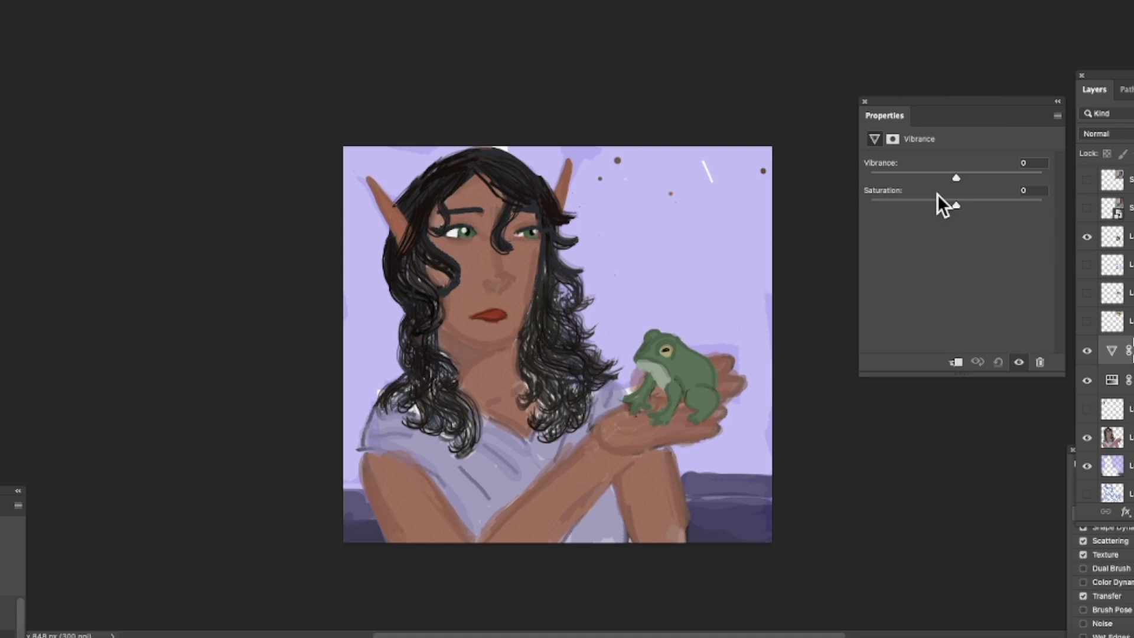
mouse_move(994, 191)
left_mouse_down()
mouse_move(912, 172)
mouse_move(977, 168)
mouse_move(975, 191)
left_mouse_up()
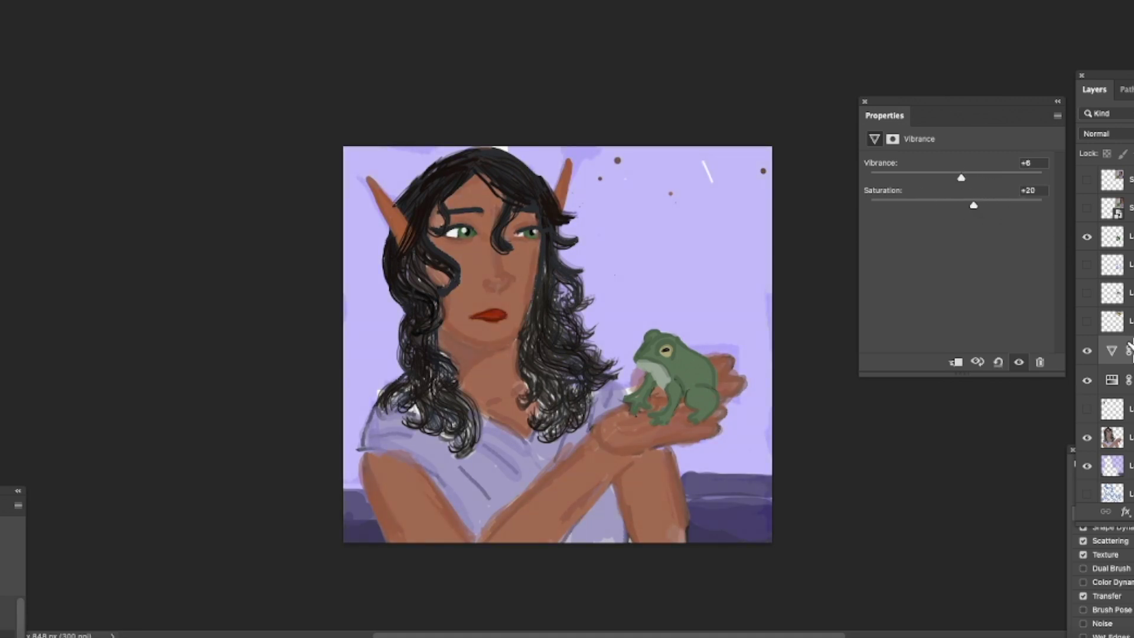
left_click(1088, 352)
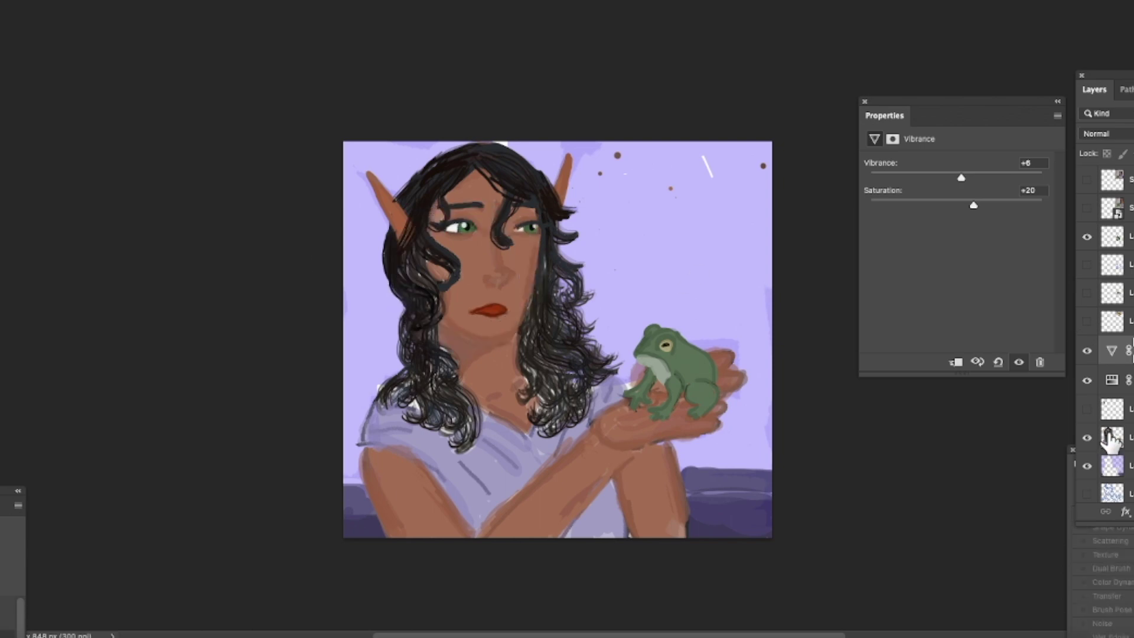
On the figure's layer, sample the skin tone and clean up the pointed ear's edge with a smoother round brush
left_click(1113, 437)
key("z")
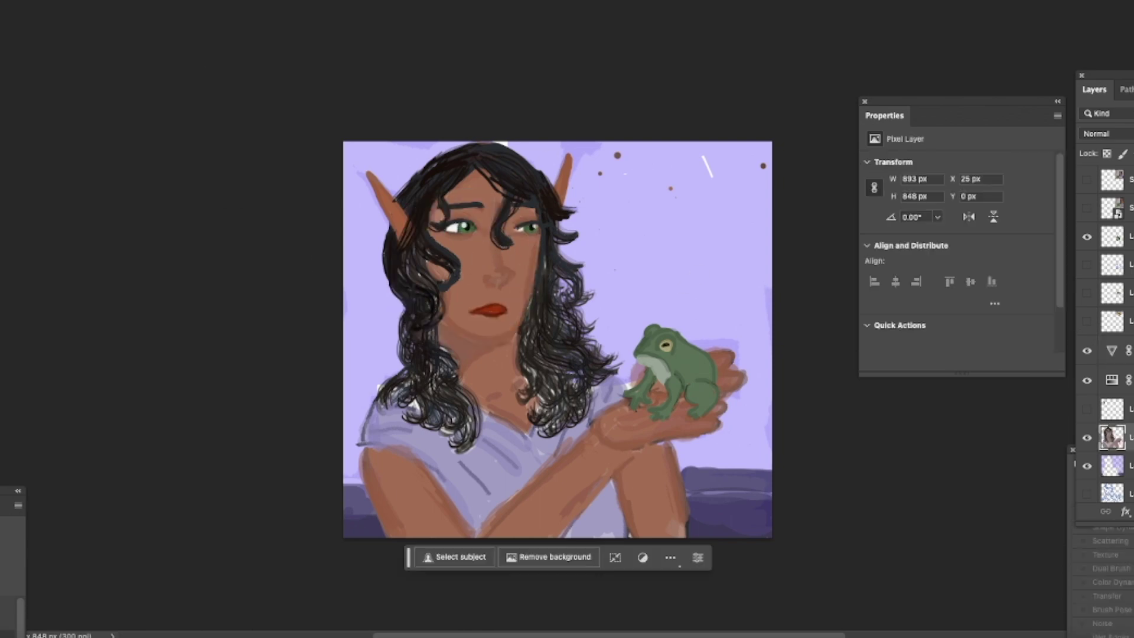
left_click(390, 182)
key("b")
left_click(5, 5)
scroll(180, 174, "up", 10)
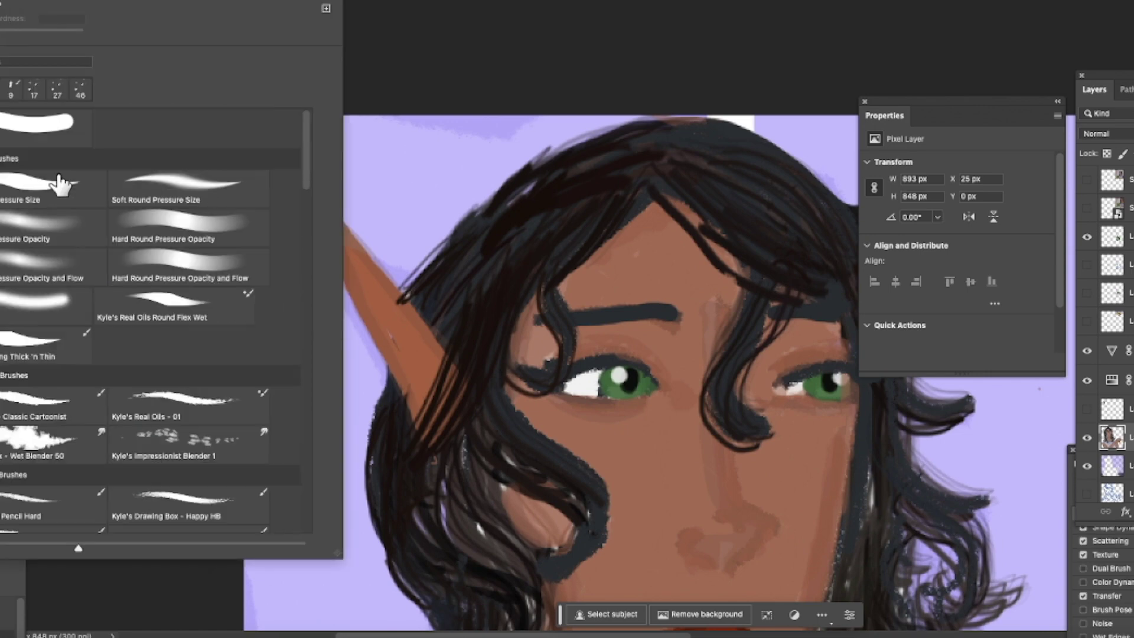
double_click(62, 131)
left_click(582, 430, "alt")
left_click(8, 2)
left_click(467, 82)
left_click_drag(402, 358, 427, 352)
key("super+z")
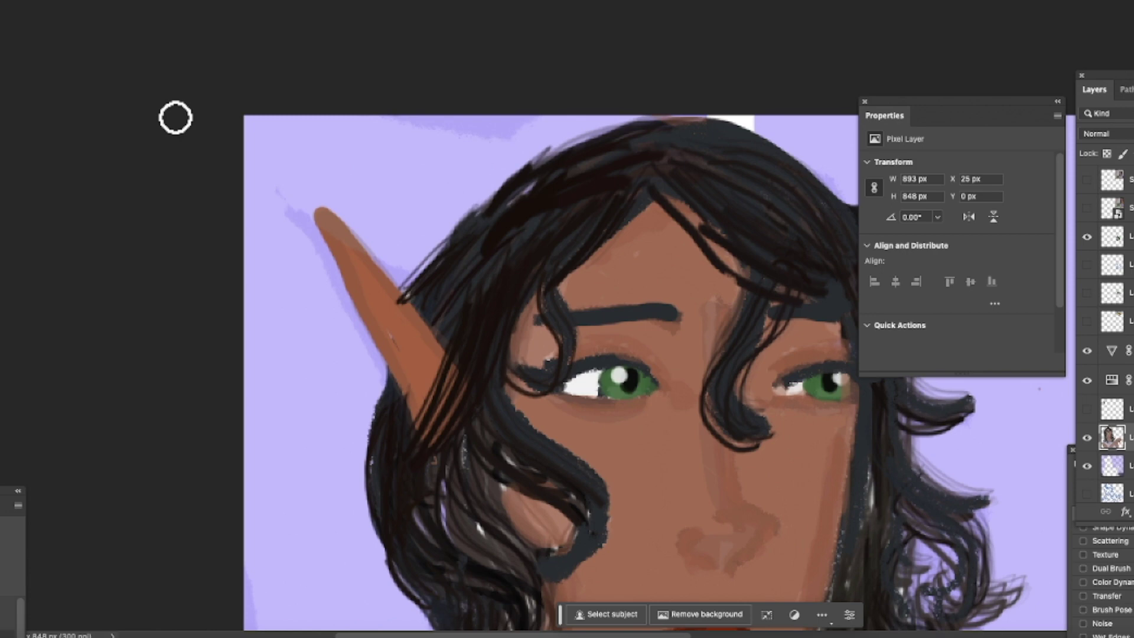
scroll(256, 176, "down", 5)
key("z")
left_click(99, 50, "alt")
left_click(99, 50, "alt")
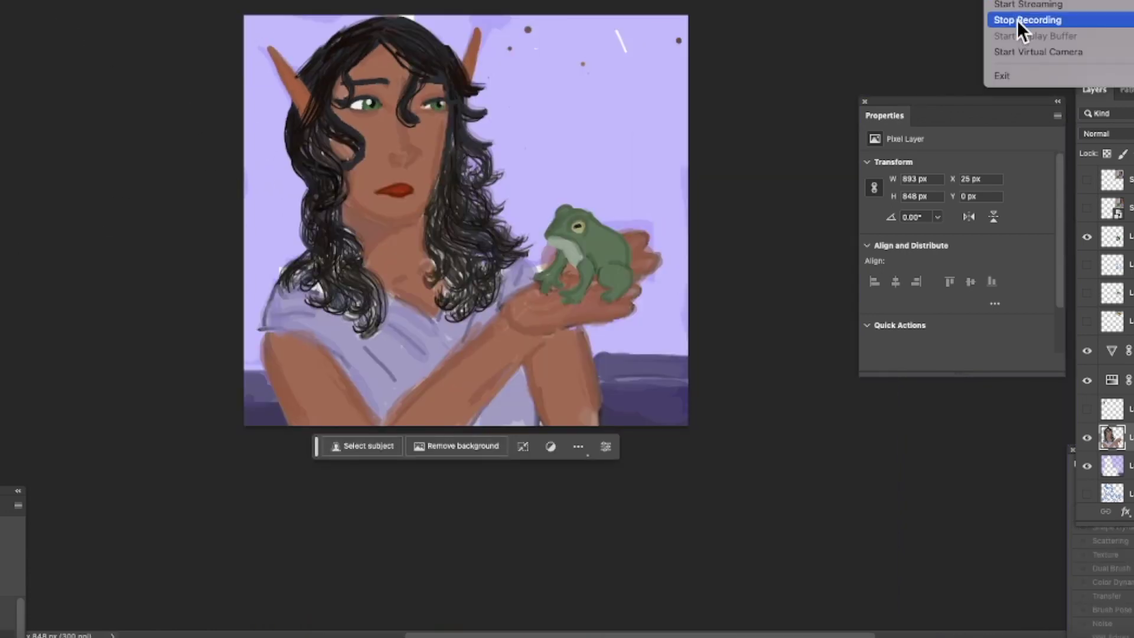
left_click(1025, 27)
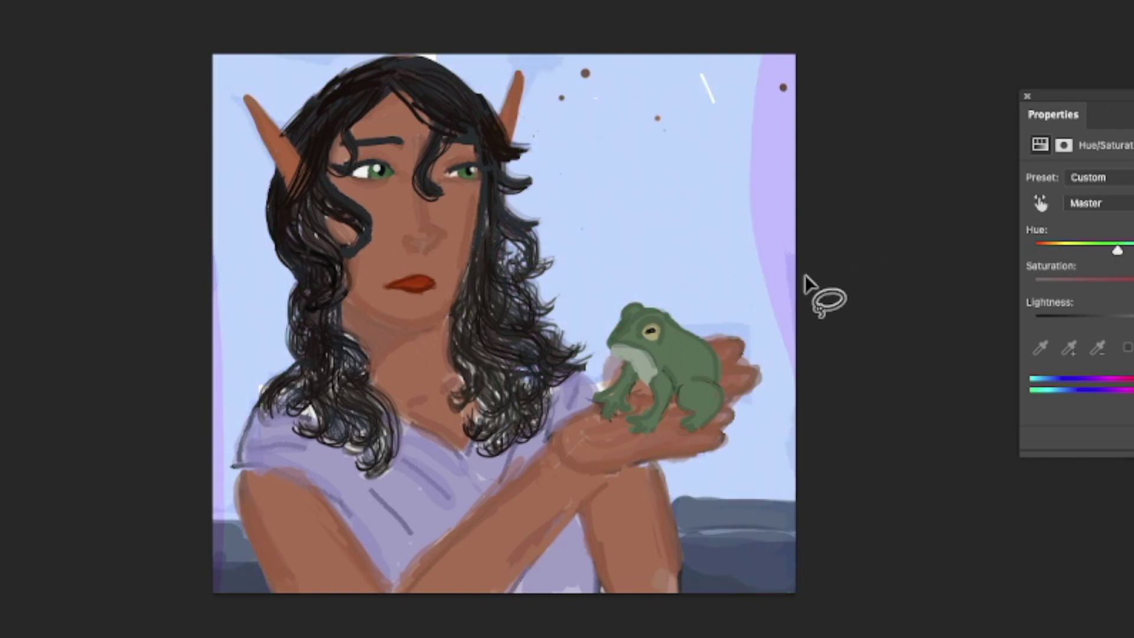
Extend the background's blue Hue/Saturation shift to the canvas edges and remove the stray brown specks from the sky
key("F5")
key("F5")
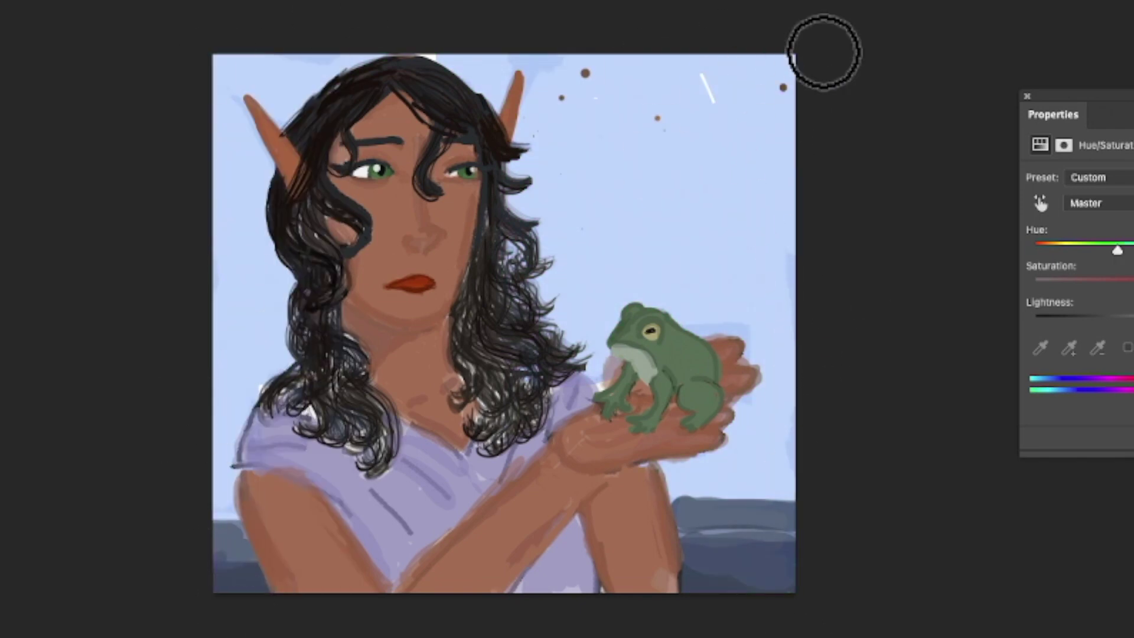
left_click(603, 255, "alt")
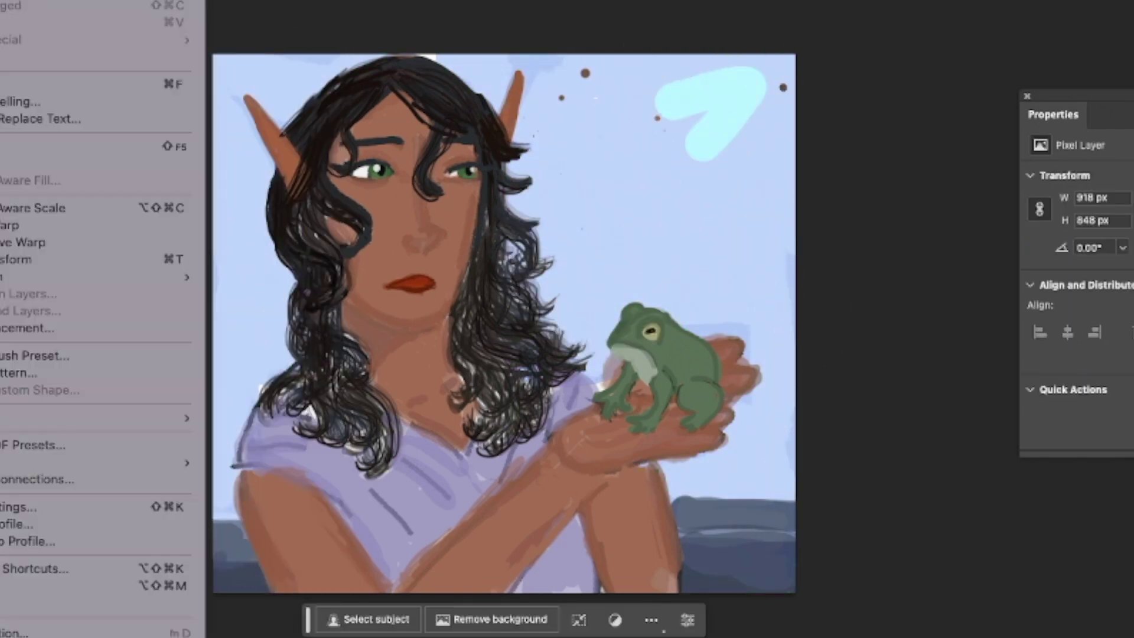
left_click(821, 199)
left_click_drag(827, 83, 235, 73)
left_click_drag(791, 105, 328, 100)
key("ctrl+z")
key("ctrl+z")
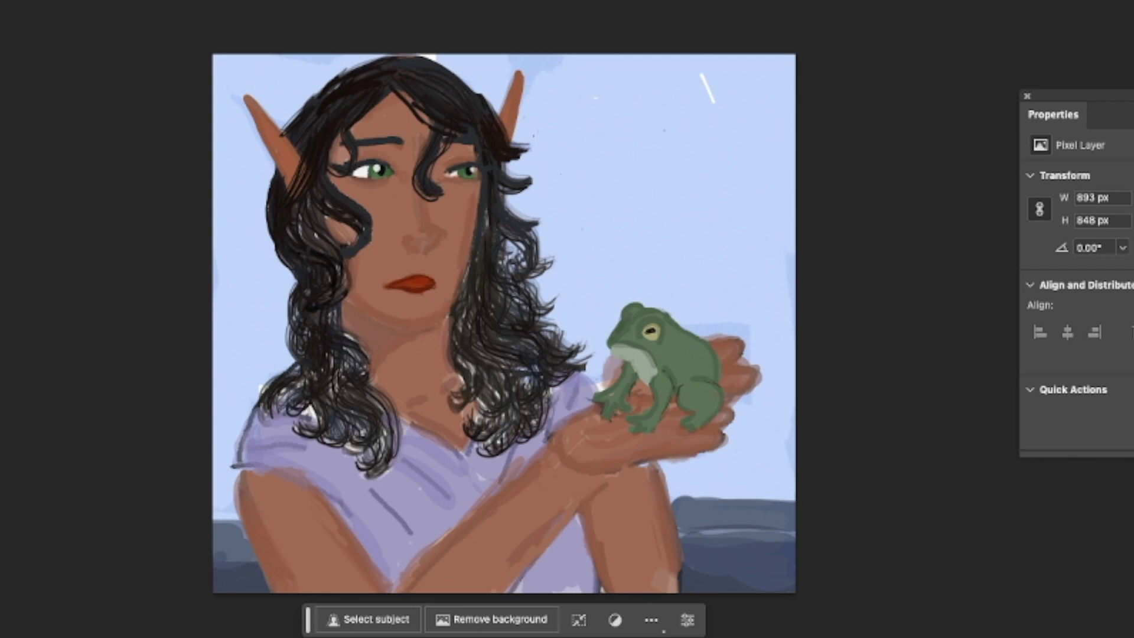
Hide the blue shift, paint over the white line with the sampled lavender background colour, and show the shift again
key("ctrl+z")
left_click(617, 177, "alt")
left_click_drag(662, 110, 762, 65)
key("ctrl+comma")
key("ctrl+comma")
key("ctrl+comma")
key("ctrl+z")
key("ctrl+z")
left_click_drag(767, 83, 655, 89)
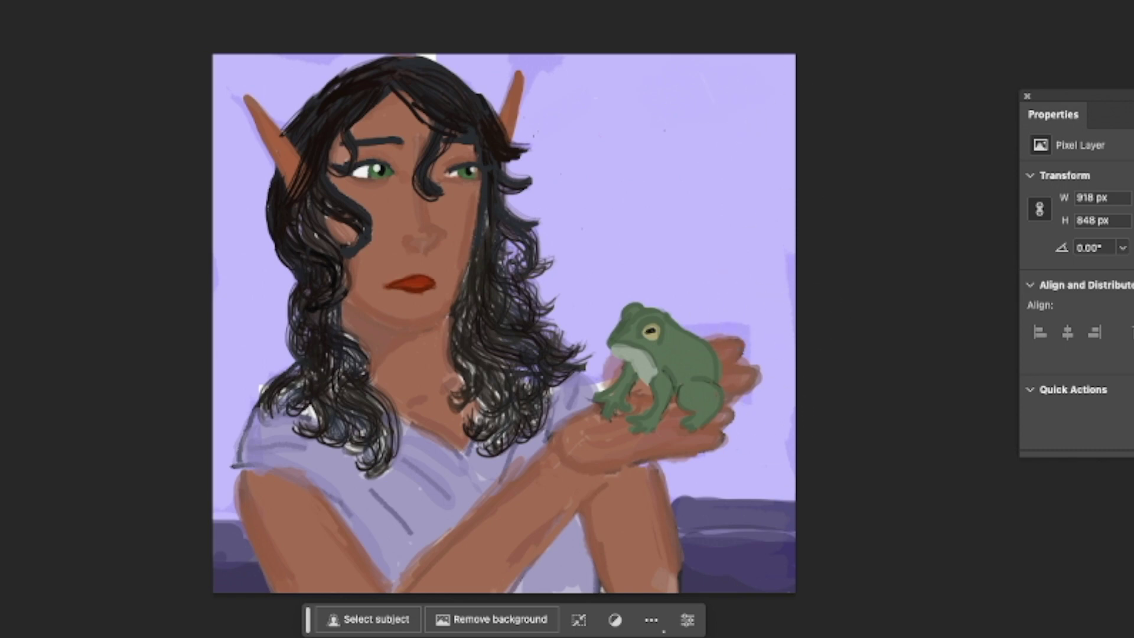
key("ctrl+shift+z")
key("ctrl+shift+z")
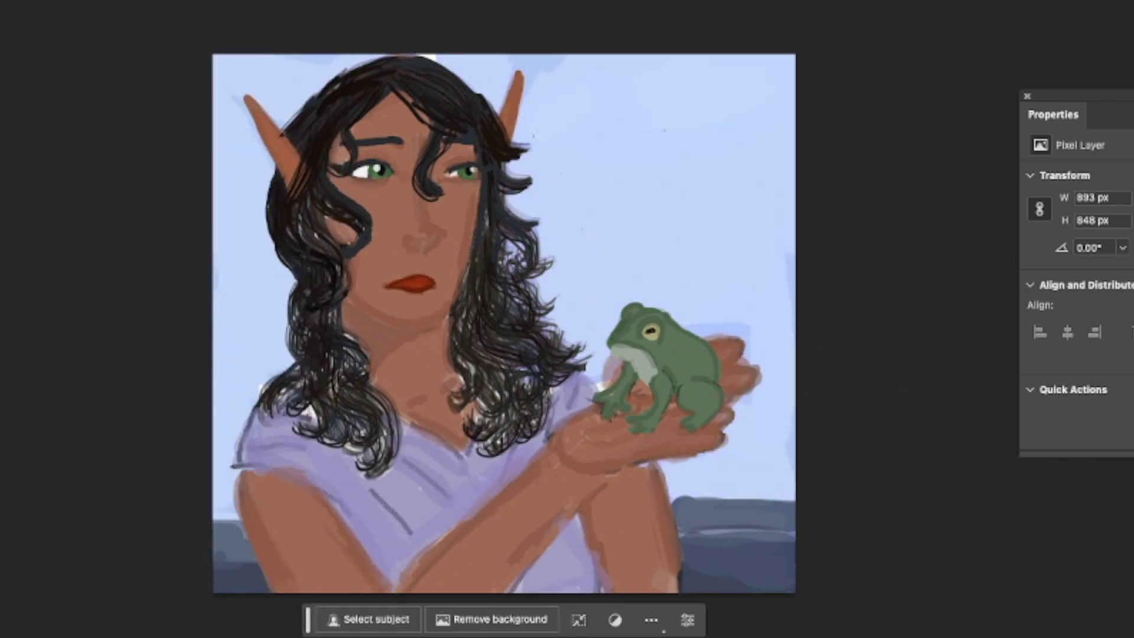
Choose a soft textured brush and paint grey clouds in both upper corners of the sky
left_click(2, 1)
scroll(19, 293, "down", 20)
scroll(19, 293, "up", 20)
scroll(20, 292, "down", 10)
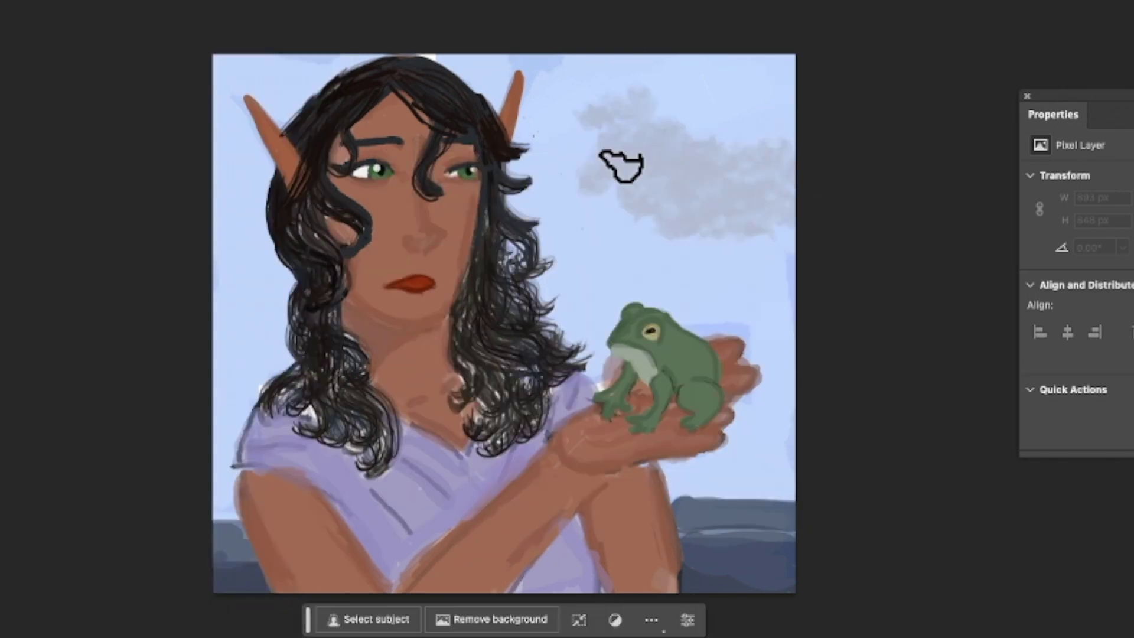
left_click_drag(622, 167, 750, 83)
left_click_drag(245, 147, 313, 65)
left_click_drag(697, 210, 745, 254)
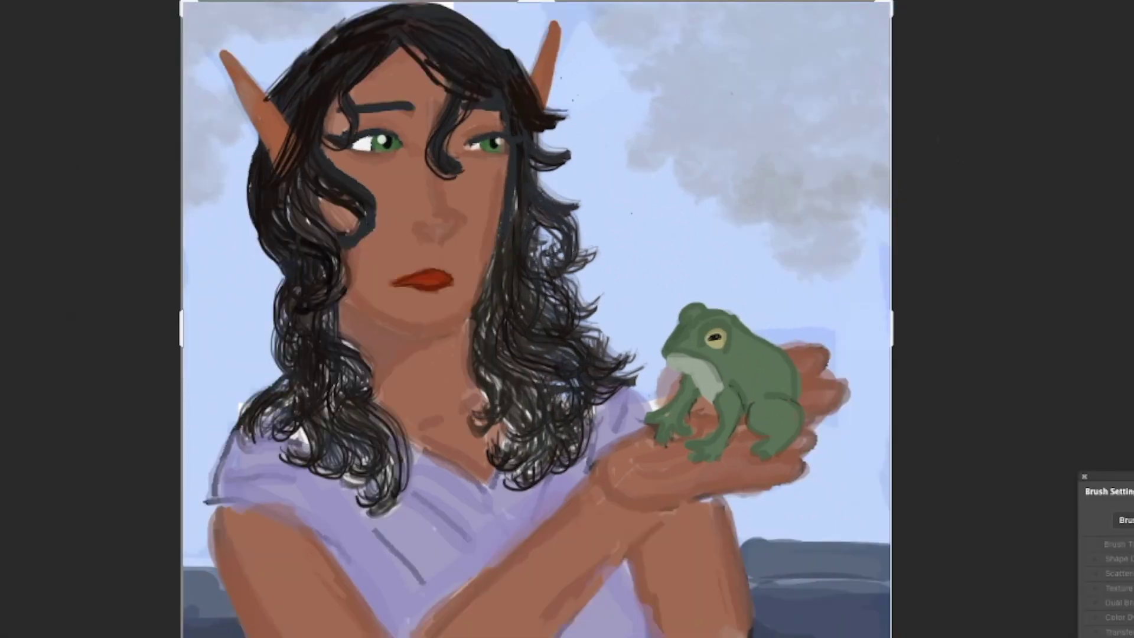
Select the background layer, Layer 6, and choose the CHARCOAL - Soft Edge brush
key("F7")
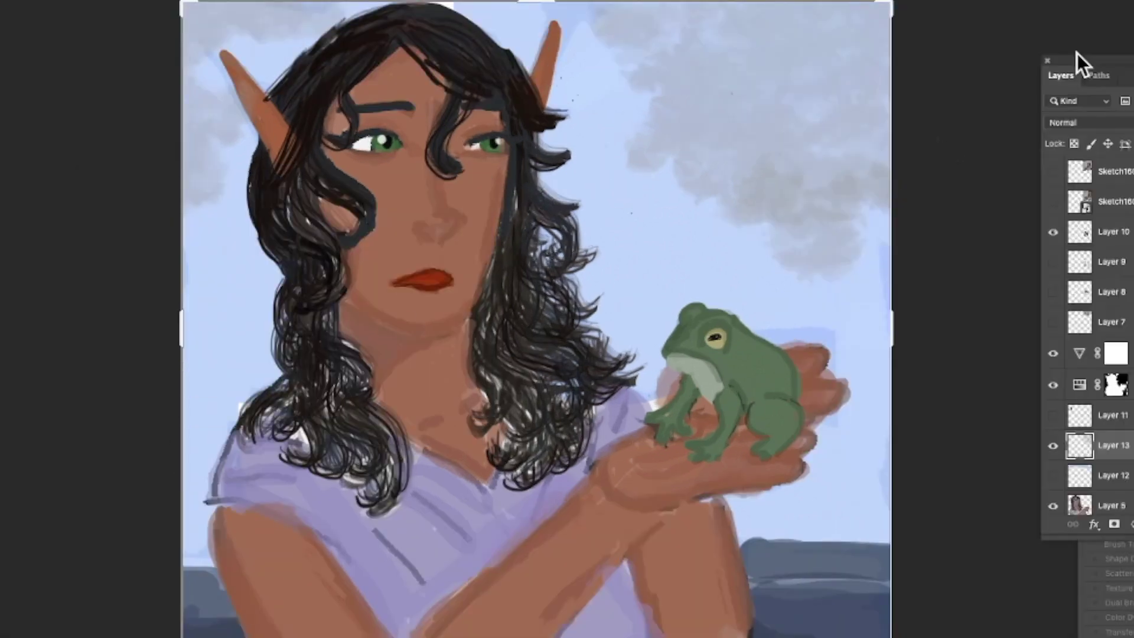
left_click_drag(1075, 59, 962, 39)
left_click(998, 412)
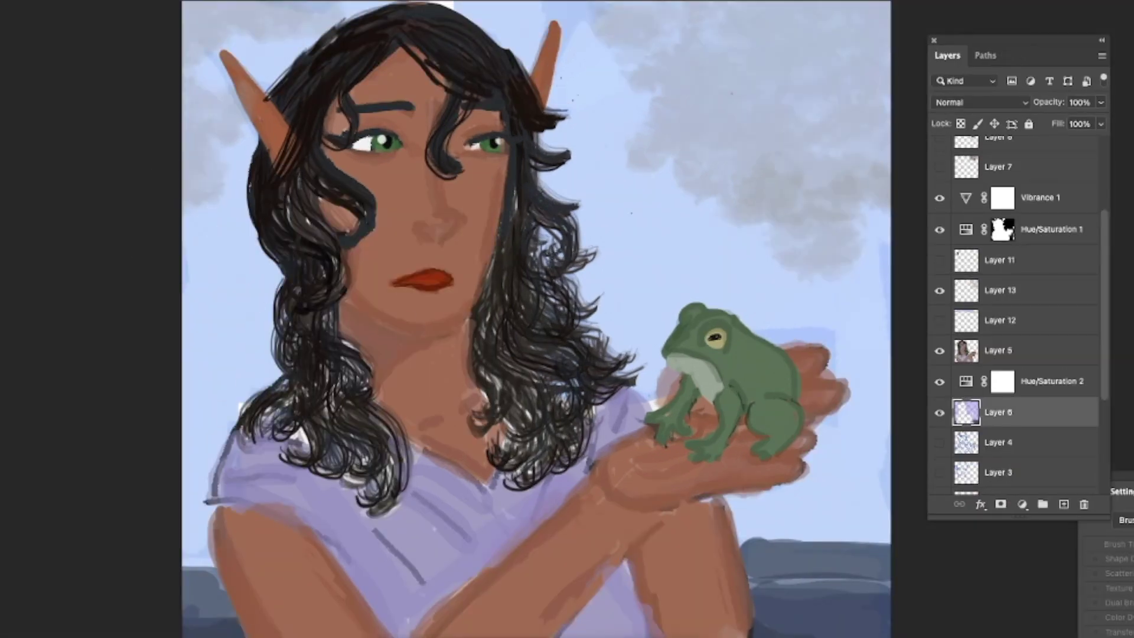
left_click_drag(375, 232, 395, 274)
left_click(687, 193)
key("b")
key("F5")
scroll(146, 377, "down", 15)
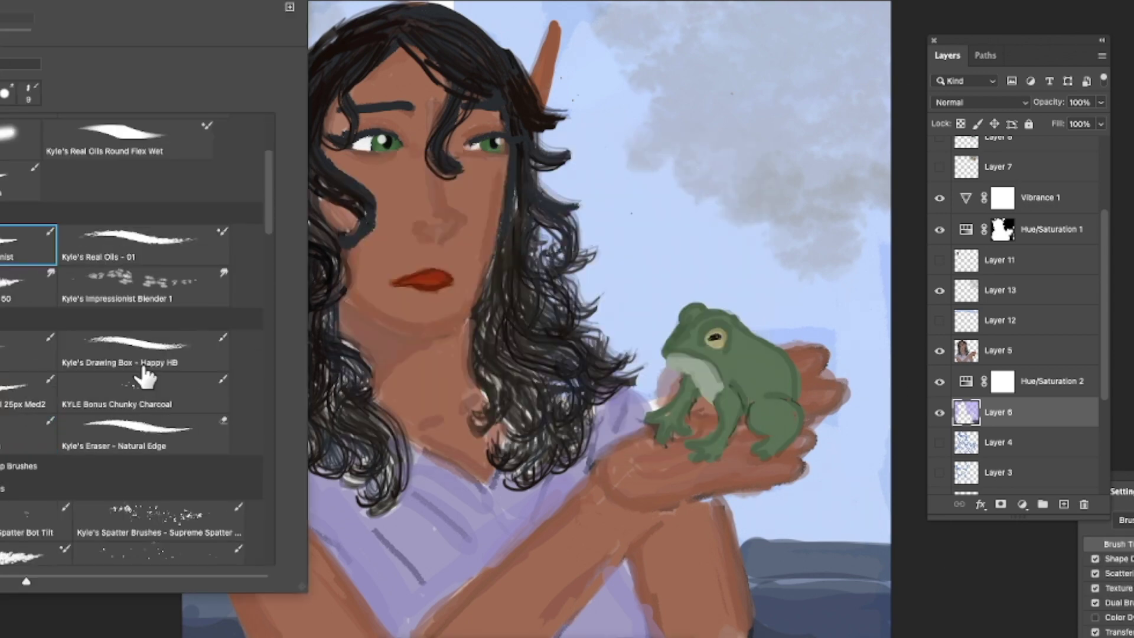
left_click(144, 374)
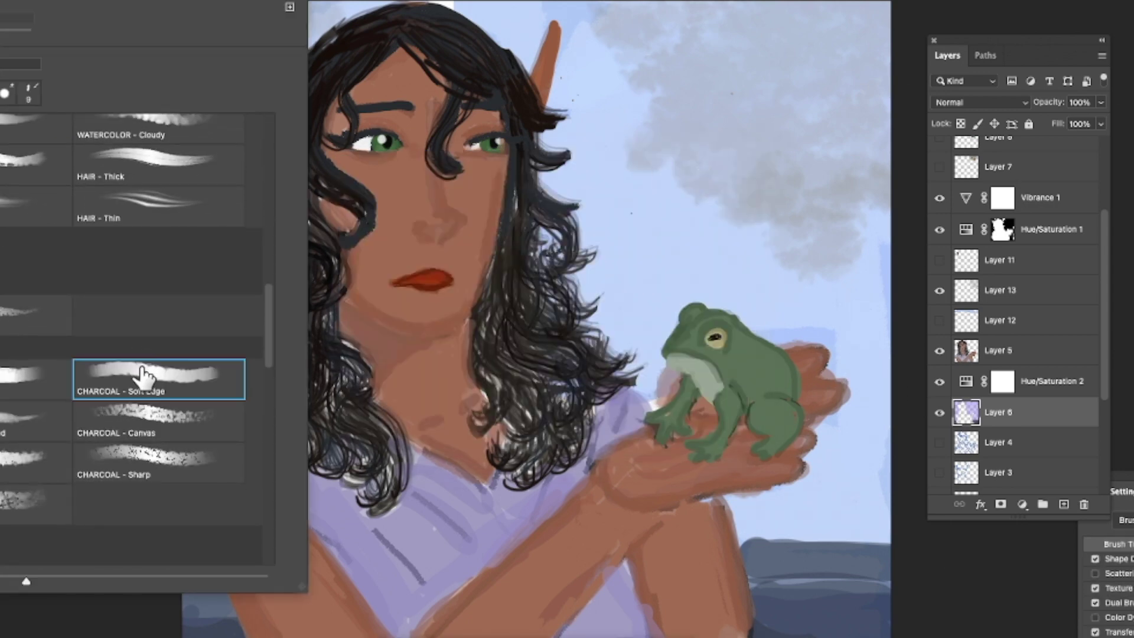
Try out different charcoal brushes with strokes across the sky beside the hair and undo them
scroll(119, 362, "down", 6)
left_click(4, 413)
mouse_move(656, 263)
left_mouse_down()
mouse_move(589, 254)
mouse_move(821, 234)
mouse_move(450, 118)
mouse_move(697, 36)
mouse_move(845, 201)
left_mouse_up()
left_click(0, 0)
left_click(3, 2)
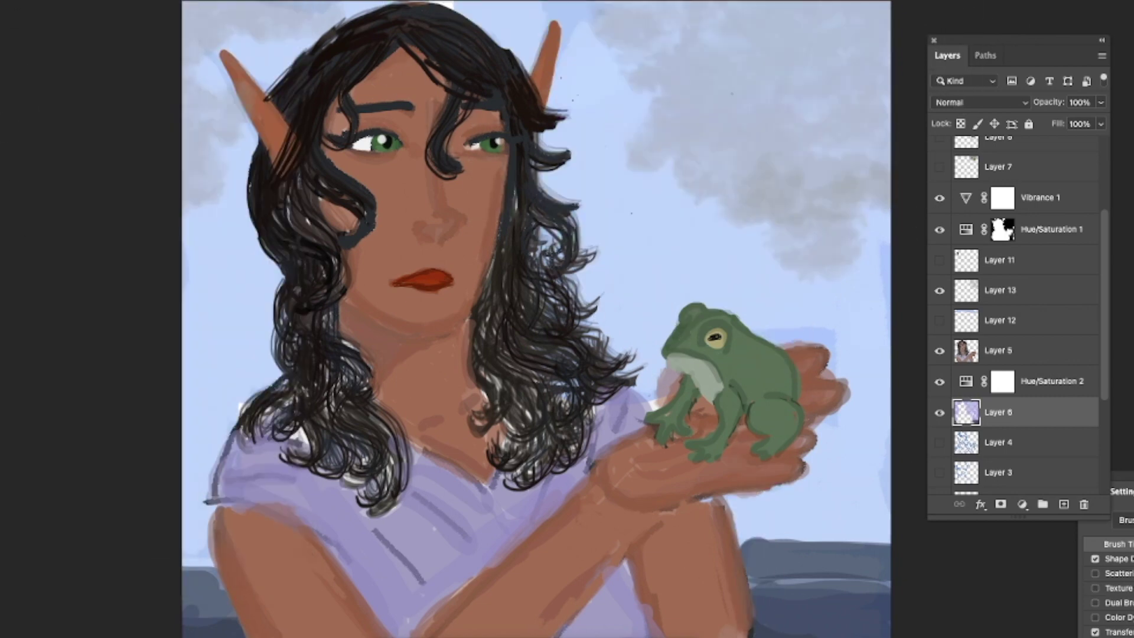
left_click(3, 1)
scroll(109, 329, "down", 2)
left_click(136, 393)
mouse_move(648, 250)
left_mouse_down()
mouse_move(717, 223)
mouse_move(777, 130)
mouse_move(827, 254)
left_mouse_up()
left_click(3, 2)
left_click(3, 1)
key("ctrl+z")
Add a new layer above Layer 6, set its opacity to 47%, and try strokes across the sky before undoing them
left_click(1063, 504)
left_click_drag(1094, 120, 1060, 121)
mouse_move(638, 230)
left_mouse_down()
mouse_move(798, 328)
mouse_move(856, 424)
mouse_move(893, 322)
mouse_move(795, 19)
mouse_move(532, 2)
left_mouse_up()
mouse_move(184, 301)
left_mouse_down()
mouse_move(305, 20)
mouse_move(200, 380)
left_mouse_up()
key("ctrl+z")
key("ctrl+z")
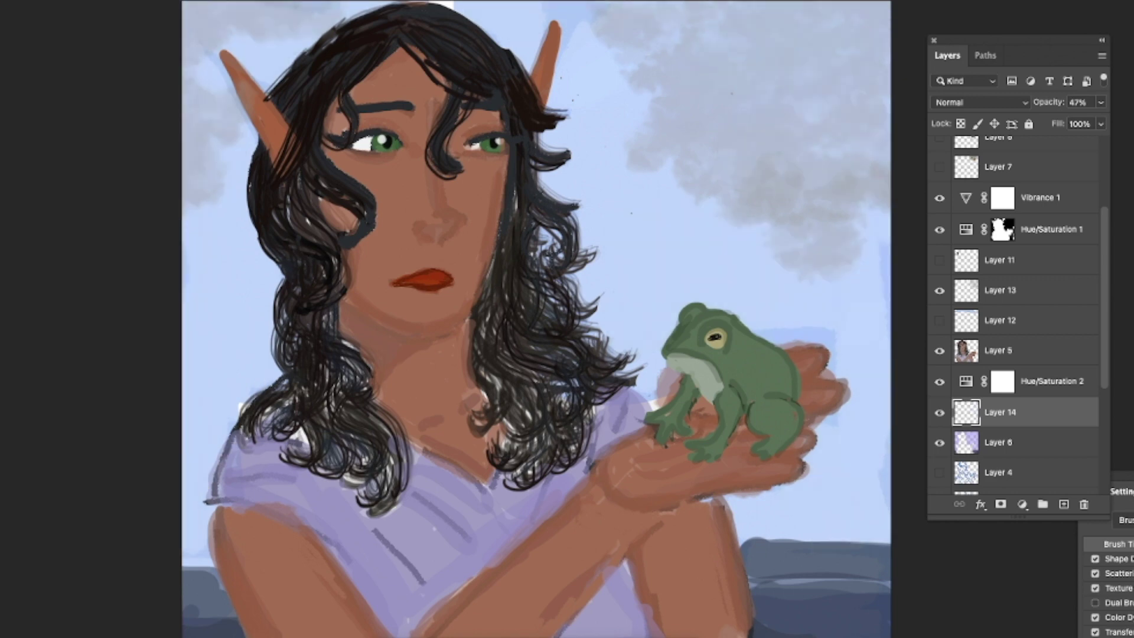
Choose the SPATTER - Mist brush and spray fine specks over the open sky on Layer 14
left_click(1, 1)
scroll(81, 271, "down", 3)
left_click(2, 368)
scroll(5, 351, "down", 3)
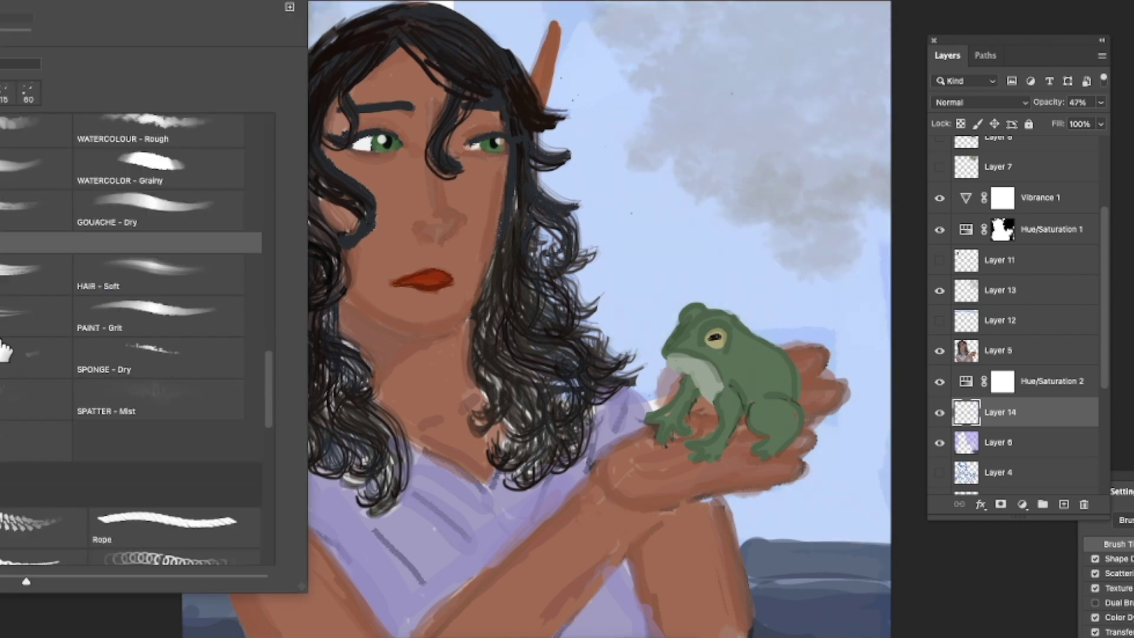
left_click(161, 392)
mouse_move(582, 160)
left_mouse_down()
mouse_move(582, 219)
mouse_move(748, 172)
left_mouse_up()
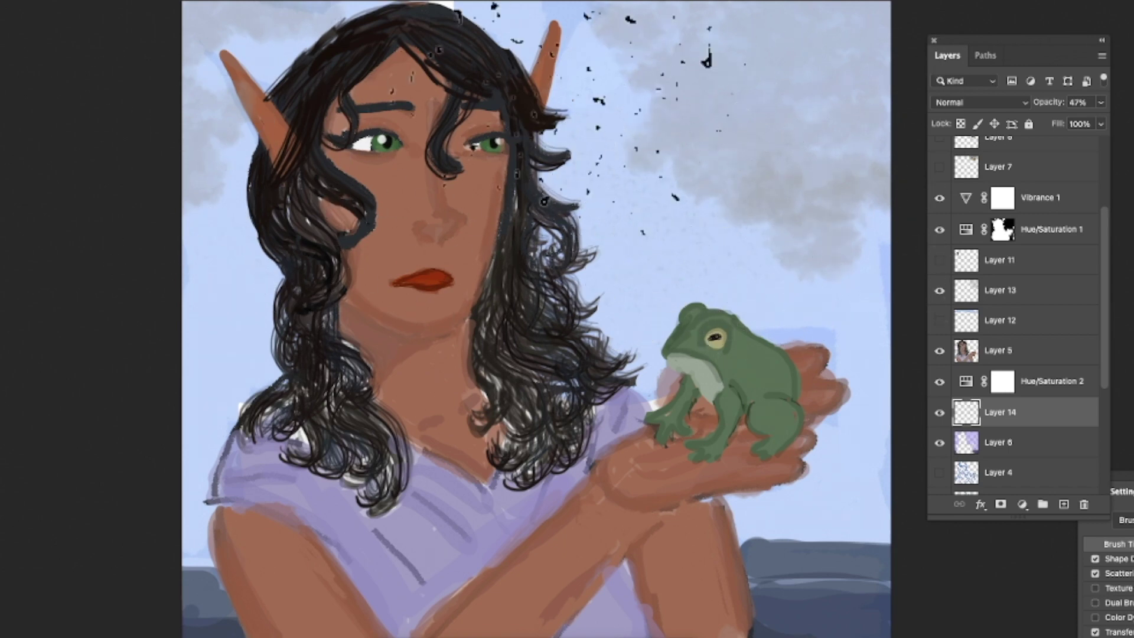
left_click(2, 1)
left_click_drag(8, 3, 2, 3)
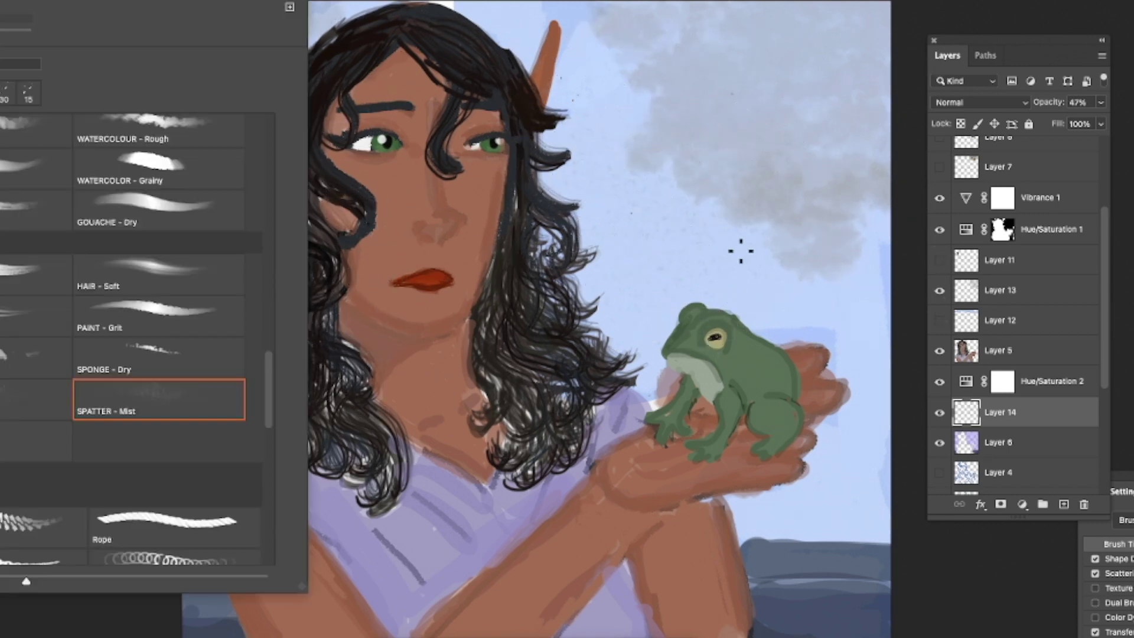
left_click(697, 280)
Hide Layer 14, add a new layer above it, and spray grey-green mist specks across the sky
left_click(2, 1)
left_click(1, 1)
left_click(189, 227)
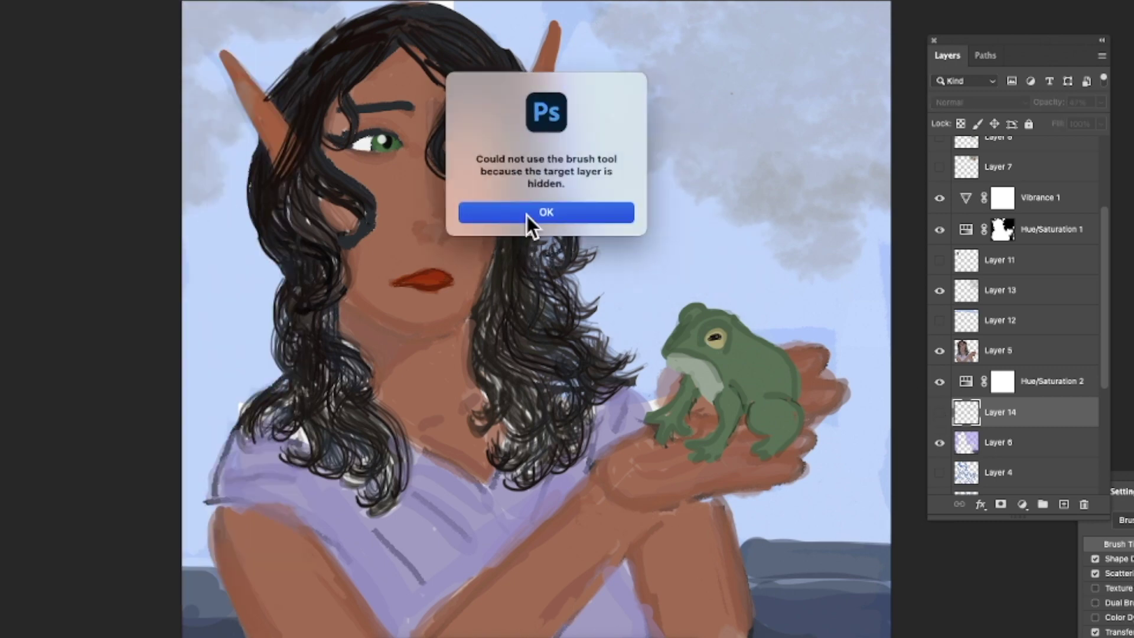
left_click(527, 216)
left_click(1060, 502)
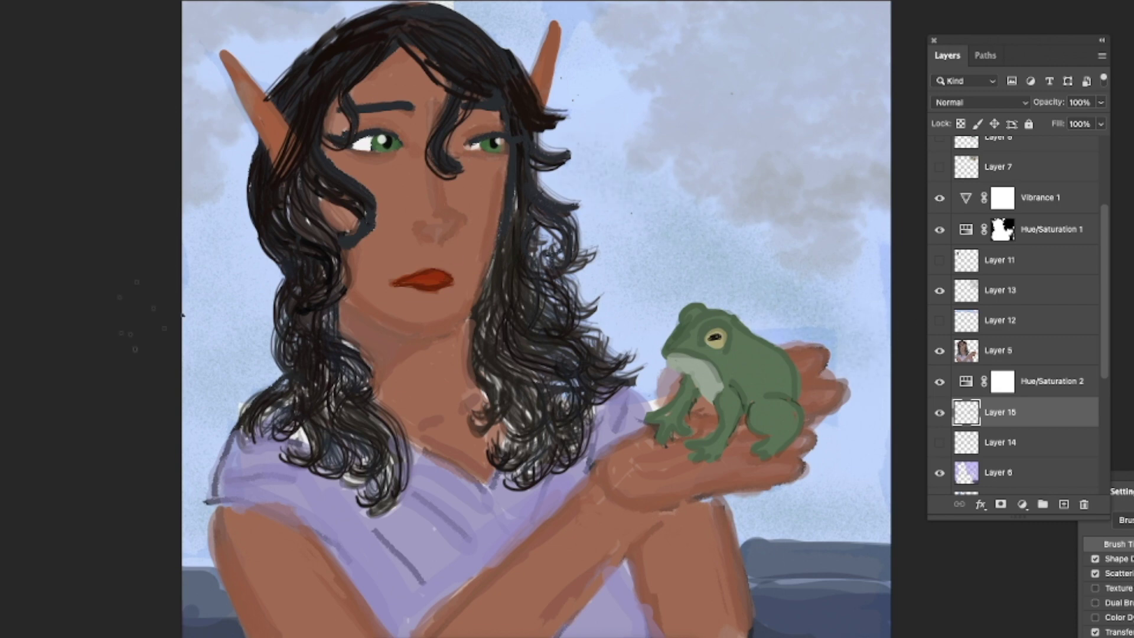
Try smoothing the sprayed specks in the sky with another brush and undo those strokes
key("v")
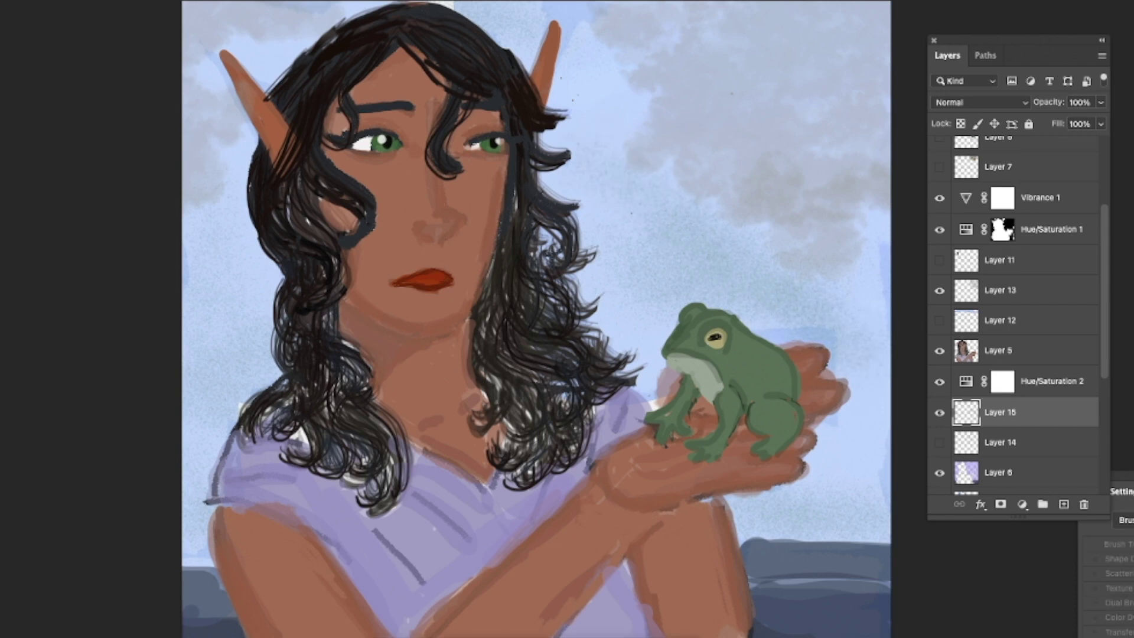
key("b")
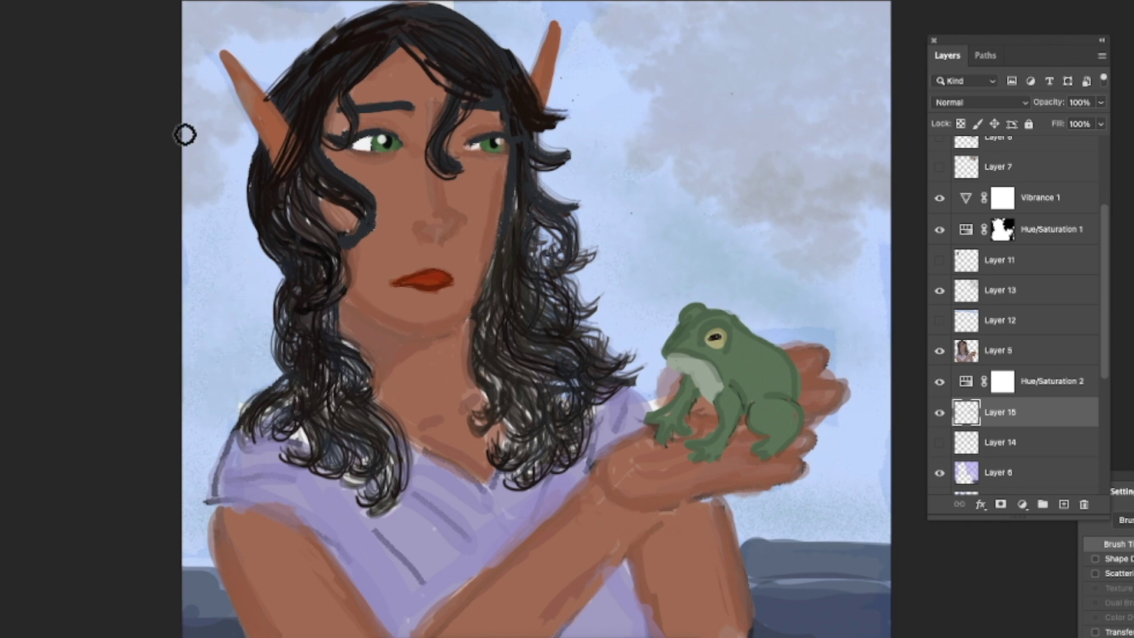
key("super+z")
key("super+z")
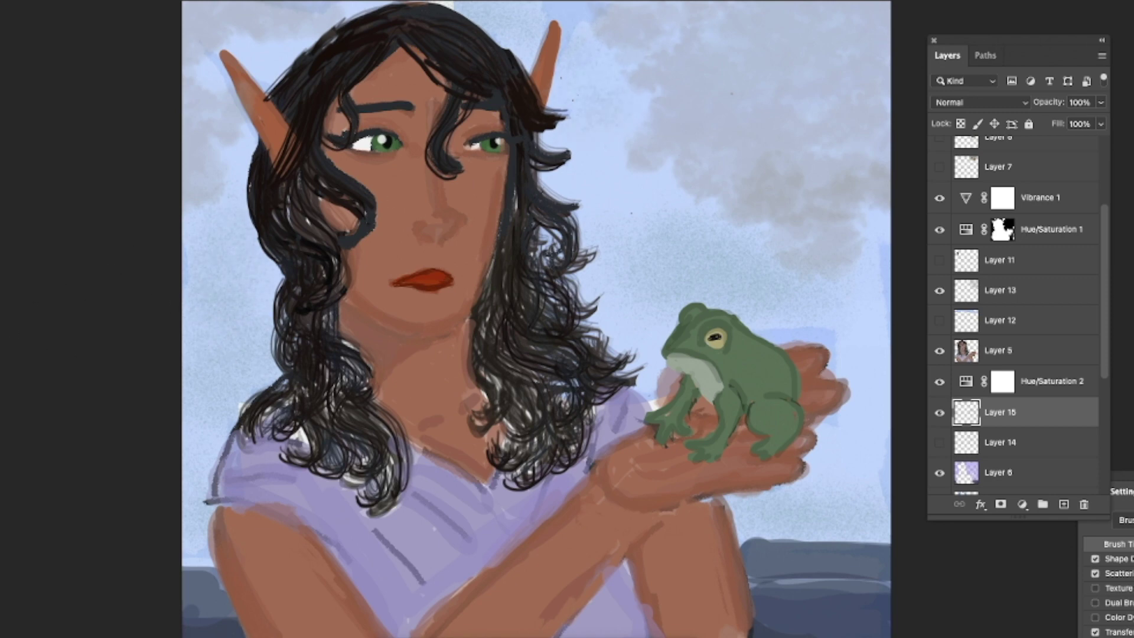
Pick a new speck colour, spray more mist along both sides of the sky, and lower Layer 15's opacity to 53%
left_click(487, 311)
left_click(660, 185)
left_click(699, 174)
left_click_drag(242, 208, 174, 457)
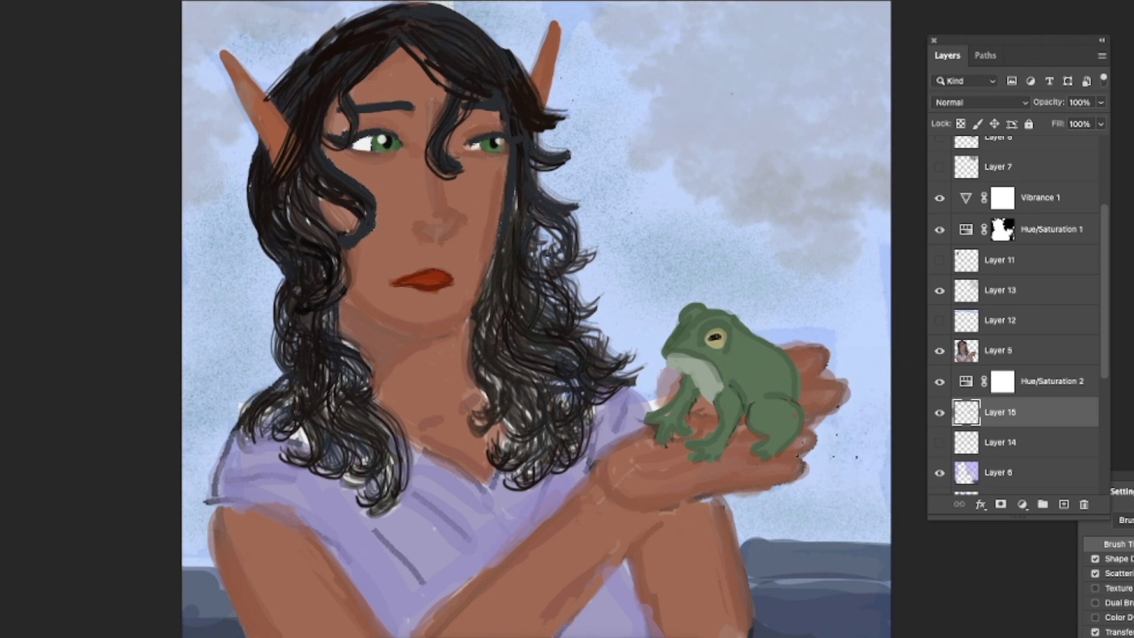
left_click_drag(1084, 116, 1066, 121)
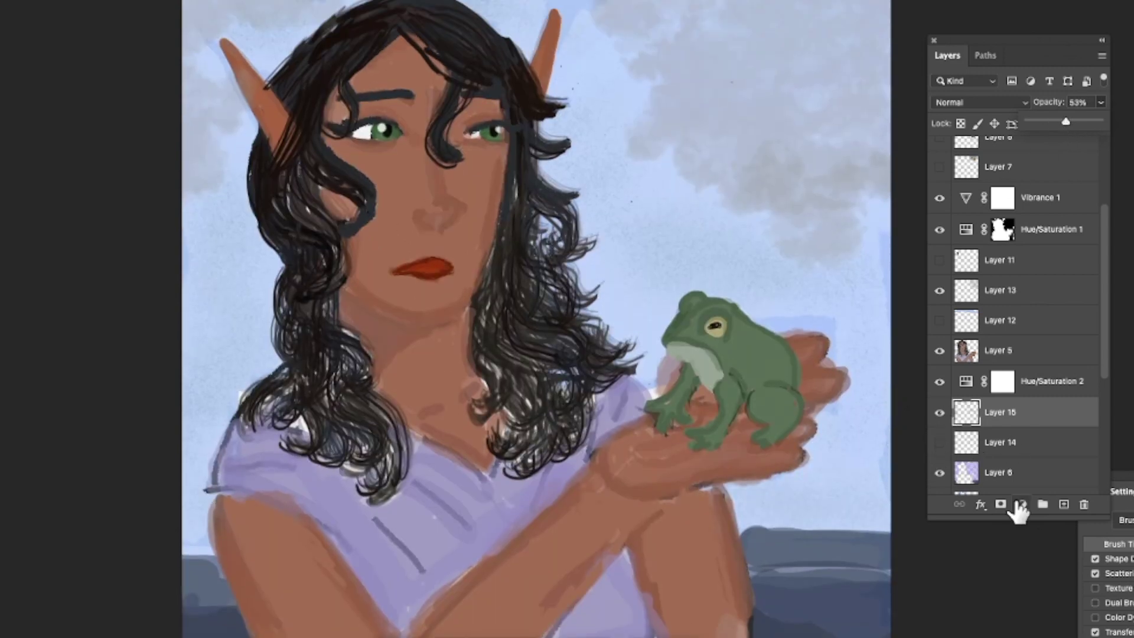
Create a group above Layer 15 with a new empty layer inside it
left_click(1017, 504)
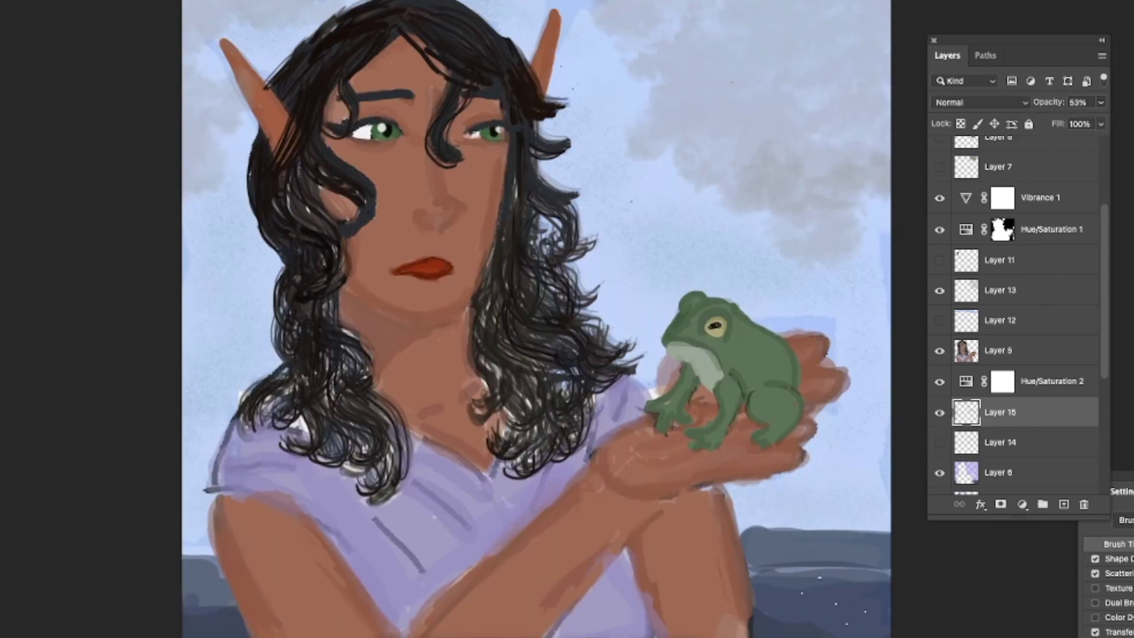
left_click(1043, 504)
left_click(1063, 504)
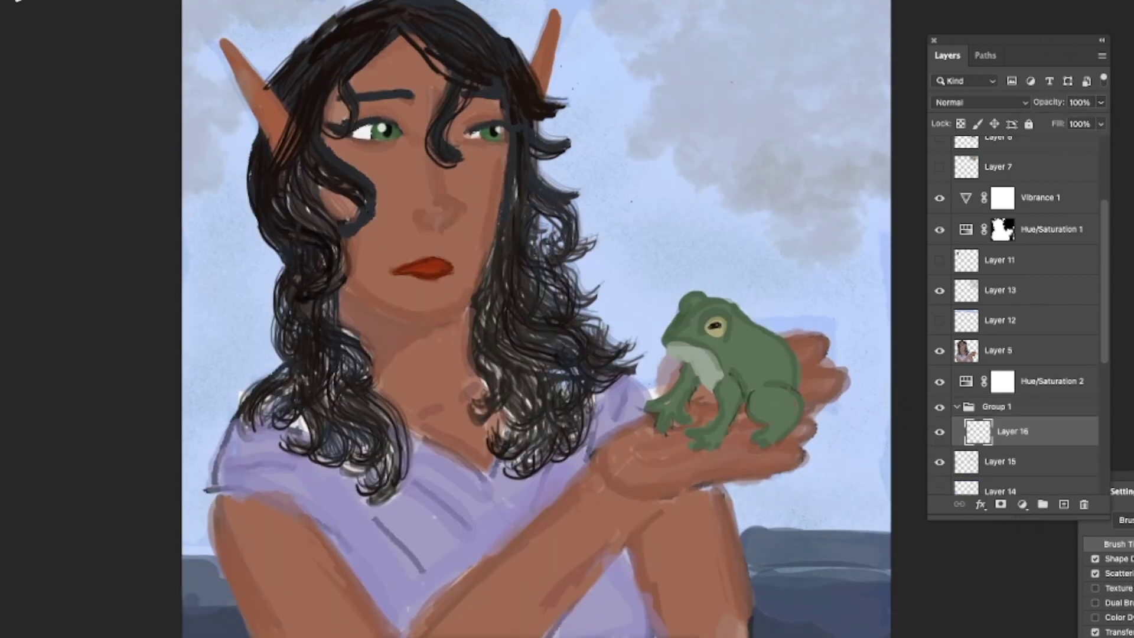
Try two other textured brushes over the sky and the sea on Layer 16 and undo the strokes
left_click(26, 1)
scroll(188, 277, "down", 1)
left_click(3, 427)
mouse_move(641, 291)
left_mouse_down()
mouse_move(678, 219)
mouse_move(711, 320)
mouse_move(732, 88)
left_mouse_up()
key("super+z")
left_click(27, 2)
scroll(47, 283, "down", 5)
scroll(63, 429, "down", 2)
left_click(7, 387)
mouse_move(815, 590)
left_mouse_down()
mouse_move(827, 590)
mouse_move(195, 590)
mouse_move(236, 549)
left_mouse_up()
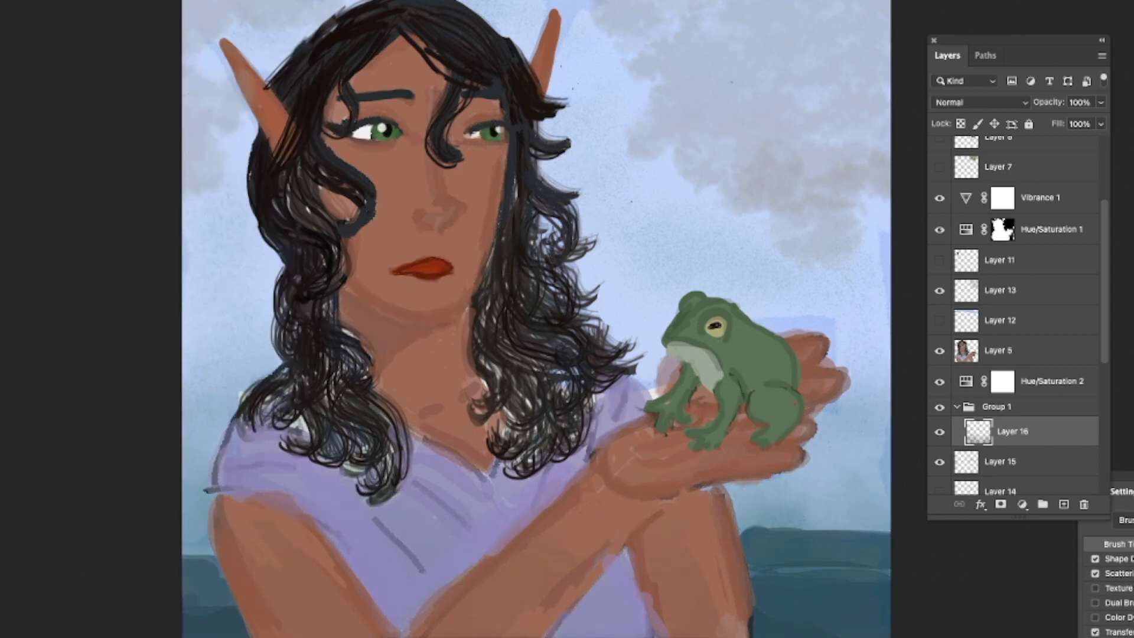
key("super+z")
Paint the sea dark teal with a soft-edged textured brush on Layer 16, and hide that layer
left_click(27, 1)
left_click(30, 385)
mouse_move(798, 552)
left_mouse_down()
mouse_move(766, 557)
mouse_move(815, 594)
mouse_move(772, 595)
mouse_move(891, 531)
mouse_move(769, 561)
left_mouse_up()
mouse_move(208, 617)
left_mouse_down()
mouse_move(219, 590)
mouse_move(177, 577)
left_mouse_up()
left_click_drag(760, 519, 806, 546)
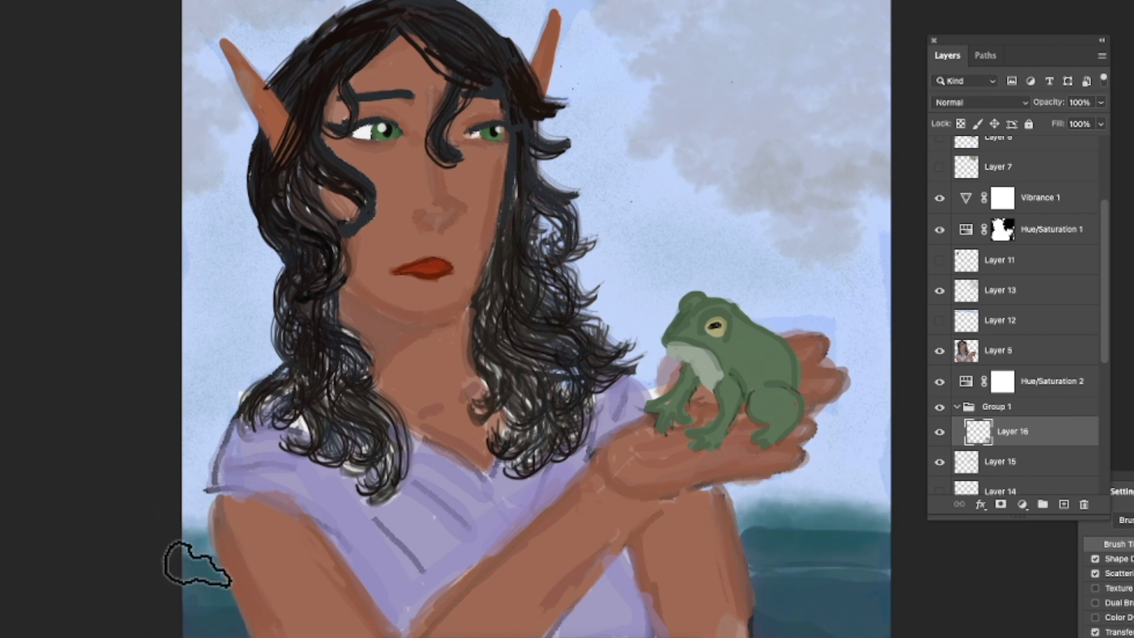
mouse_move(876, 568)
left_mouse_down()
mouse_move(832, 571)
mouse_move(857, 601)
left_mouse_up()
left_click(475, 331)
left_click(664, 189)
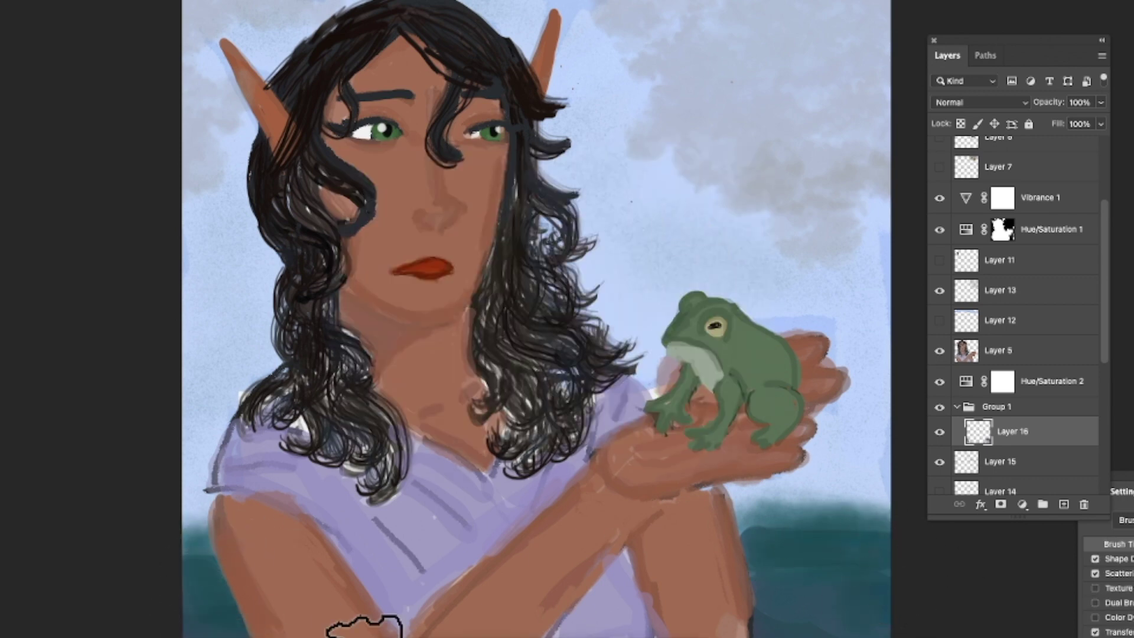
left_click(940, 432)
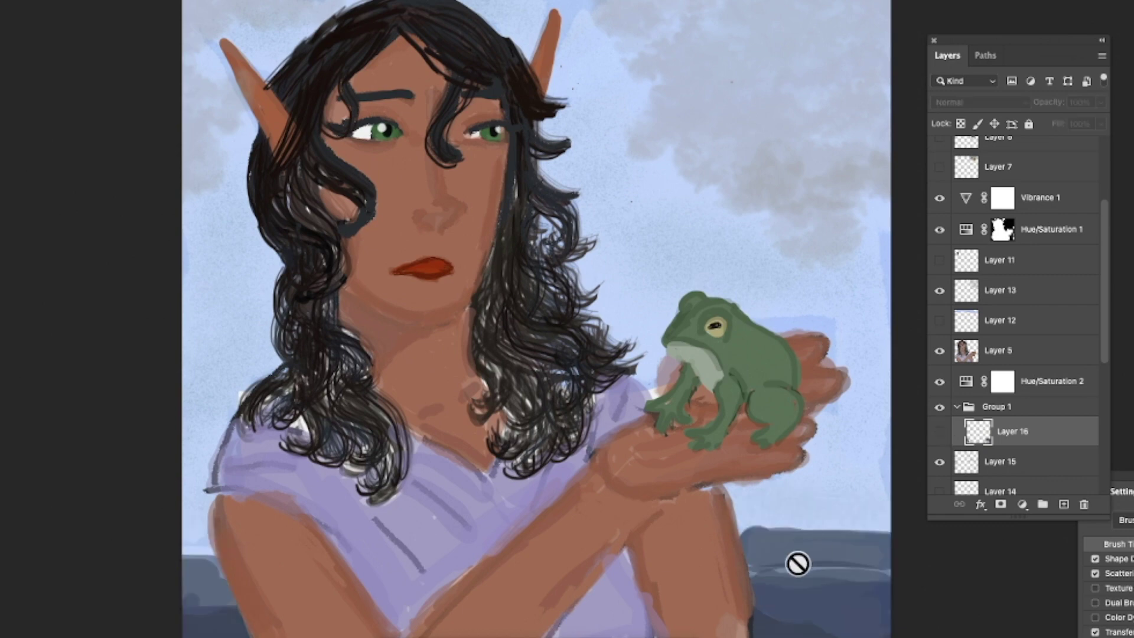
Add a new layer in Group 1 and repaint the sea on both sides of the woman with varied teal shades
left_click(1064, 505)
mouse_move(771, 564)
left_mouse_down()
mouse_move(880, 565)
mouse_move(755, 567)
mouse_move(794, 597)
mouse_move(792, 550)
left_mouse_up()
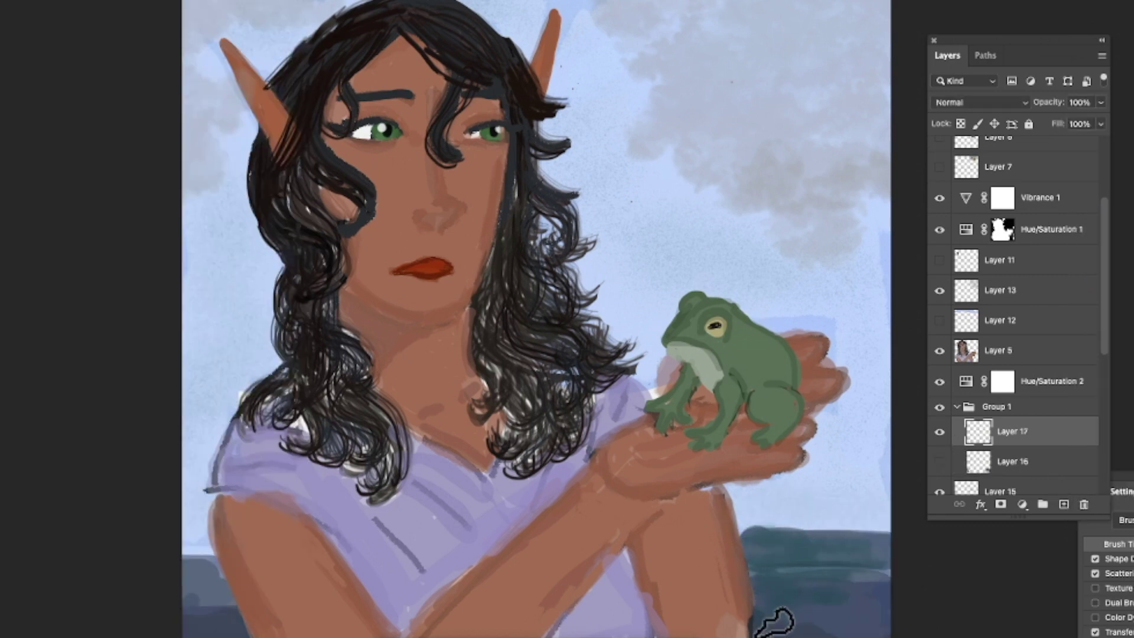
left_click_drag(218, 610, 255, 623)
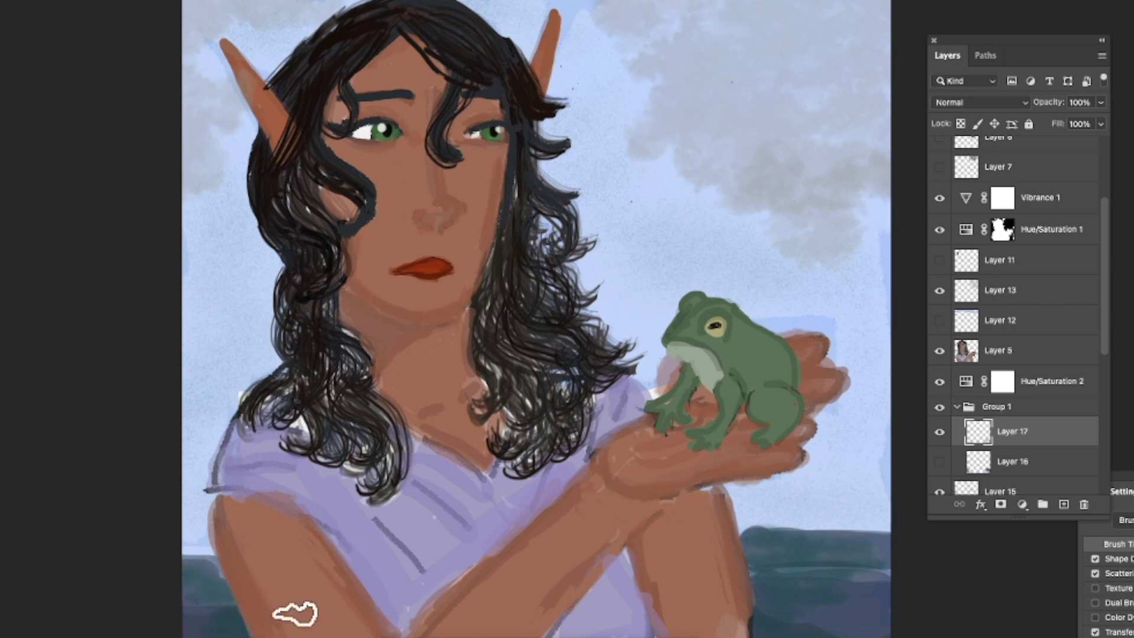
left_click(447, 279)
left_click(696, 188)
left_click_drag(866, 595, 800, 620)
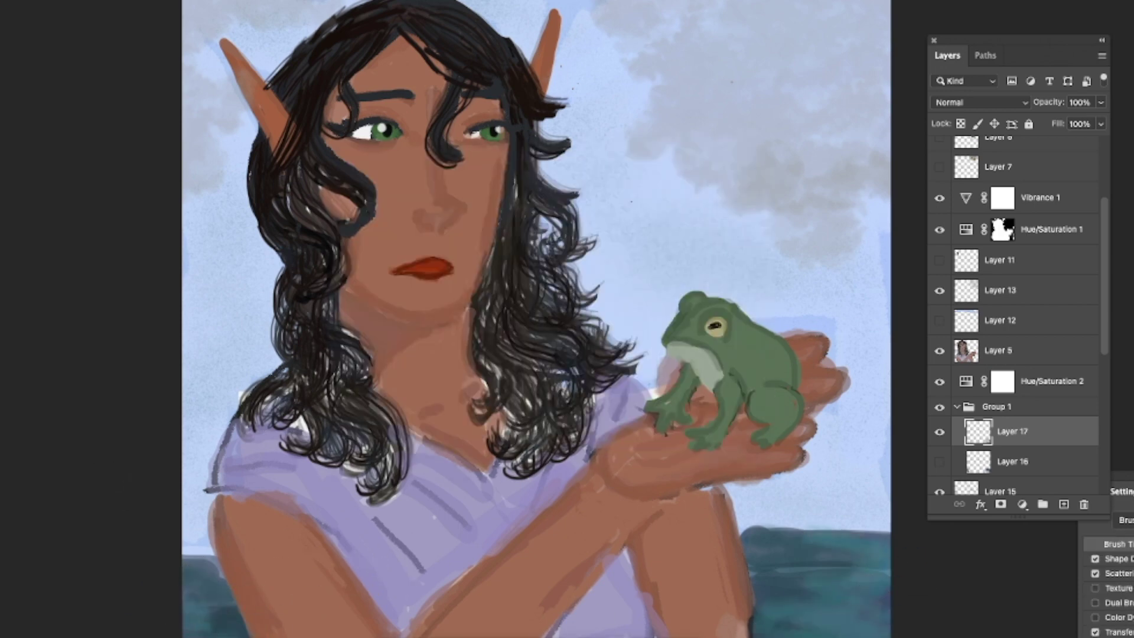
left_click(483, 335)
left_click(696, 189)
mouse_move(848, 611)
left_mouse_down()
mouse_move(894, 633)
mouse_move(830, 559)
left_mouse_up()
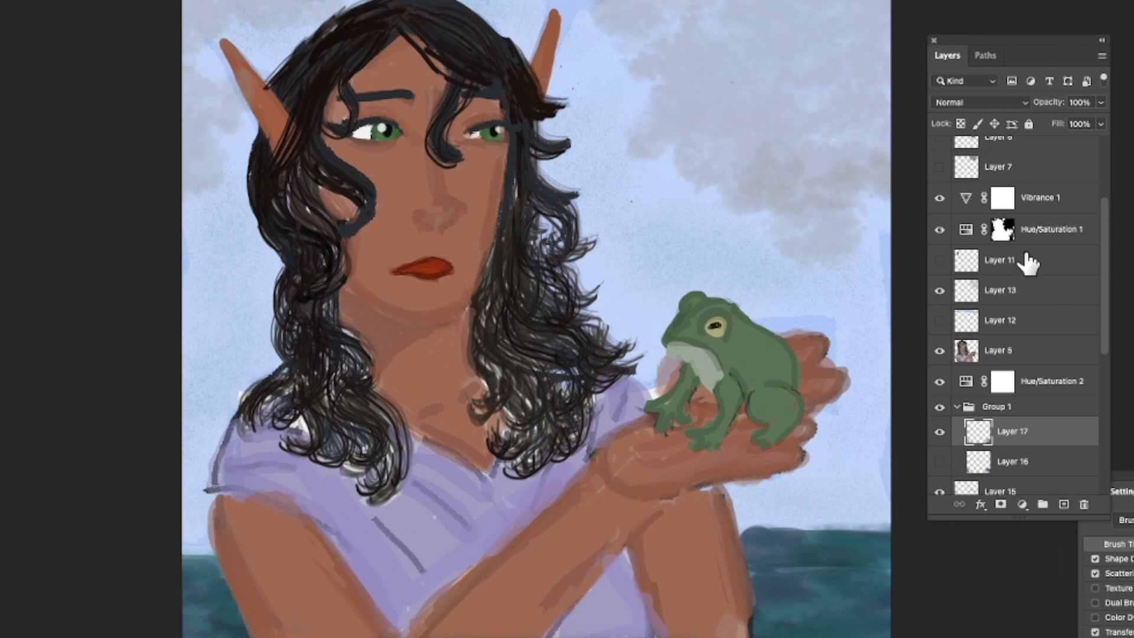
Try a Brightness/Contrast adjustment layer above Hue/Saturation 1 and hide it
left_click(1052, 231)
left_click(1022, 504)
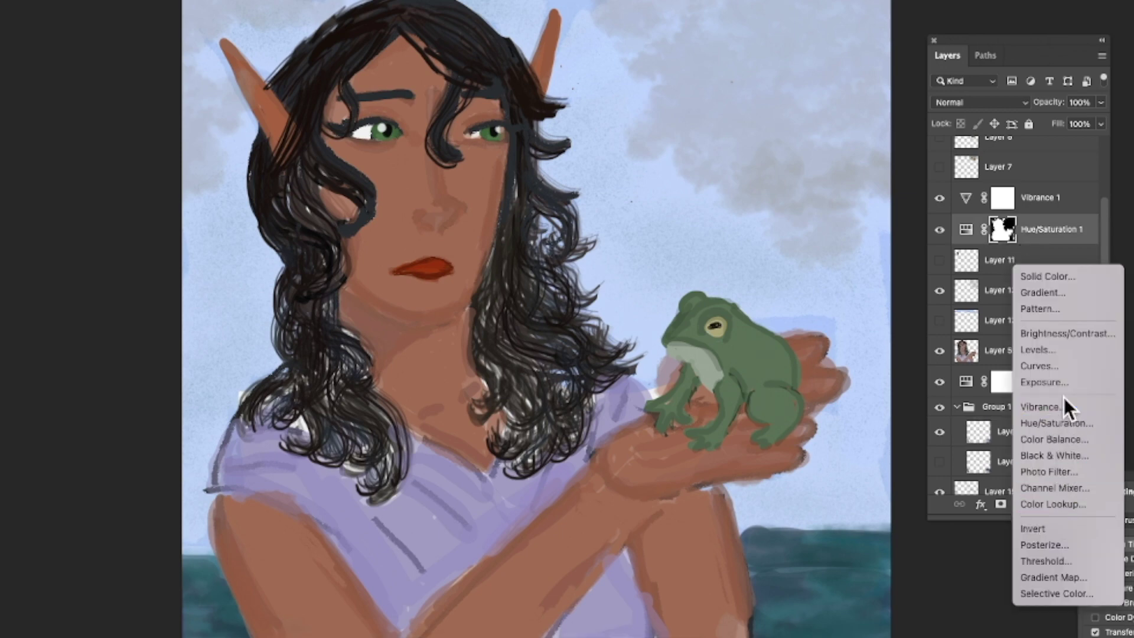
left_click(1068, 333)
left_click(939, 229)
left_click_drag(248, 121, 12, 148)
Try a Levels adjustment layer at the top of the stack with the midtones at 1.07, and hide it
left_click(1022, 504)
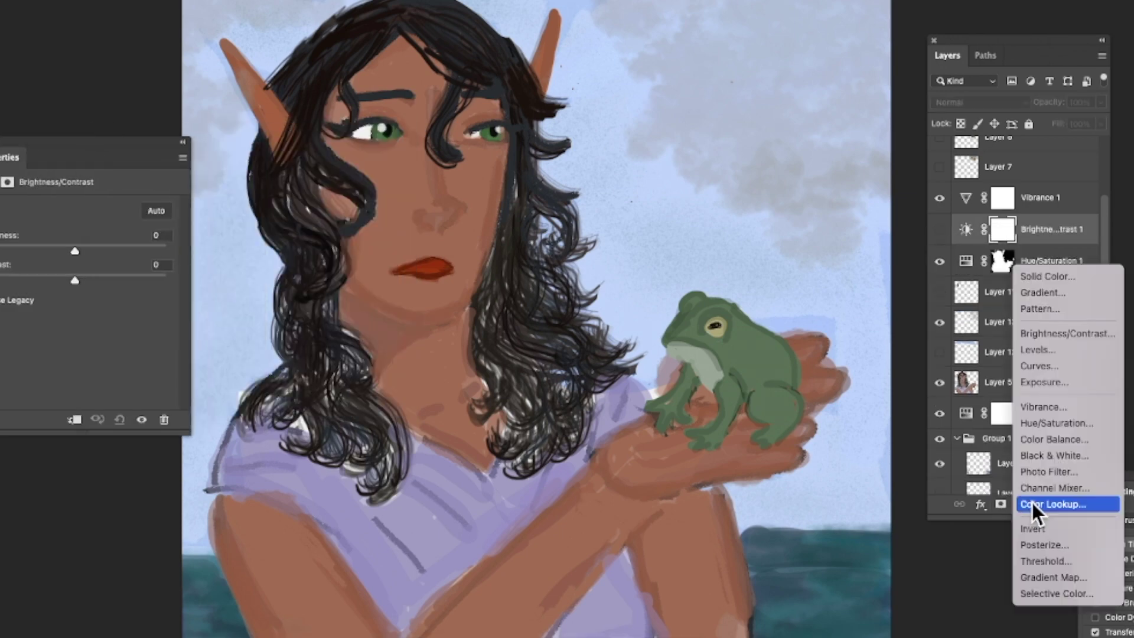
left_click(1037, 350)
left_click_drag(1054, 240, 990, 148)
mouse_move(86, 322)
left_mouse_down()
mouse_move(118, 316)
mouse_move(83, 314)
left_mouse_up()
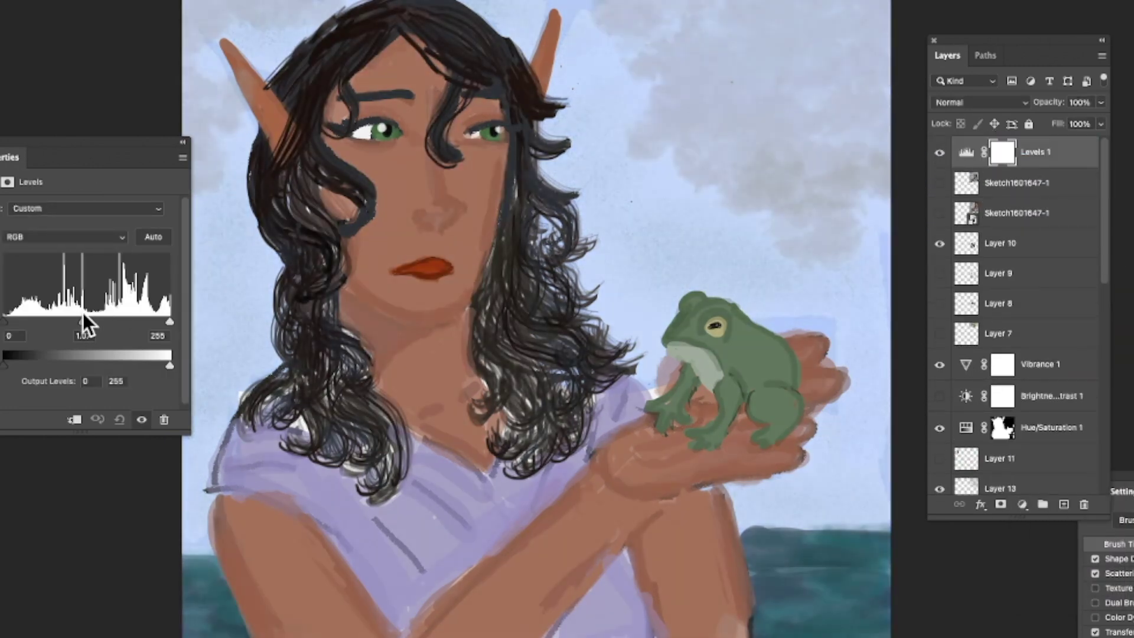
left_click(940, 152)
Try a Black & White adjustment layer above the Levels adjustment and hide it
left_click(1022, 504)
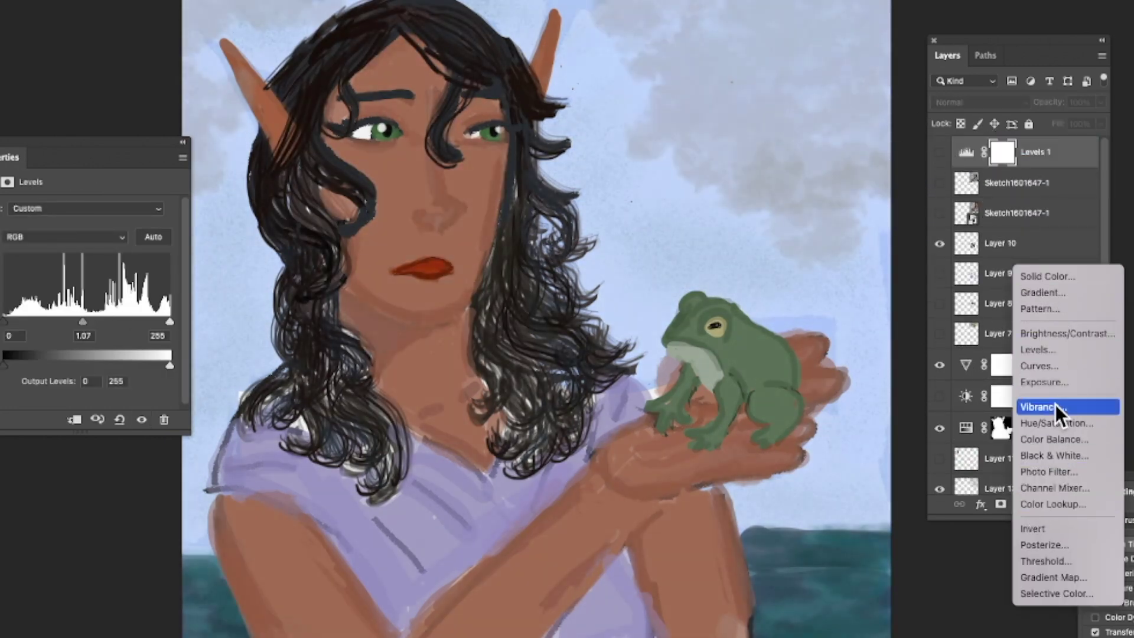
left_click(1057, 456)
left_click(940, 152)
Create a new top group and add a Hue/Saturation adjustment in it with hue -9 and saturation +13
left_click(1043, 503)
left_click(1022, 504)
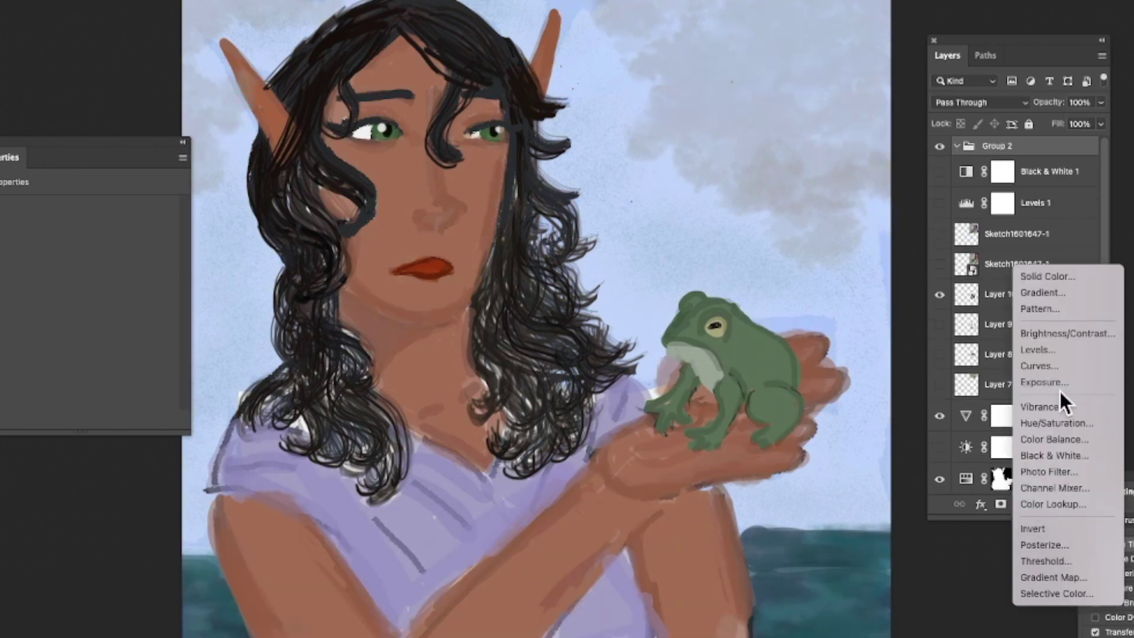
left_click(1057, 423)
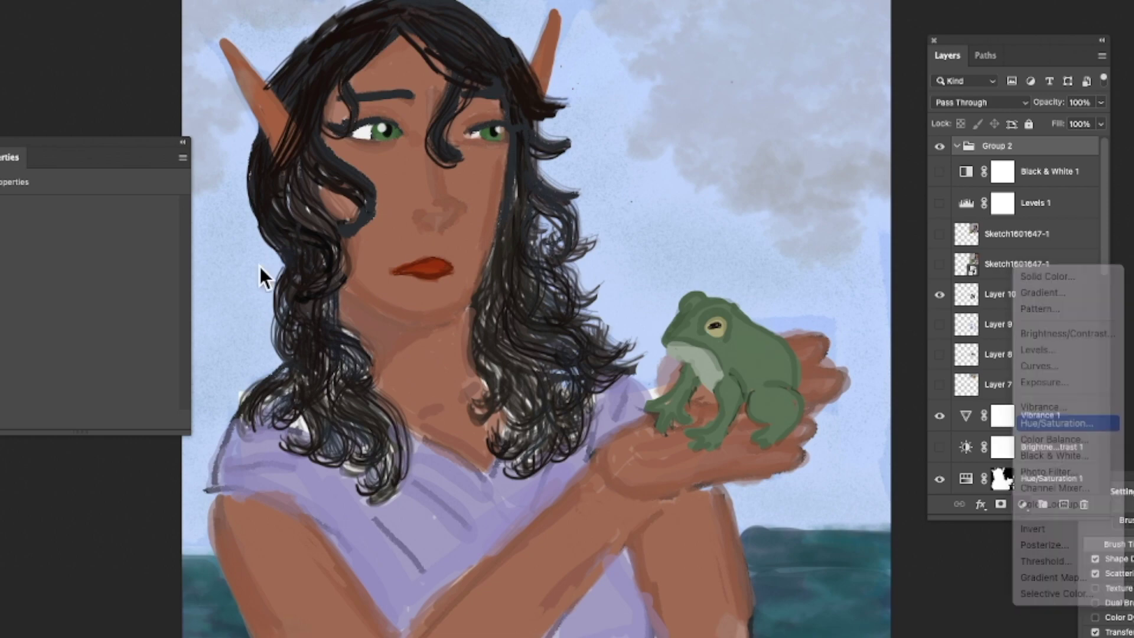
mouse_move(76, 293)
left_mouse_down()
mouse_move(90, 297)
mouse_move(114, 265)
mouse_move(47, 262)
mouse_move(91, 268)
mouse_move(79, 272)
mouse_move(137, 258)
mouse_move(59, 263)
mouse_move(116, 257)
mouse_move(67, 267)
left_mouse_up()
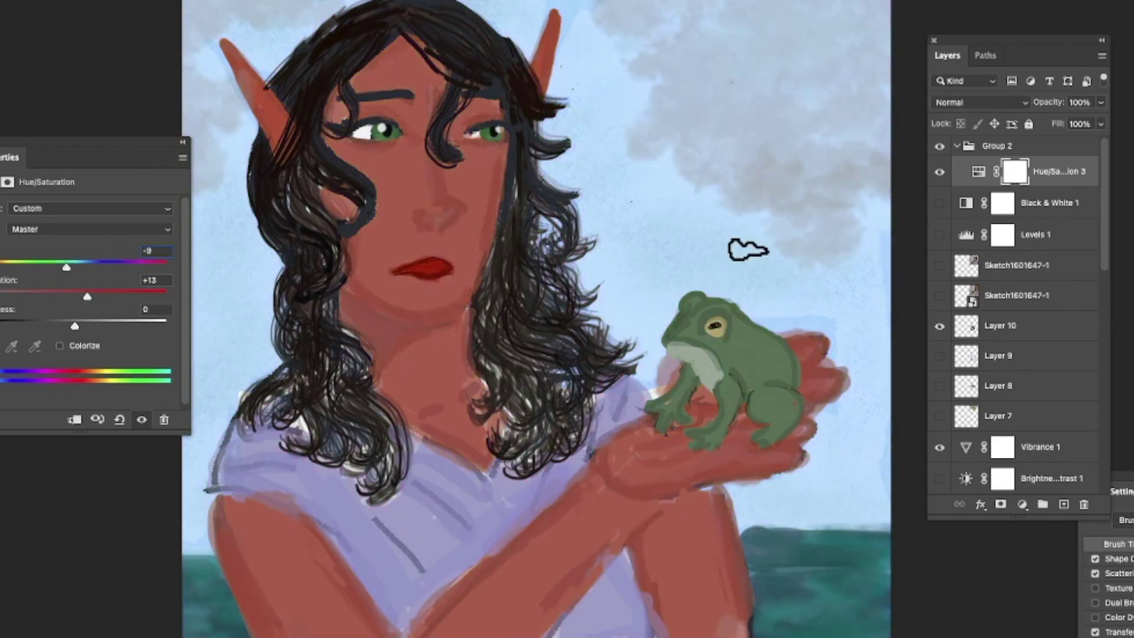
Switch to the plain hard round brush for painting on the new Hue/Saturation layer's mask
left_click(2, 2)
scroll(33, 220, "up", 15)
left_click(15, 134)
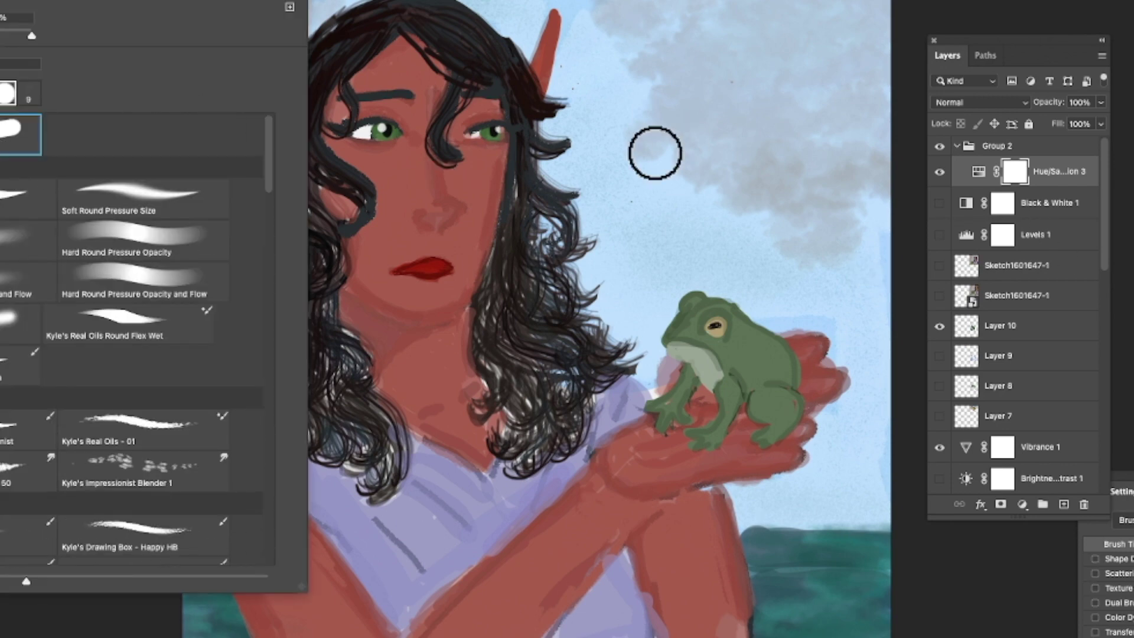
left_click(679, 145)
key("c")
left_click_drag(478, 105, 451, 232)
key("Escape")
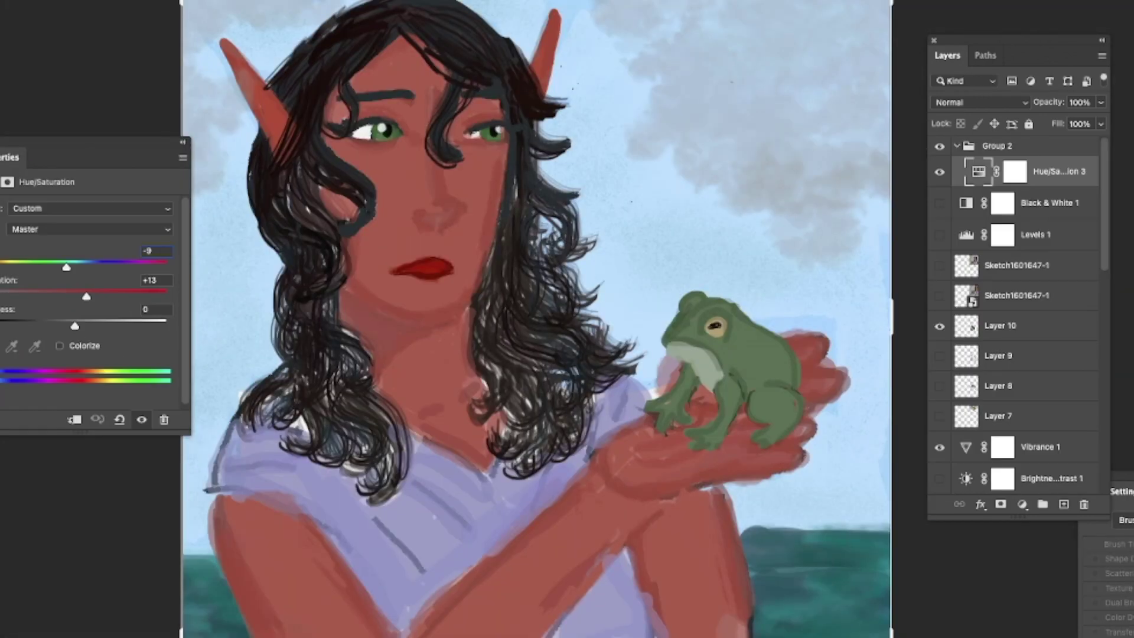
Mask the woman's skin, hair and shirt out of the new Hue/Saturation adjustment with black brush strokes, enlarging the brush for the wide areas
key("b")
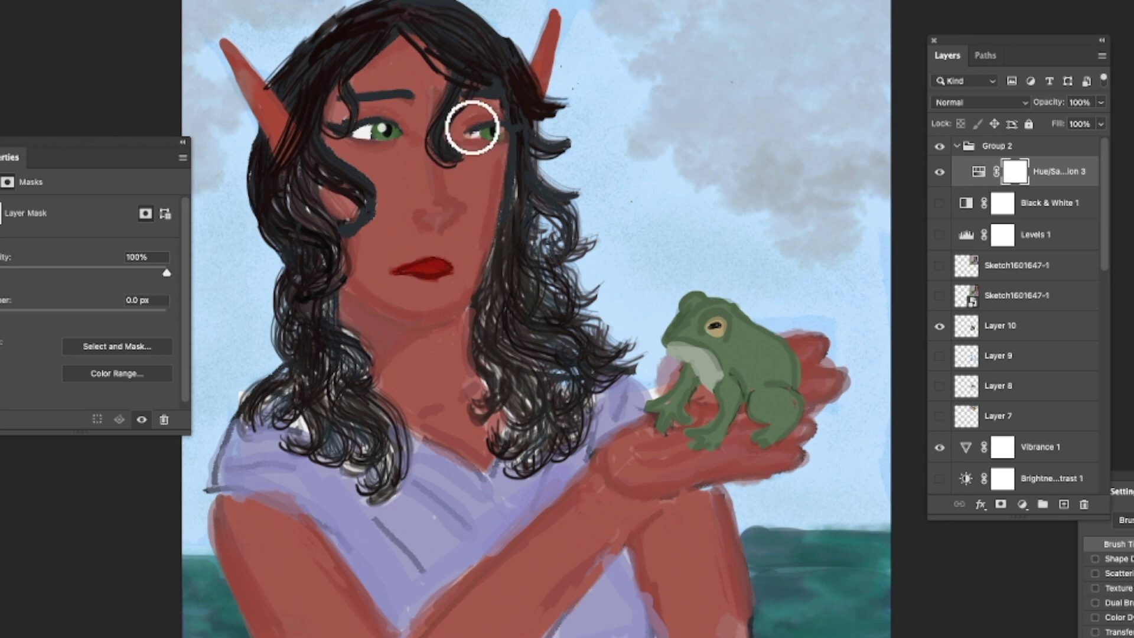
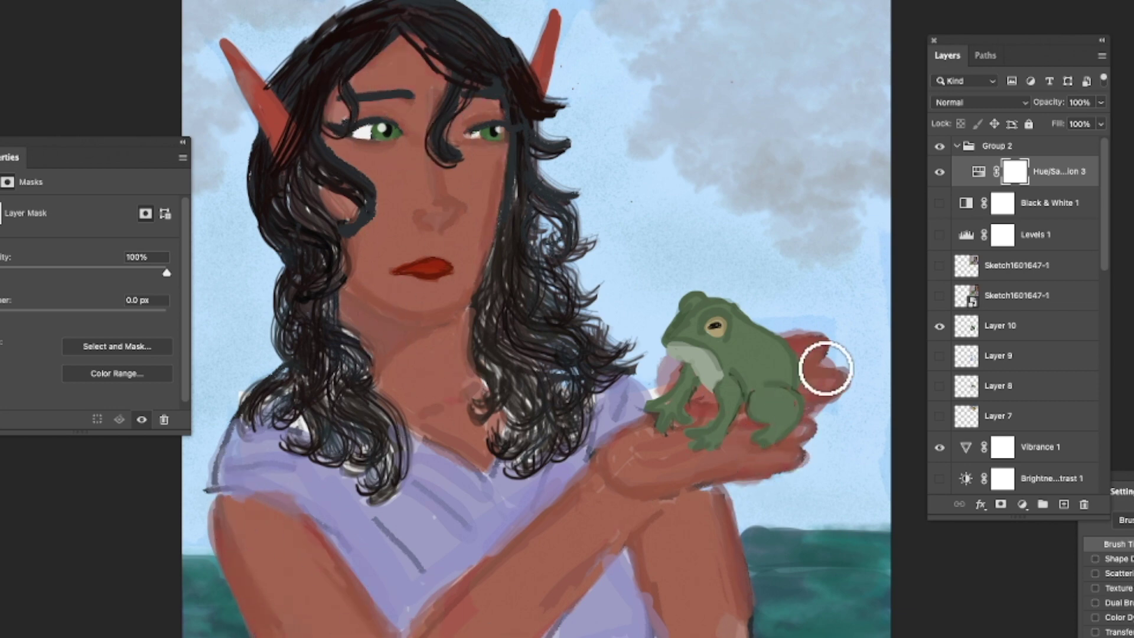
mouse_move(675, 427)
left_mouse_down()
mouse_move(668, 378)
mouse_move(650, 366)
left_mouse_up()
left_click_drag(254, 87, 261, 94)
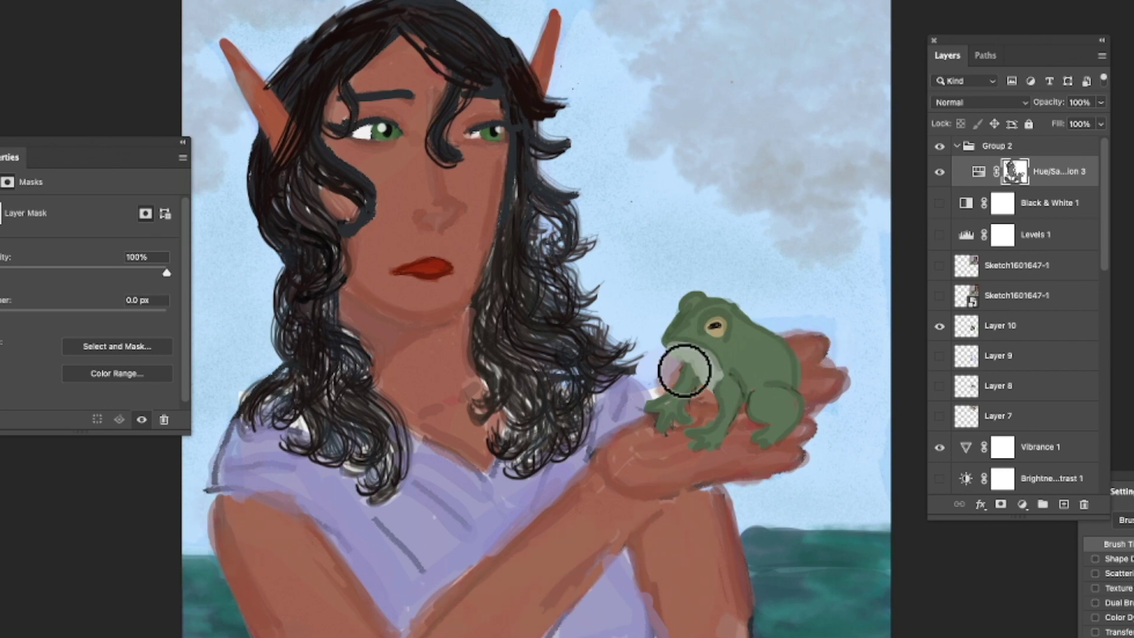
left_click(1, 1)
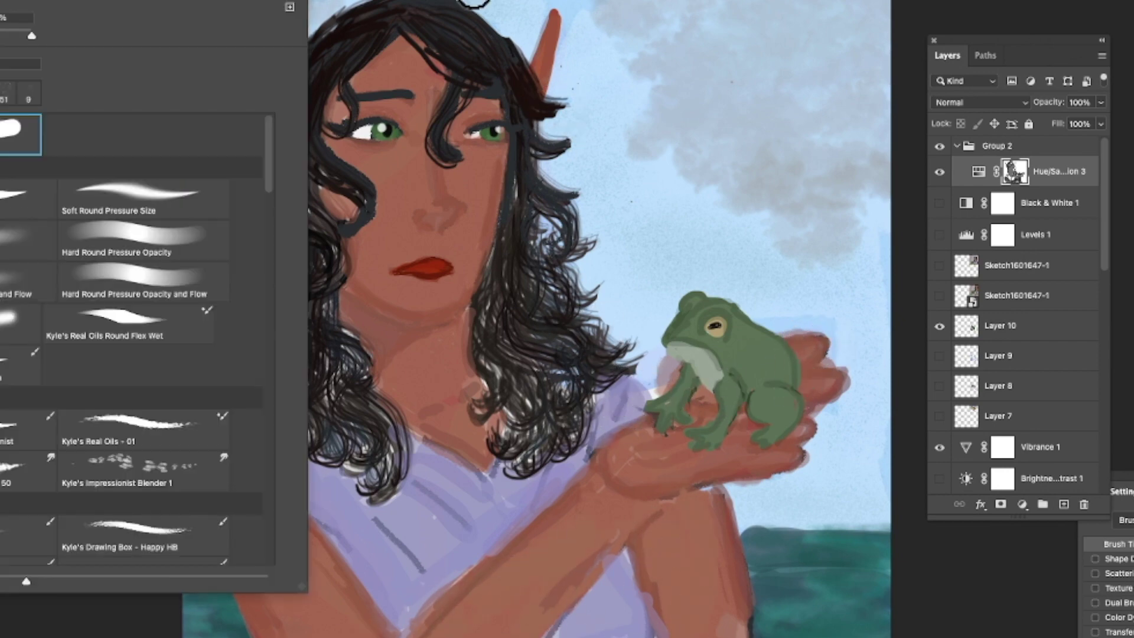
key("F5")
left_click(1, 1)
left_click_drag(1, 14, 8, 14)
mouse_move(387, 261)
left_mouse_down()
mouse_move(433, 503)
mouse_move(571, 532)
mouse_move(456, 495)
mouse_move(309, 574)
mouse_move(358, 594)
mouse_move(397, 420)
mouse_move(493, 435)
left_mouse_up()
key("F5")
key("F5")
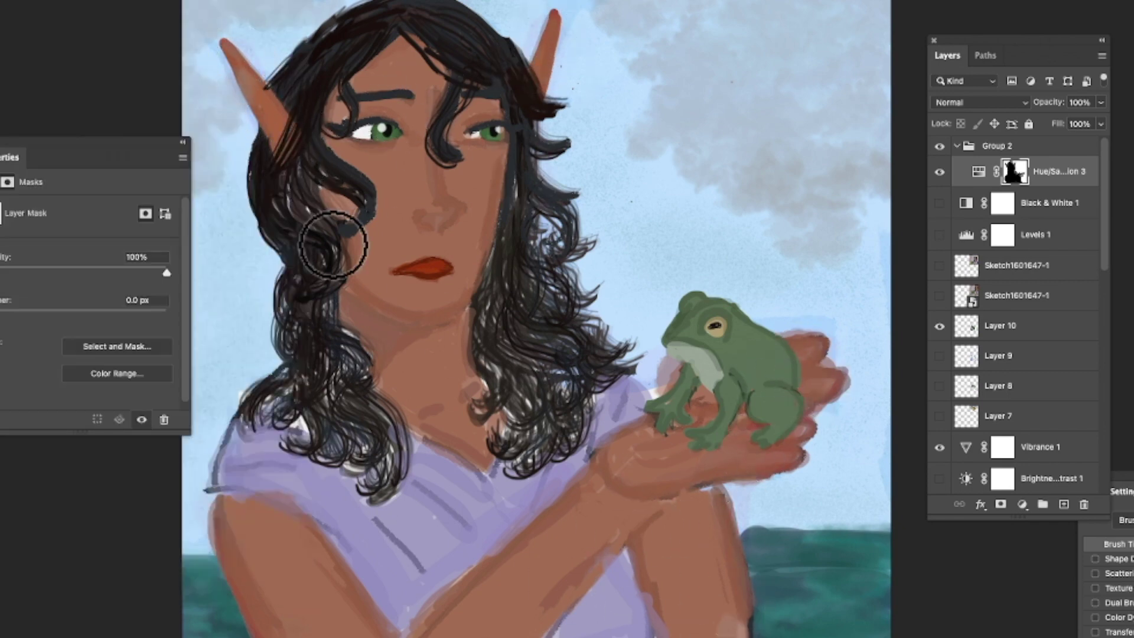
Lasso a flat oval on the palm beneath the frog and add a Brightness/Contrast adjustment masked to it
key("z")
left_click(201, 133, "alt")
left_click(974, 8)
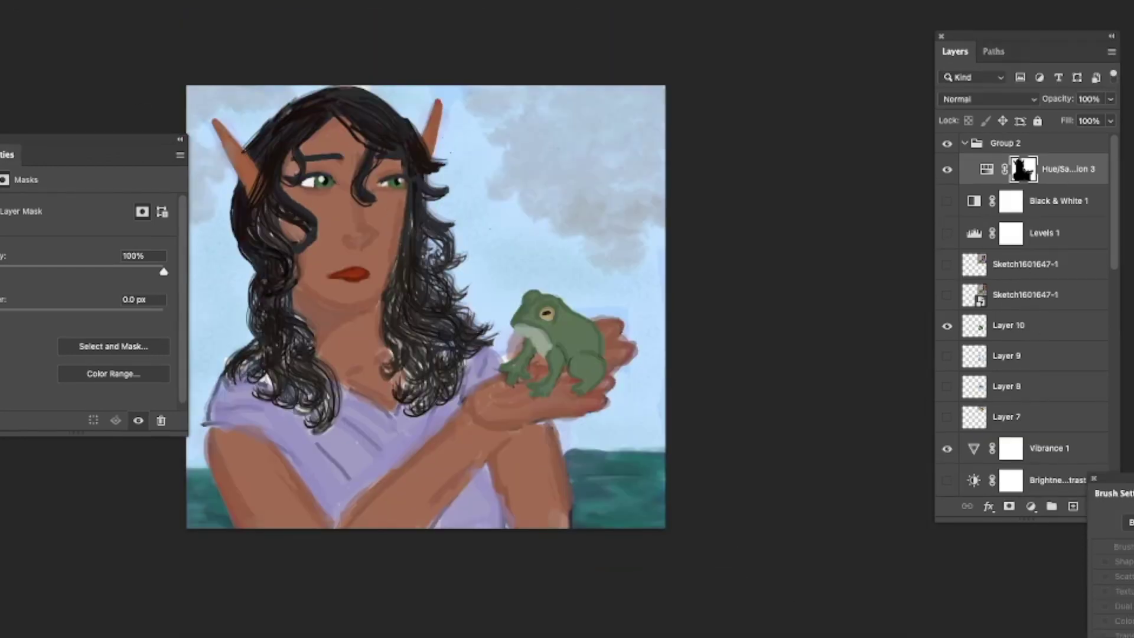
left_click_drag(541, 363, 479, 387)
left_click_drag(579, 389, 580, 393)
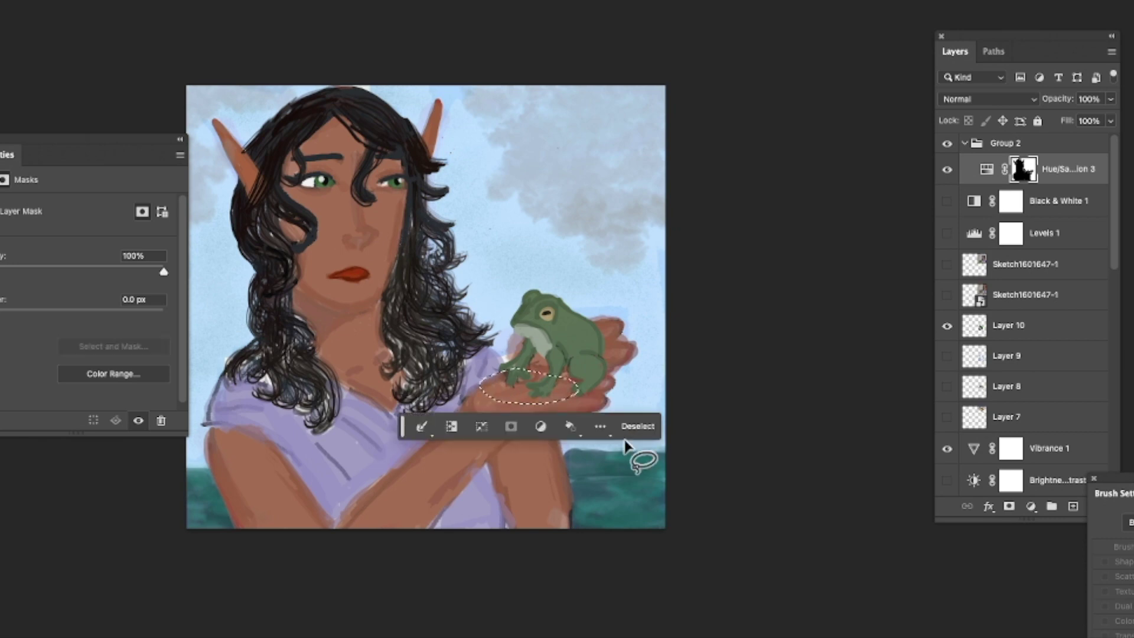
left_click(1032, 506)
left_click(1071, 336)
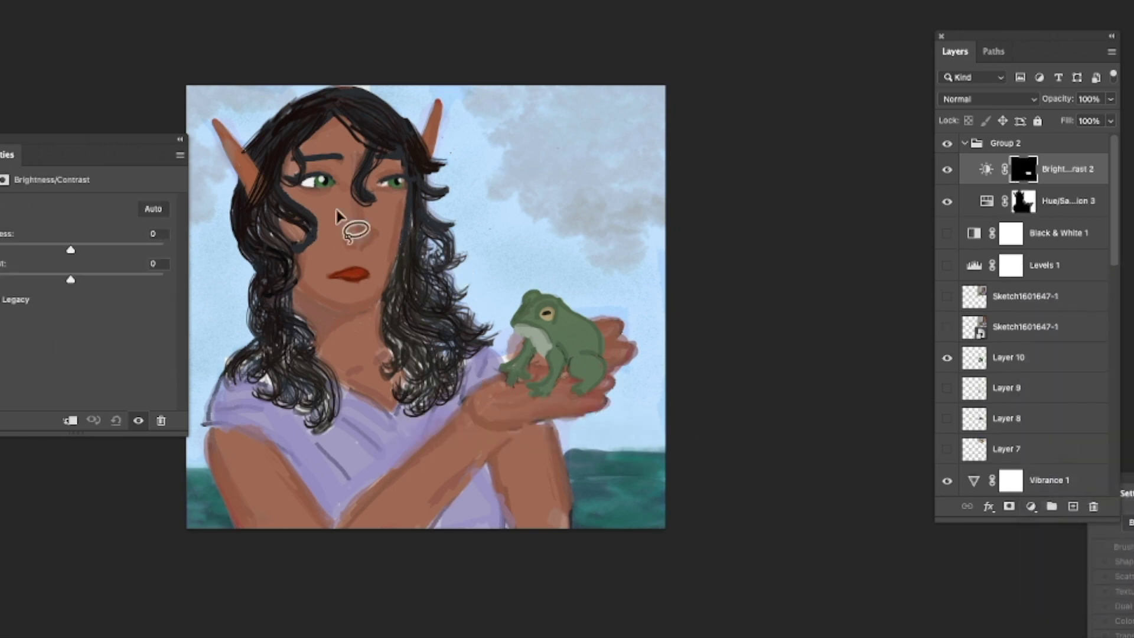
Set the Brightness/Contrast adjustment's brightness to -15 and trim its mask under the frog with the brush
left_click_drag(75, 242, 66, 247)
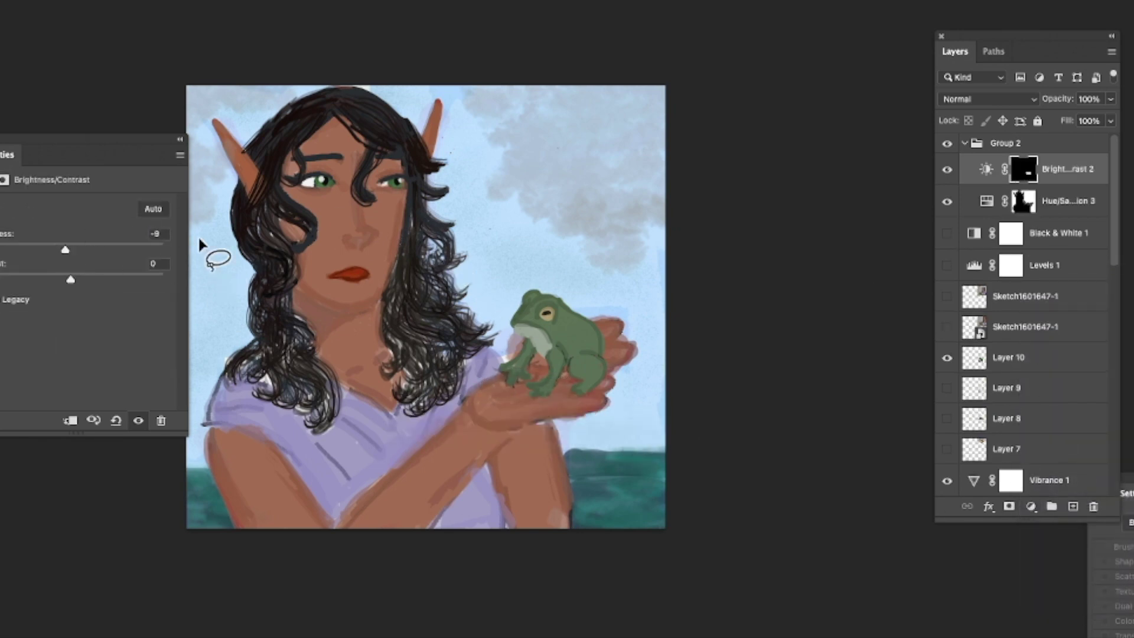
left_click(2, 1)
left_click(40, 234)
left_click_drag(540, 400, 543, 398)
key("Return")
mouse_move(66, 244)
left_mouse_down()
mouse_move(79, 247)
mouse_move(80, 267)
mouse_move(38, 250)
mouse_move(73, 247)
mouse_move(62, 249)
left_mouse_up()
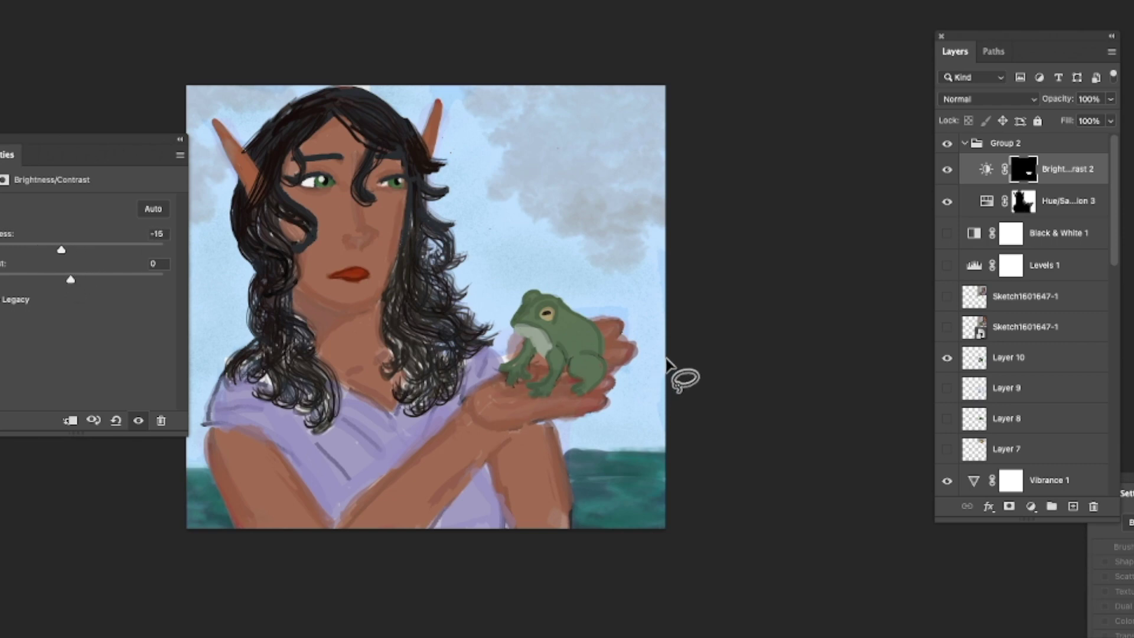
key("b")
right_click(236, 147)
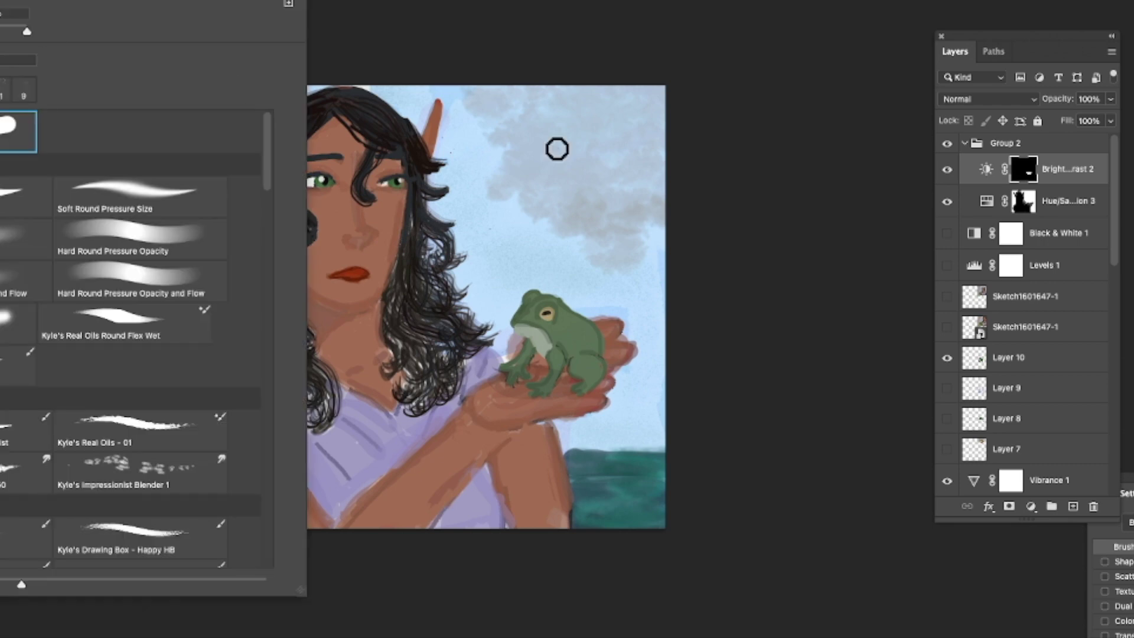
left_click(692, 127)
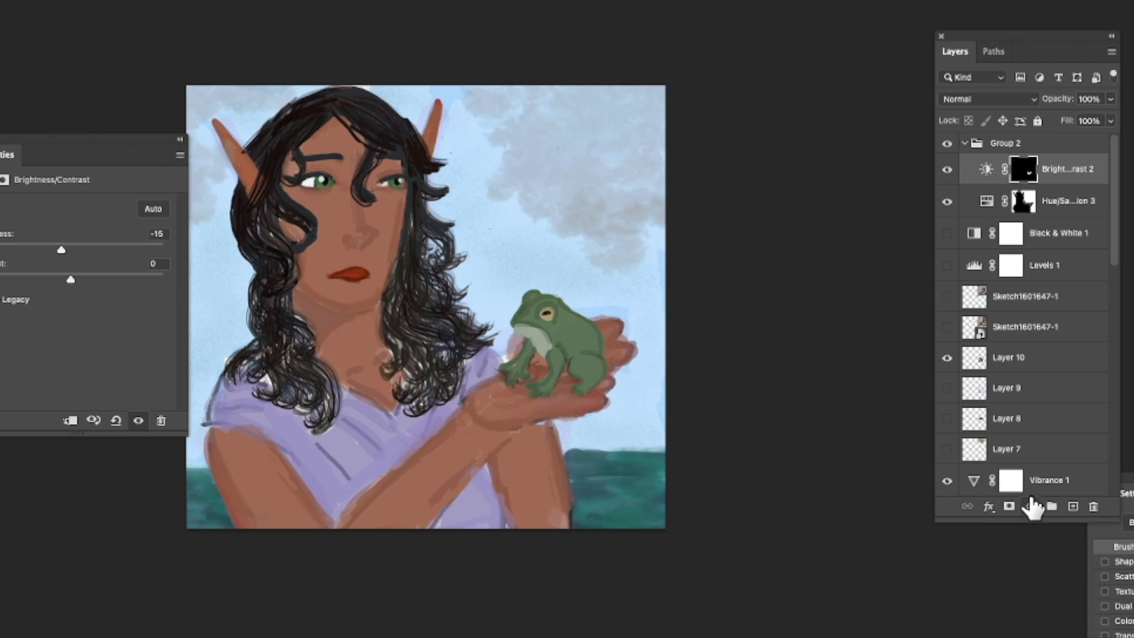
Try a new layer and a Curves adjustment with the Blue channel raised on the lassoed gap before the frog's chest, and hide the adjustment
left_click(1072, 506)
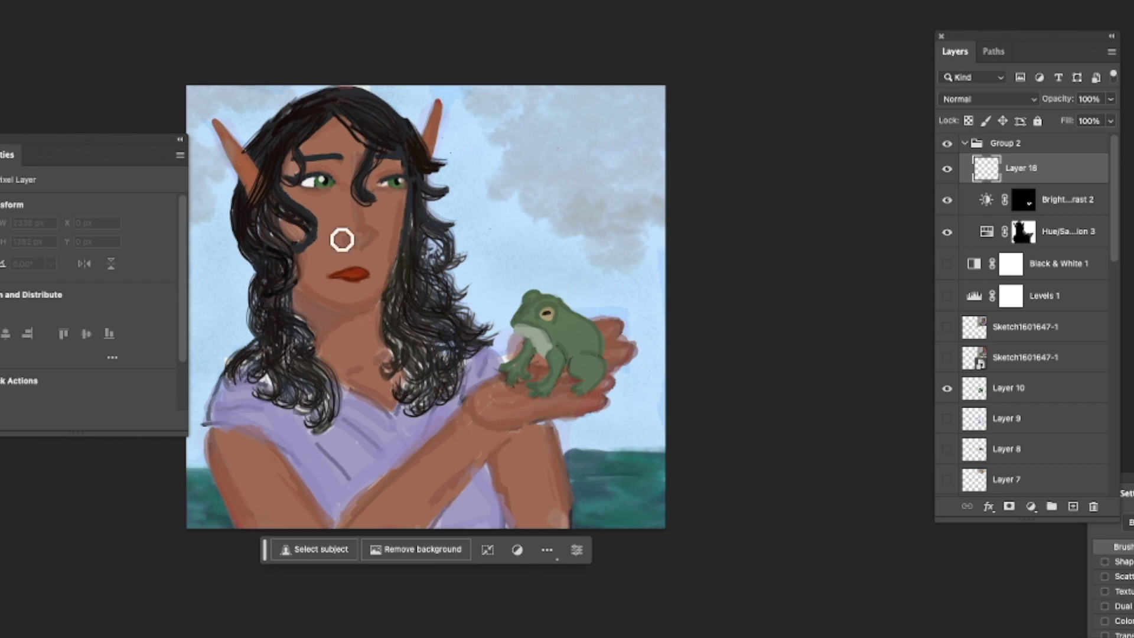
key("l")
mouse_move(512, 329)
left_mouse_down()
mouse_move(509, 356)
mouse_move(520, 352)
mouse_move(518, 331)
left_mouse_up()
left_click(1031, 506)
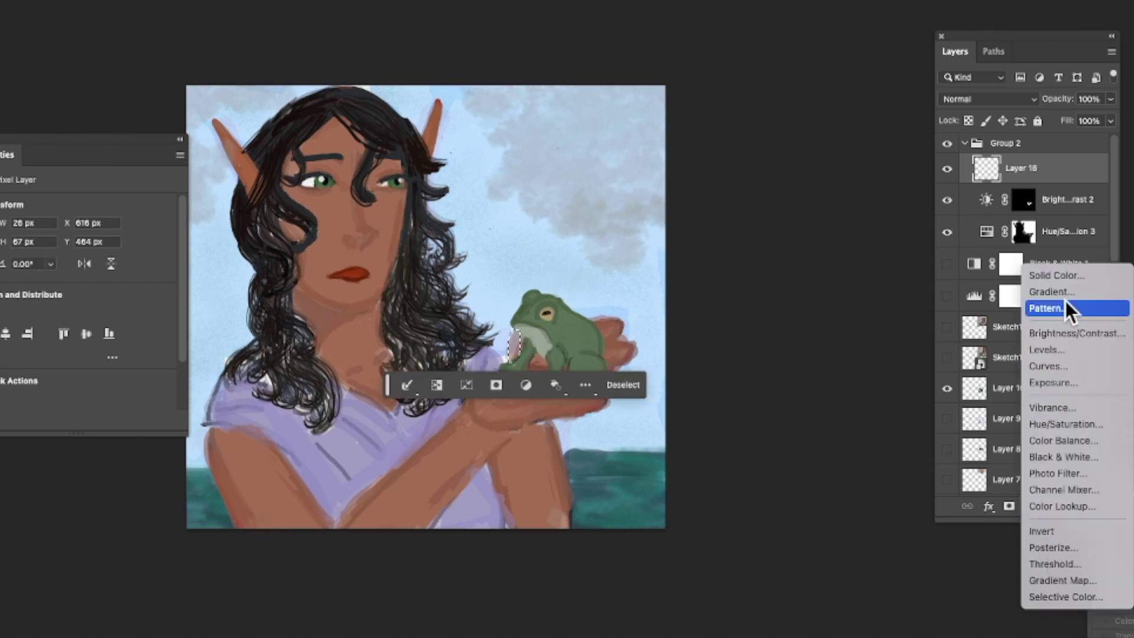
left_click(1048, 366)
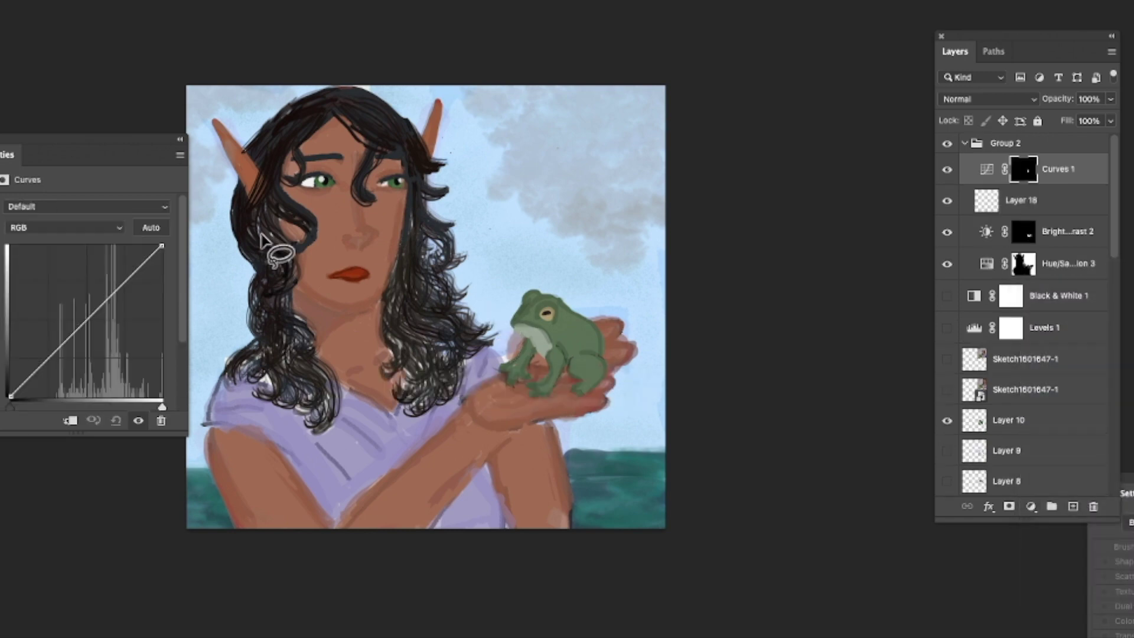
left_click(41, 227)
left_click(35, 263)
left_click_drag(108, 300, 93, 260)
left_click(947, 169)
Select Layer 5 with the painted woman and clean away the pinkish patch in front of the frog's chest
scroll(1010, 390, "down", 10)
left_click(947, 327)
left_click(947, 327)
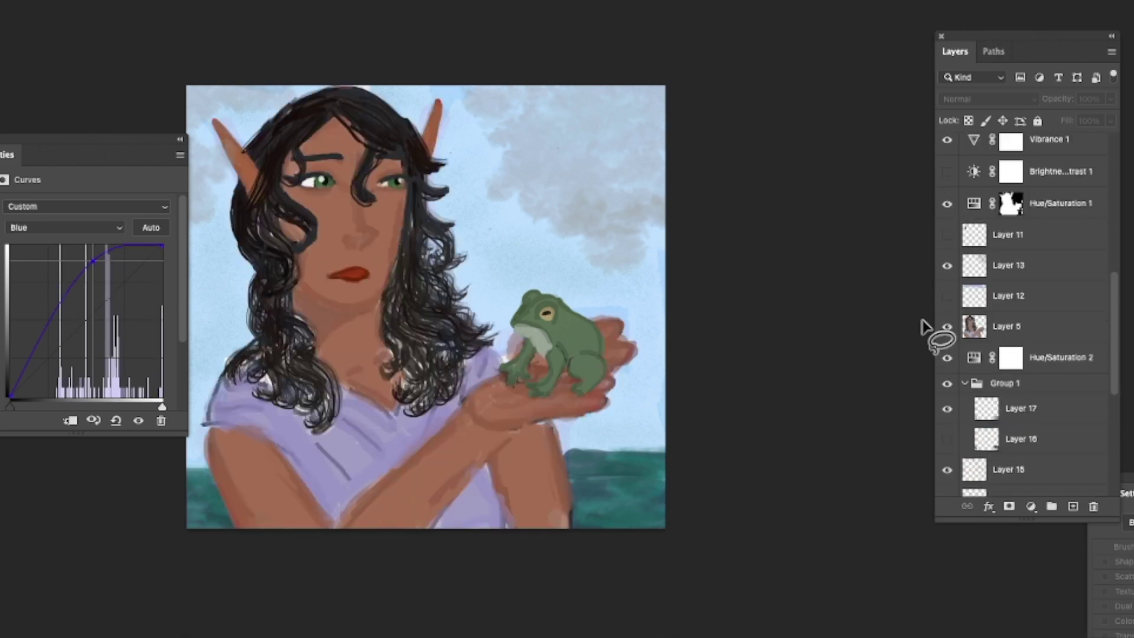
key("b")
left_click(569, 229)
left_click(538, 203)
left_click(978, 338)
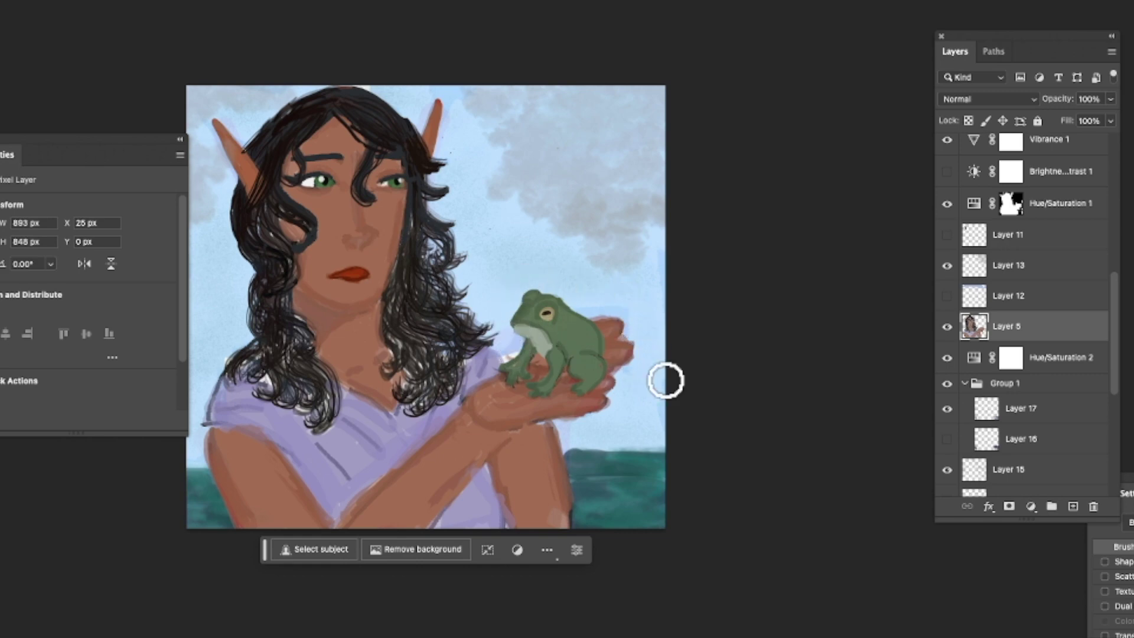
key("super+z")
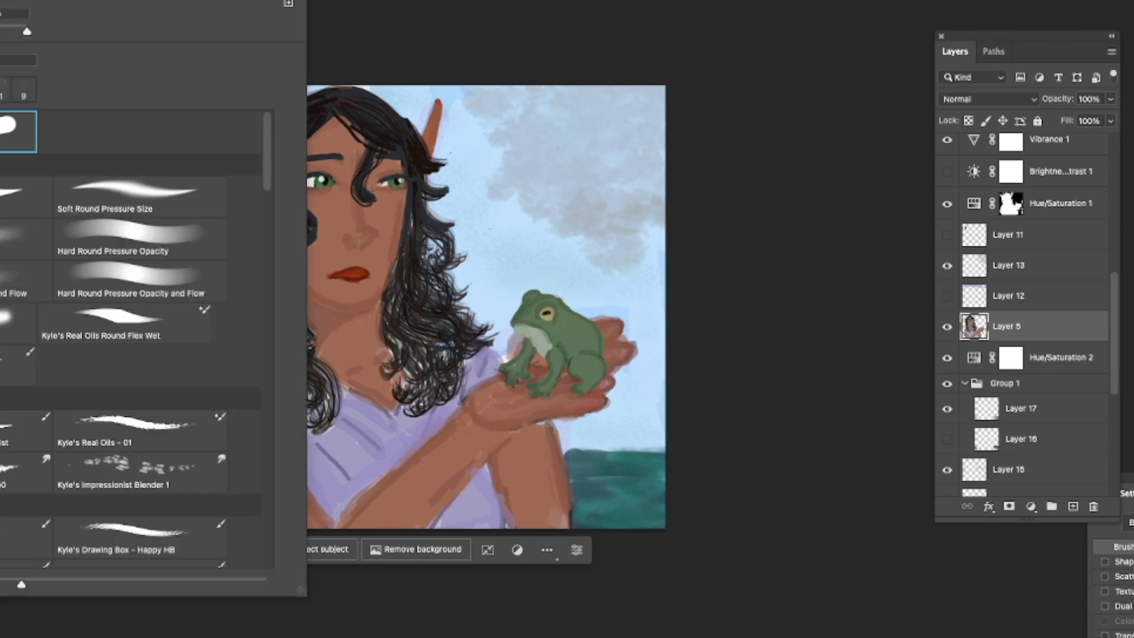
left_click(481, 292)
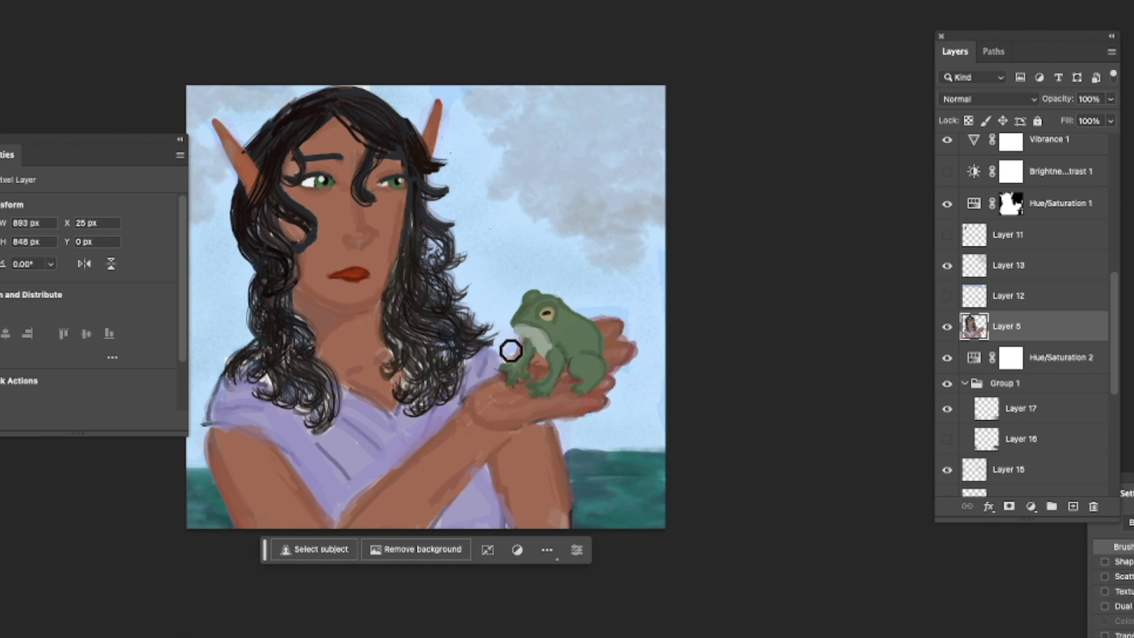
key("l")
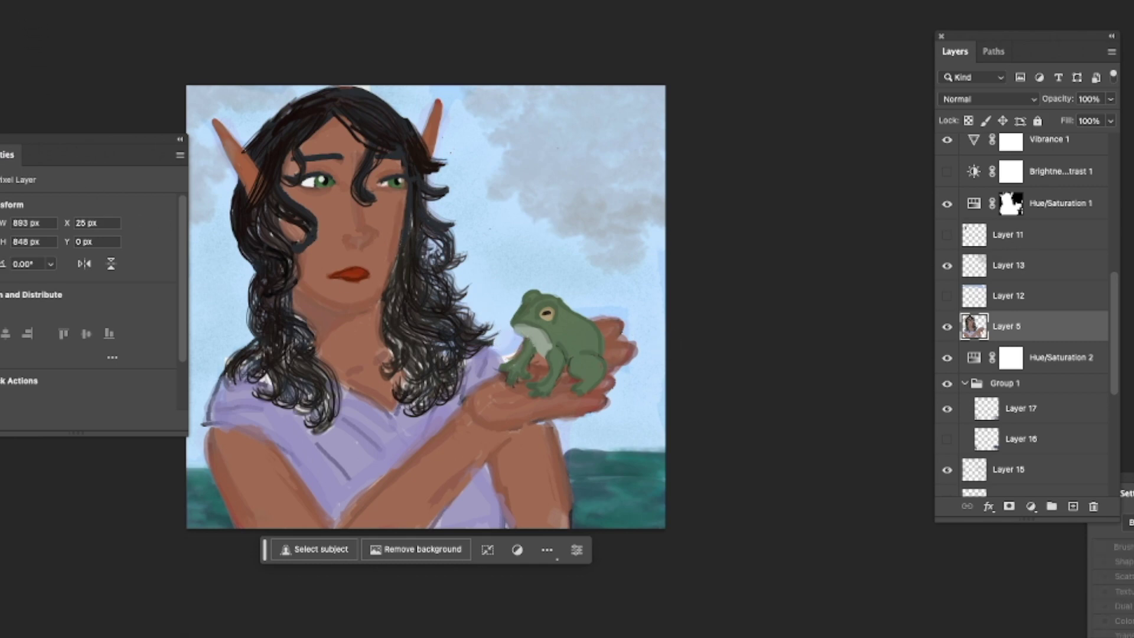
left_click(636, 272)
left_click(635, 271)
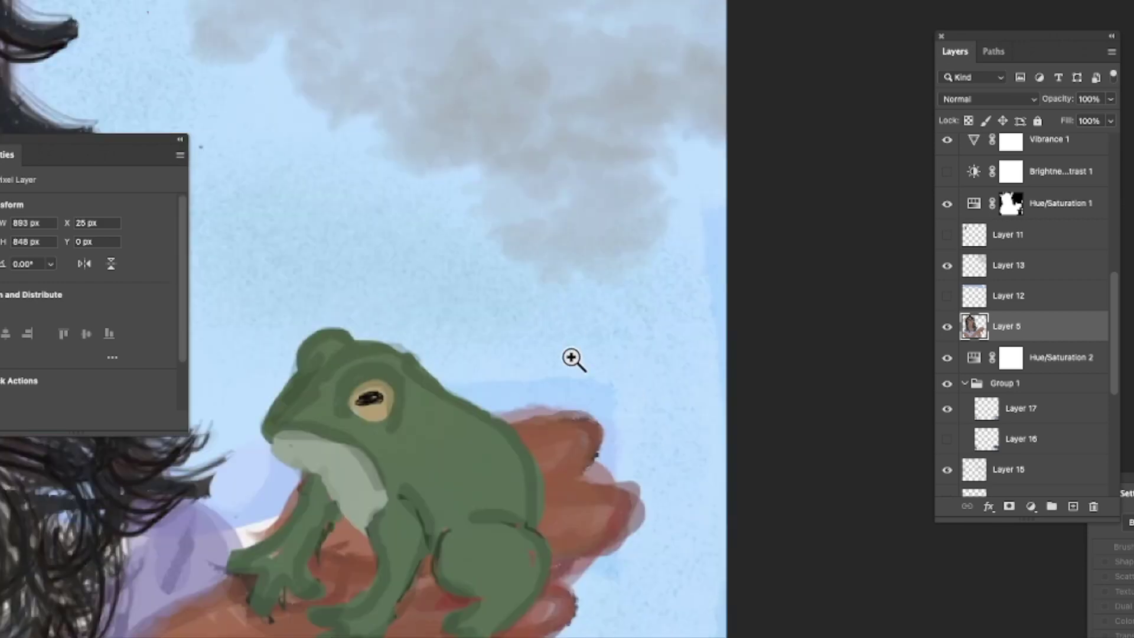
scroll(564, 381, "down", 3)
key("b")
left_click(6, 1)
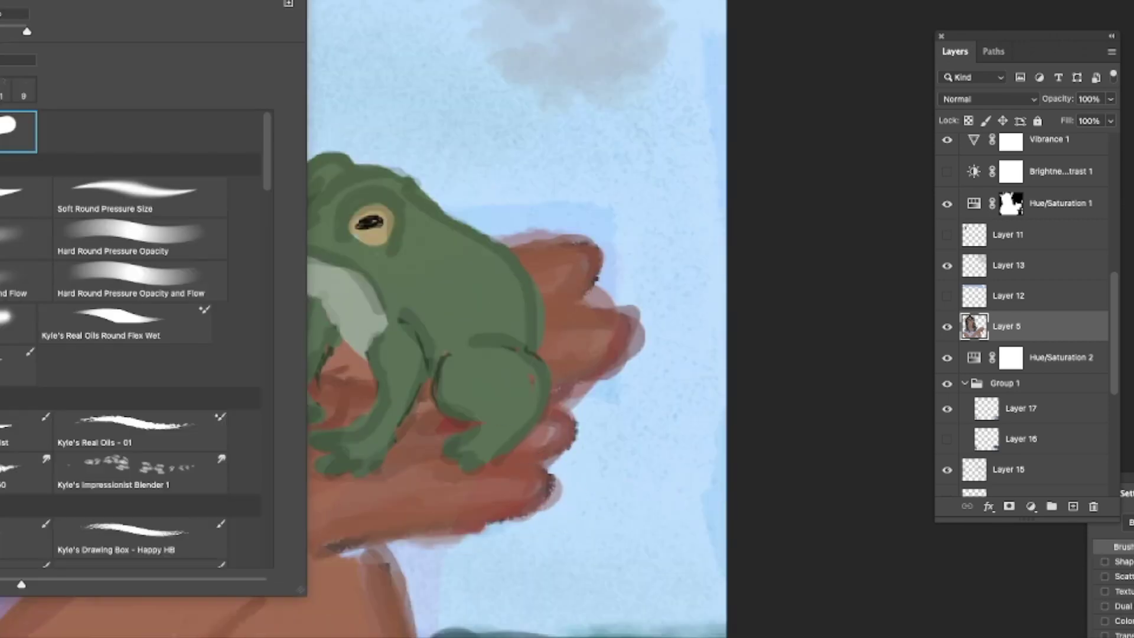
left_click(644, 361)
left_click_drag(645, 360, 643, 328)
left_click(2, 1)
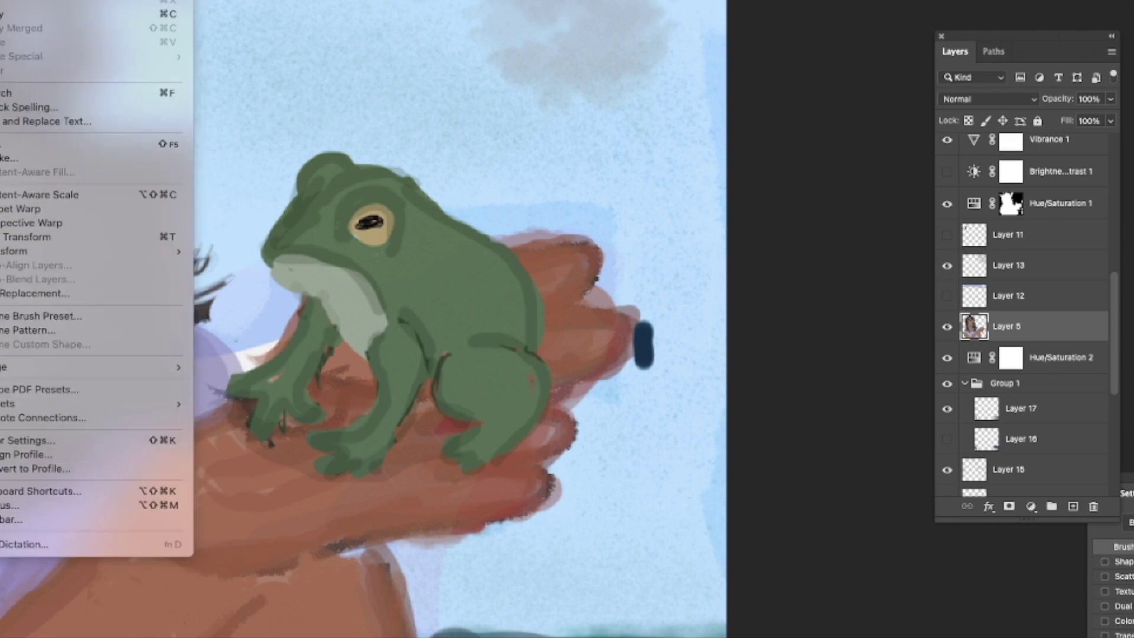
left_click(12, 1)
Erase the translucent pink fringe around the fingertips and along the underside of the hand on Layer 5
key("e")
mouse_move(737, 371)
left_mouse_down()
mouse_move(652, 371)
mouse_move(645, 312)
mouse_move(614, 284)
left_mouse_up()
left_click(5, 2)
left_click(26, 30)
left_click(529, 182)
mouse_move(513, 229)
left_mouse_down()
mouse_move(586, 228)
mouse_move(606, 242)
mouse_move(616, 277)
mouse_move(594, 298)
mouse_move(627, 307)
mouse_move(635, 368)
mouse_move(571, 406)
mouse_move(568, 394)
mouse_move(567, 493)
mouse_move(529, 523)
mouse_move(566, 495)
mouse_move(563, 479)
mouse_move(560, 513)
mouse_move(420, 547)
left_mouse_up()
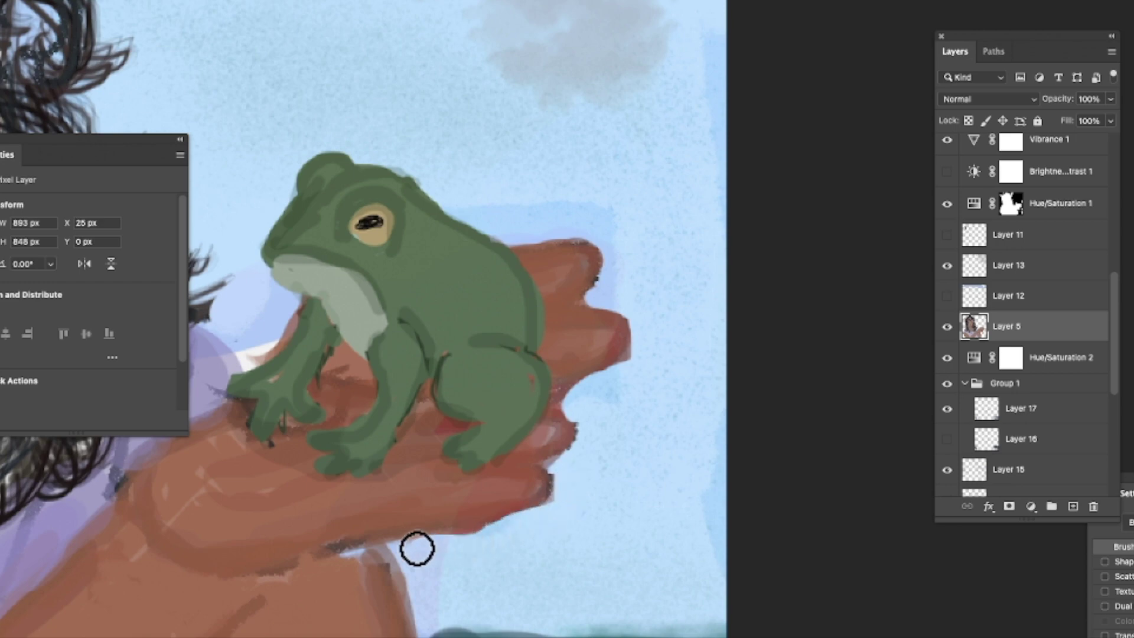
left_click(1, 2)
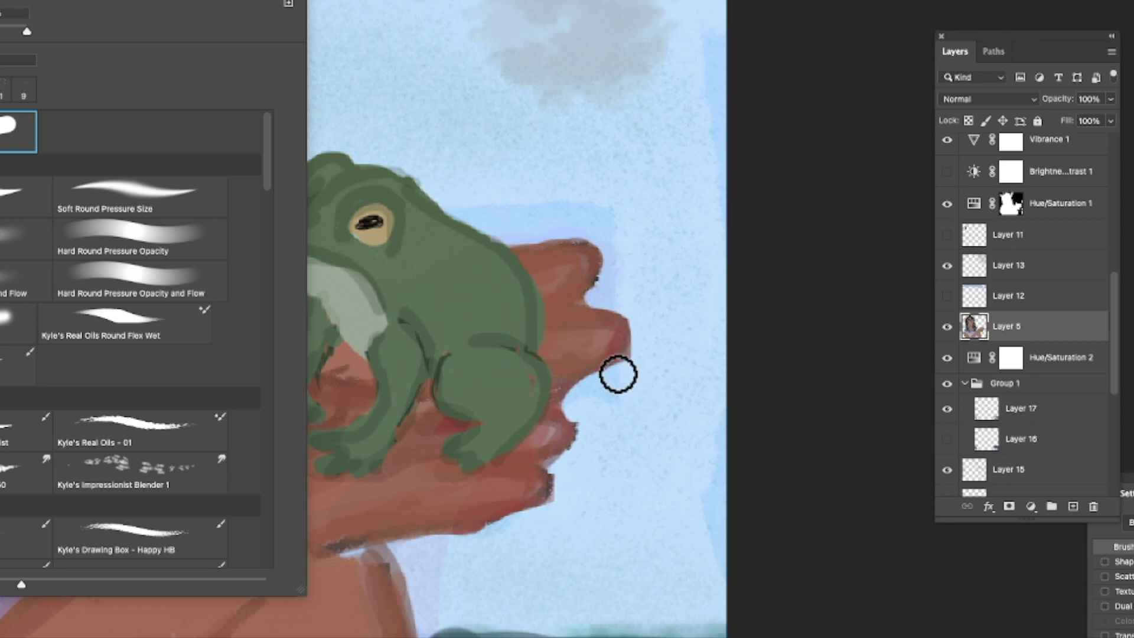
key("F5")
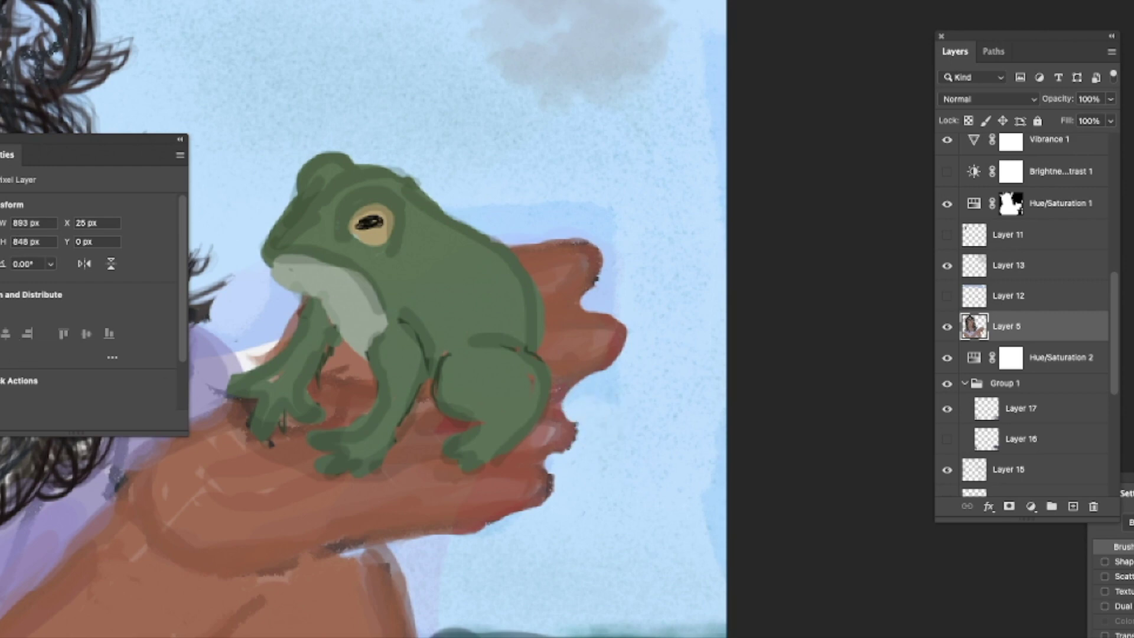
Check the cleaned hand in the whole picture and undo the last several erasures along its edges
key("l")
left_click(39, 94)
left_click(39, 94)
left_click_drag(602, 636, 490, 637)
scroll(447, 552, "up", 1)
scroll(449, 554, "up", 2)
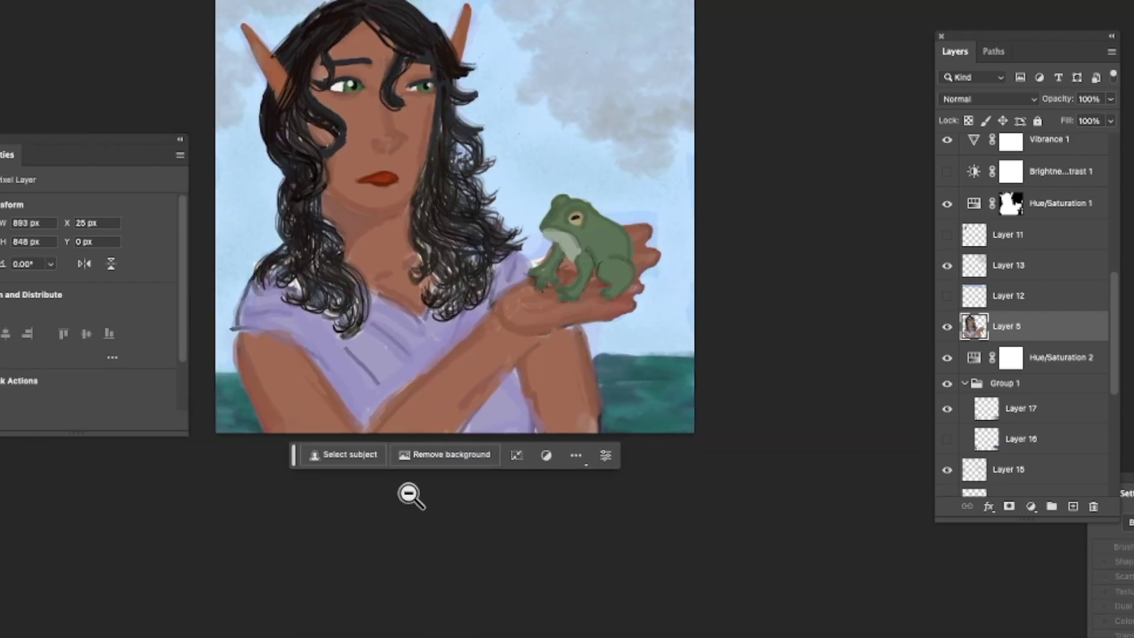
scroll(348, 450, "up", 1)
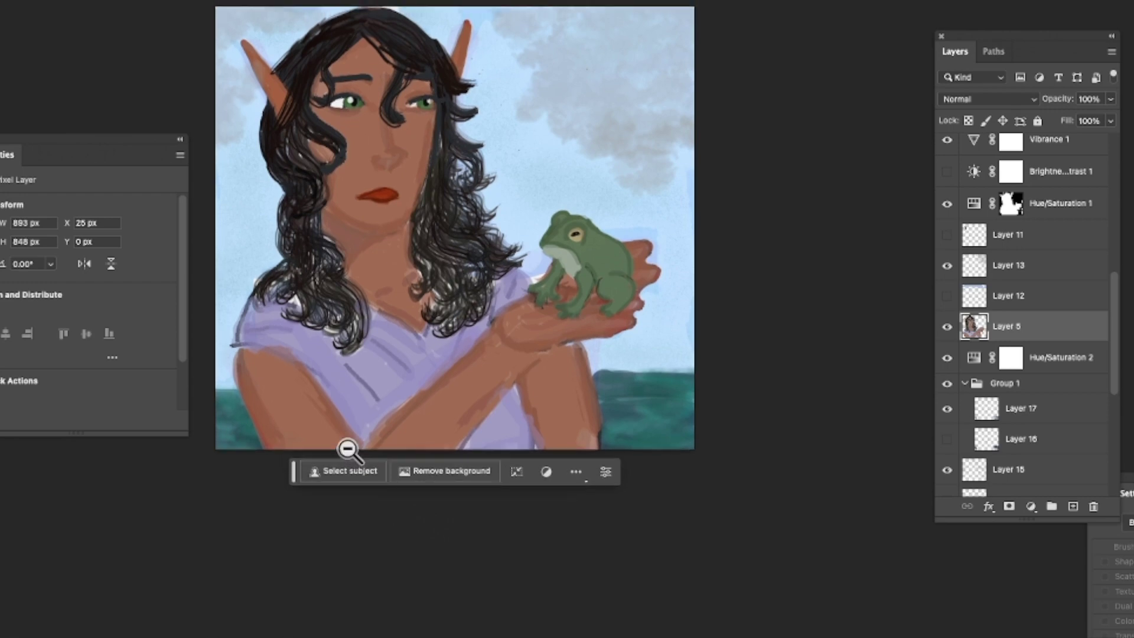
left_click(1, 1)
left_click(2, 1)
left_click(1, 1)
left_click(1, 1)
left_click(1, 1)
left_click(1, 1)
left_click(1, 1)
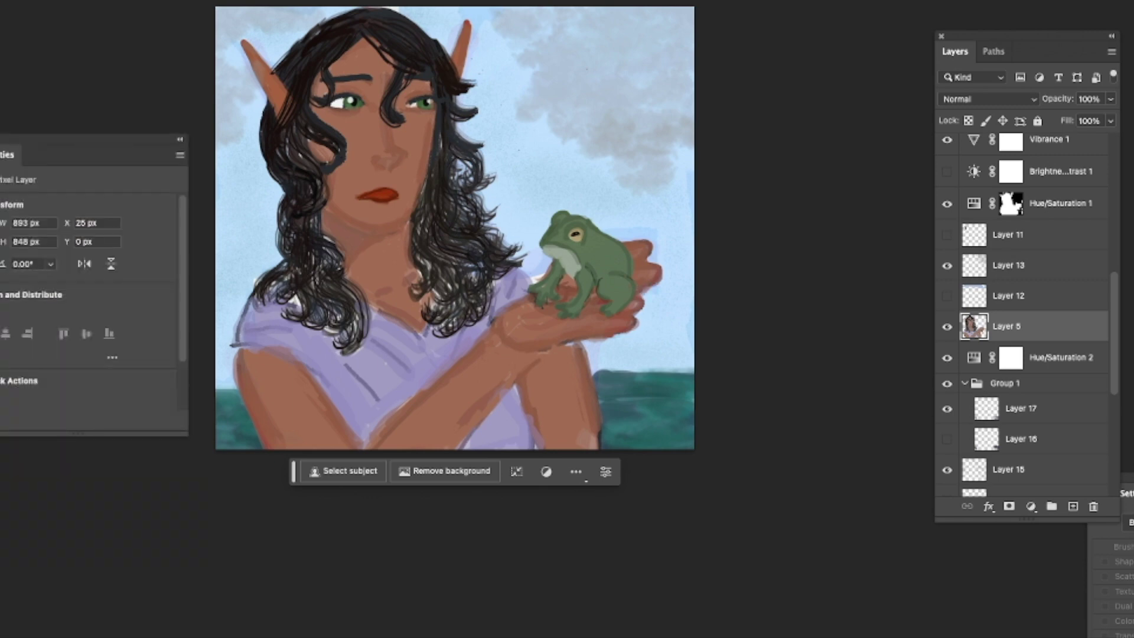
Erase the fringe around the lower fingers and the underside of the hand again with a much smaller tip
double_click(486, 236)
left_click_drag(697, 637, 789, 637)
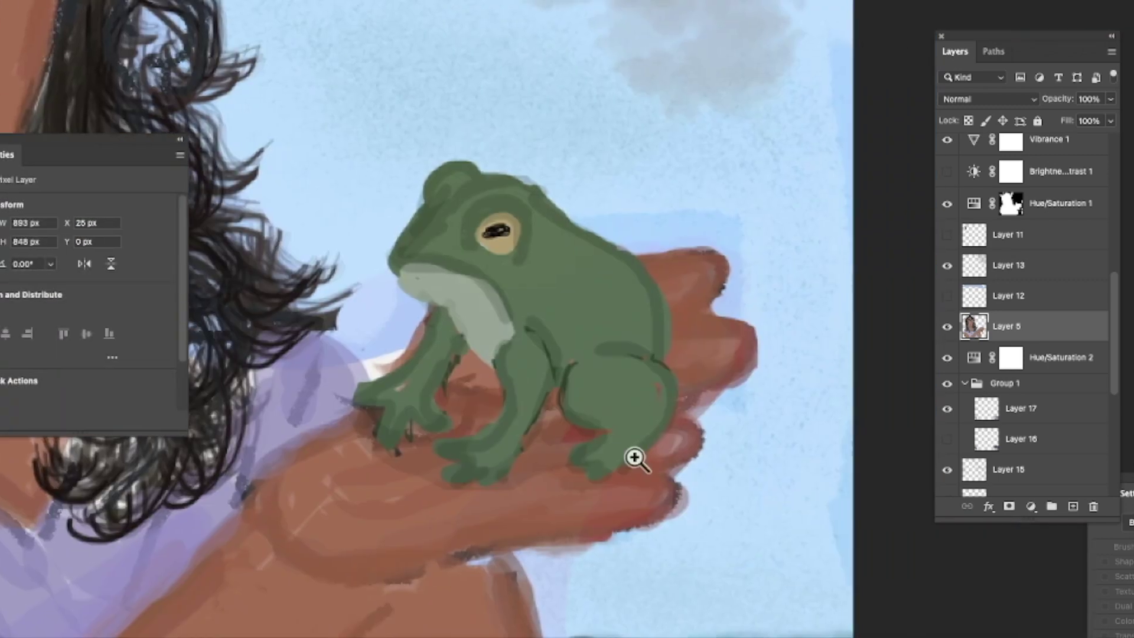
key("b")
left_click(1, 1)
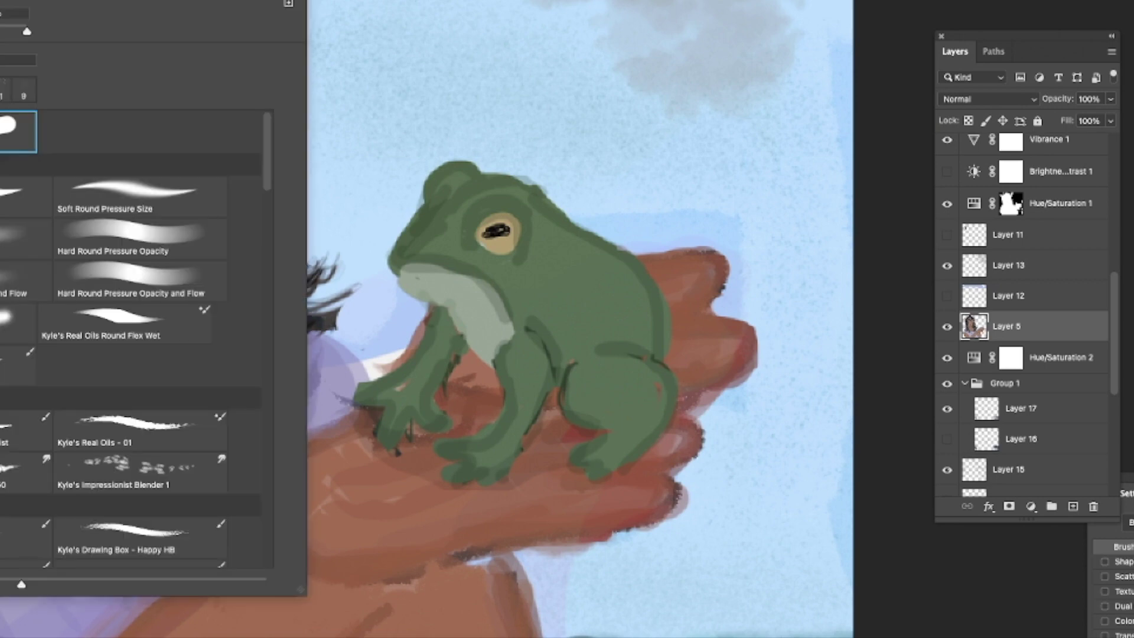
key("F5")
left_click(2, 1)
left_click(1, 1)
key("F5")
key("F5")
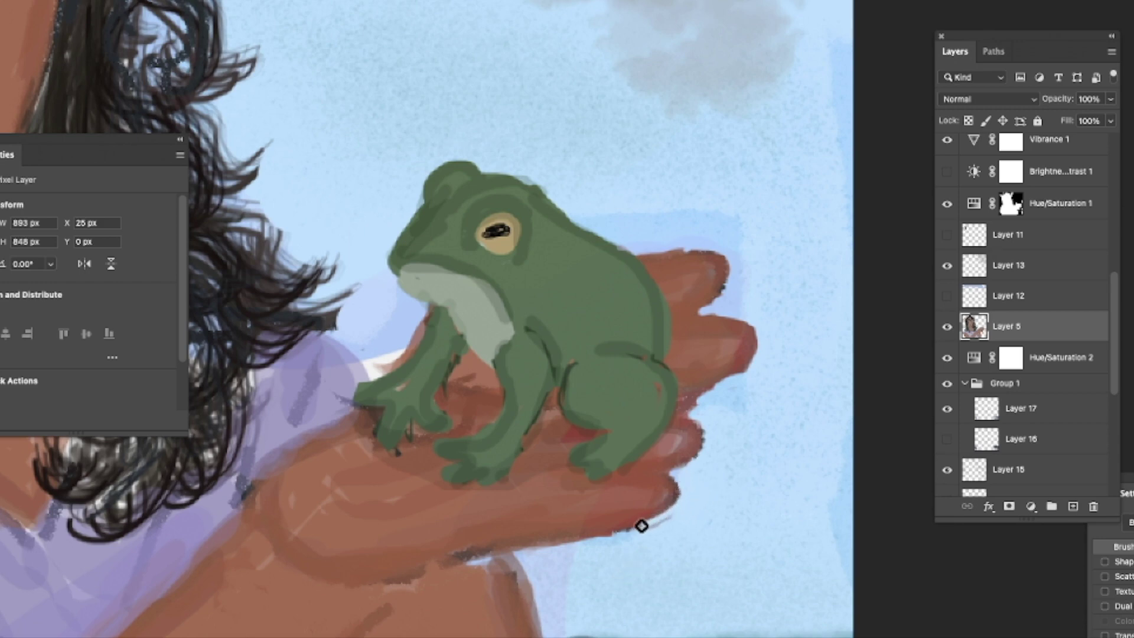
left_click_drag(663, 520, 570, 539)
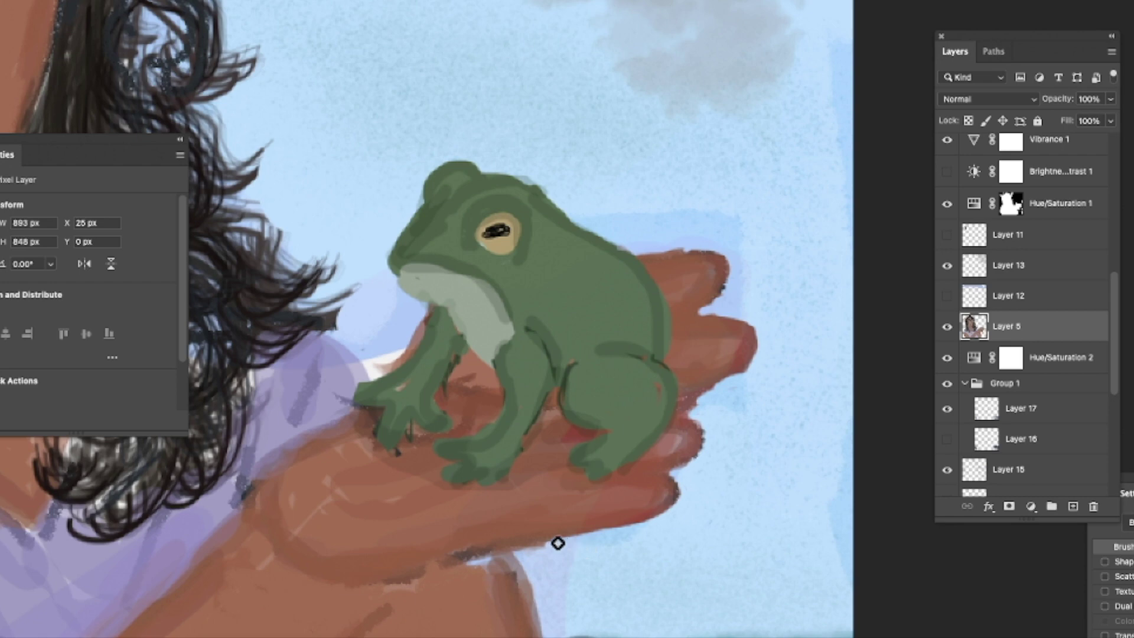
scroll(663, 539, "up", 2)
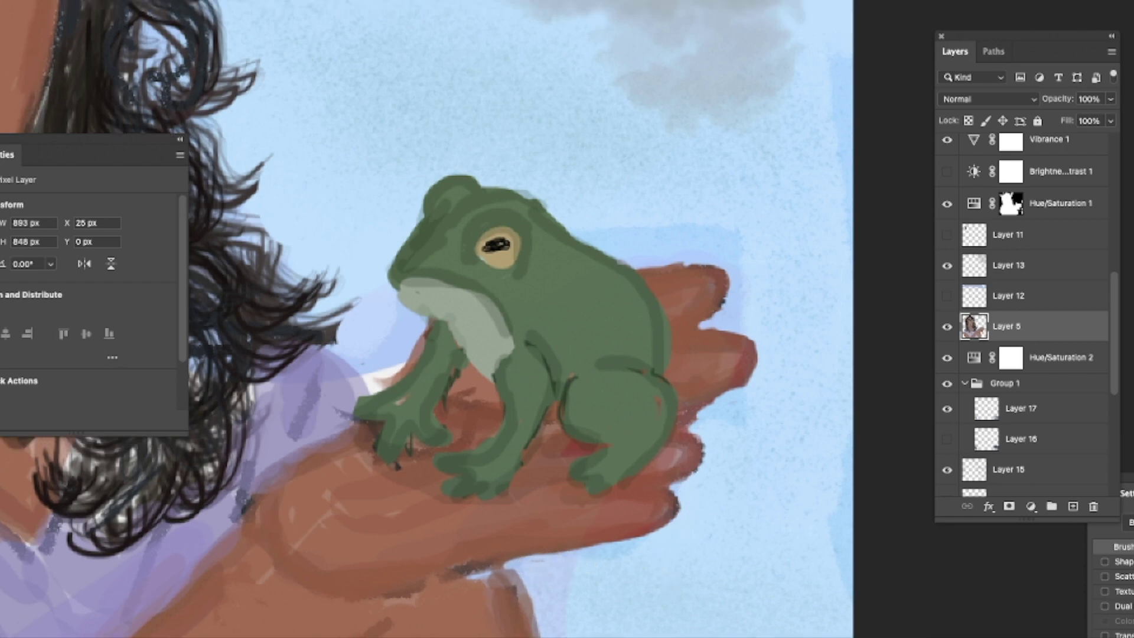
Move the floating Properties panel to the empty workspace between the canvas and the layer list
key("z")
left_click(13, 26, "alt")
left_click(14, 26, "alt")
mouse_move(112, 147)
left_mouse_down()
mouse_move(625, 157)
mouse_move(683, 142)
left_mouse_up()
scroll(6, 233, "up", 5)
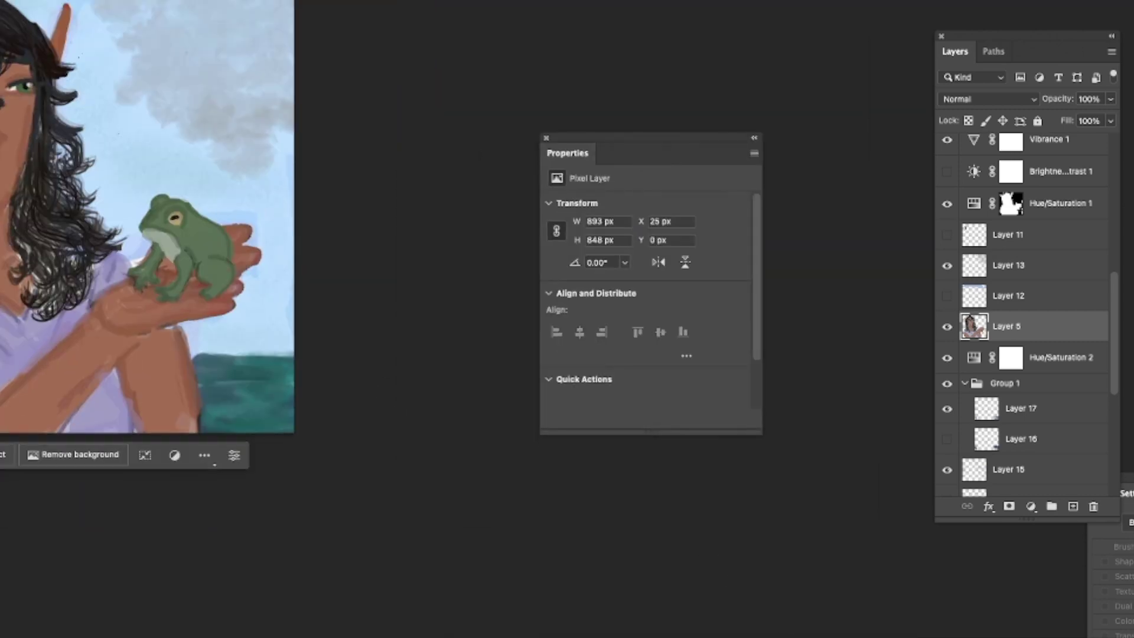
Try a dark brown brush stroke over the hair lock beside the woman's neck on Layer 5, and undo it
scroll(608, 539, "left", 10)
scroll(608, 539, "up", 1)
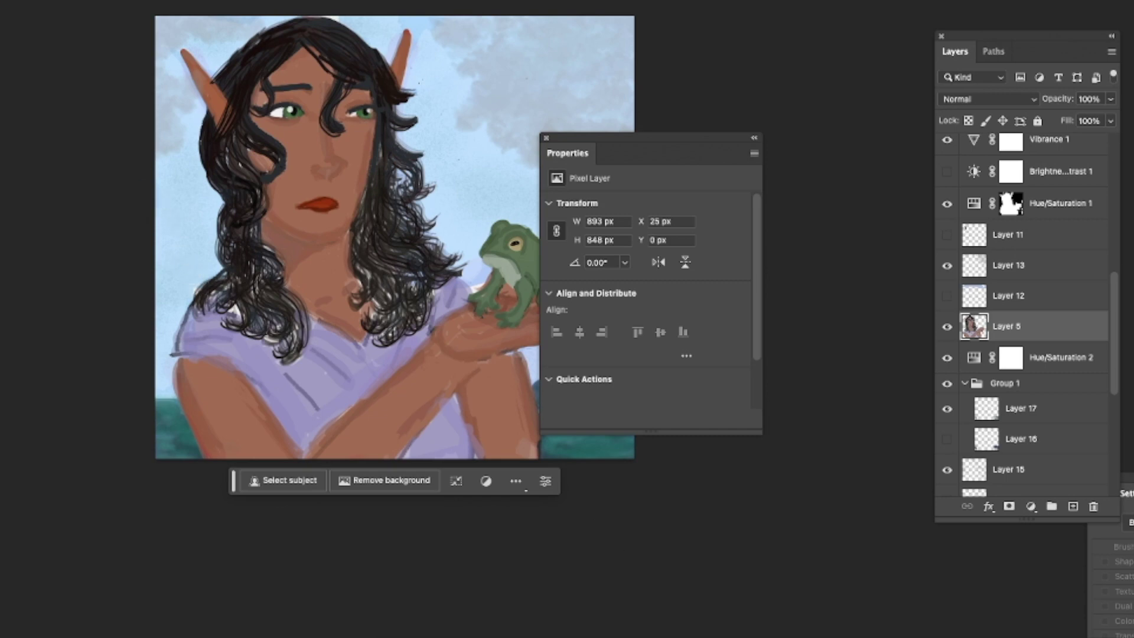
key("b")
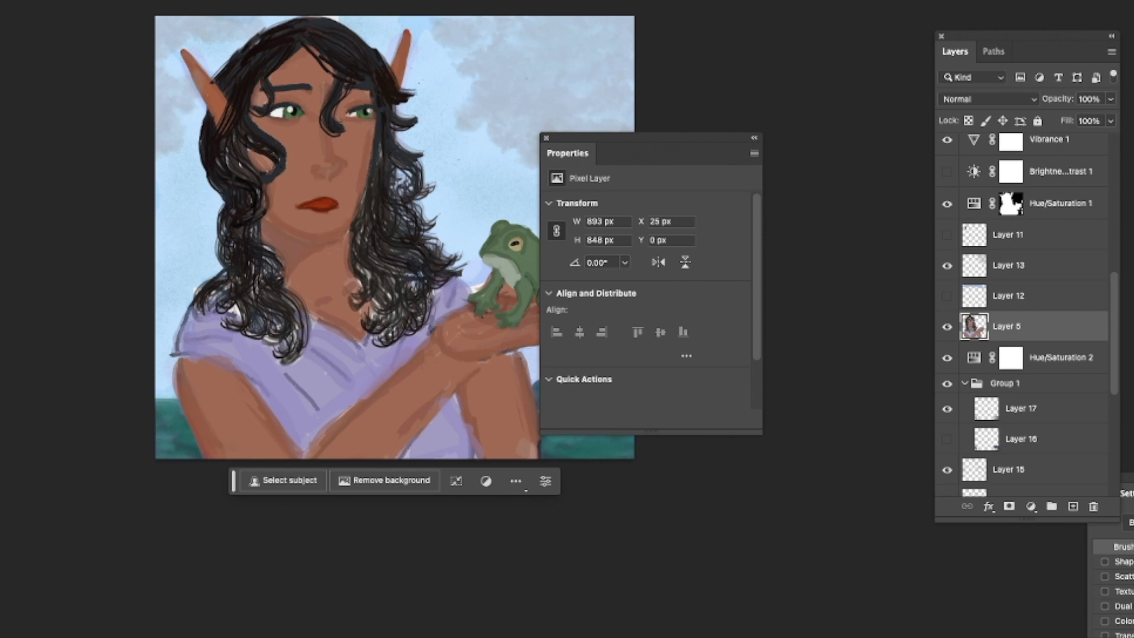
left_click(1, 2)
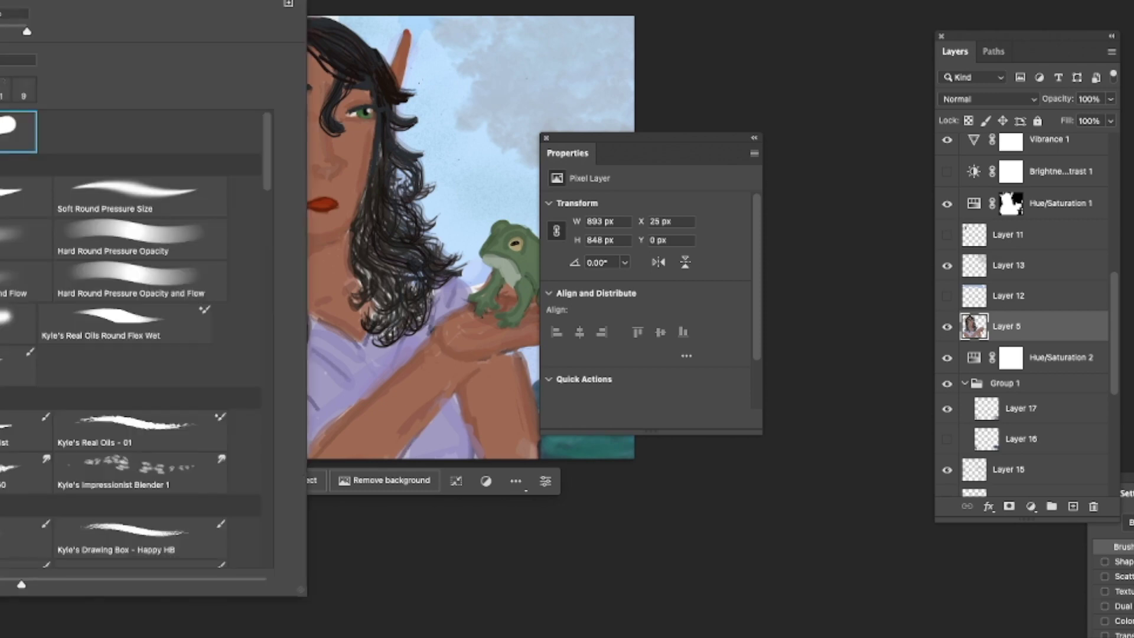
key("Escape")
mouse_move(250, 273)
left_mouse_down()
mouse_move(296, 326)
mouse_move(285, 348)
mouse_move(304, 335)
mouse_move(237, 231)
left_mouse_up()
left_click(2, 1)
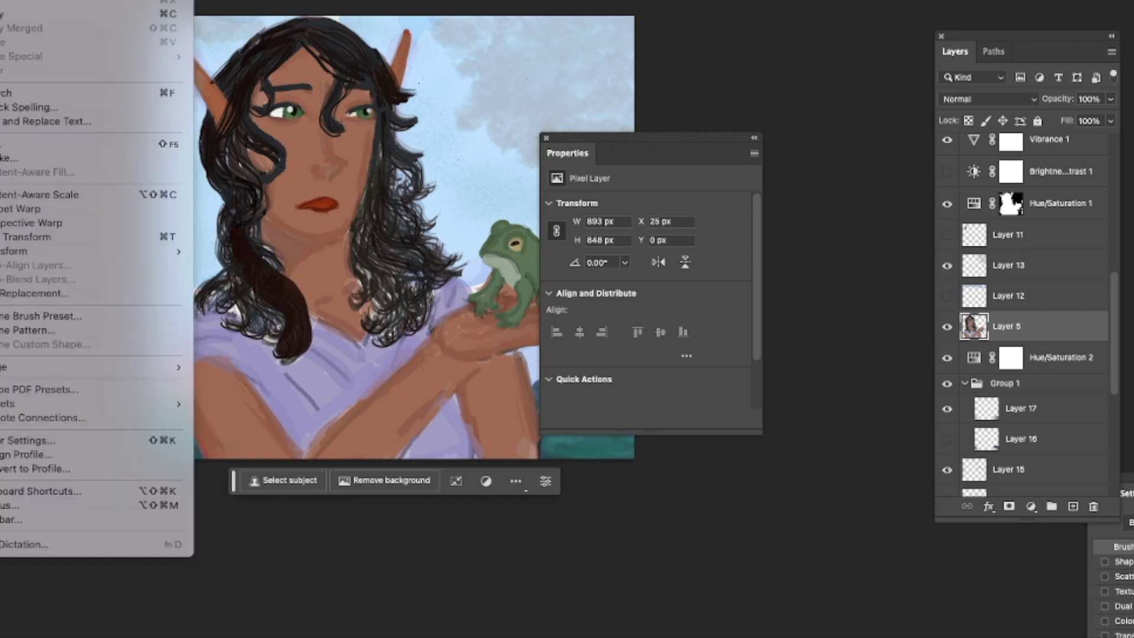
left_click(24, 1)
Sample the near-black colour from the crown of the hair and darken the wavy locks on both sides of the face
key("i")
left_click(291, 50)
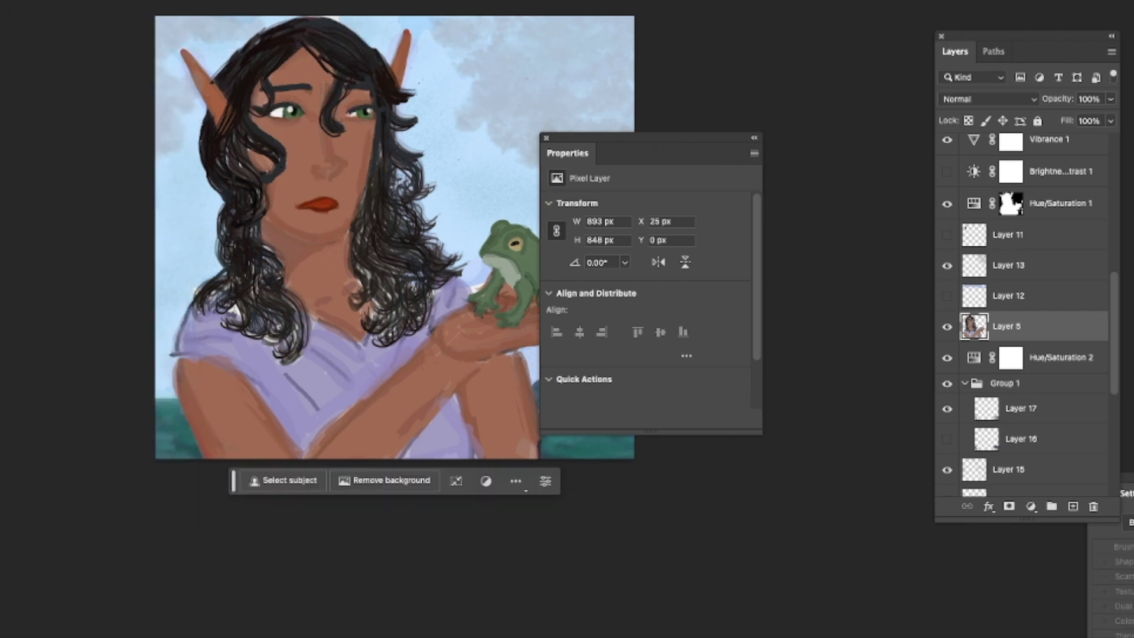
key("b")
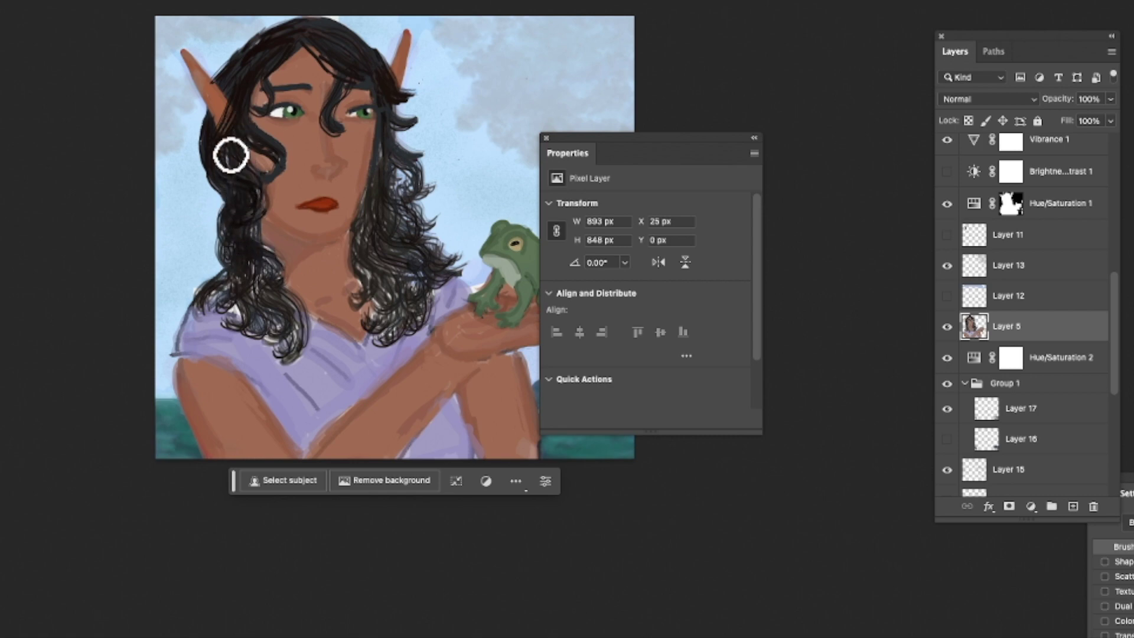
mouse_move(281, 297)
left_mouse_down()
mouse_move(295, 351)
mouse_move(271, 312)
mouse_move(265, 332)
mouse_move(246, 326)
mouse_move(243, 294)
mouse_move(222, 304)
mouse_move(226, 282)
mouse_move(203, 300)
mouse_move(256, 290)
mouse_move(225, 247)
mouse_move(255, 220)
left_mouse_up()
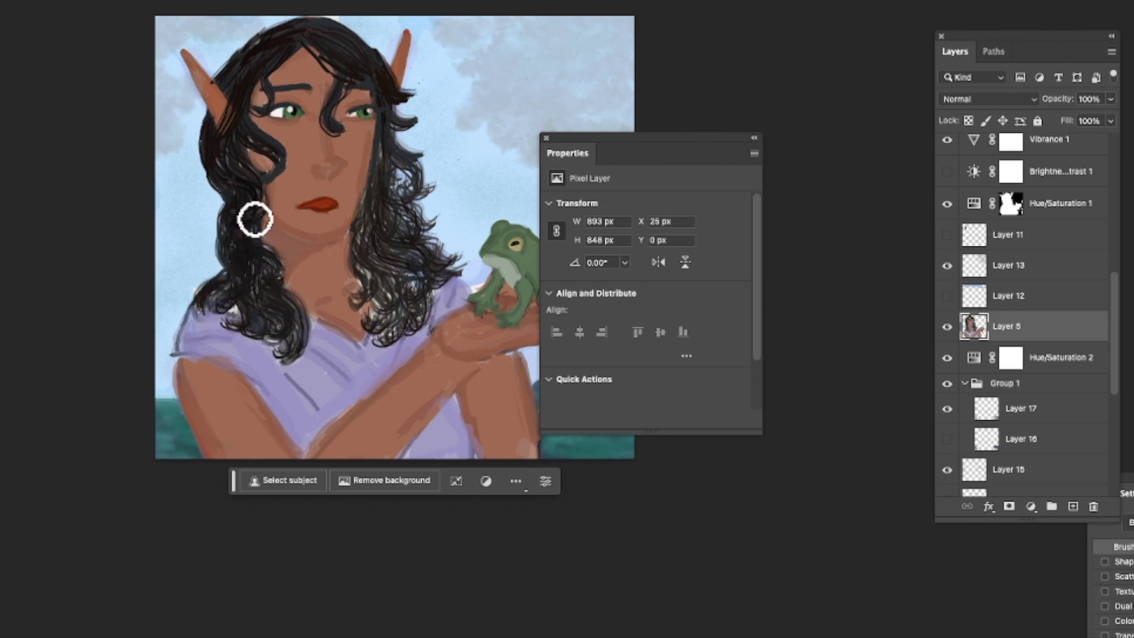
mouse_move(386, 176)
left_mouse_down()
mouse_move(377, 250)
mouse_move(377, 217)
mouse_move(362, 254)
mouse_move(373, 284)
mouse_move(395, 292)
mouse_move(378, 318)
mouse_move(401, 305)
mouse_move(409, 274)
mouse_move(394, 253)
mouse_move(422, 256)
mouse_move(394, 210)
mouse_move(411, 235)
mouse_move(396, 233)
mouse_move(379, 178)
mouse_move(411, 193)
mouse_move(395, 184)
mouse_move(388, 135)
mouse_move(379, 161)
mouse_move(378, 84)
mouse_move(303, 31)
mouse_move(269, 46)
mouse_move(326, 29)
left_mouse_up()
left_click_drag(284, 298, 294, 353)
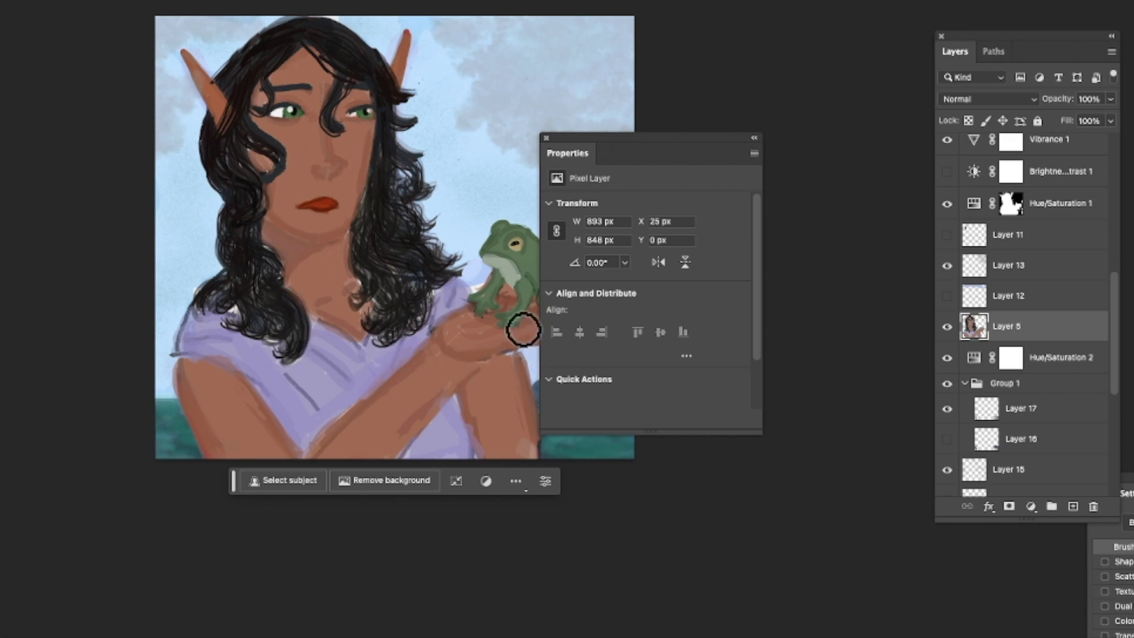
key("z")
left_click(28, 40, "alt")
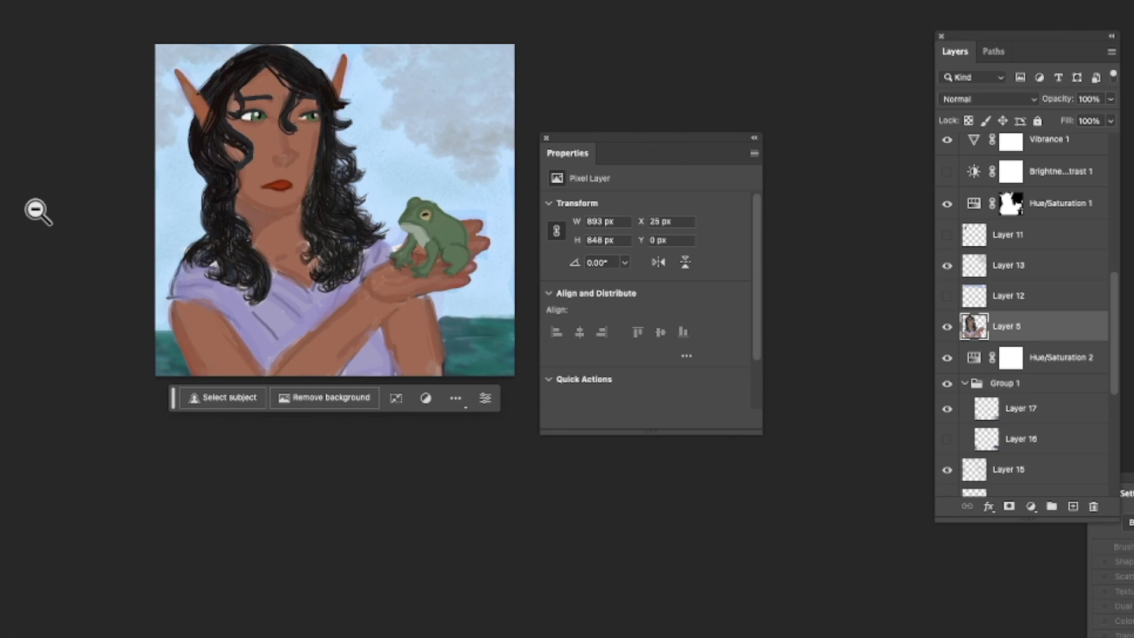
left_click(1005, 4)
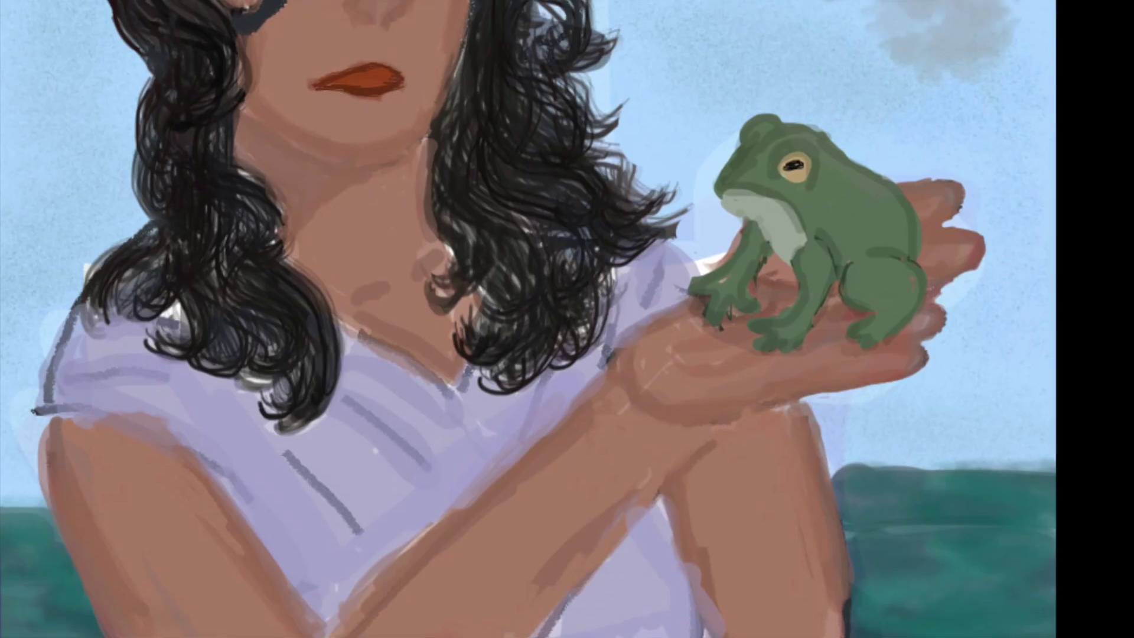